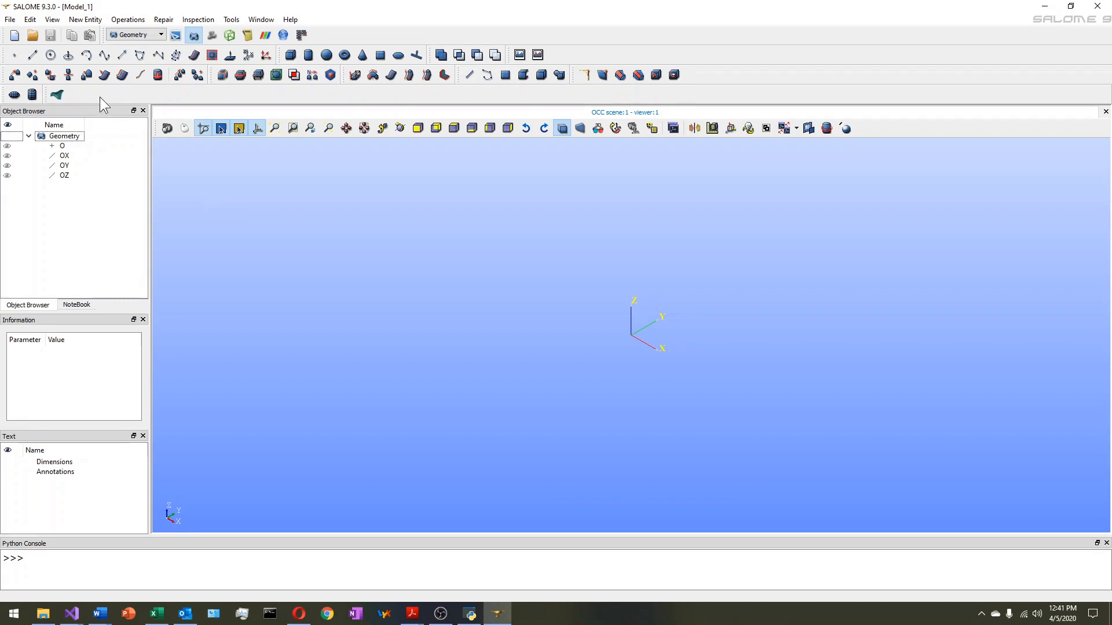
- Create a divided cylinder named CONC_CYL with radius 75, height 300 and the square division pattern
left_click(81, 20)
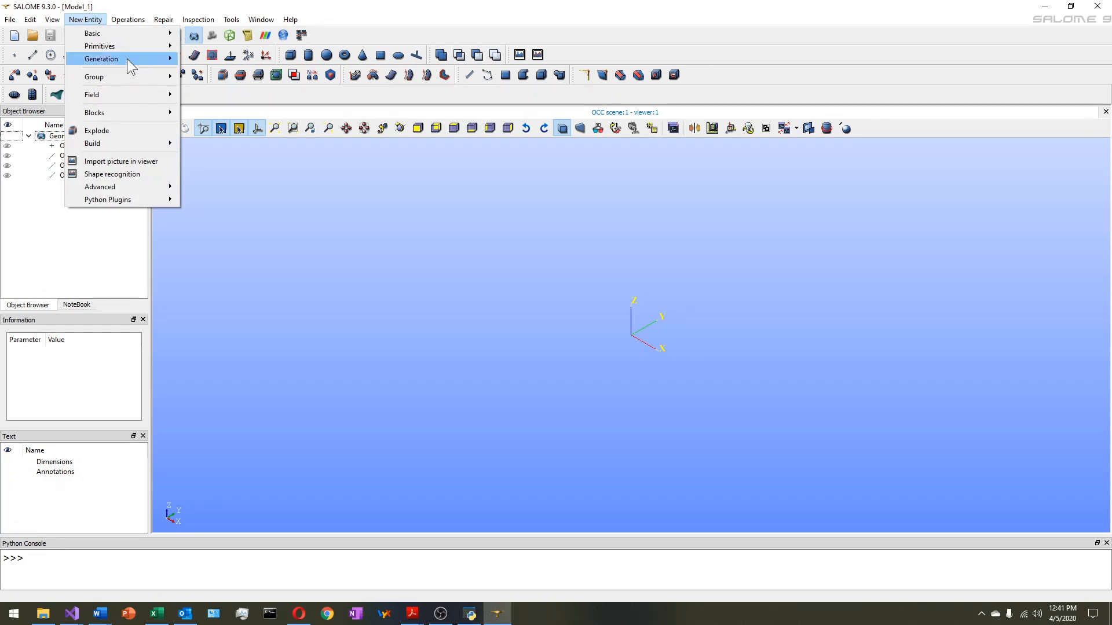
mouse_move(127, 57)
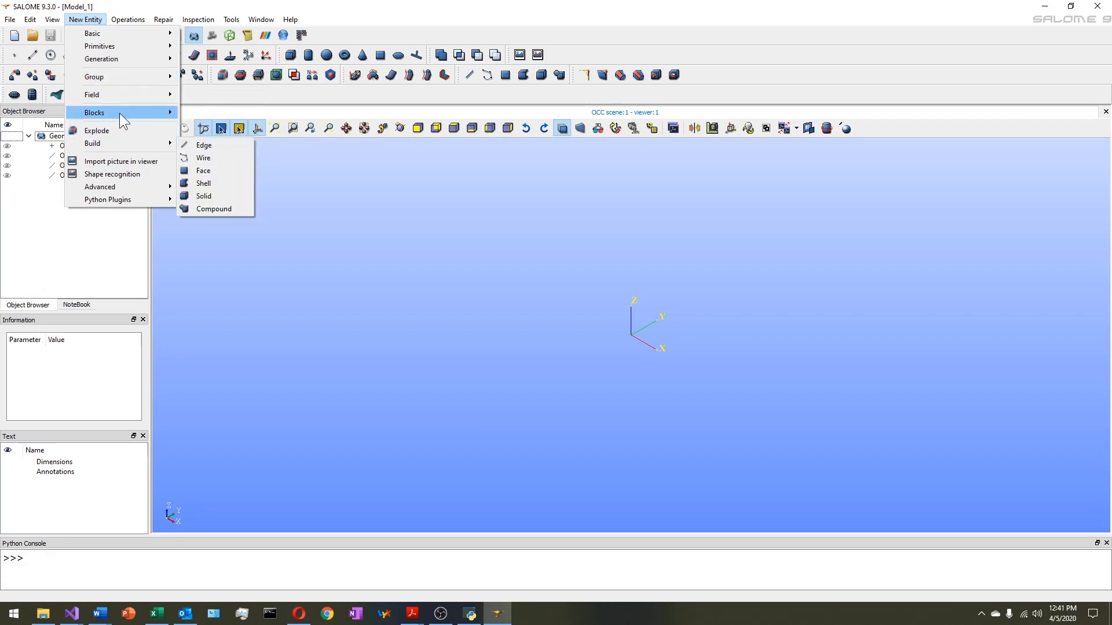
mouse_move(122, 114)
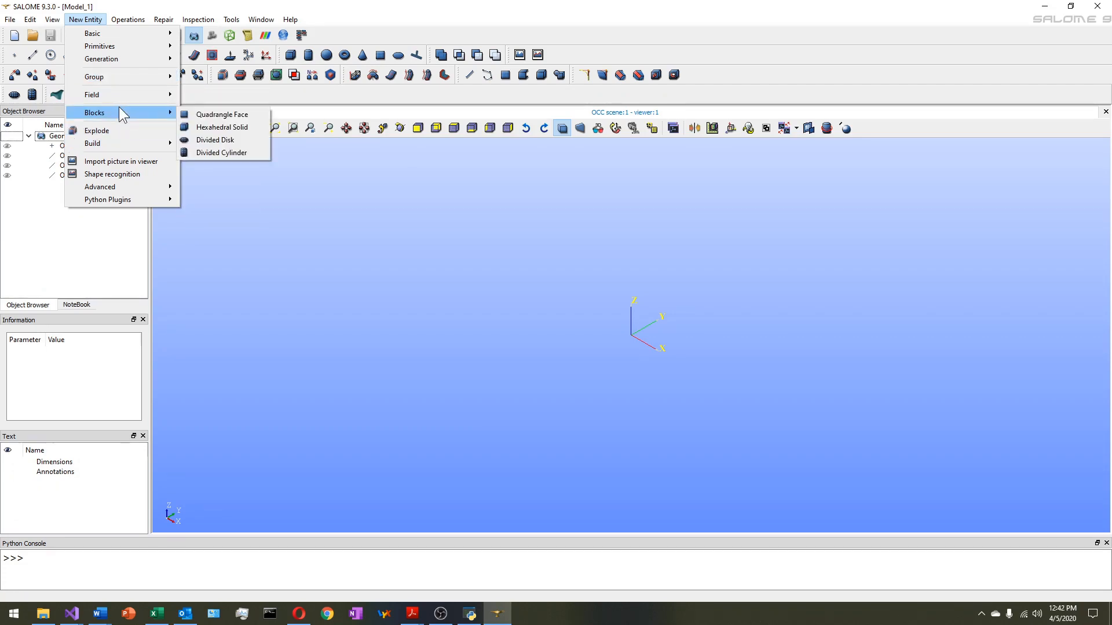
left_click(224, 153)
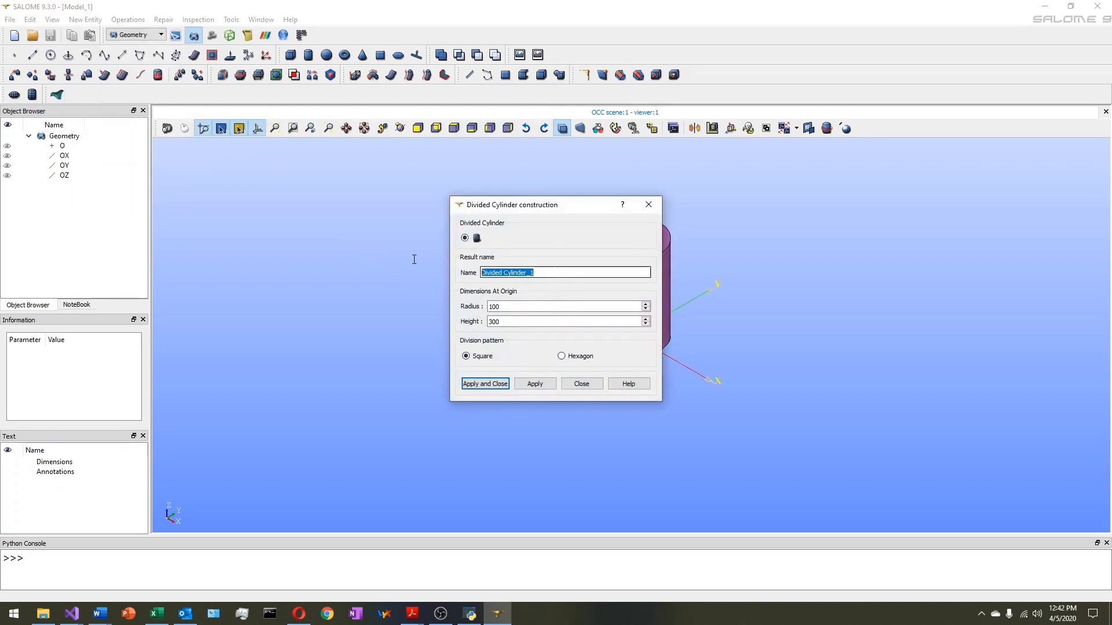
type("Conc")
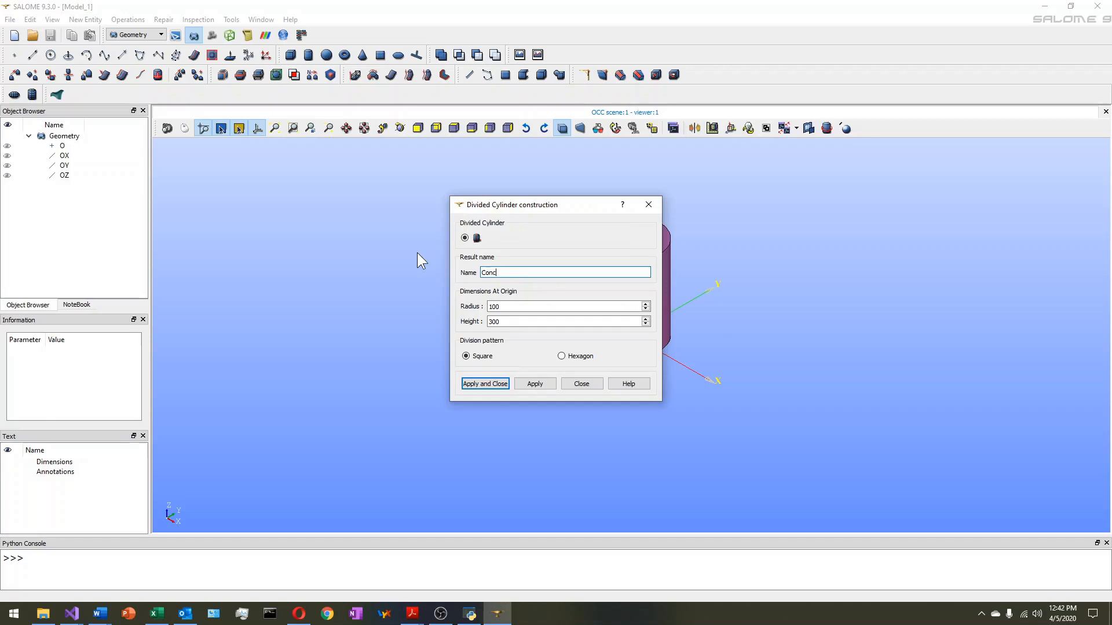
key("BackSpace")
key("BackSpace")
key("BackSpace")
type("ONC_CYL")
key("Tab")
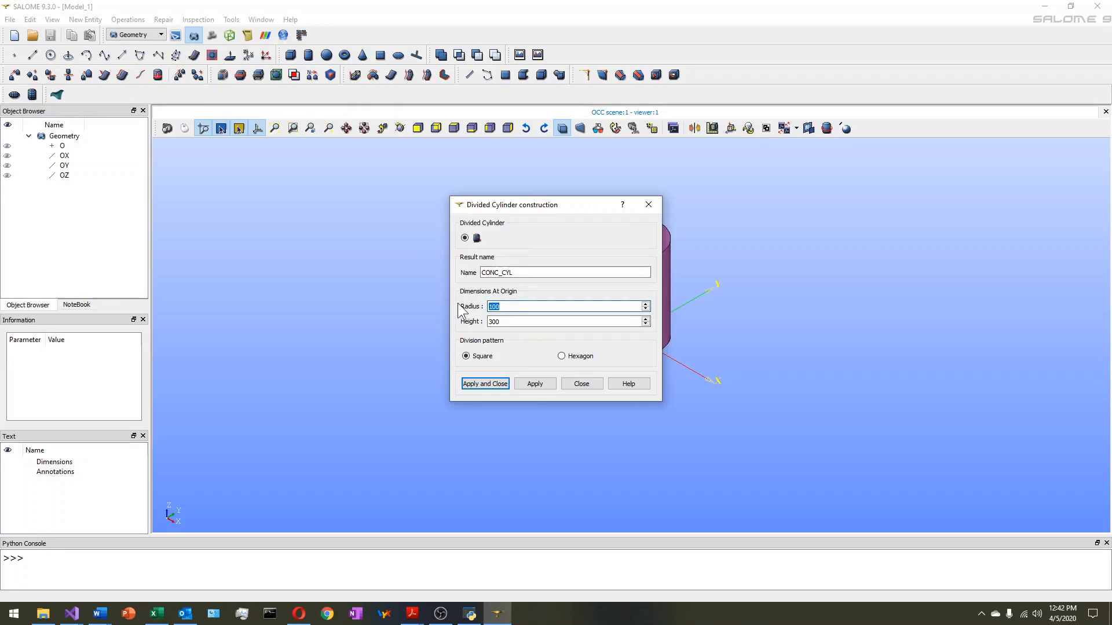
type("75")
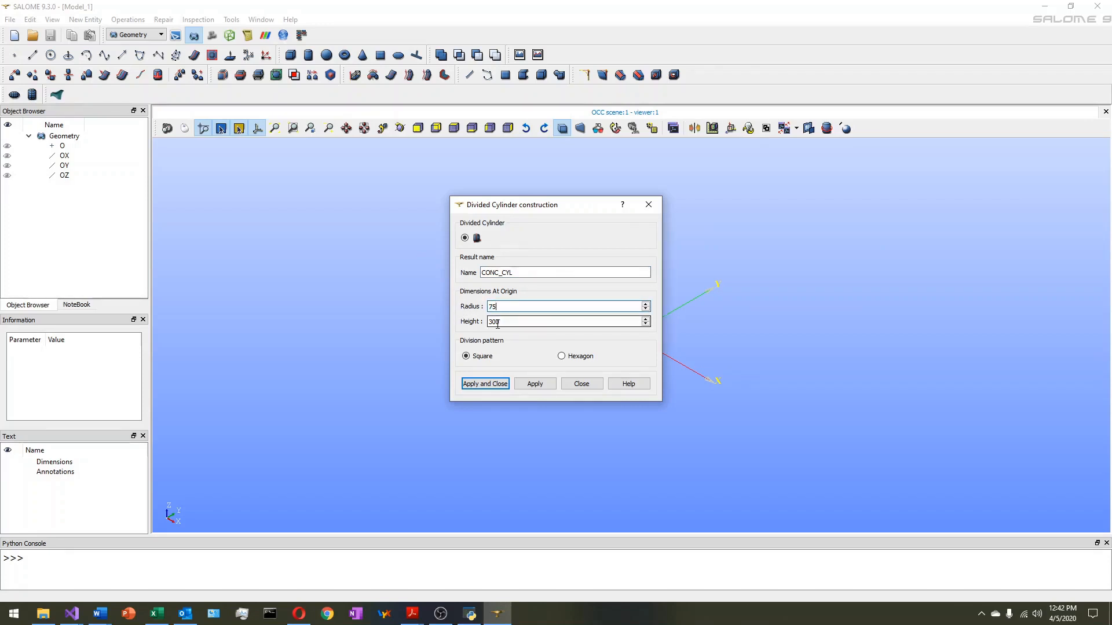
left_click(491, 384)
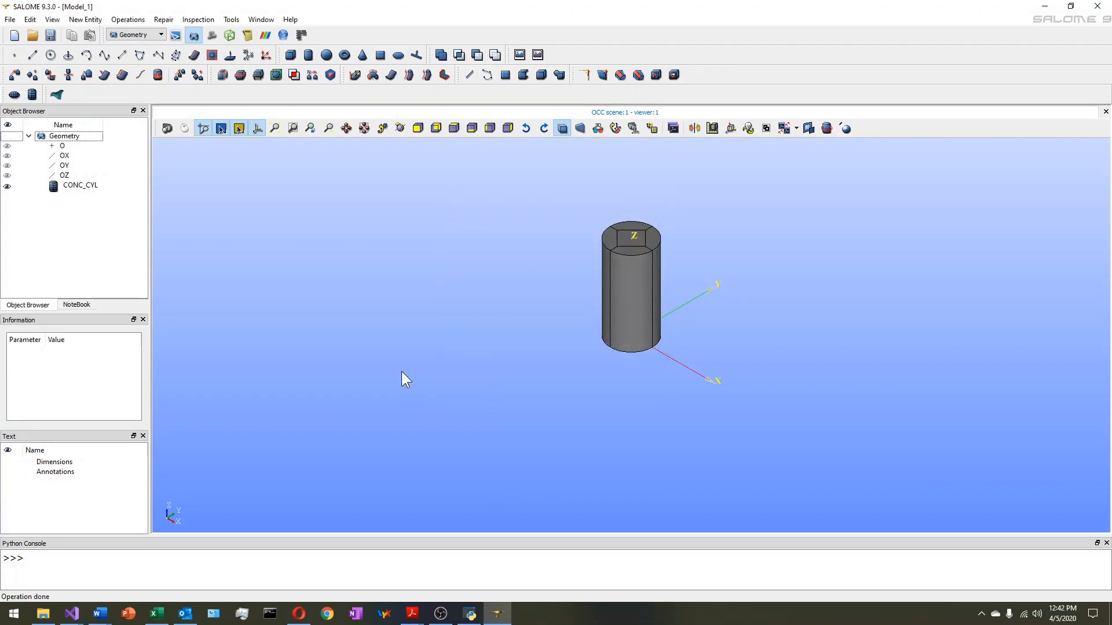
- Create a face group named DISP on CONC_CYL containing all five faces of the cylinder's top end
left_click(92, 186)
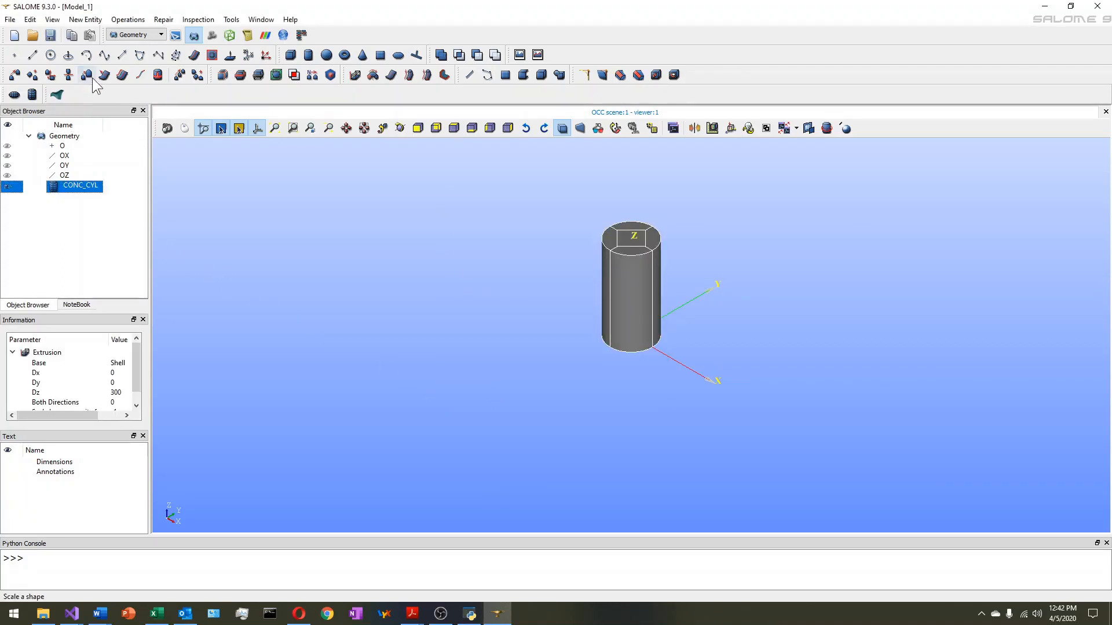
scroll(673, 238, "up", 5)
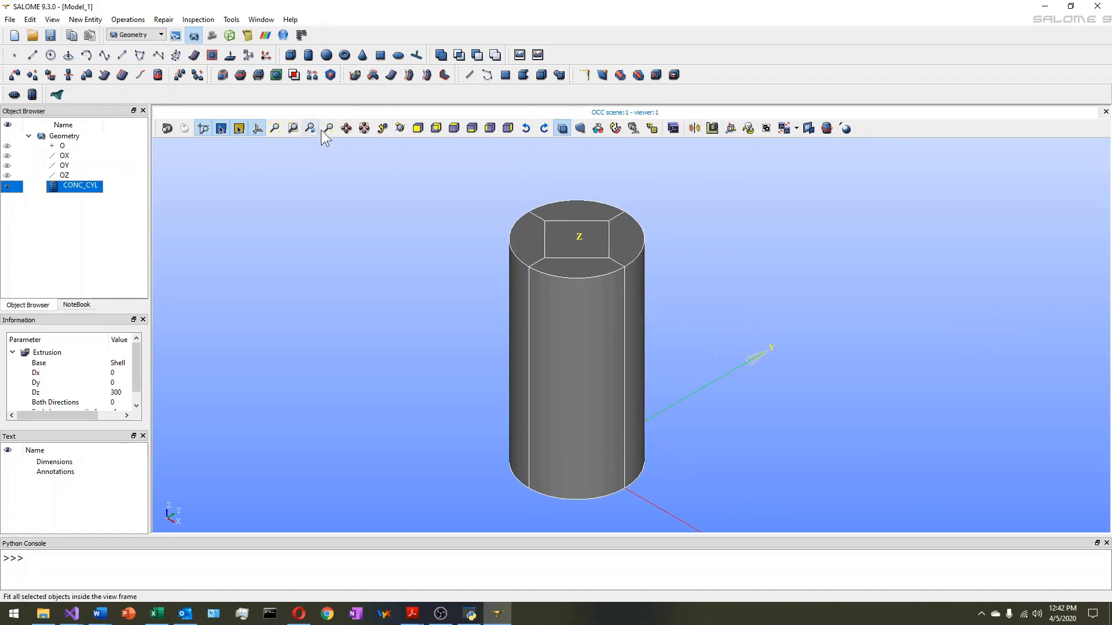
left_click(399, 130)
left_click_drag(480, 258, 569, 348)
right_click(75, 186)
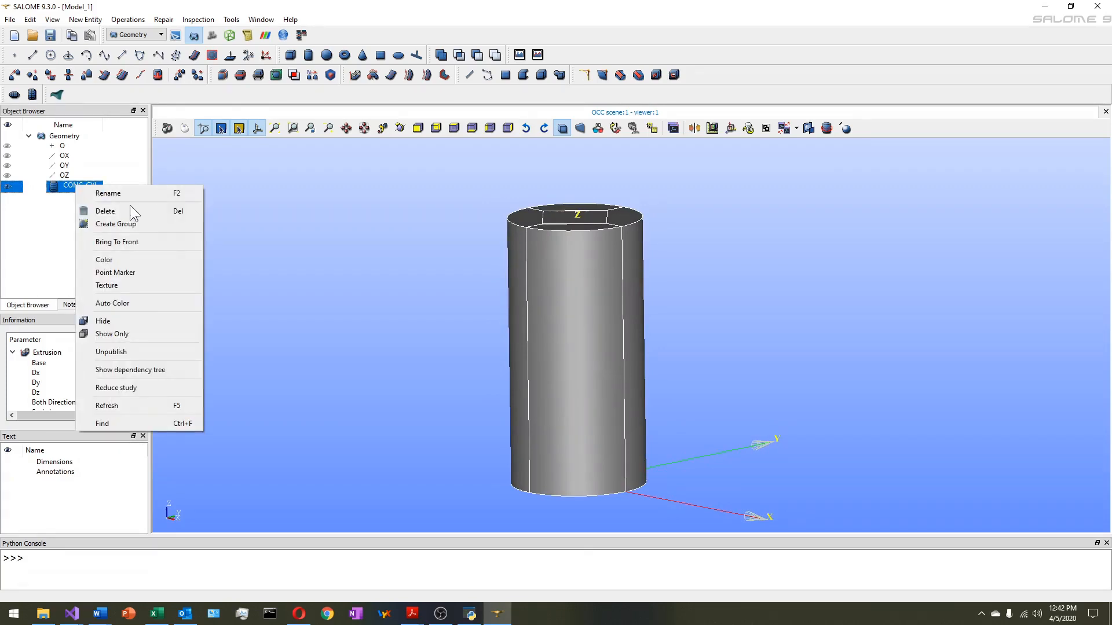
left_click(131, 221)
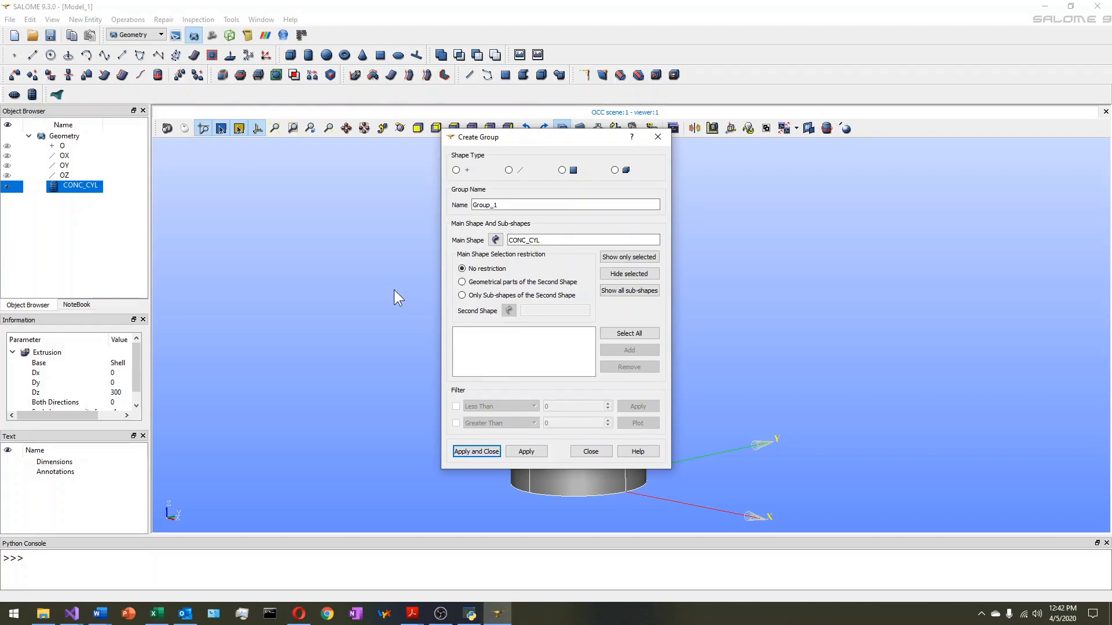
left_click_drag(529, 204, 426, 198)
type("DISP")
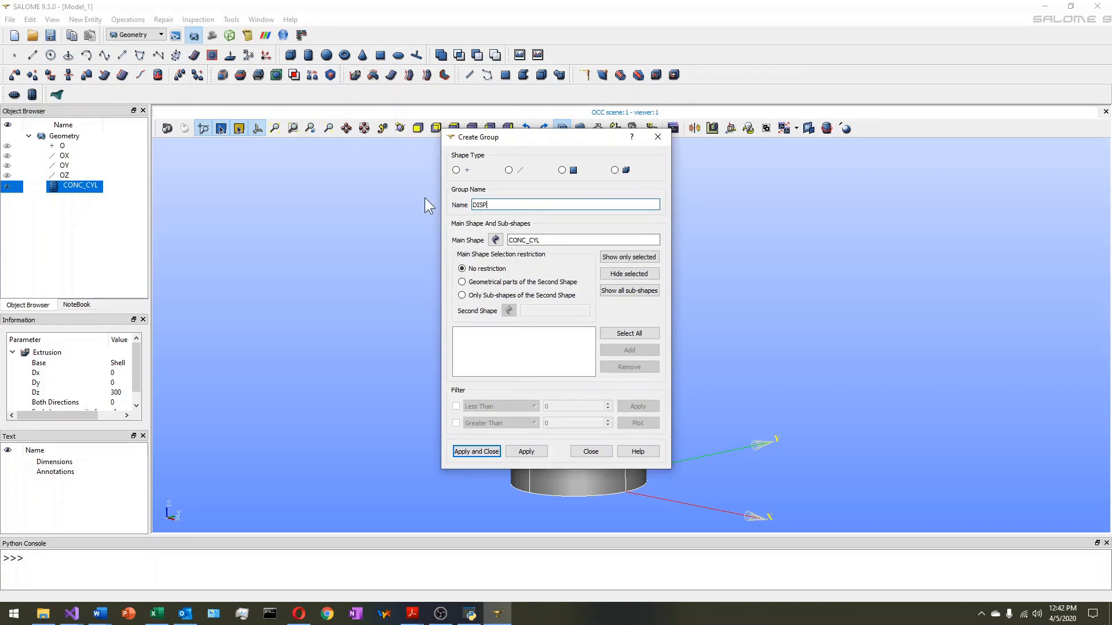
left_click(563, 171)
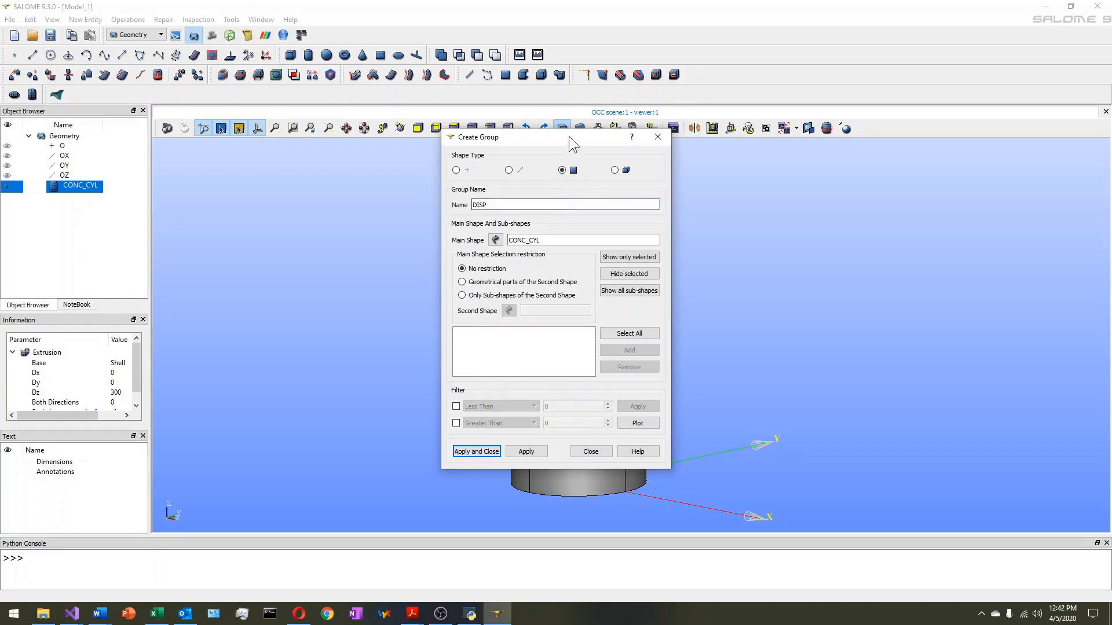
left_click_drag(569, 137, 343, 131)
left_click_drag(491, 174, 671, 247)
left_click(404, 345)
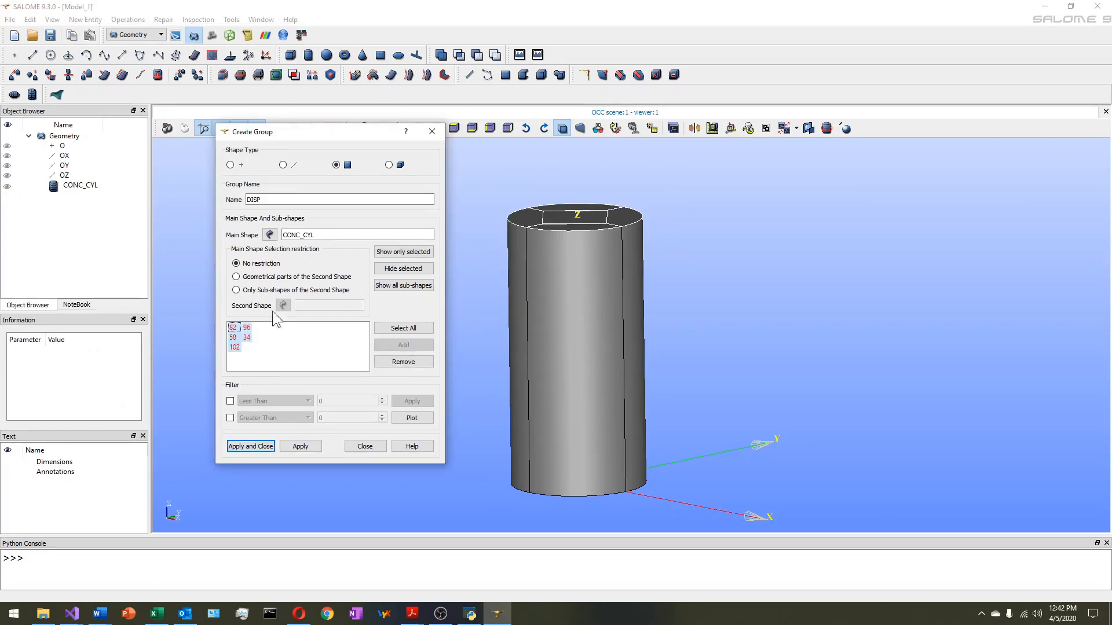
left_click(300, 445)
- Create a second face group named REST on CONC_CYL containing all five faces of the cylinder's bottom end
left_click_drag(324, 200, 193, 195)
type("REST")
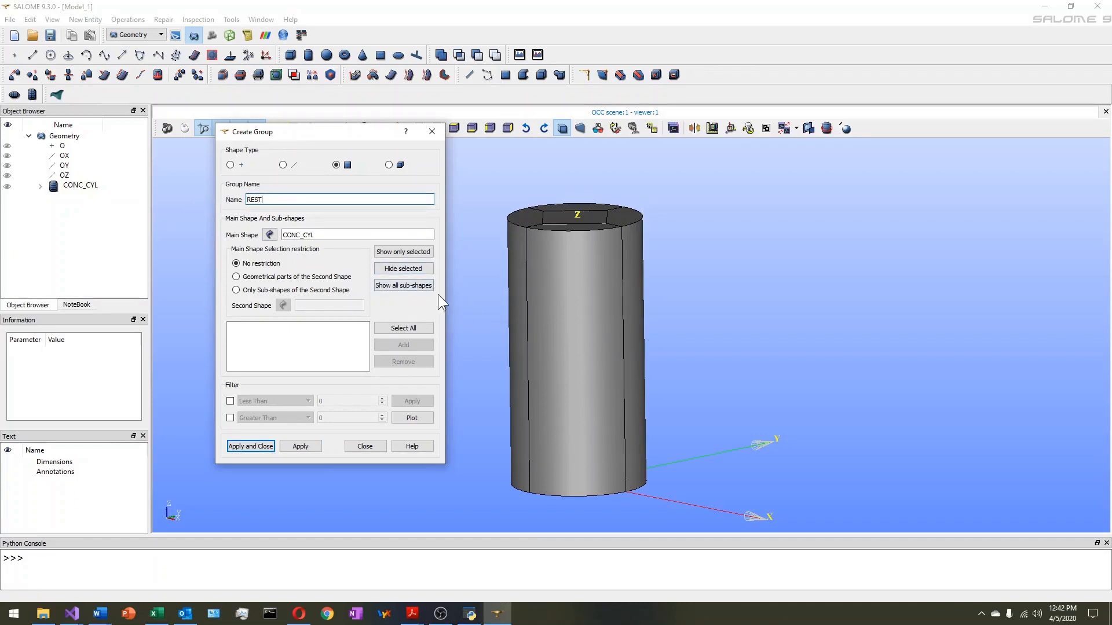
scroll(462, 310, "down", 4)
scroll(467, 354, "up", 4)
left_click_drag(467, 358, 674, 490)
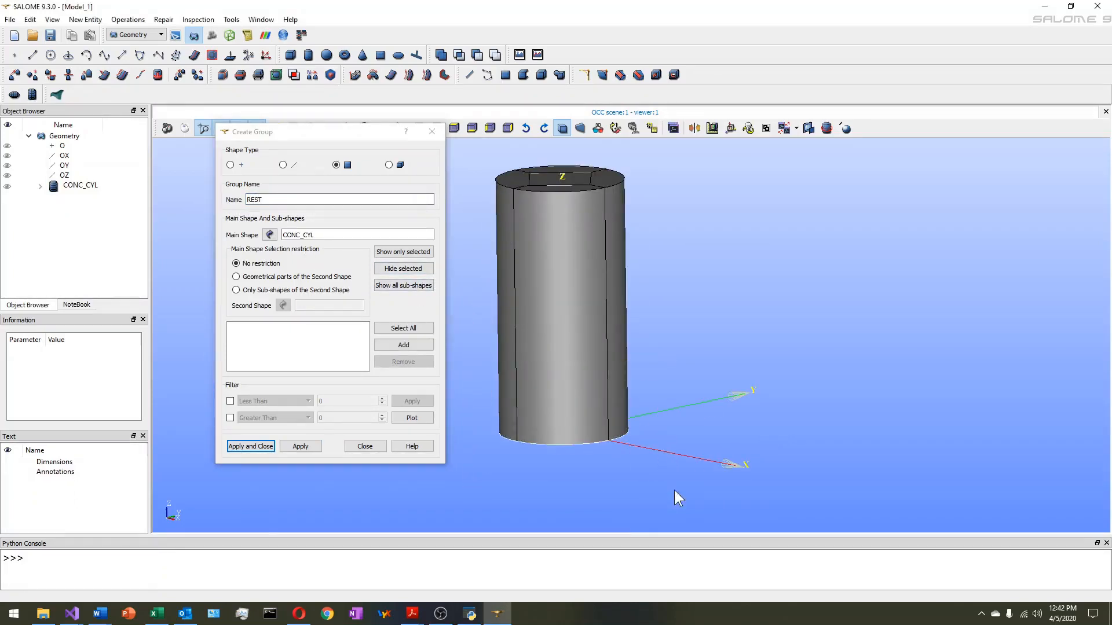
left_click(415, 346)
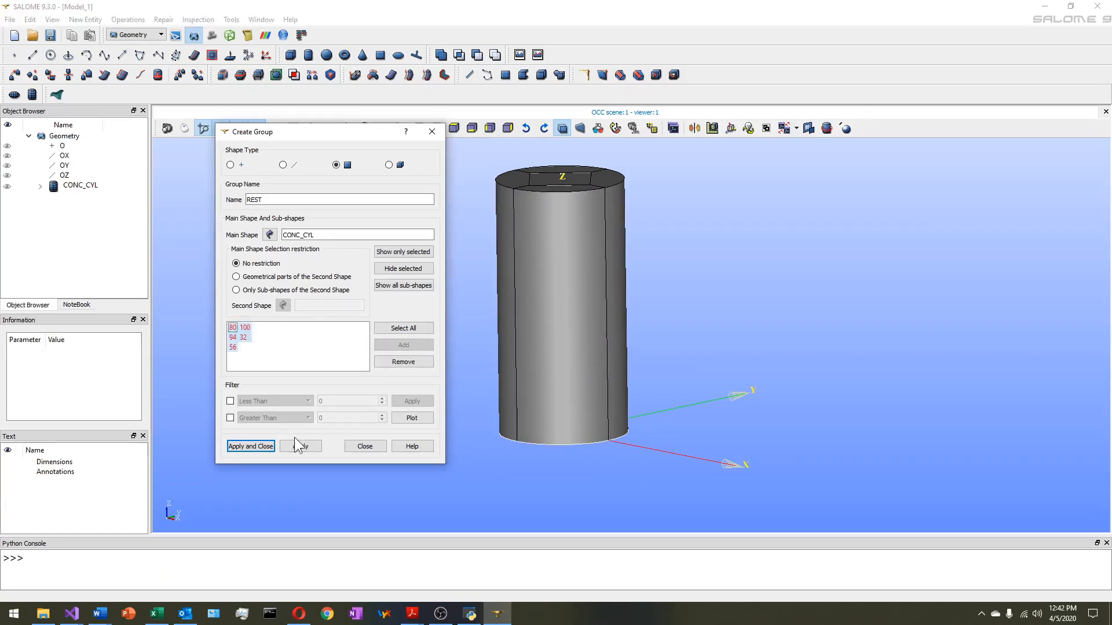
left_click(266, 447)
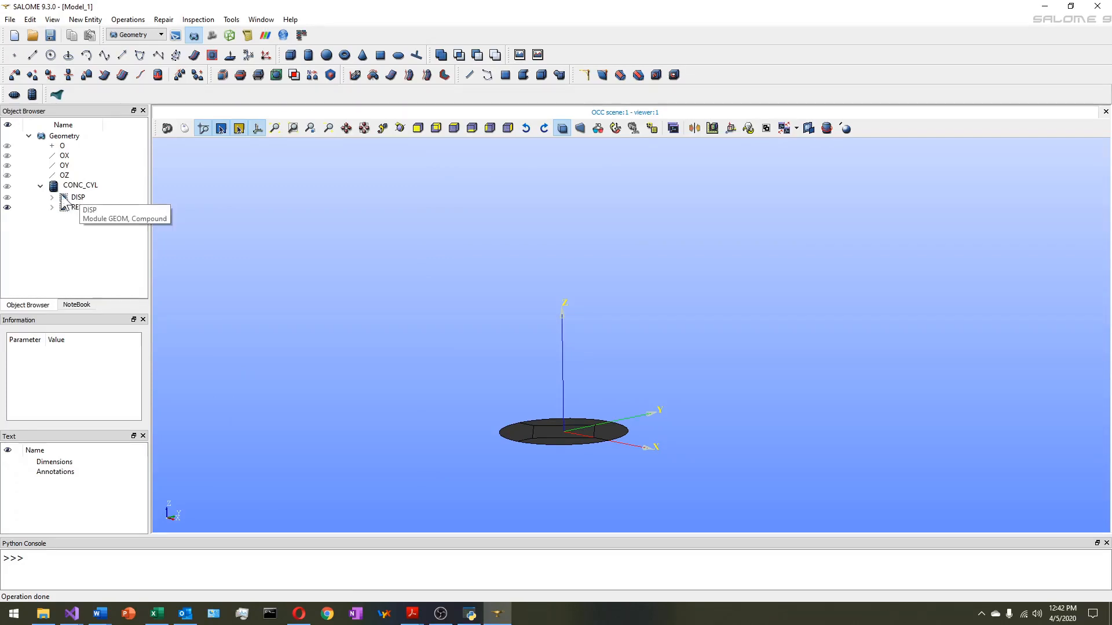
- Display the DISP group together with REST and highlight each group to check which end faces it contains
left_click(7, 198)
left_click(404, 247)
scroll(417, 256, "down", 2)
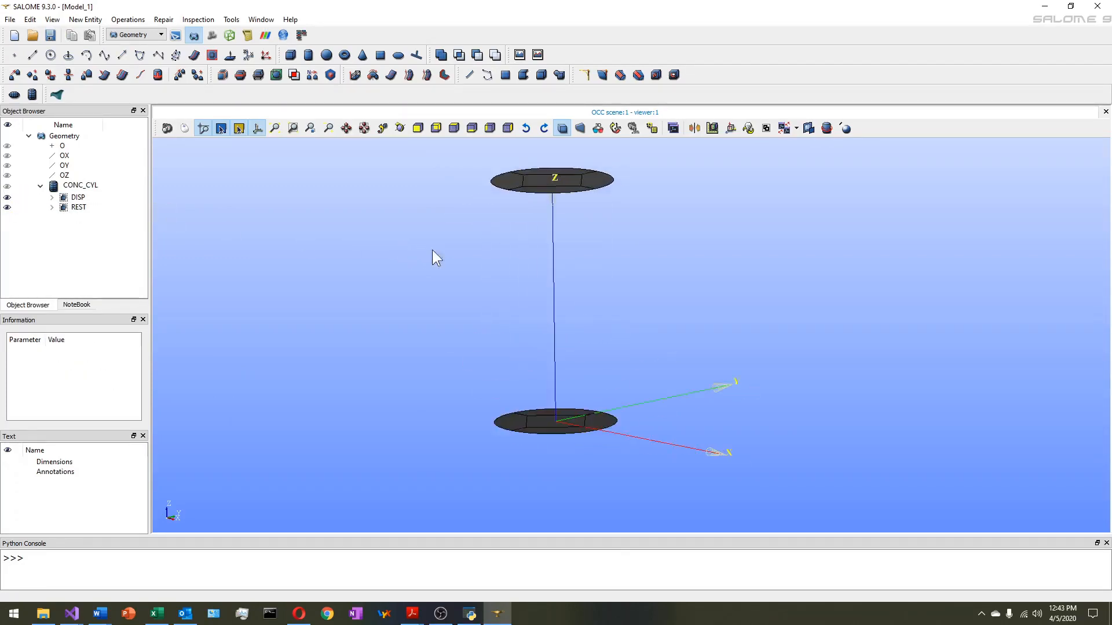
left_click(78, 197)
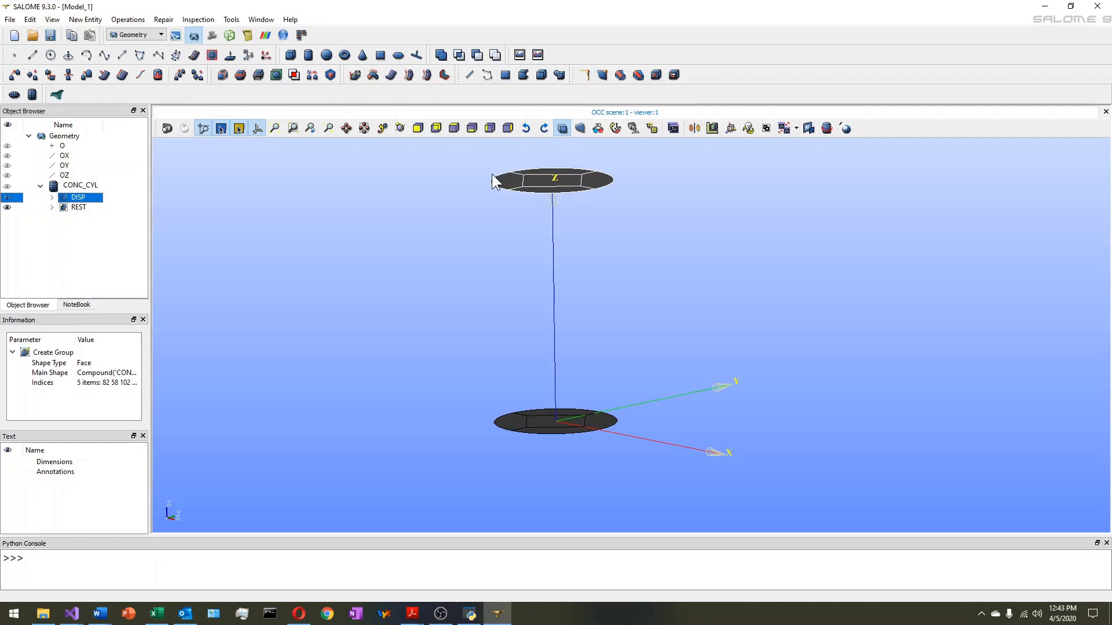
left_click(81, 207)
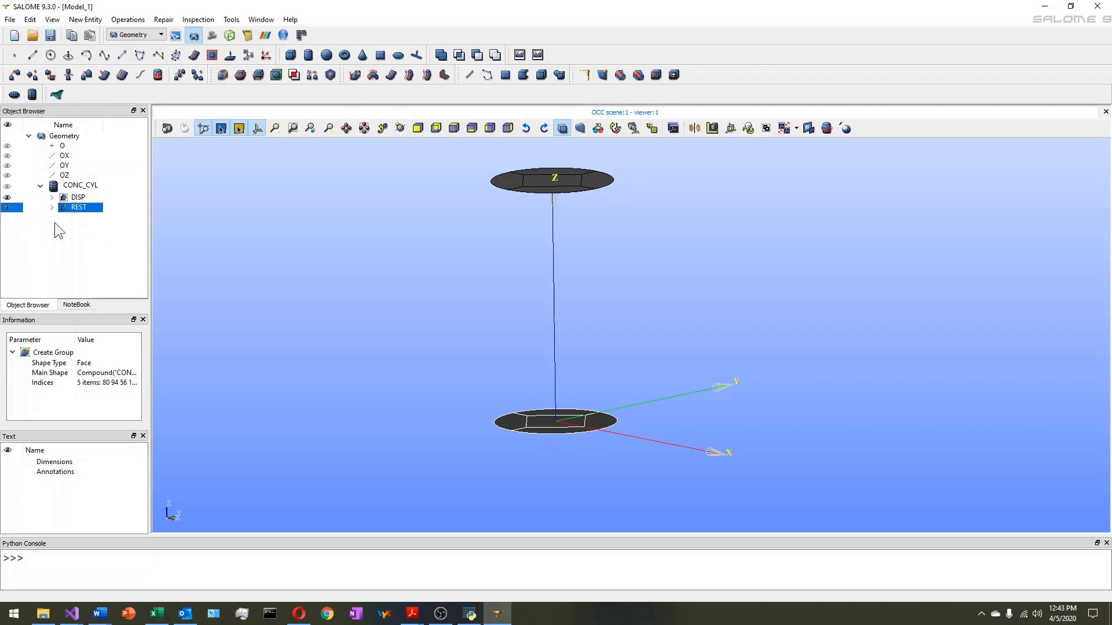
- Show the whole CONC_CYL cylinder and switch to the Mesh module
left_click(81, 186)
left_click(142, 36)
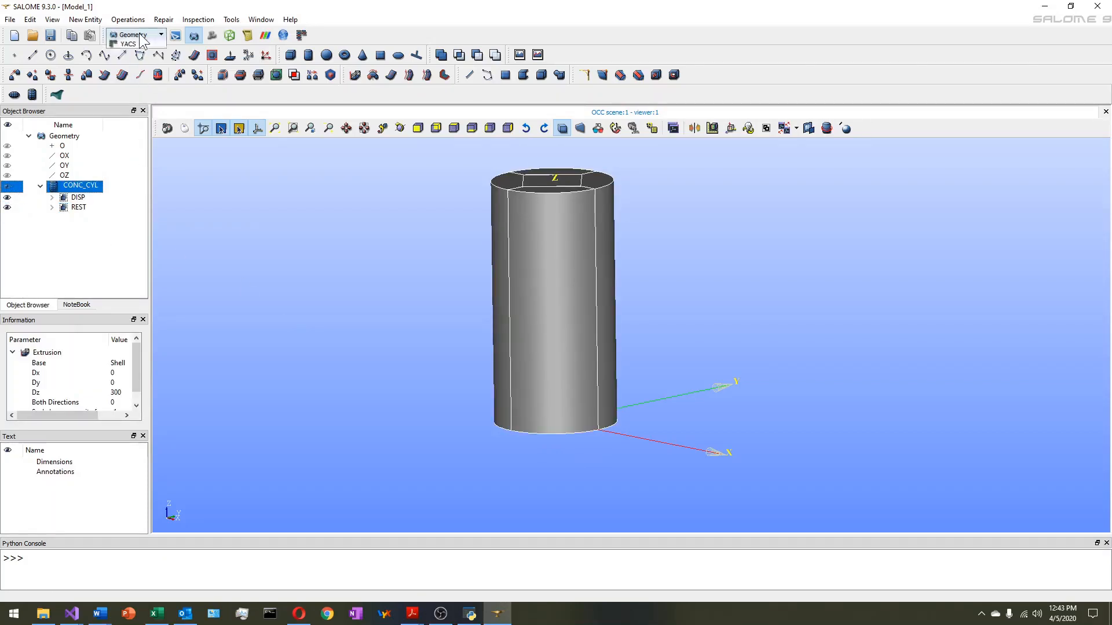
left_click(129, 73)
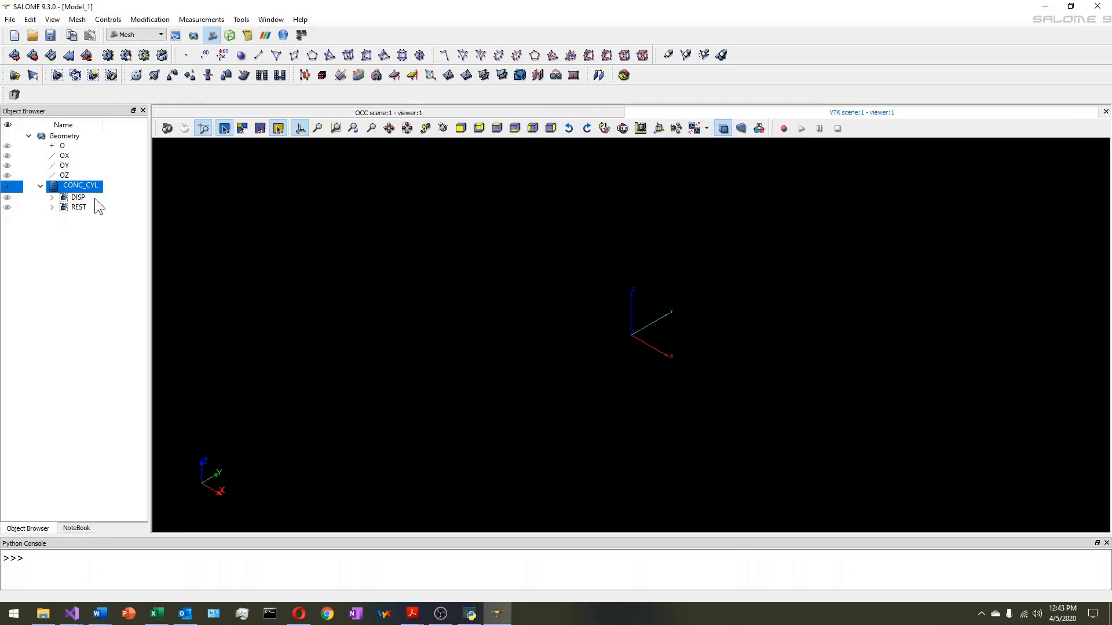
- Examine the DISP faces and the whole CONC_CYL cylinder in the mesh viewer, hiding each one after viewing
left_click(79, 198)
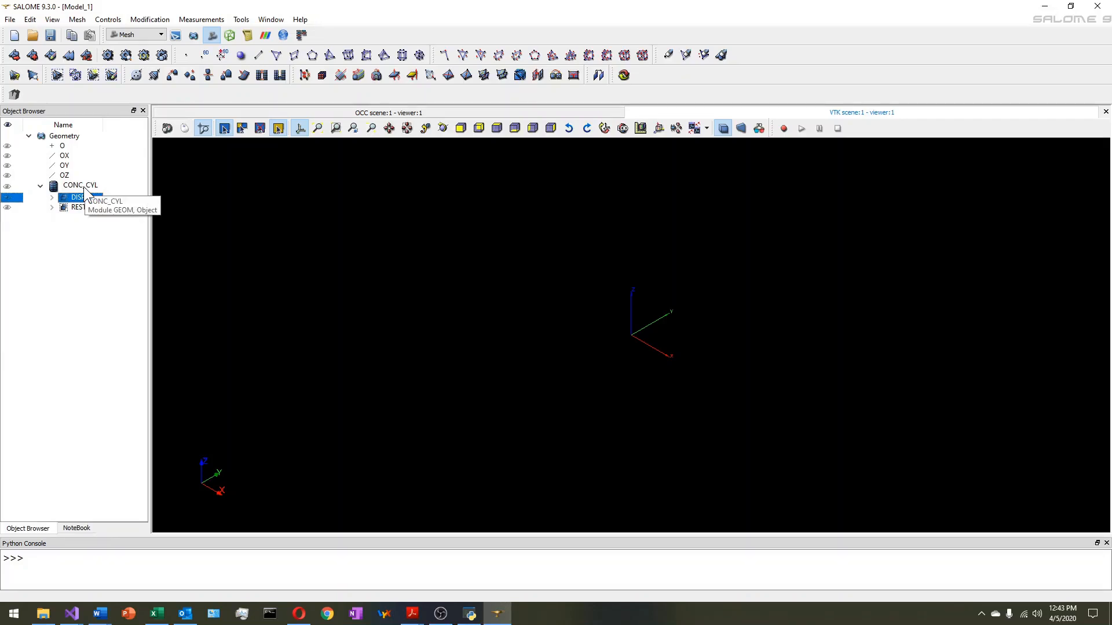
left_click(8, 198)
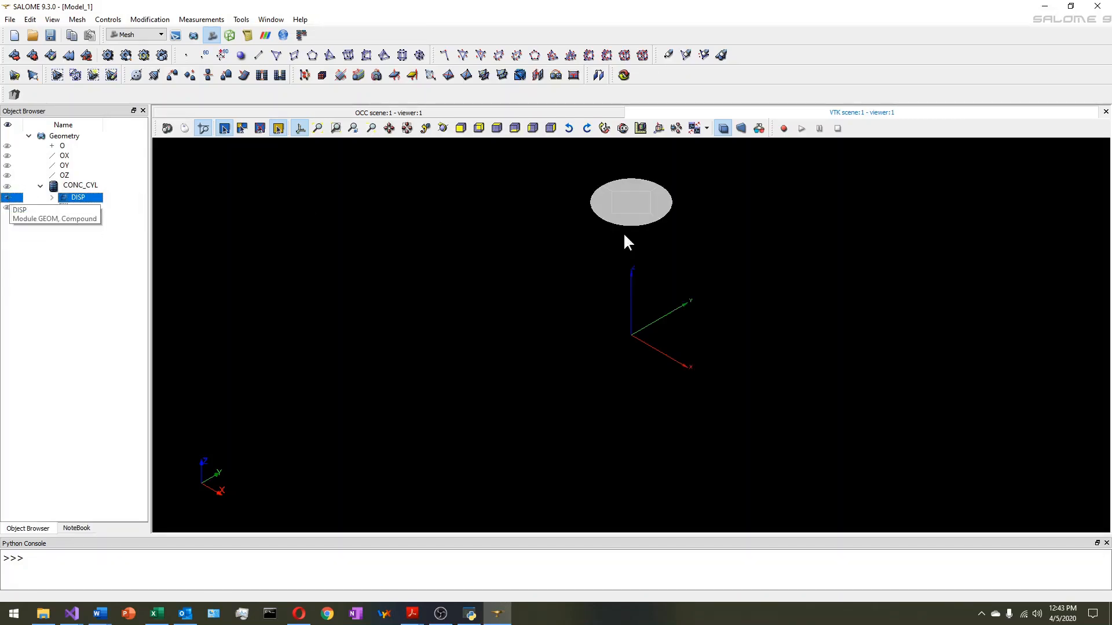
scroll(689, 223, "up", 3)
left_click(443, 123)
left_click_drag(549, 234, 556, 194)
left_click(7, 197)
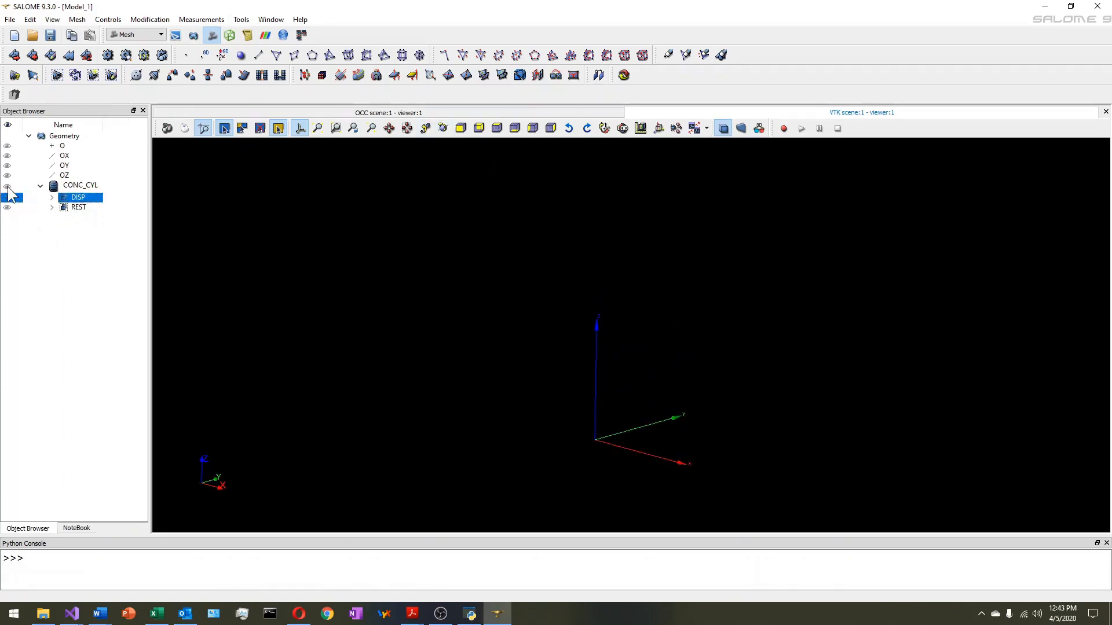
left_click(6, 186)
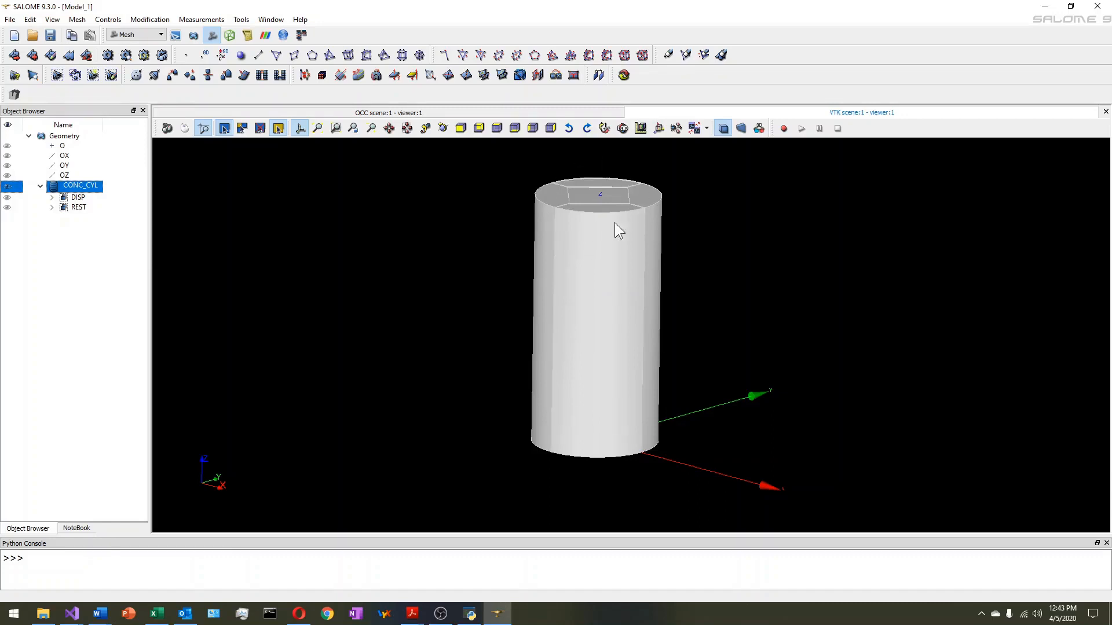
left_click(8, 186)
- Start a mesh on the DISP group and assign it a 2D quadrangle algorithm
left_click(81, 199)
left_click(79, 20)
left_click(95, 33)
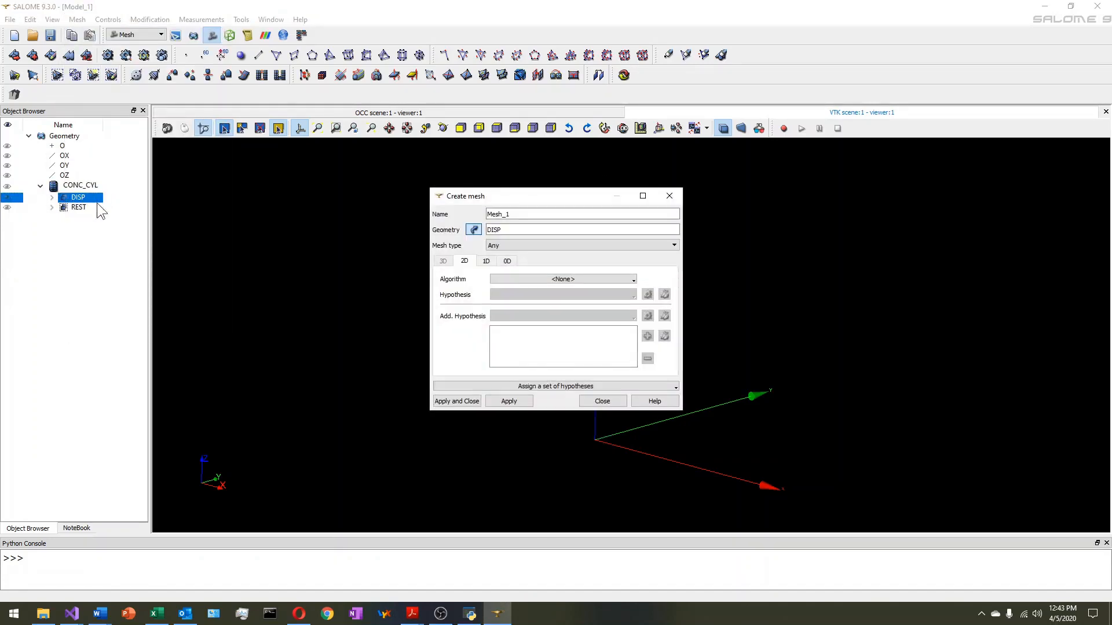
left_click(526, 279)
left_click(531, 323)
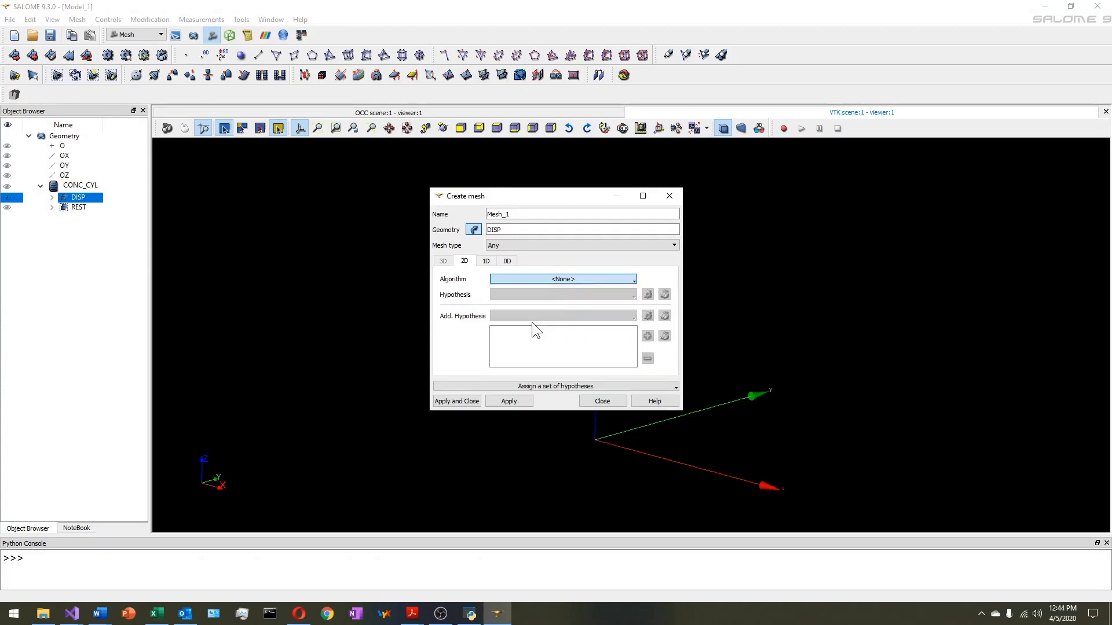
- Set the mesh's 1D algorithm to Wire Discretisation with a Max Size hypothesis of 10
left_click(487, 261)
left_click(533, 280)
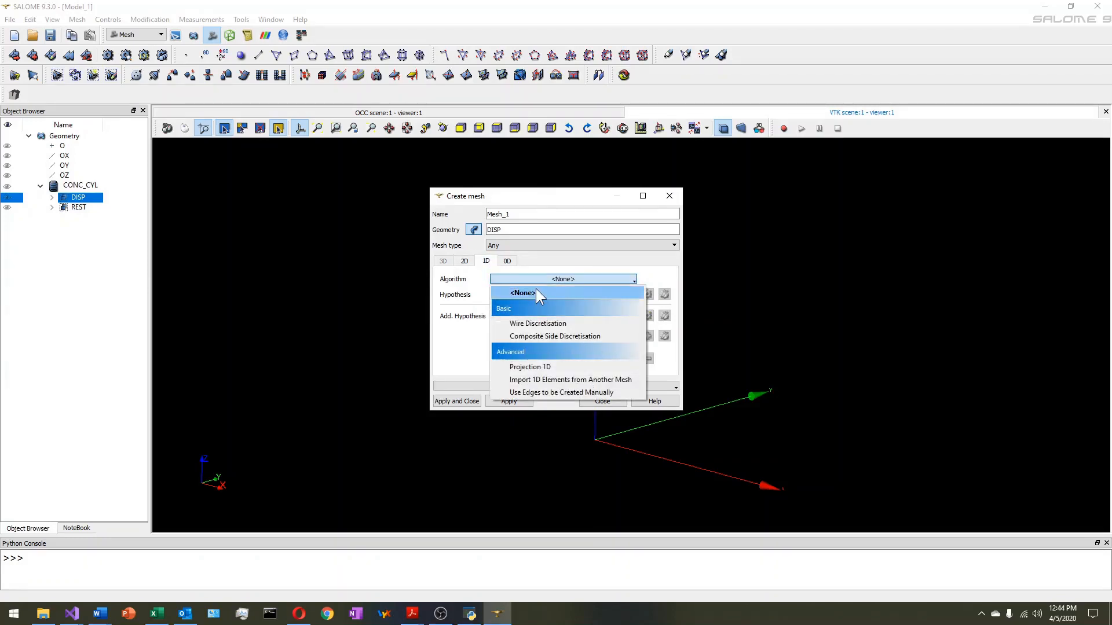
left_click(540, 324)
left_click(647, 294)
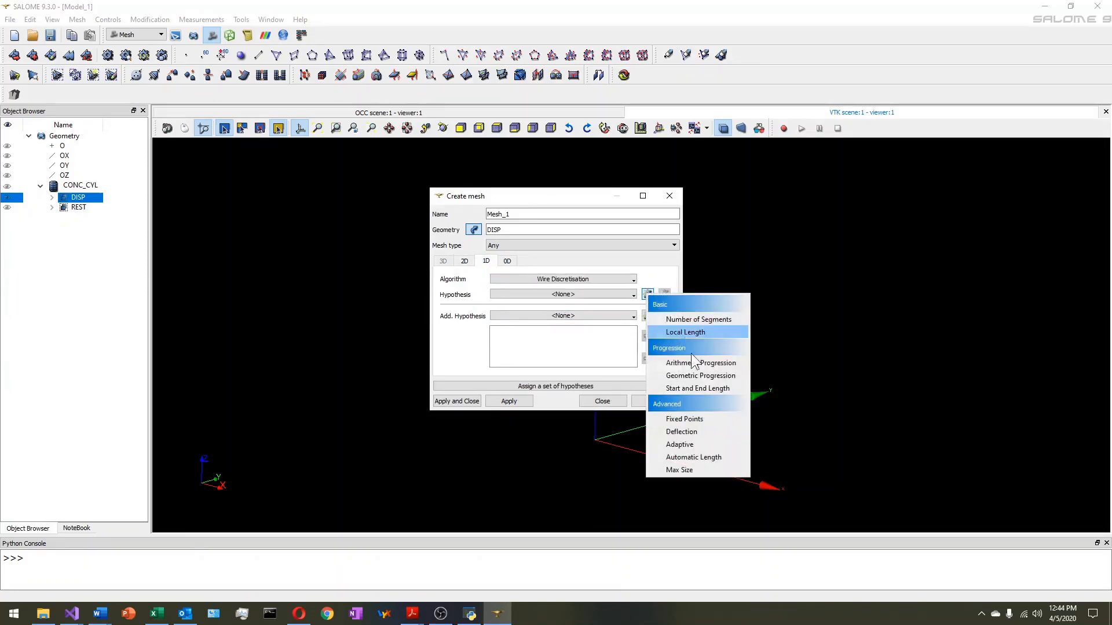
left_click(678, 470)
double_click(562, 311)
type("10")
left_click(489, 347)
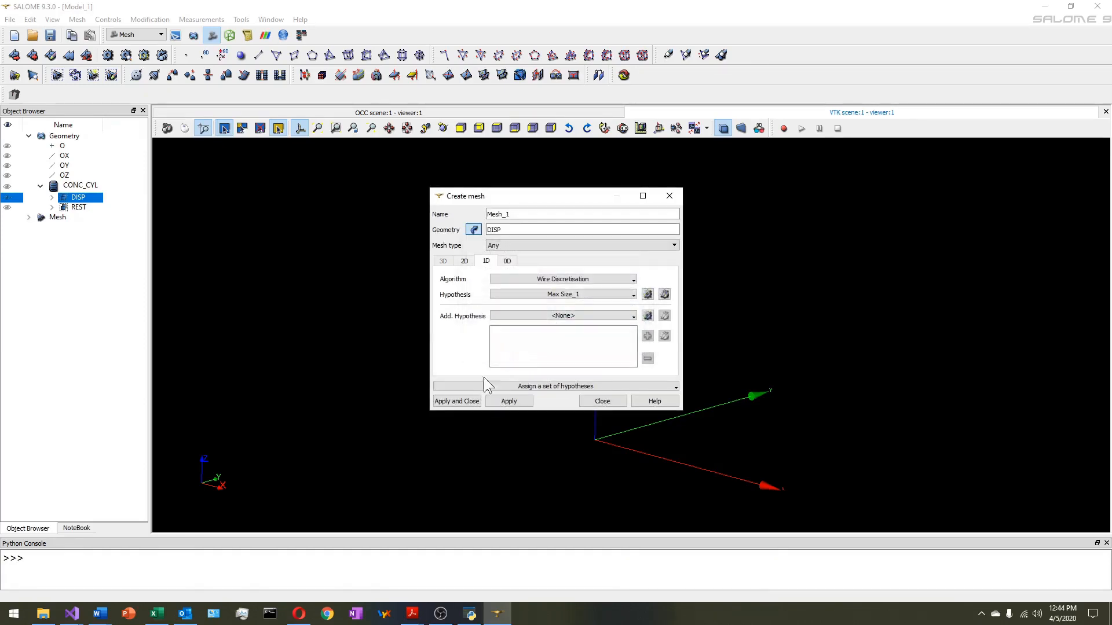
- Create the mesh on DISP with the assigned algorithms and compute it
left_click(467, 400)
right_click(82, 245)
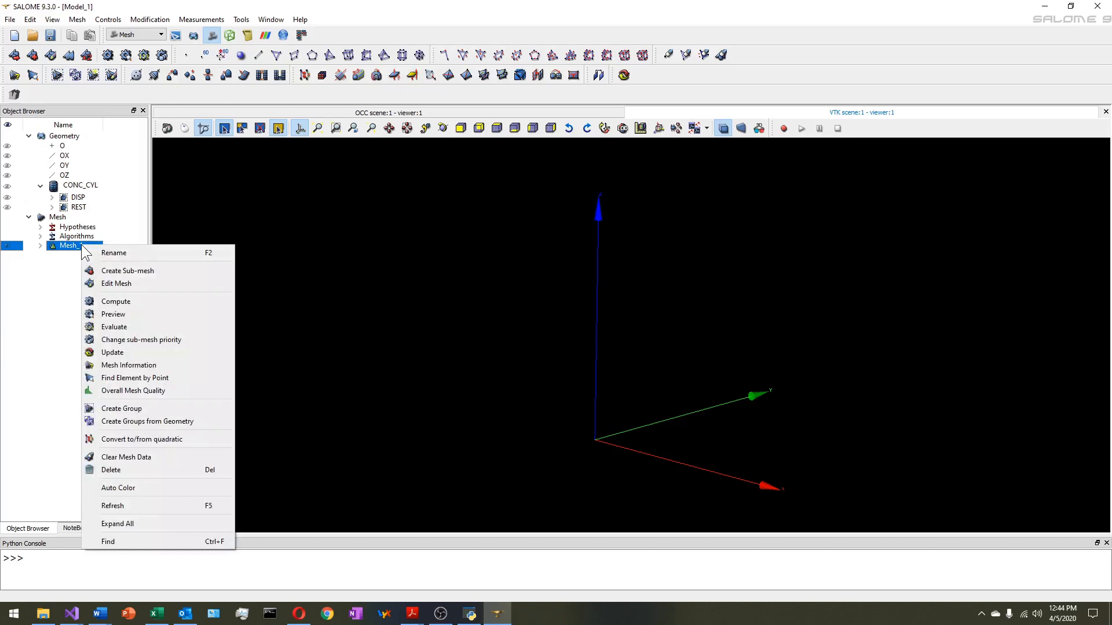
left_click(118, 300)
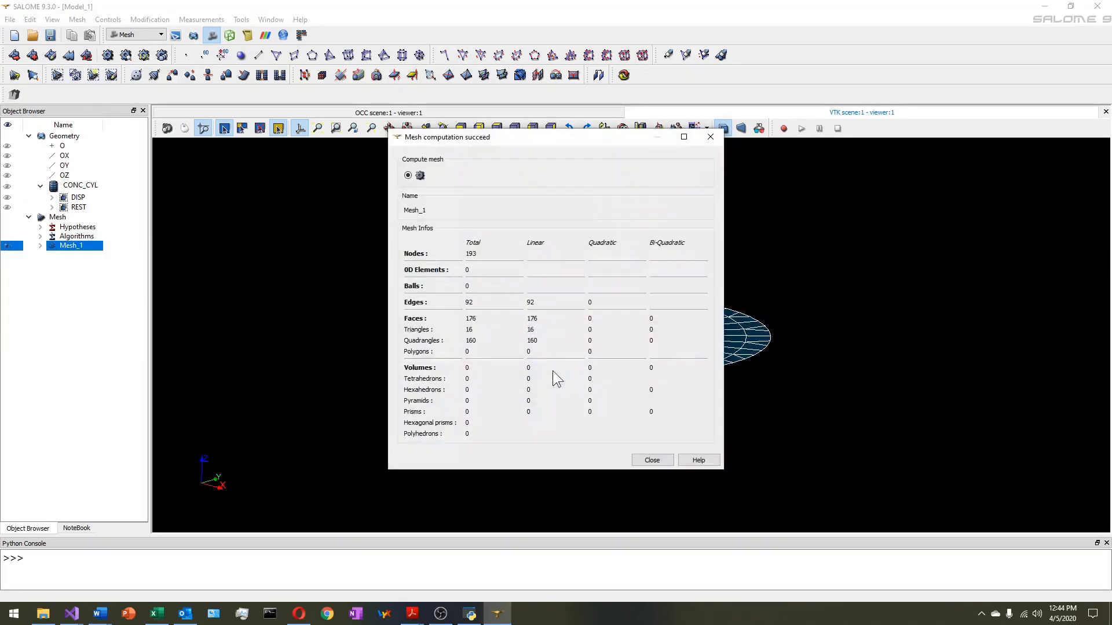
- Close the computation report and inspect the DISP face mesh from directly above
left_click(652, 460)
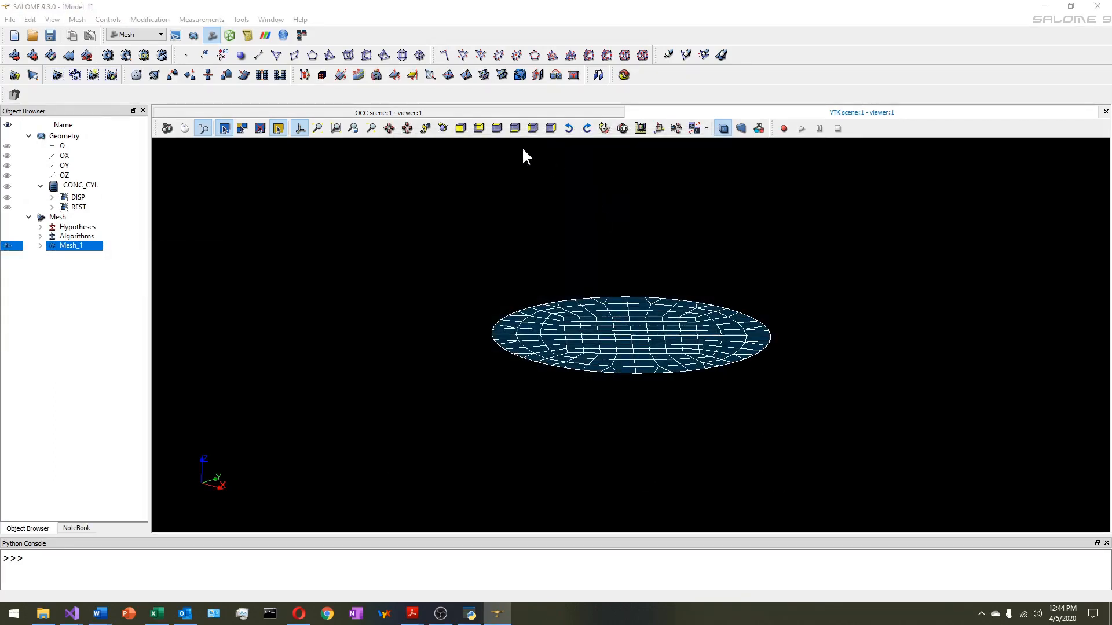
left_click(497, 128)
scroll(679, 308, "up", 3)
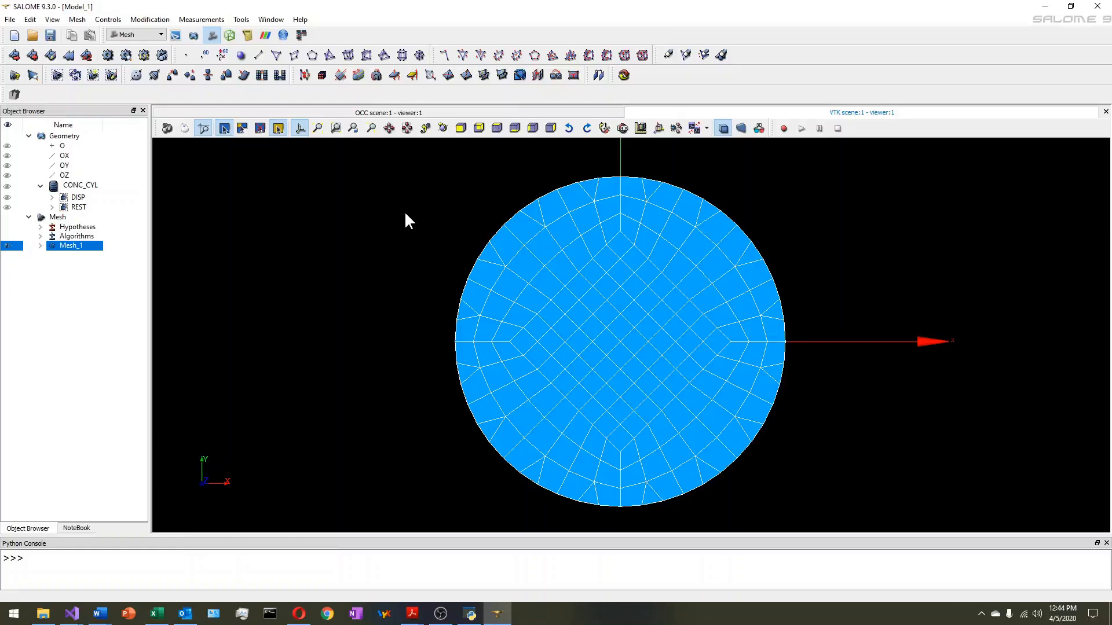
- Edit Mesh_1 to add a Quadrangle Parameters hypothesis with the Reduced transition to its 2D algorithm
right_click(81, 242)
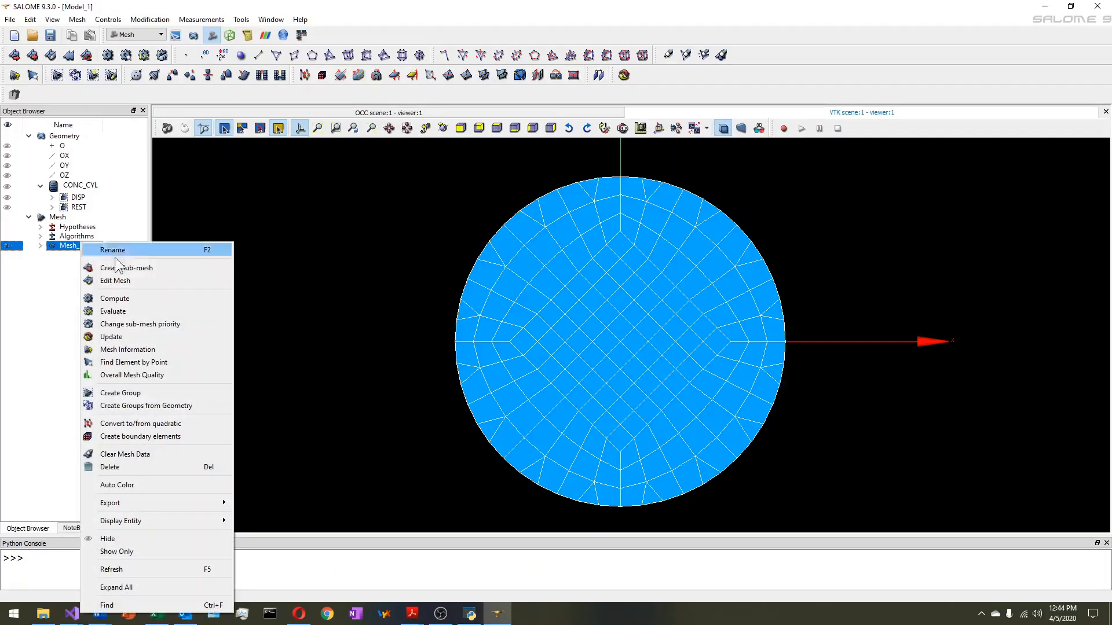
left_click(133, 284)
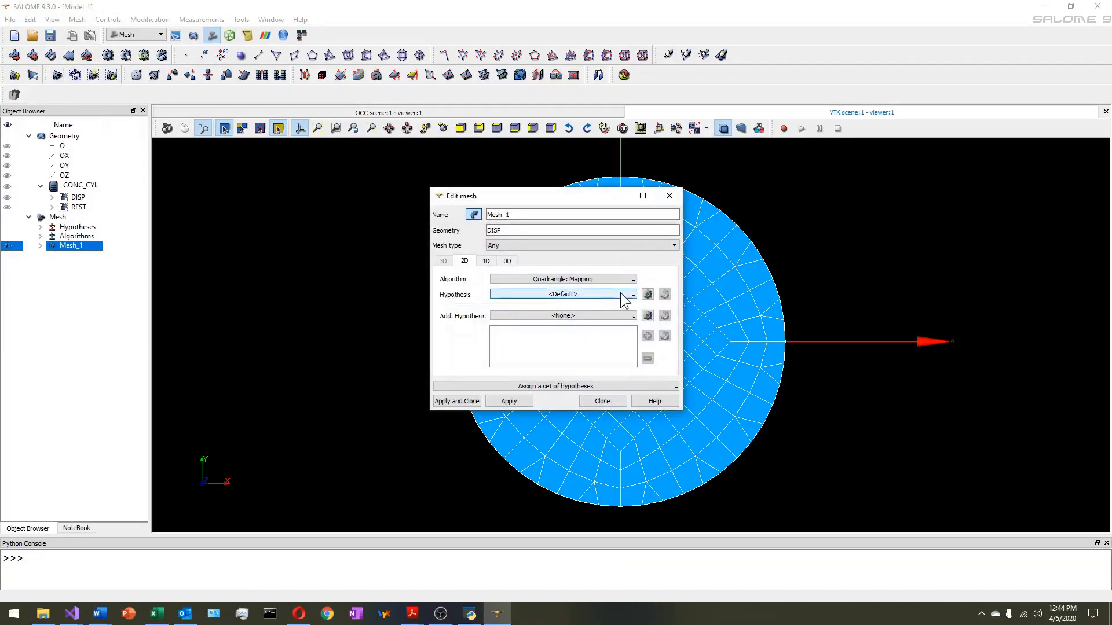
left_click(647, 295)
left_click(660, 301)
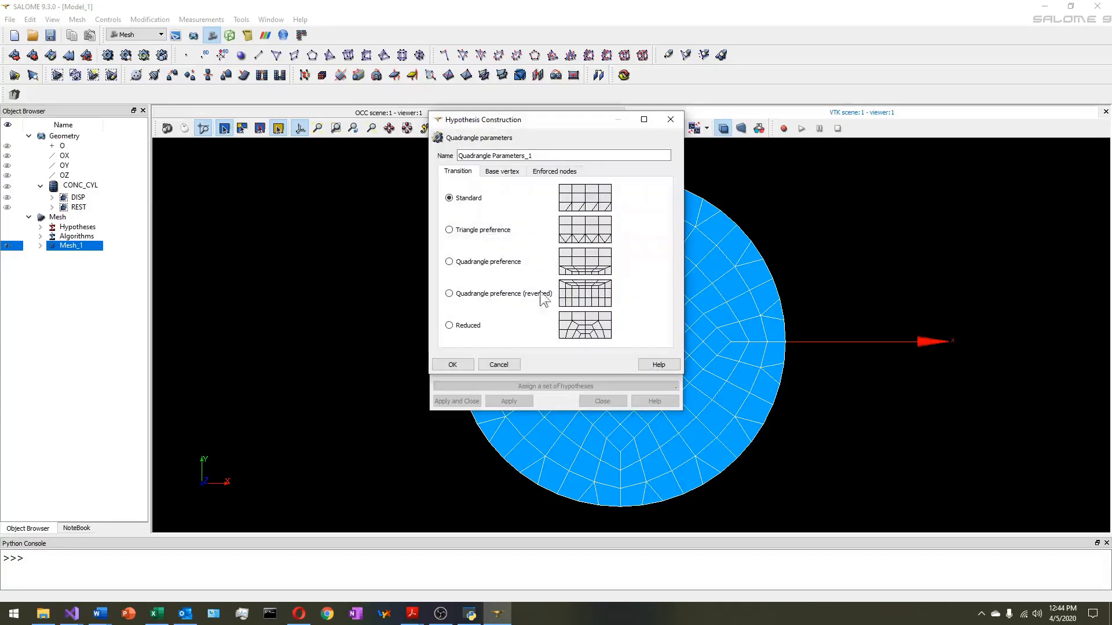
left_click(470, 325)
left_click(461, 364)
left_click(464, 401)
- Recompute Mesh_1 and close the computation report
right_click(70, 237)
right_click(65, 246)
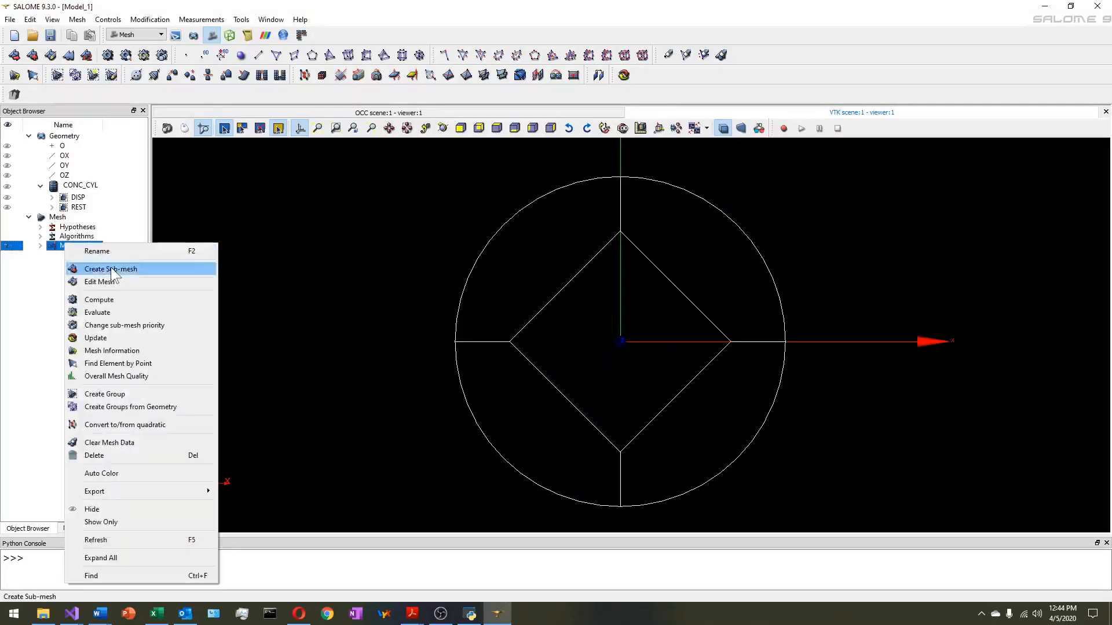
left_click(86, 298)
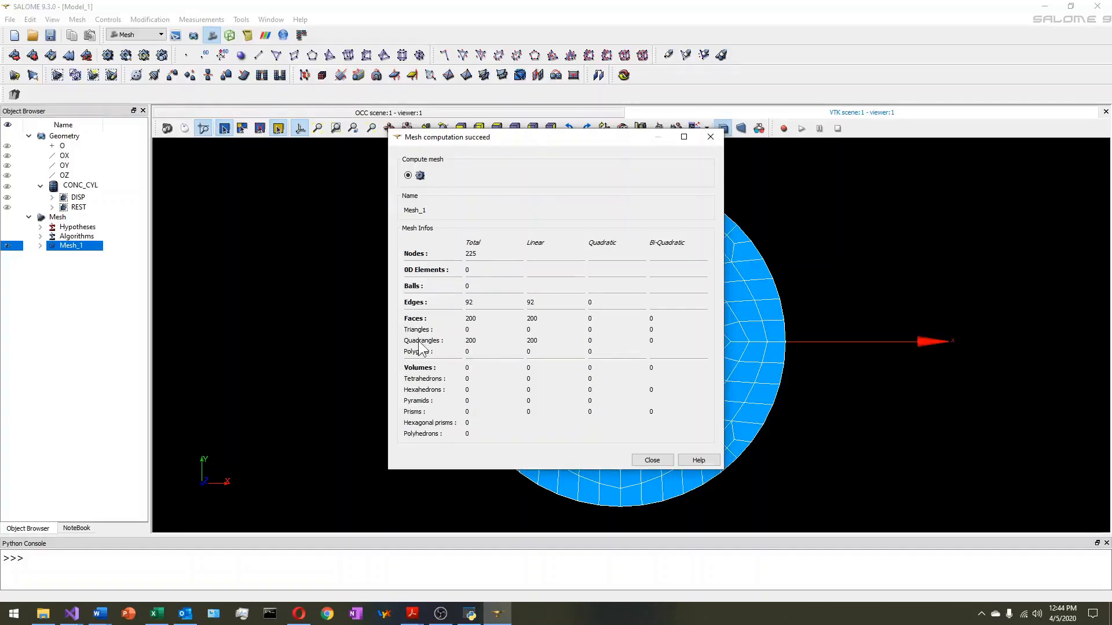
left_click(651, 460)
left_click(346, 308)
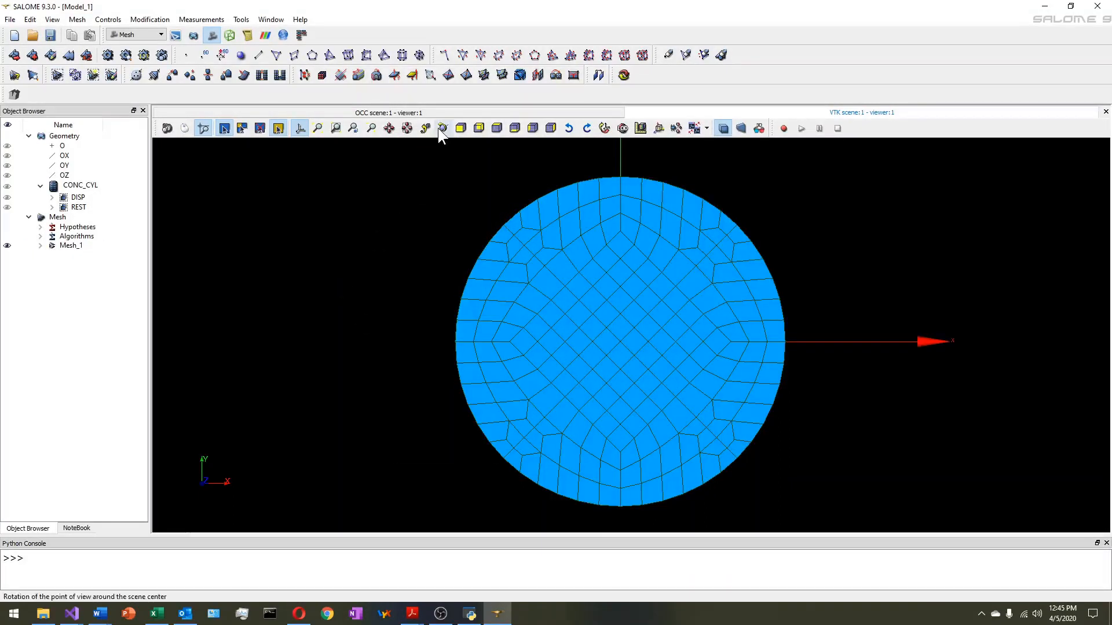
- Start a new mesh on CONC_CYL and assign it the Extrusion 3D algorithm
left_click(80, 185)
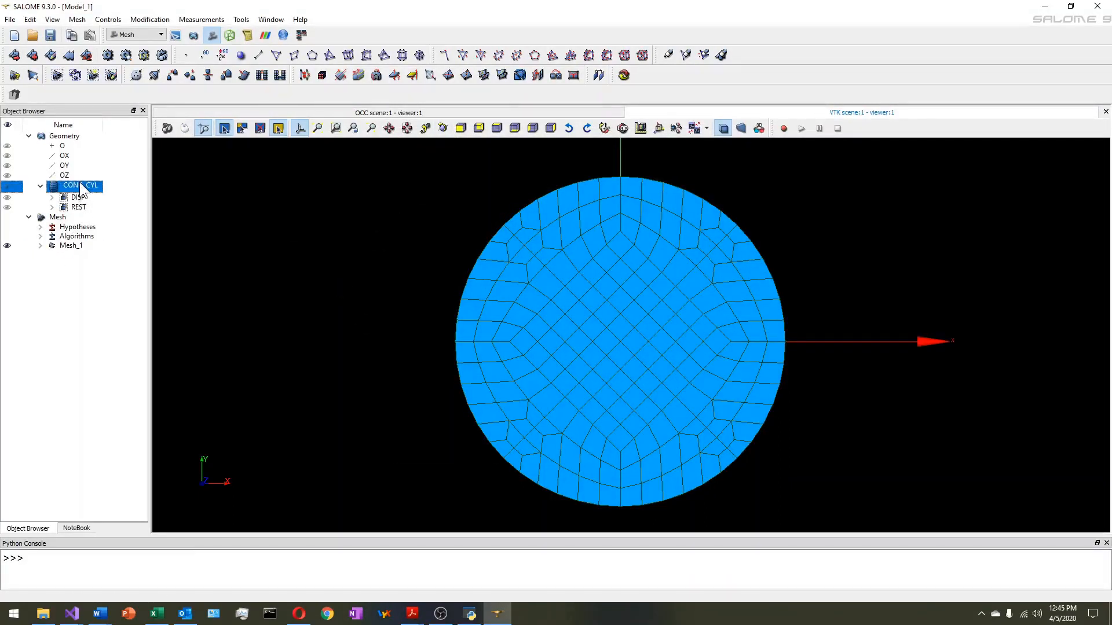
left_click(77, 19)
left_click(103, 34)
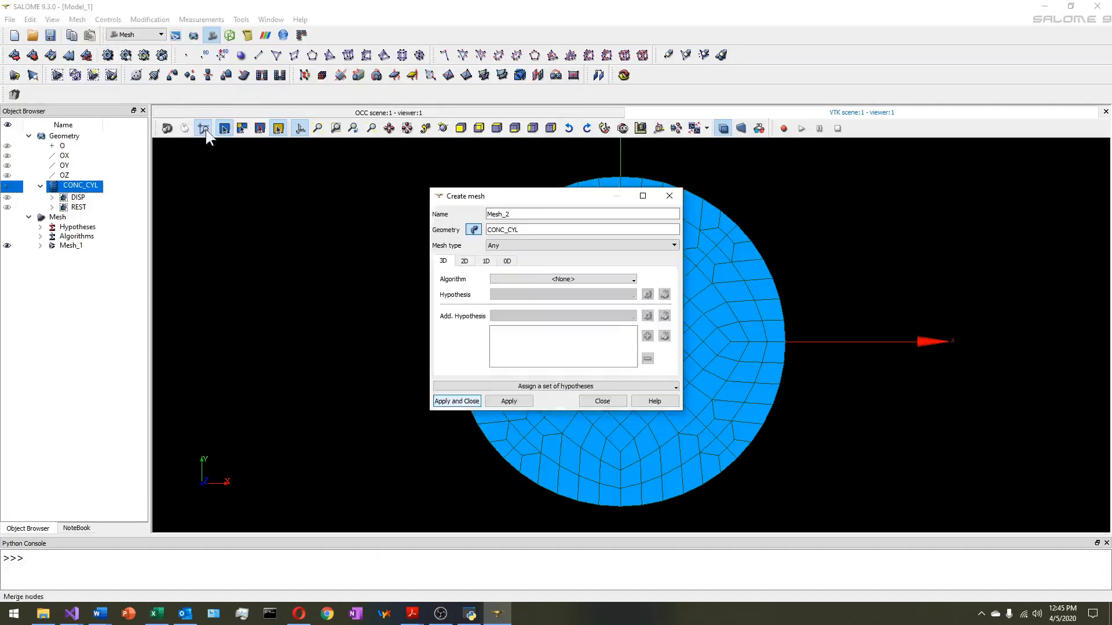
left_click(518, 278)
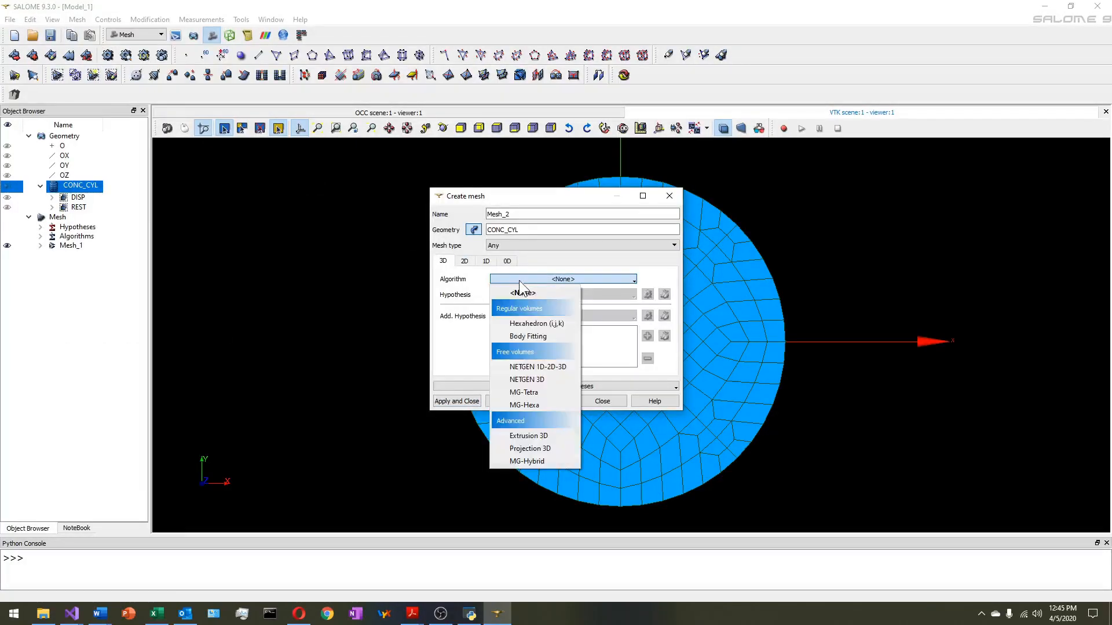
left_click(532, 436)
- Assign Quadrangle: Mapping as the 2D algorithm and Wire Discretisation with Max Size_1 as the 1D algorithm, and create the cylinder mesh
left_click(464, 261)
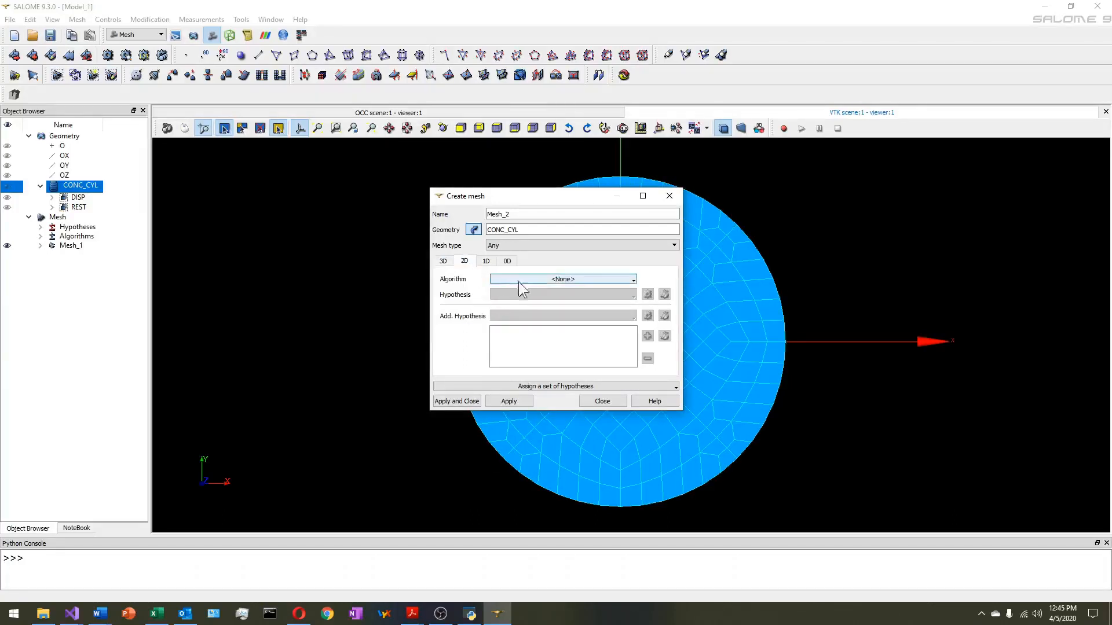
left_click(522, 279)
left_click(533, 326)
left_click(484, 263)
left_click(537, 281)
left_click(538, 323)
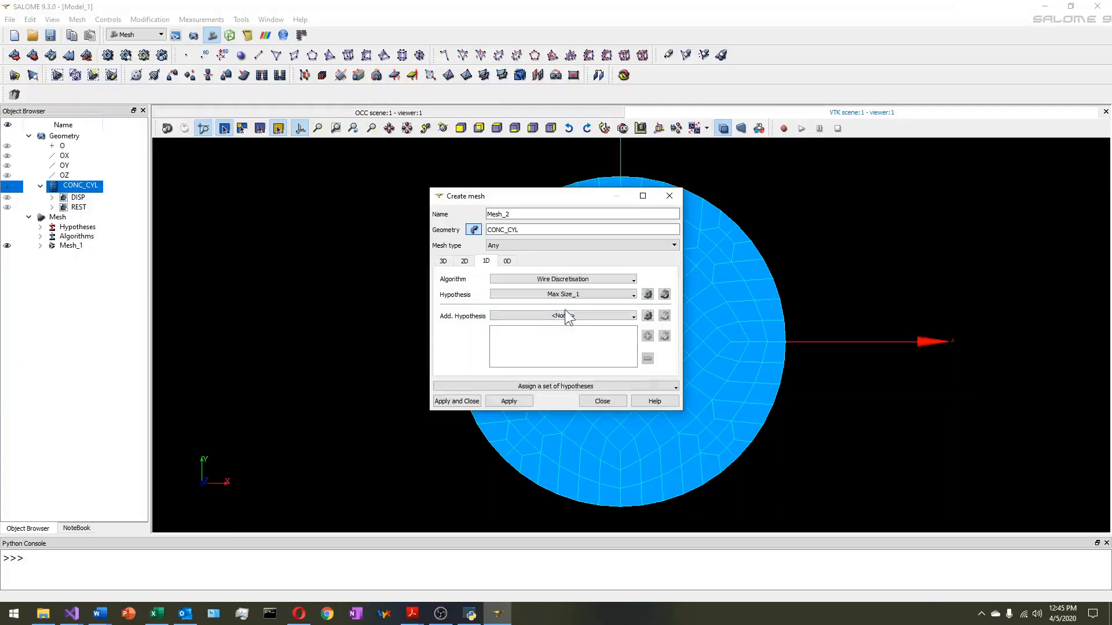
left_click(469, 402)
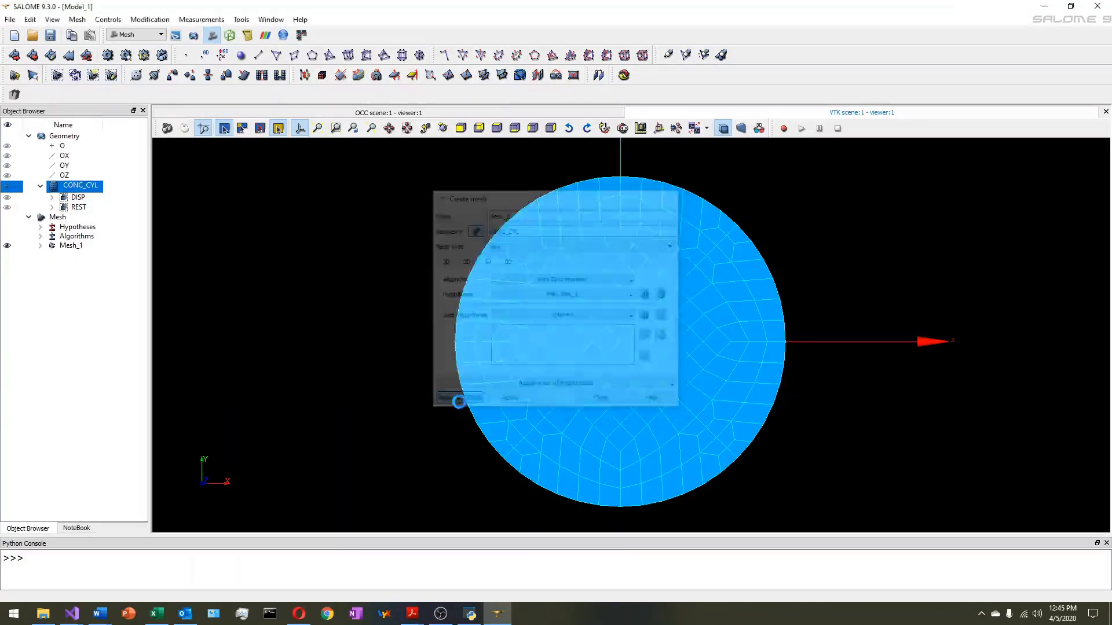
right_click_drag(459, 179, 573, 322, "ctrl")
left_click(322, 131)
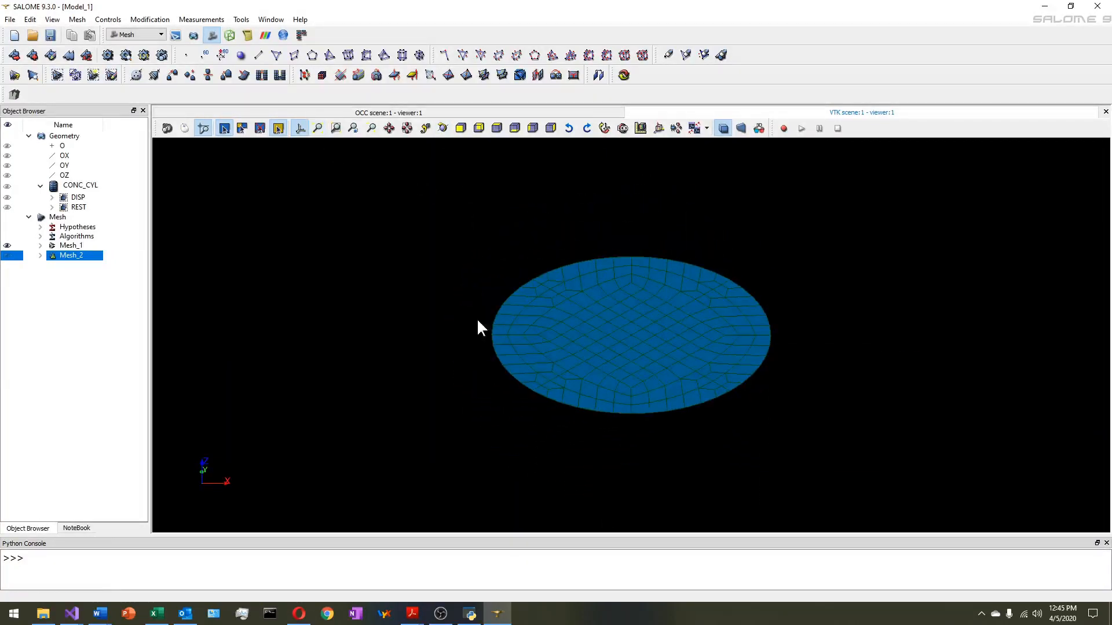
scroll(481, 324, "down", 3)
scroll(480, 332, "down", 3)
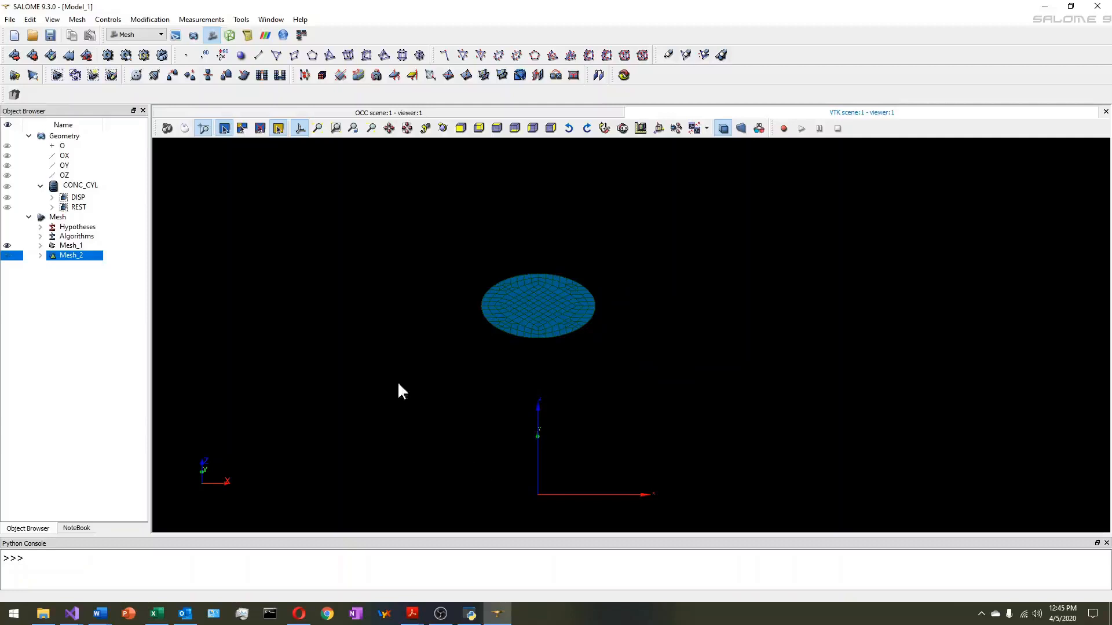
left_click(78, 198)
left_click(81, 208)
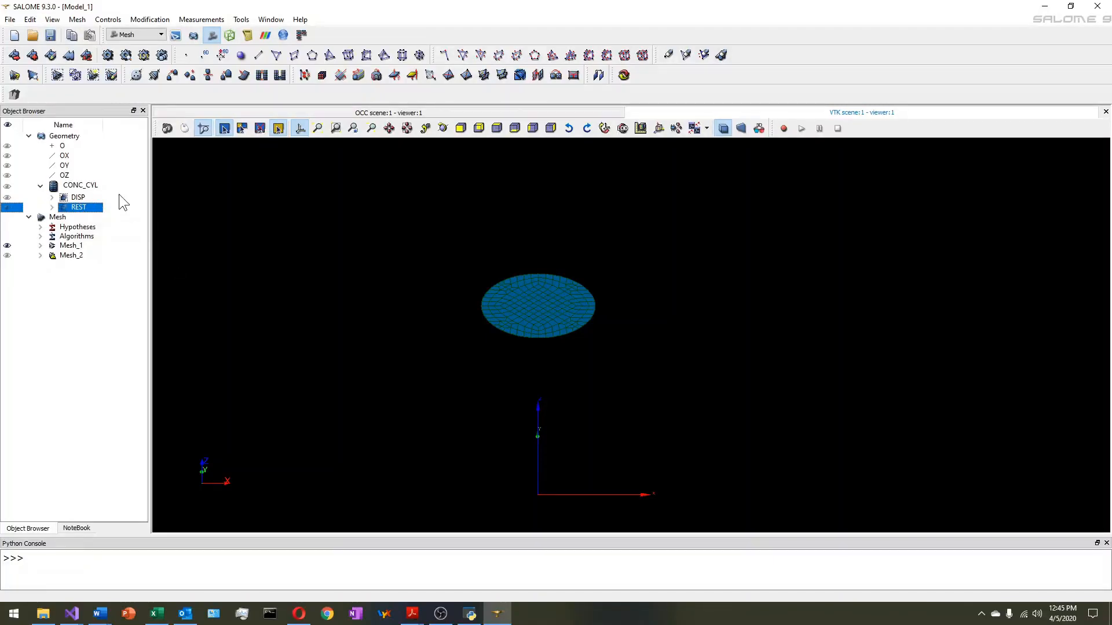
left_click(77, 19)
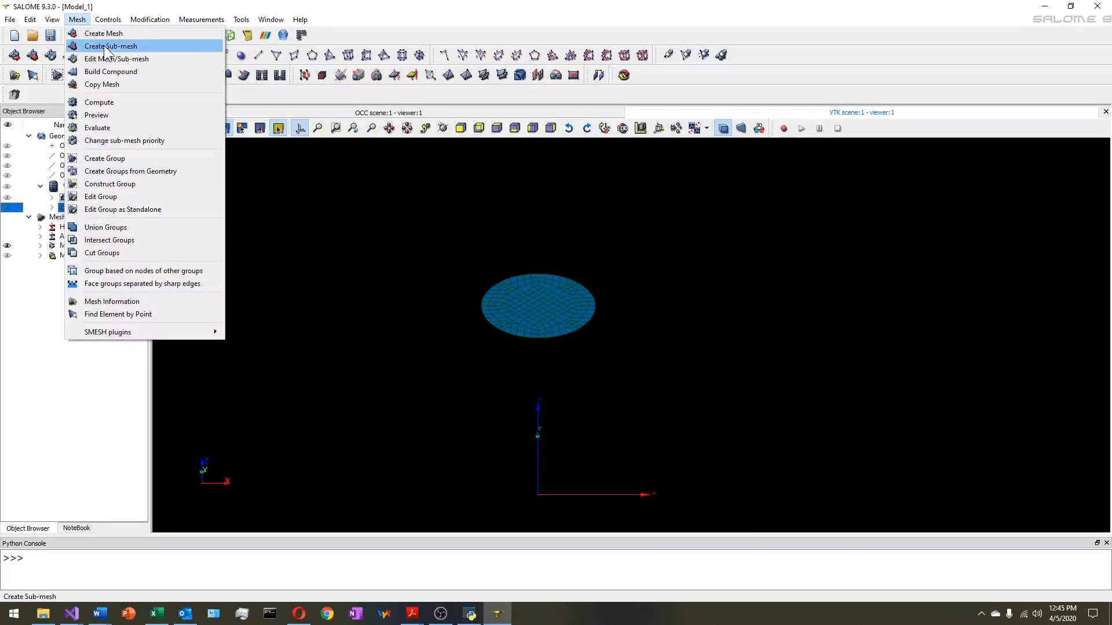
left_click(96, 6)
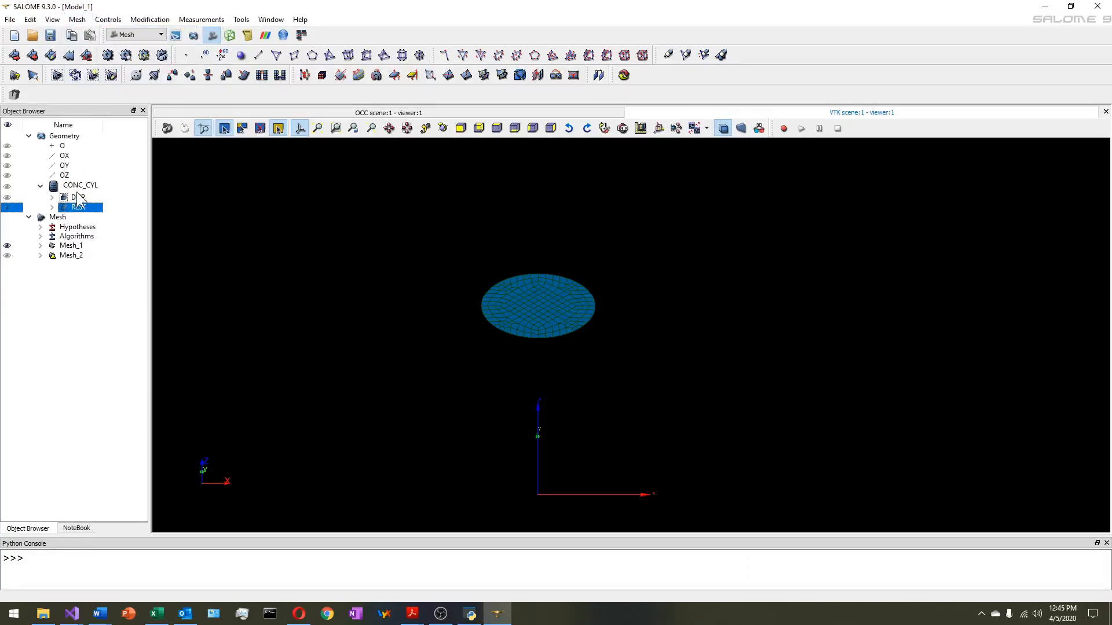
- Start a sub-mesh of Mesh_2 on the DISP group and assign it the Projection 1D-2D algorithm
left_click(72, 256)
left_click(77, 19)
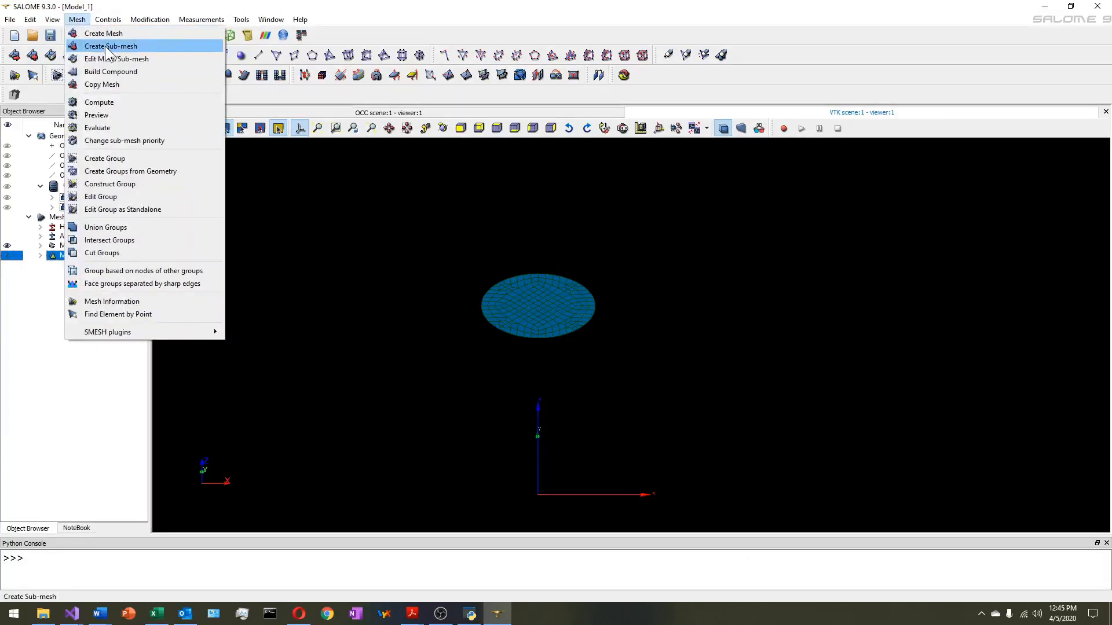
left_click(105, 46)
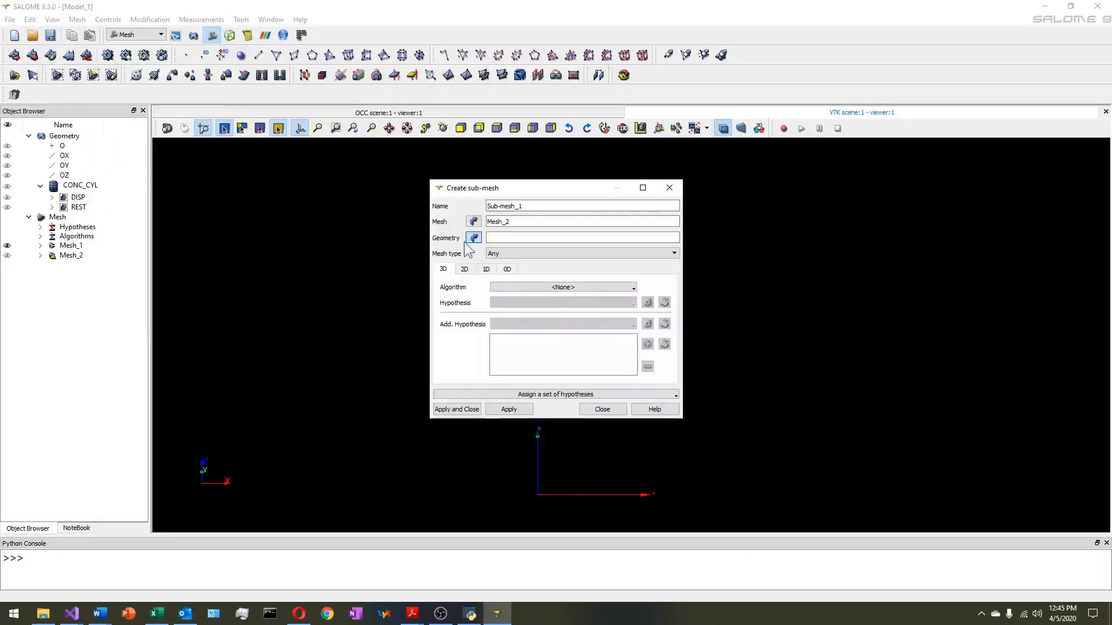
left_click(81, 198)
left_click(519, 287)
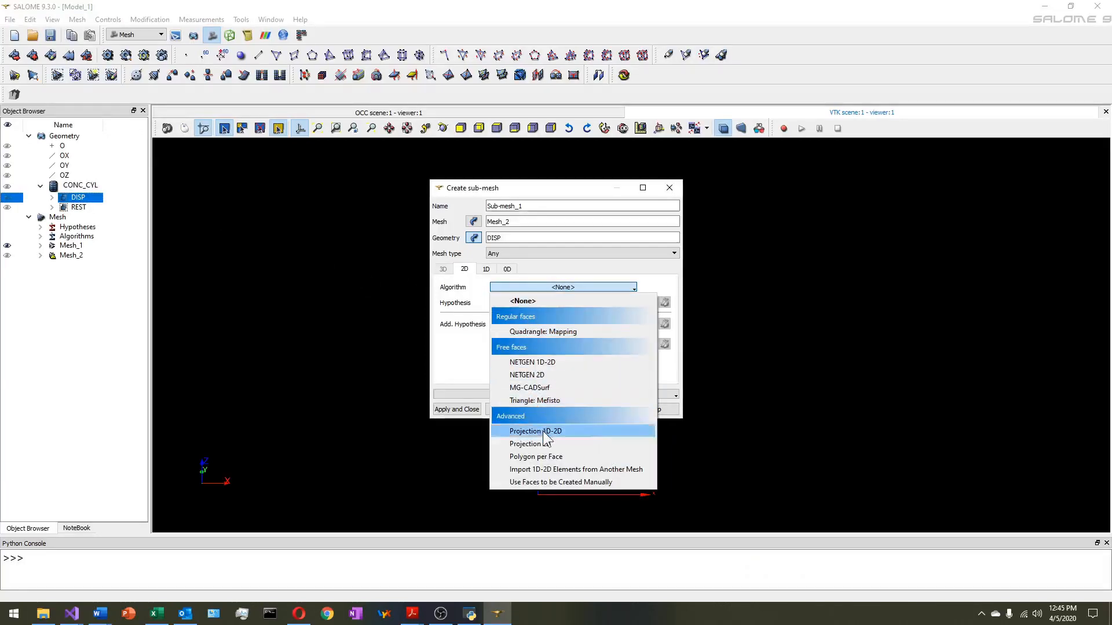
left_click(543, 431)
- Add a Source Face hypothesis with DISP as source face and Mesh_1 as source mesh, and create the DISP sub-mesh
left_click(554, 303)
left_click(523, 316)
left_click(647, 303)
left_click(702, 311)
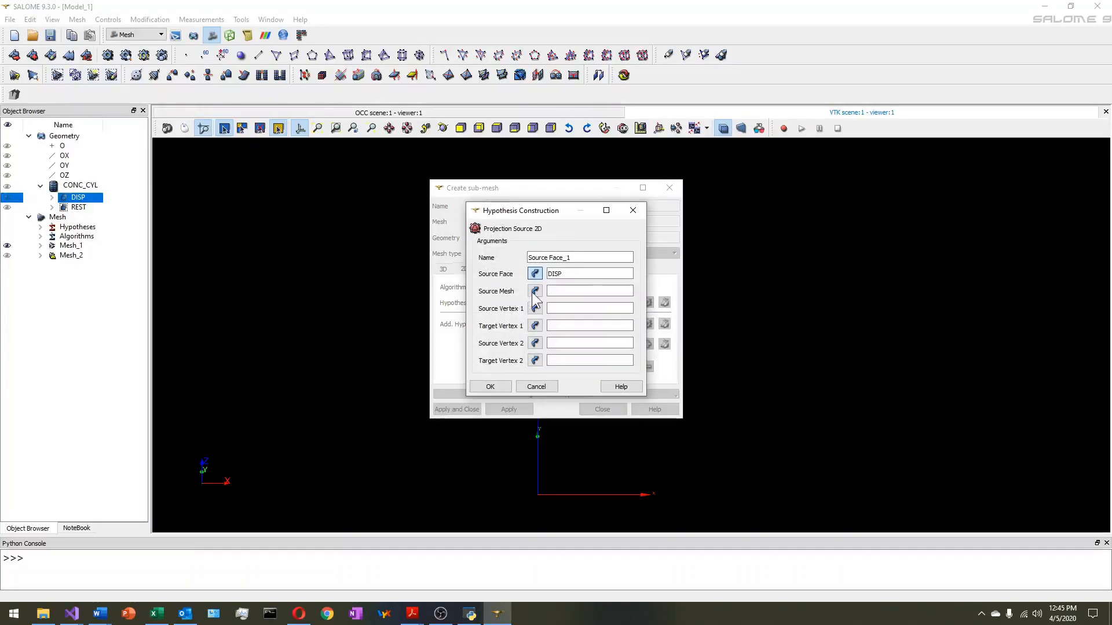
left_click(535, 291)
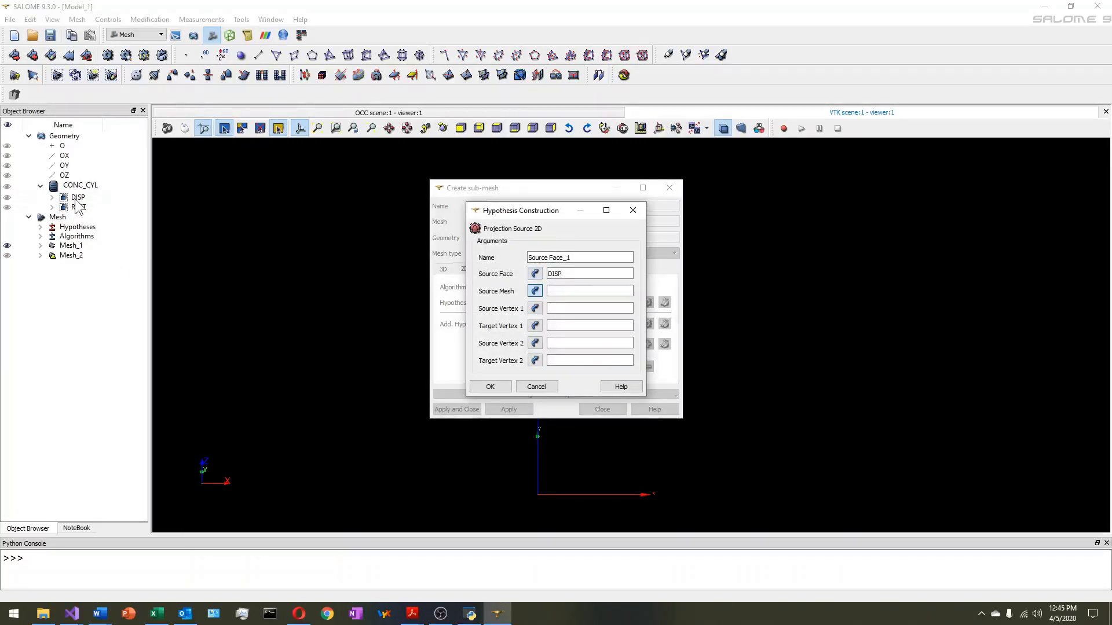
left_click(71, 246)
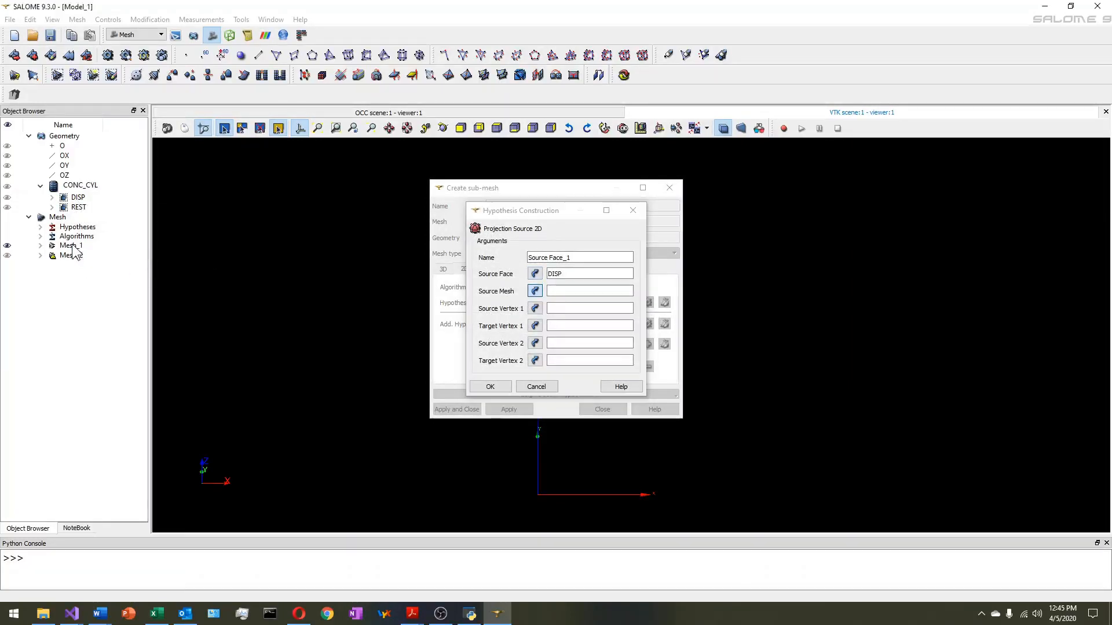
left_click(489, 386)
left_click(509, 409)
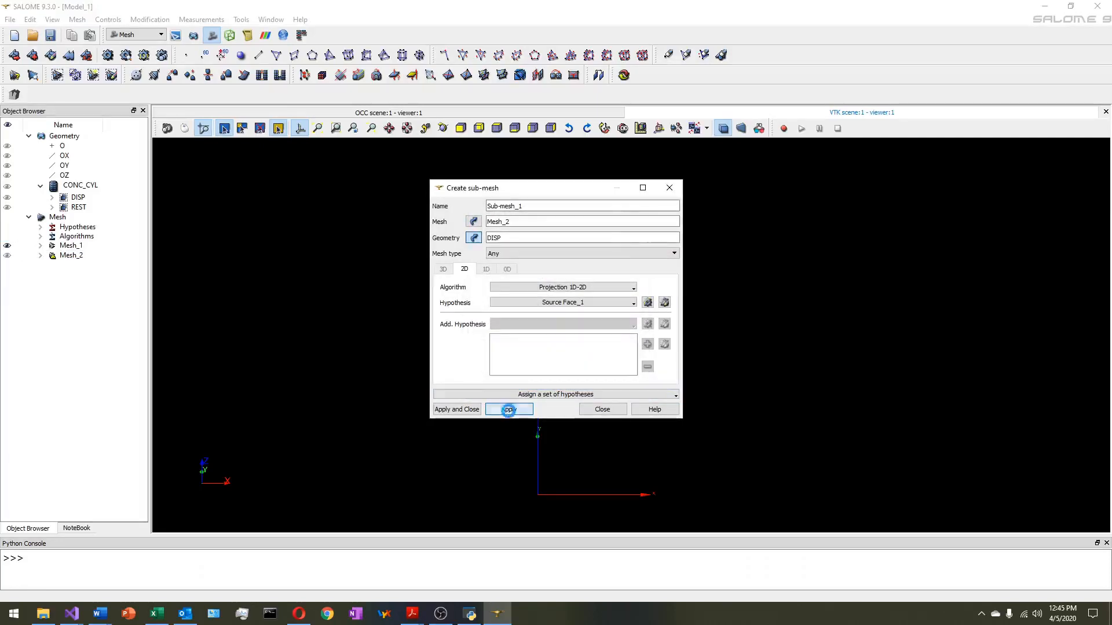
- Create a second sub-mesh of Mesh_2 on the REST group with the same Projection 1D-2D settings, and finish creating sub-meshes
left_click(79, 207)
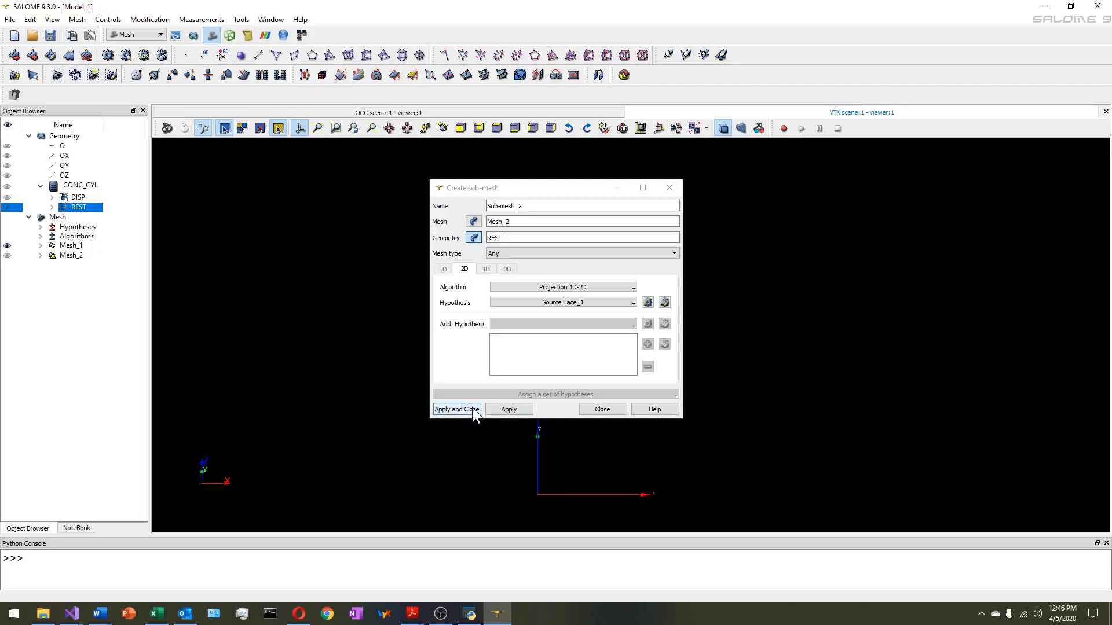
left_click(508, 410)
left_click(607, 409)
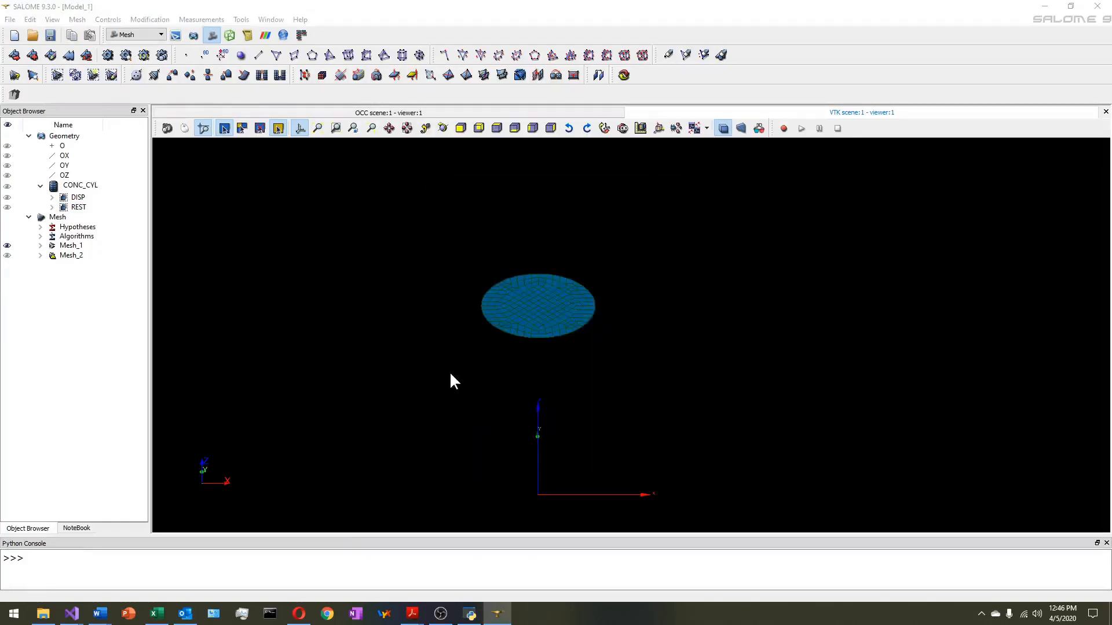
- Expand Mesh_2 and check its two sub-meshes against the DISP and REST groups
left_click(40, 256)
left_click(52, 293)
left_click(110, 312)
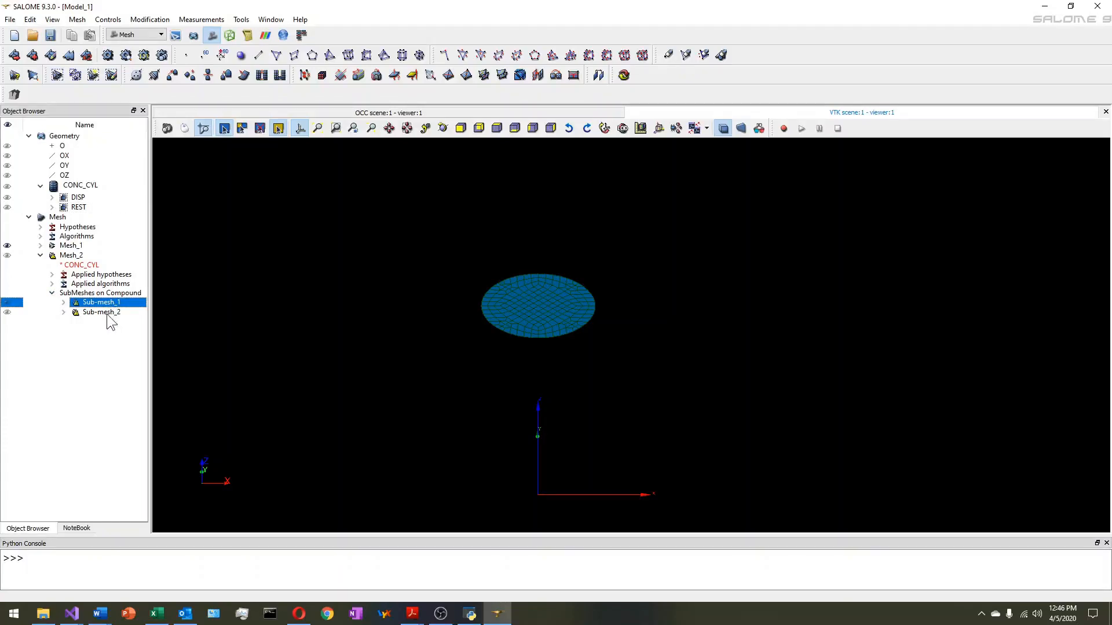
left_click(100, 302)
left_click(79, 198)
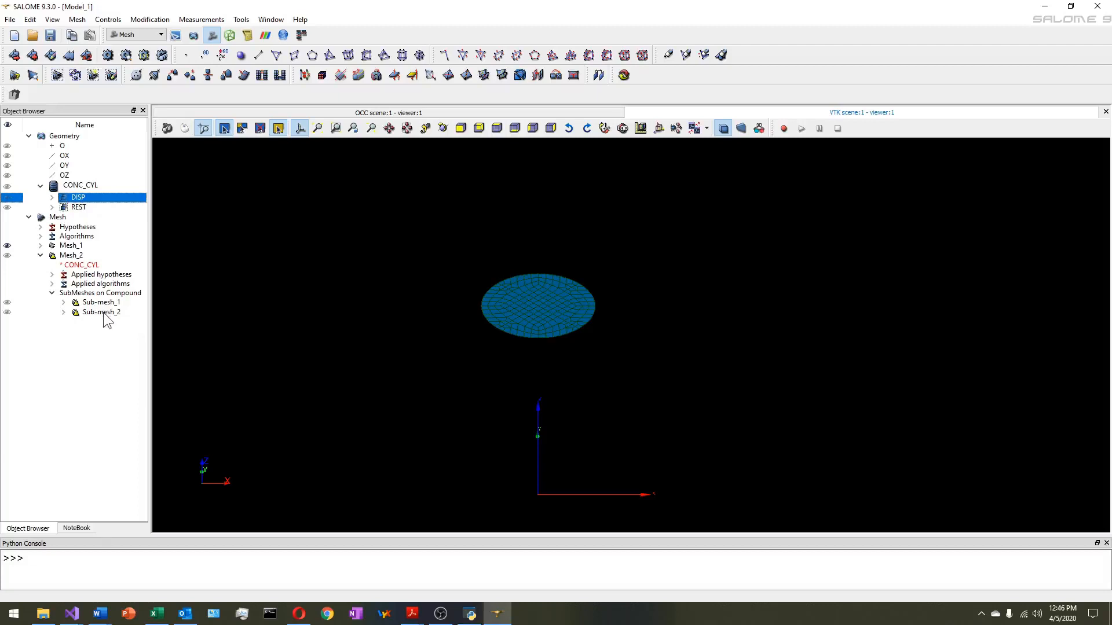
left_click(104, 313)
left_click(81, 208)
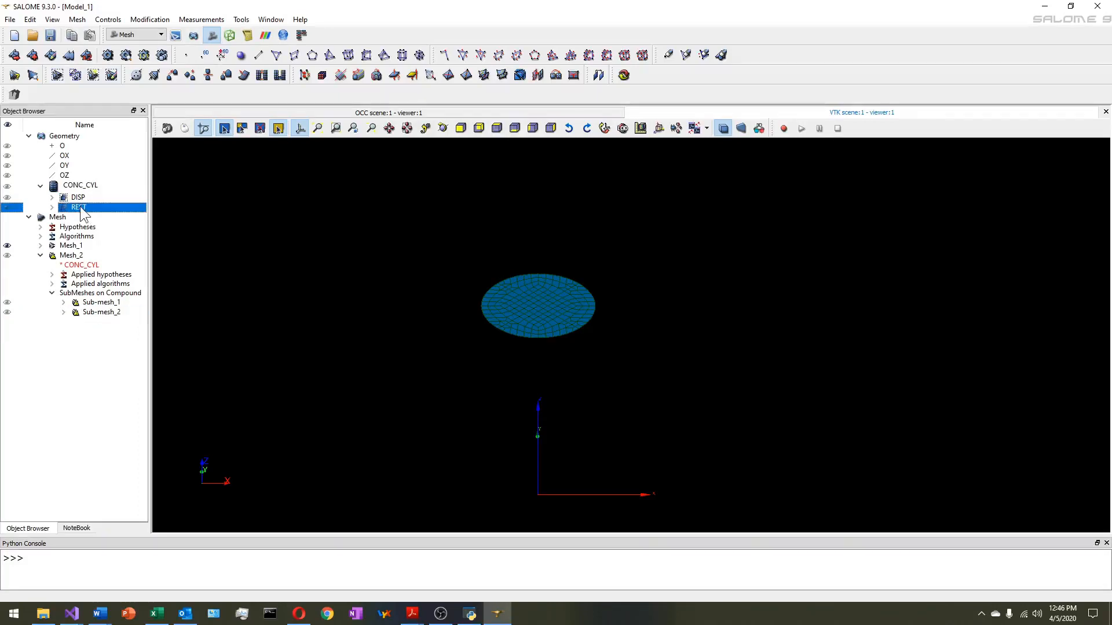
- Compute Mesh_2 and place its computation report beside the fully fitted cylinder mesh for inspection
right_click(83, 256)
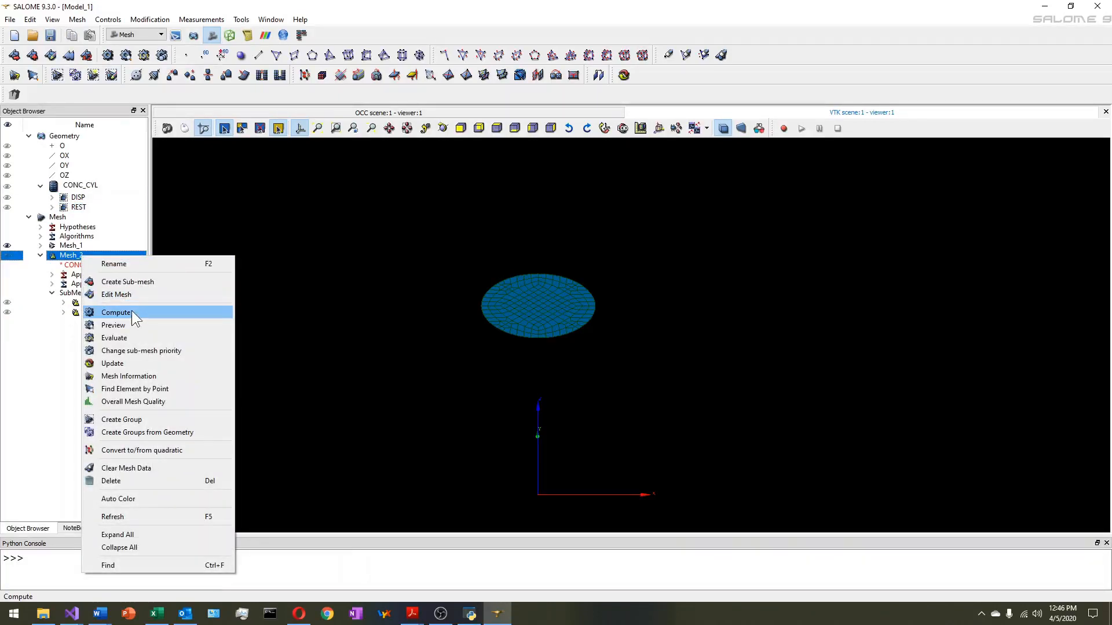
left_click(131, 312)
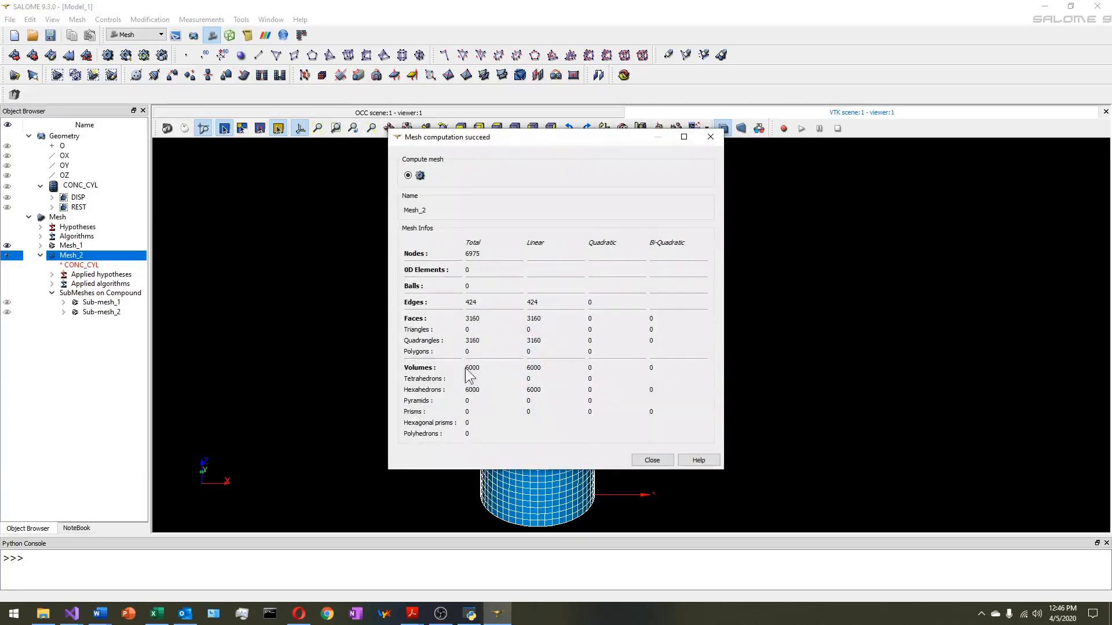
left_click_drag(603, 142, 832, 161)
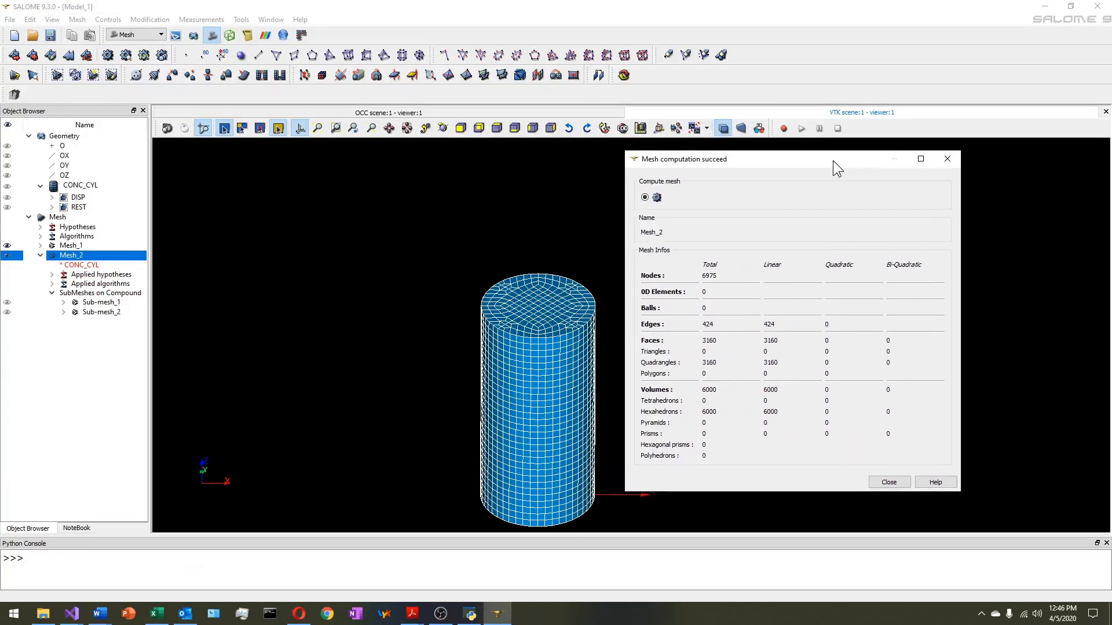
left_click(315, 129)
left_click_drag(762, 159, 323, 166)
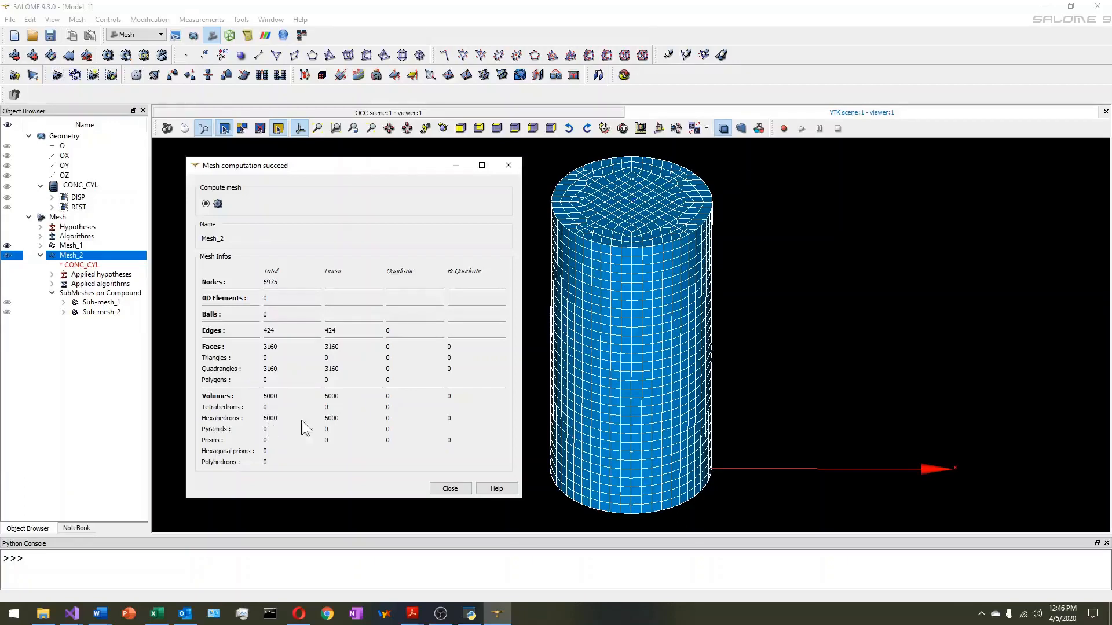
- Close the computation report and export Mesh_2 as a DAT file in the DATA folder, overwriting Mesh_2.dat
left_click(450, 489)
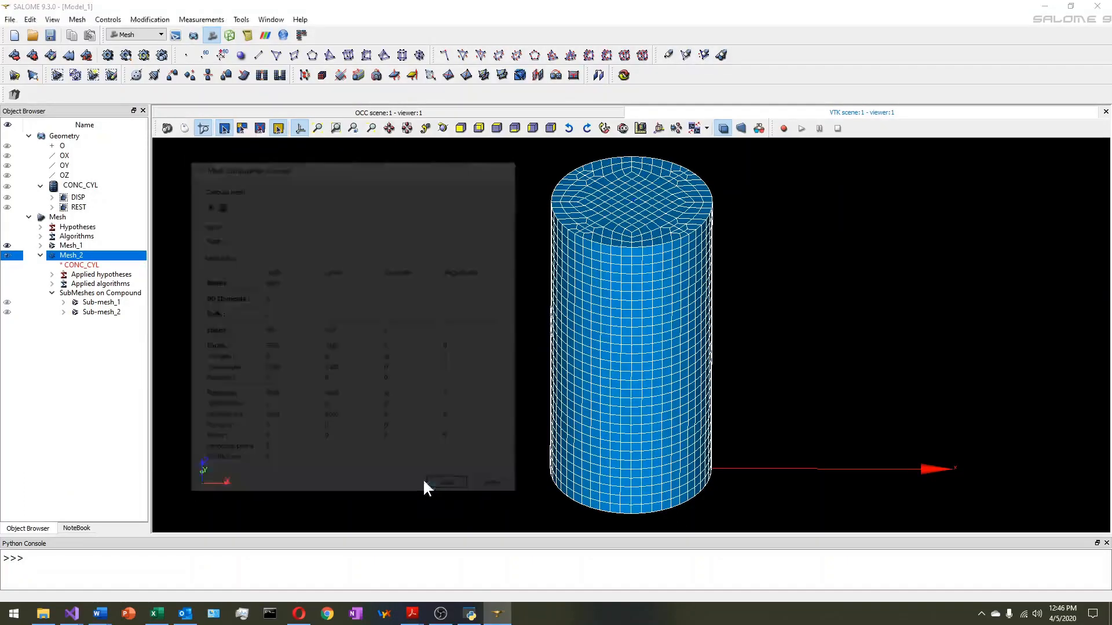
right_click(80, 261)
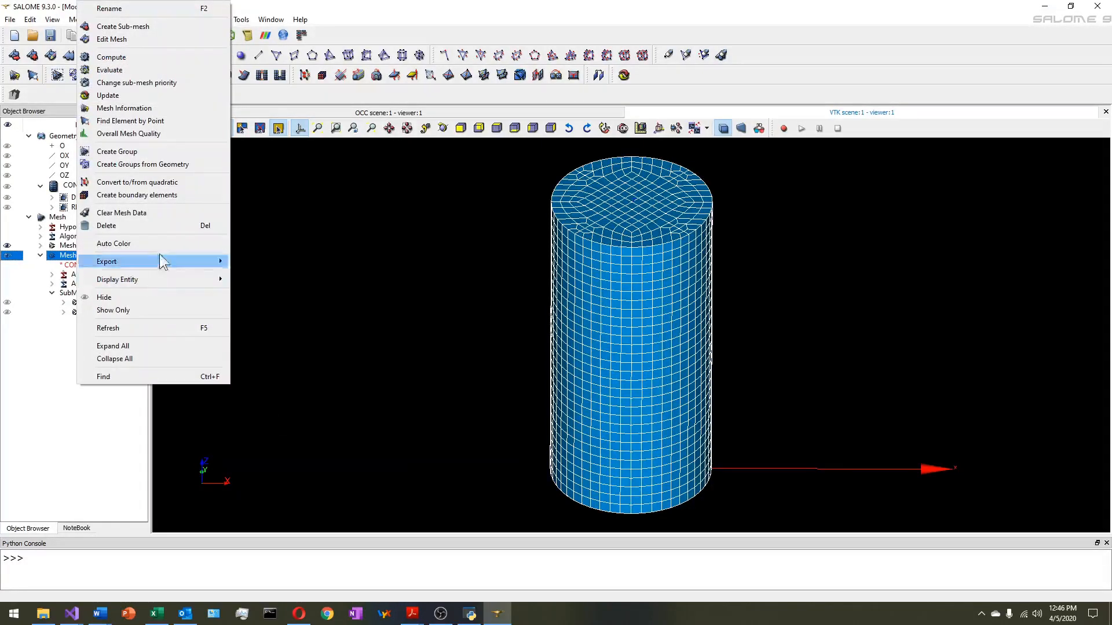
mouse_move(162, 259)
left_click(267, 339)
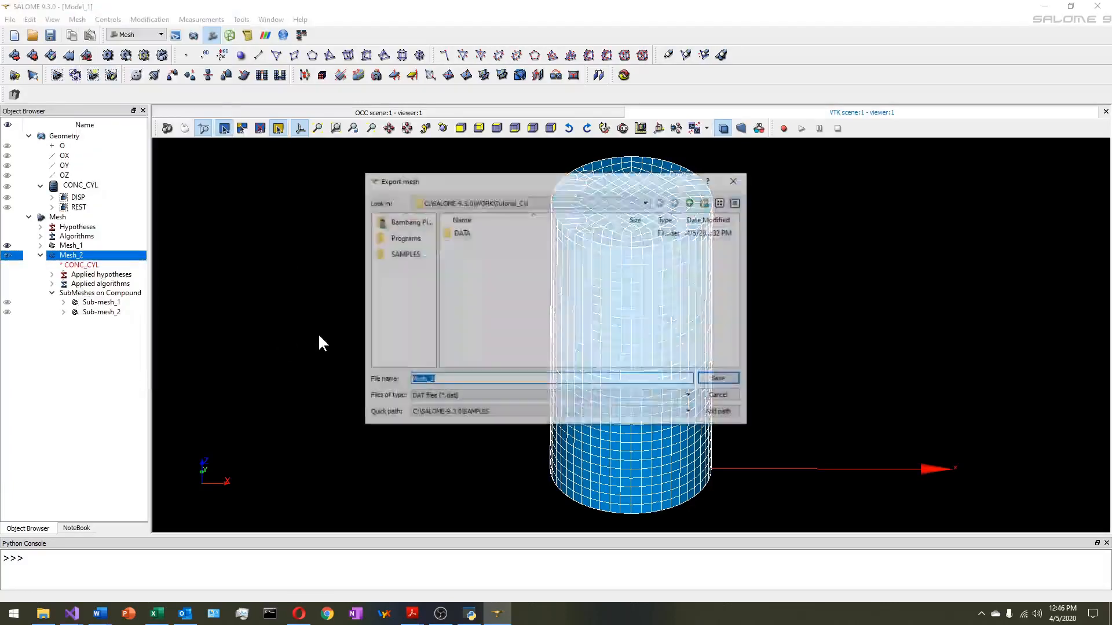
double_click(478, 234)
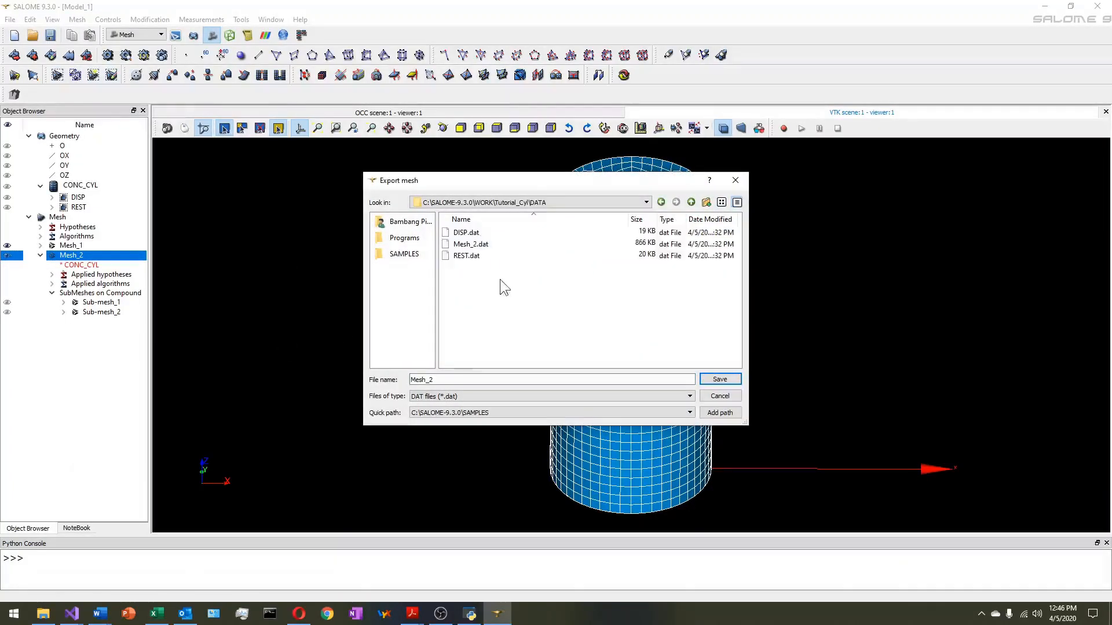
left_click(470, 244)
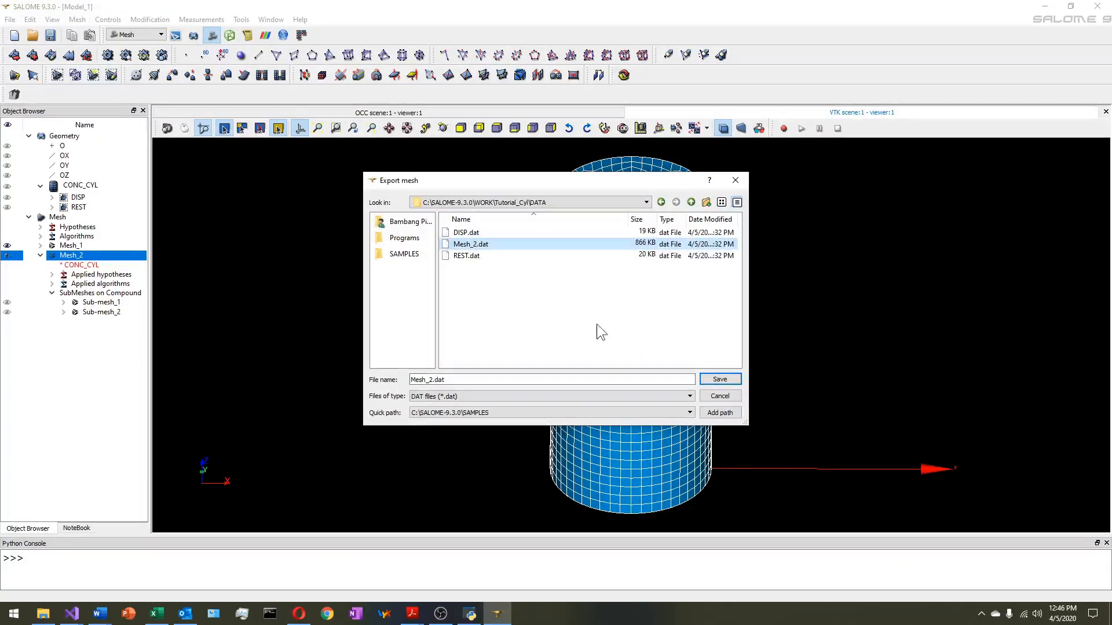
left_click(717, 380)
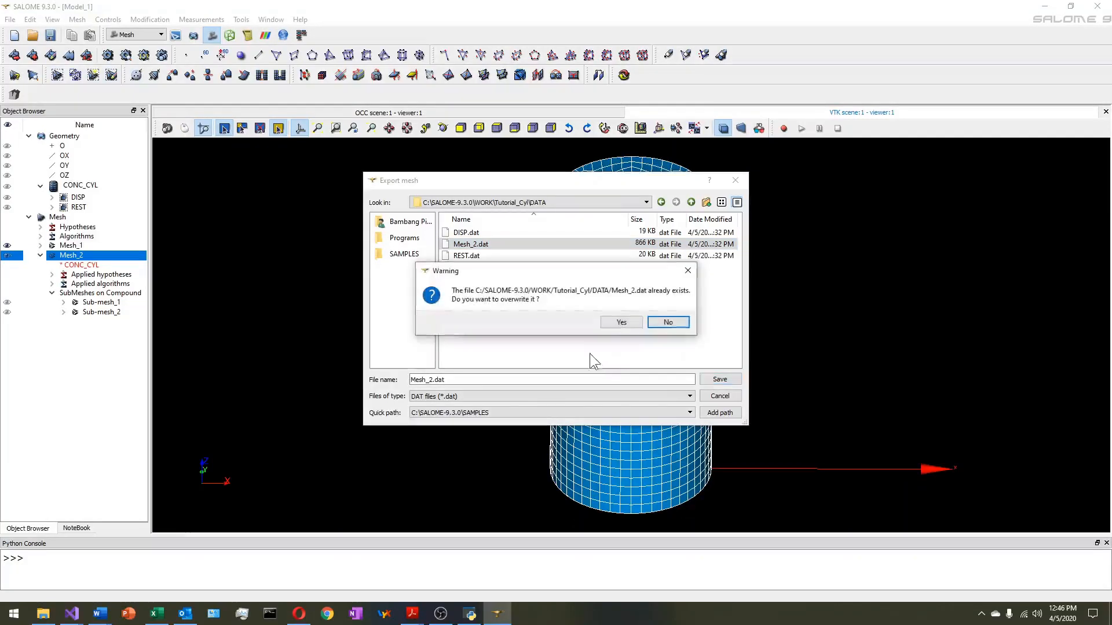
left_click(631, 323)
right_click(106, 302)
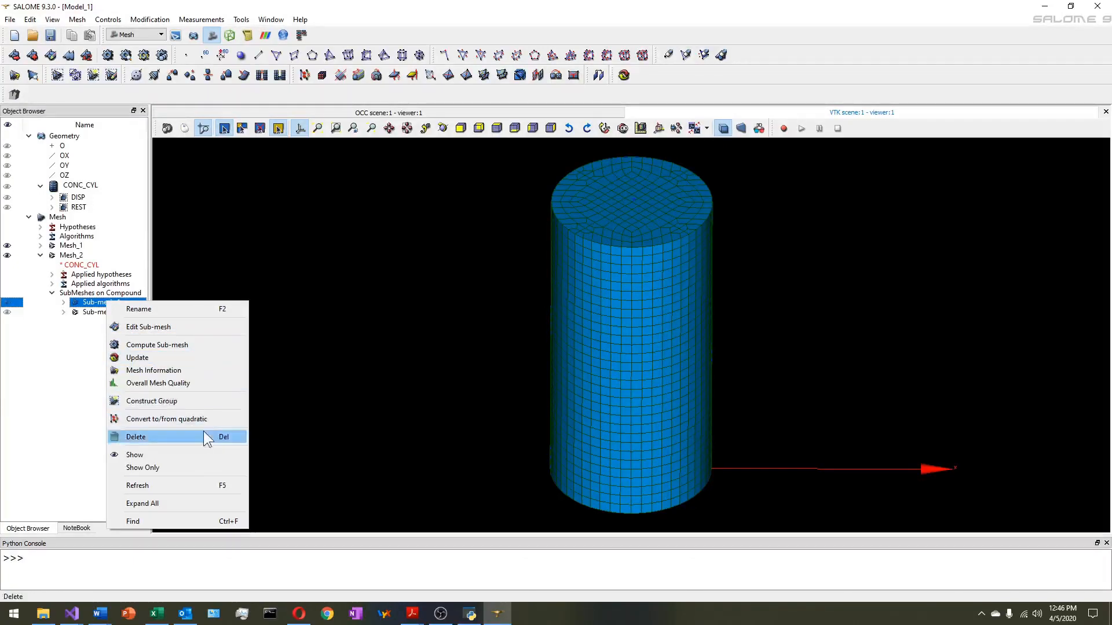
left_click(75, 257)
right_click(75, 261)
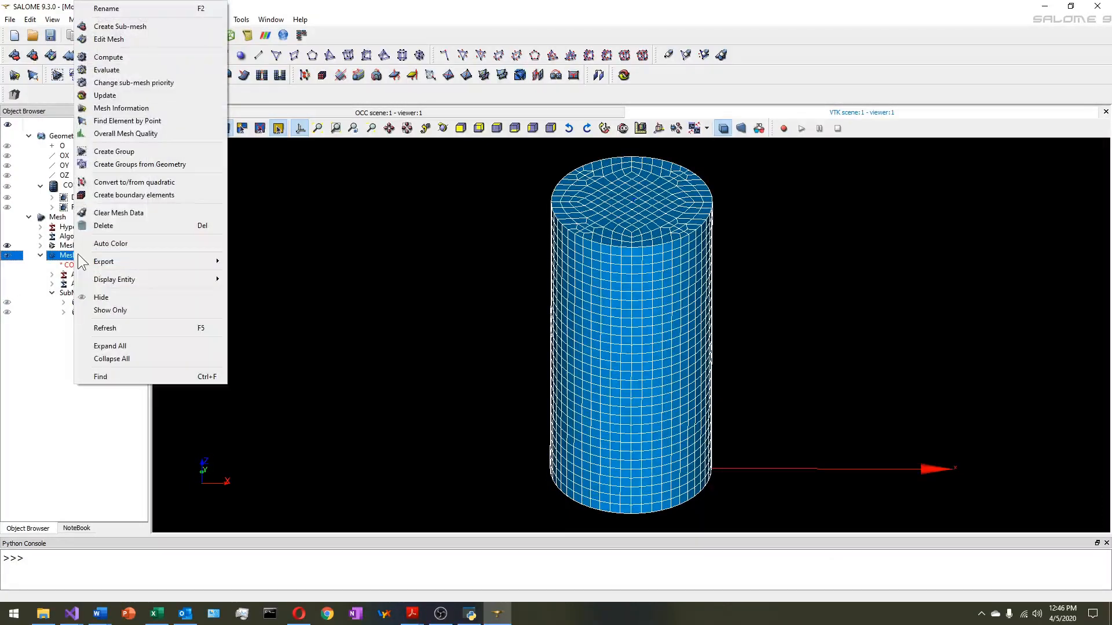
left_click(341, 267)
- Create element groups on Mesh_2 from the DISP and REST geometry groups of CONC_CYL
left_click(82, 258)
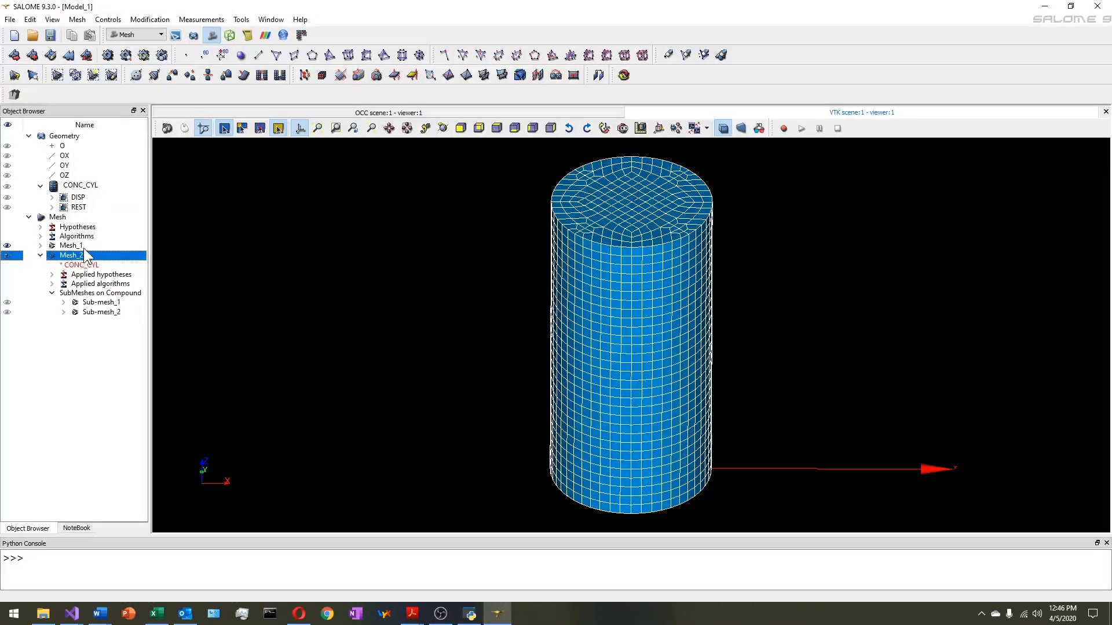
left_click(77, 19)
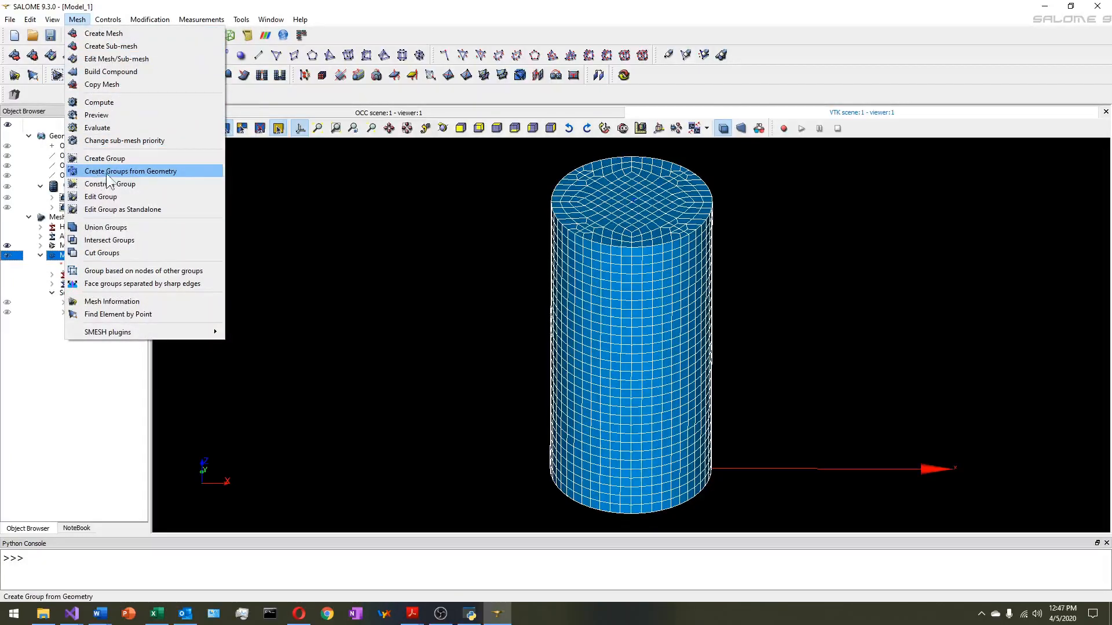
left_click(145, 172)
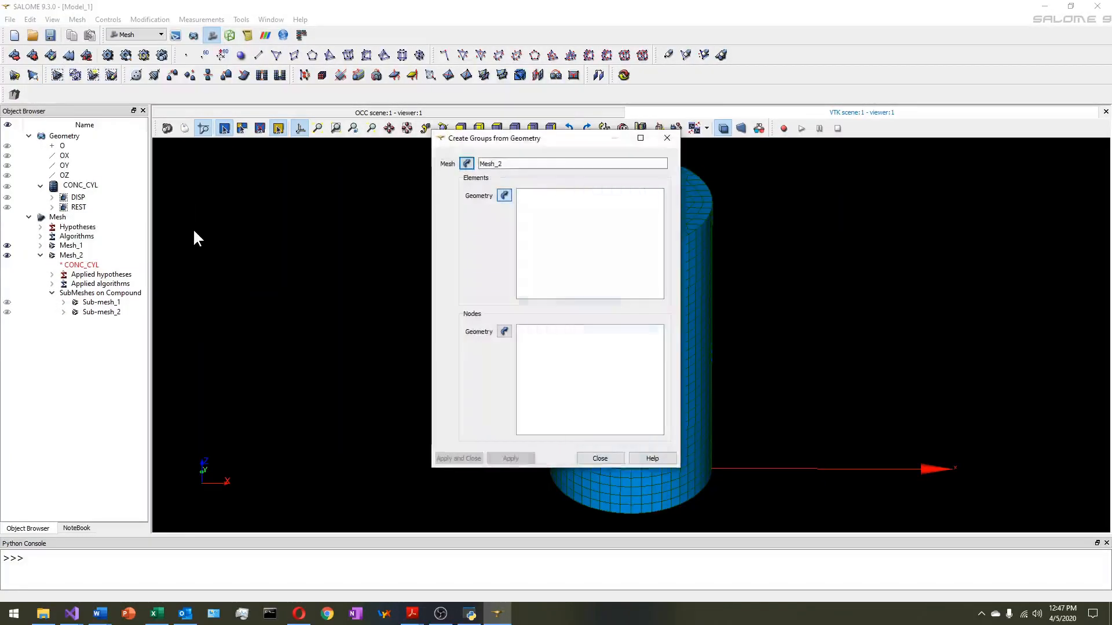
left_click(78, 198)
left_click(78, 207, "shift")
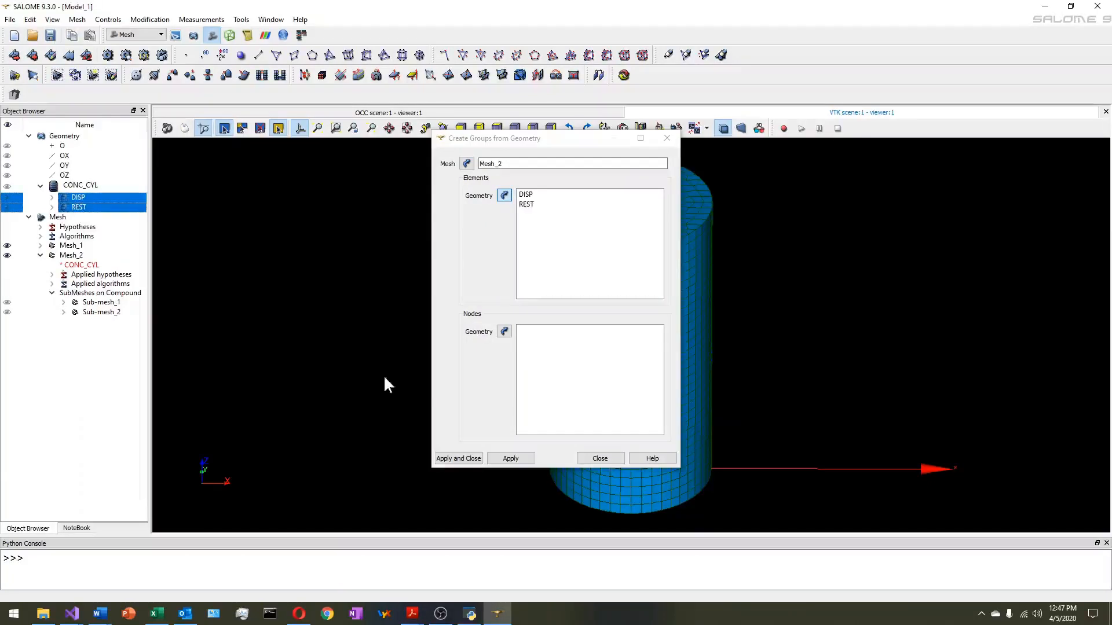
left_click(455, 459)
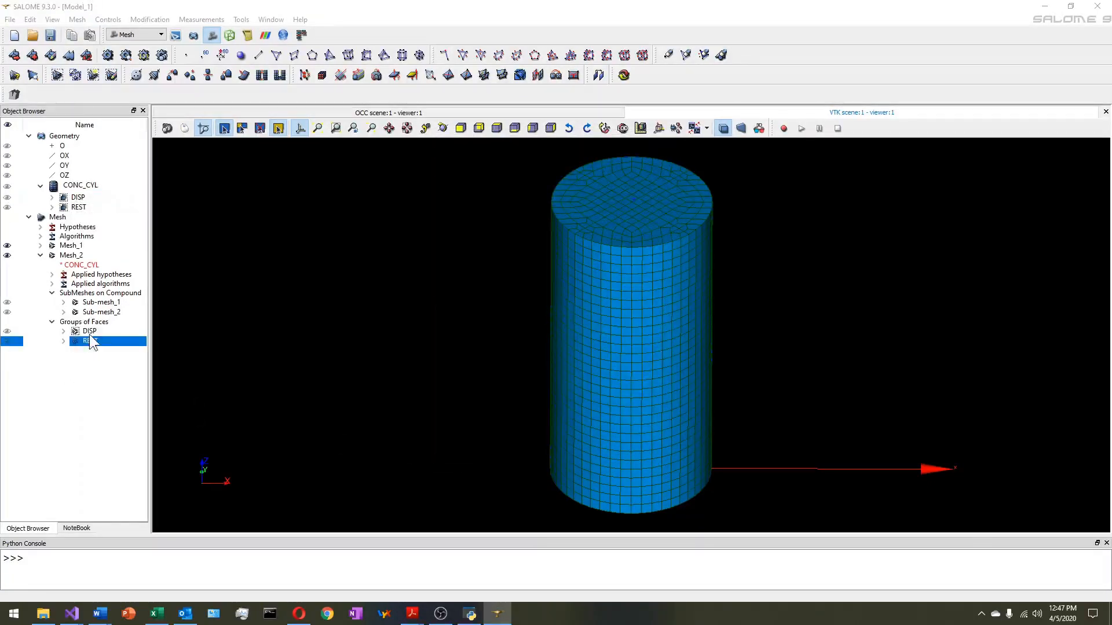
- Export the DISP face group of Mesh_2 as a DAT file, overwriting DISP.dat in the DATA folder
right_click(89, 332)
mouse_move(182, 493)
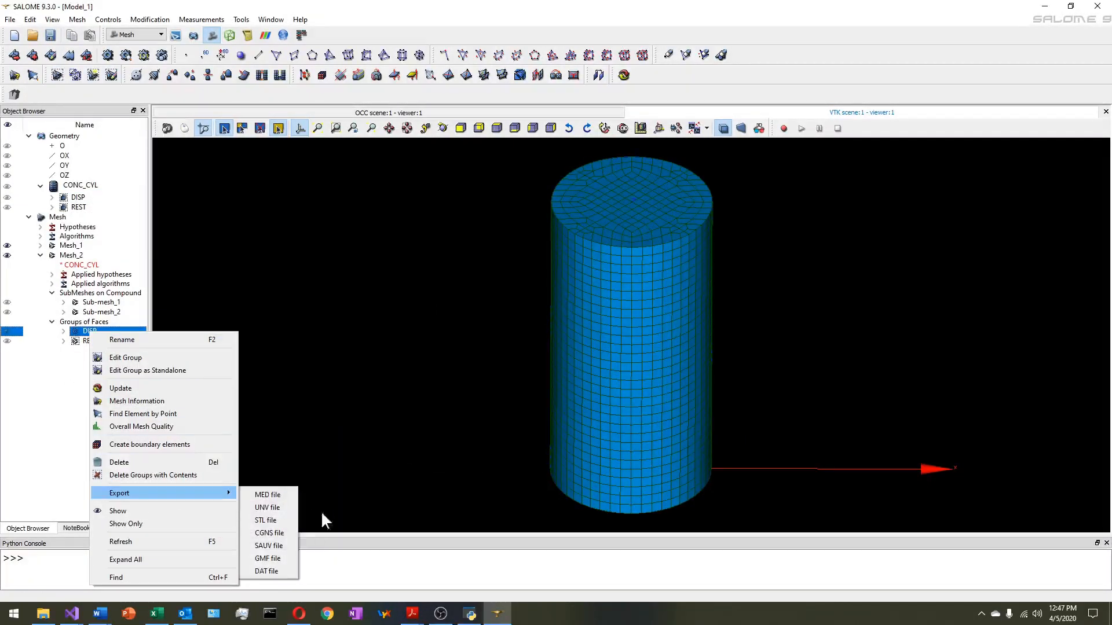
left_click(276, 570)
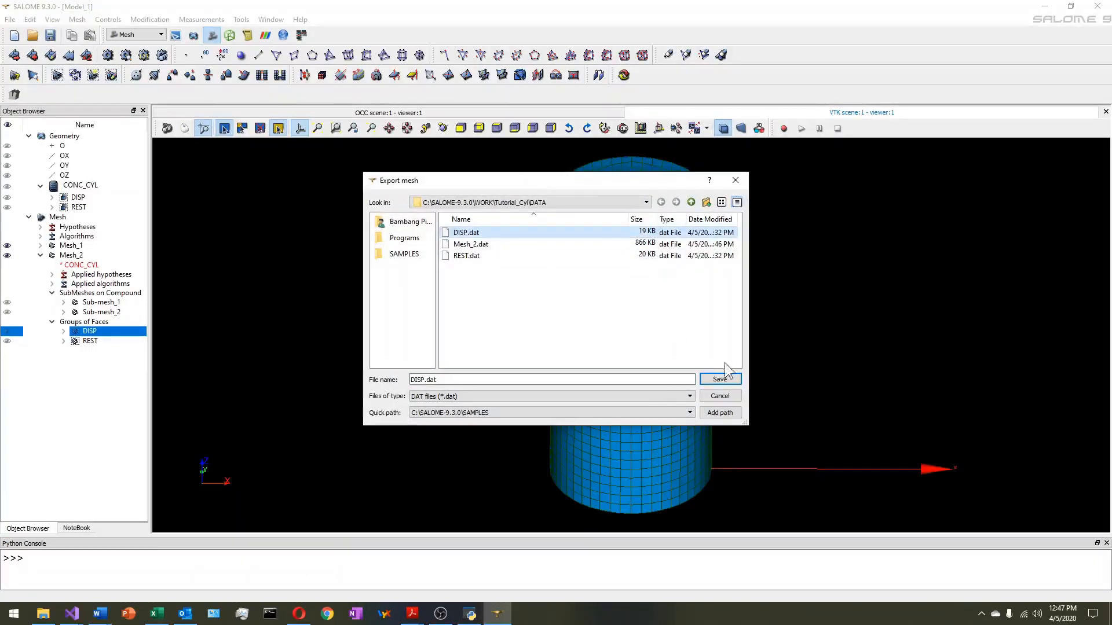
left_click(721, 379)
left_click(627, 321)
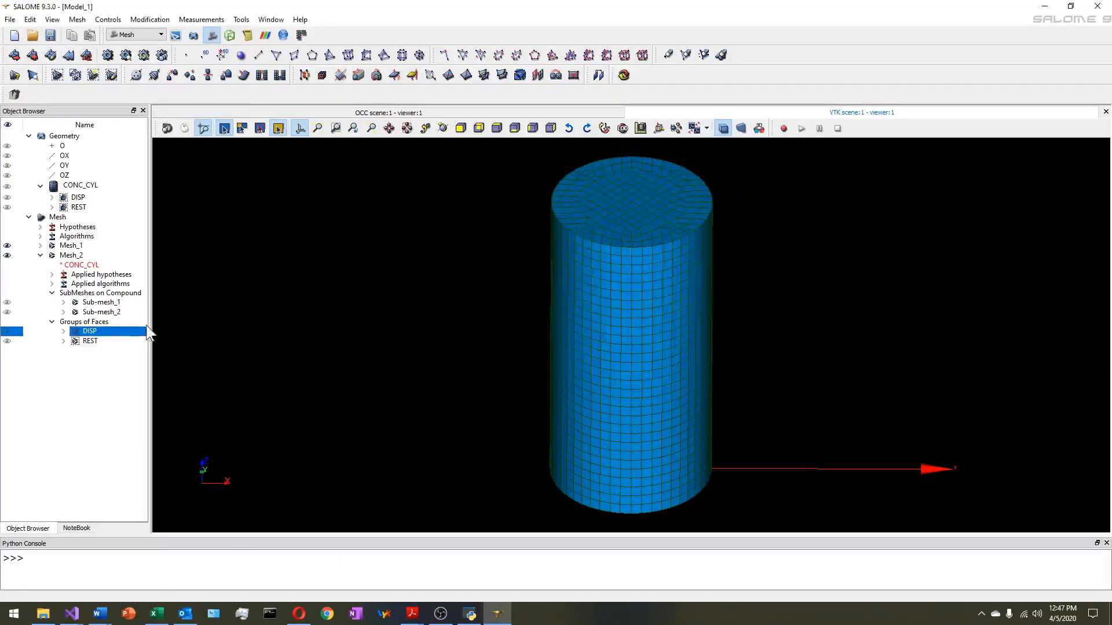
- Export the REST face group of Mesh_2 as a DAT file, overwriting REST.dat in the DATA folder
right_click(92, 341)
mouse_move(166, 502)
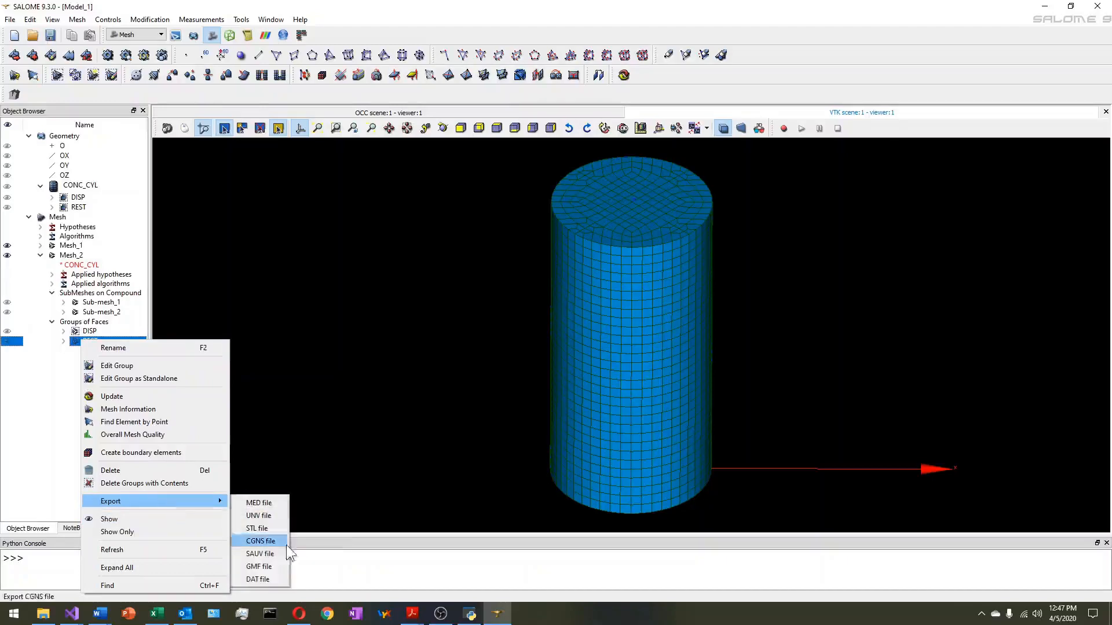
left_click(273, 581)
left_click(463, 256)
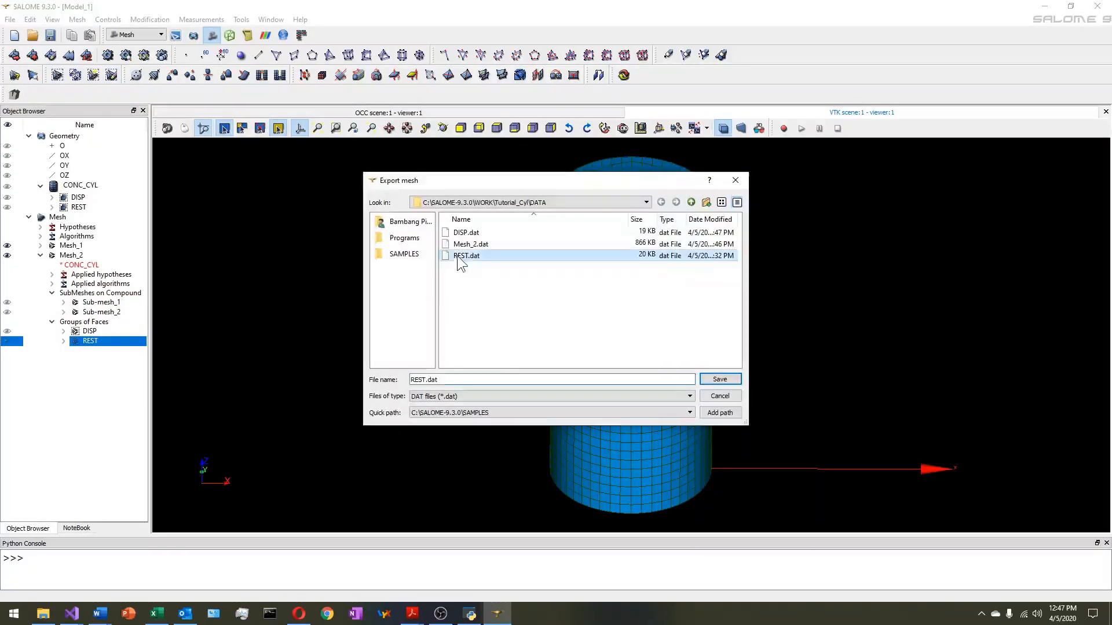
left_click(728, 382)
left_click(623, 321)
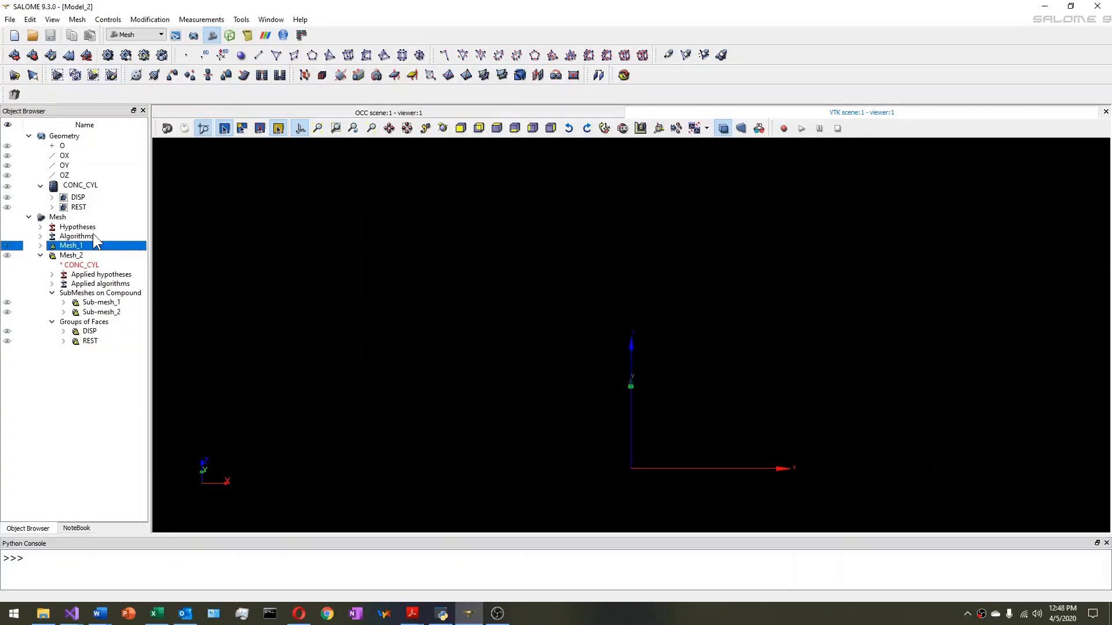
- Compute Mesh_1 and Mesh_2 in the Model_2 study, closing each computation report
right_click(74, 249)
left_click(107, 301)
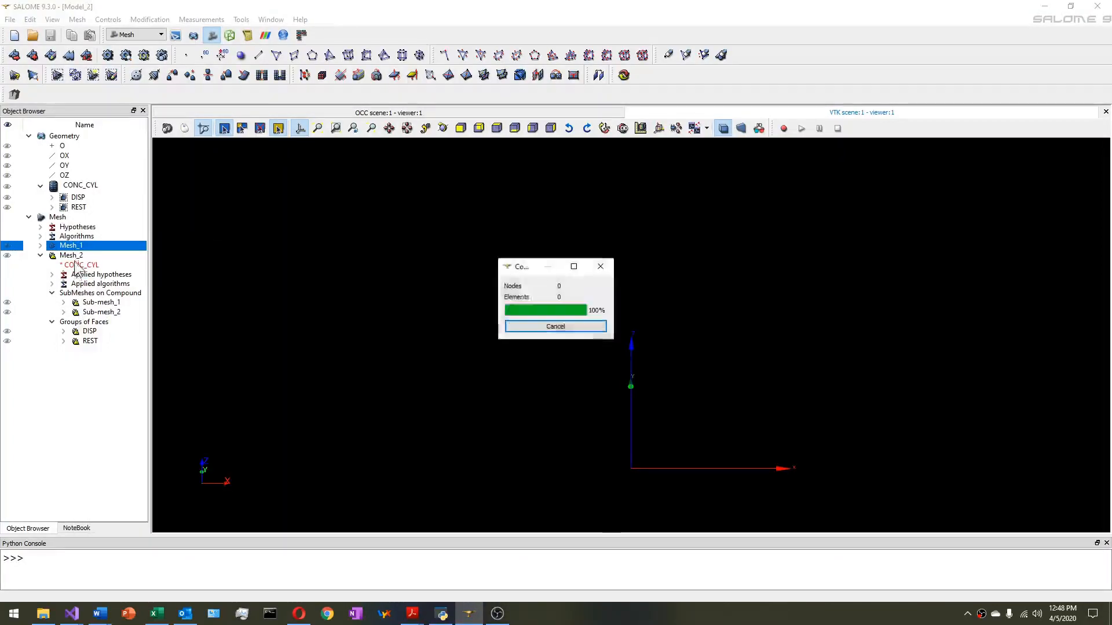
left_click(652, 460)
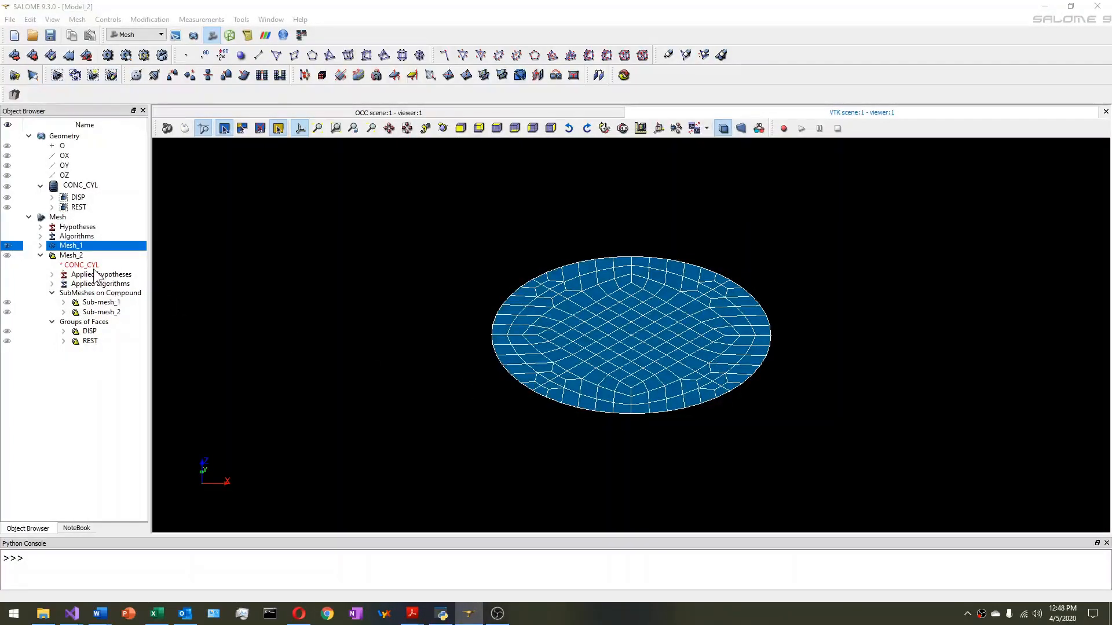
left_click(81, 258)
right_click(81, 259)
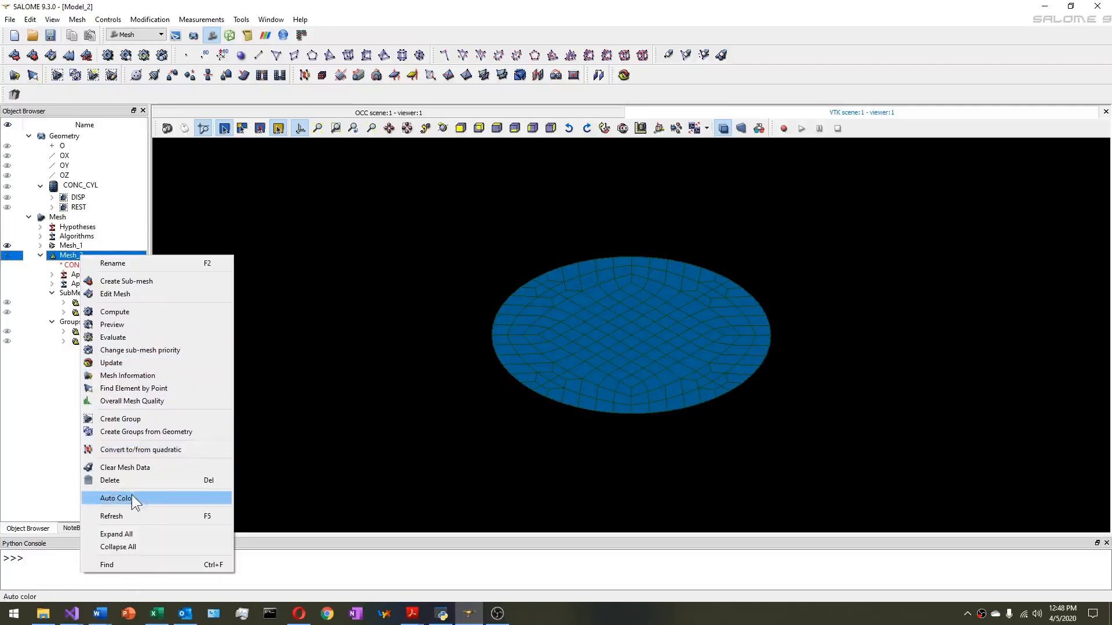
left_click(137, 312)
left_click(652, 458)
- Try to save the Model_2 study with both meshes computed, and cancel saving under another name
left_click(50, 34)
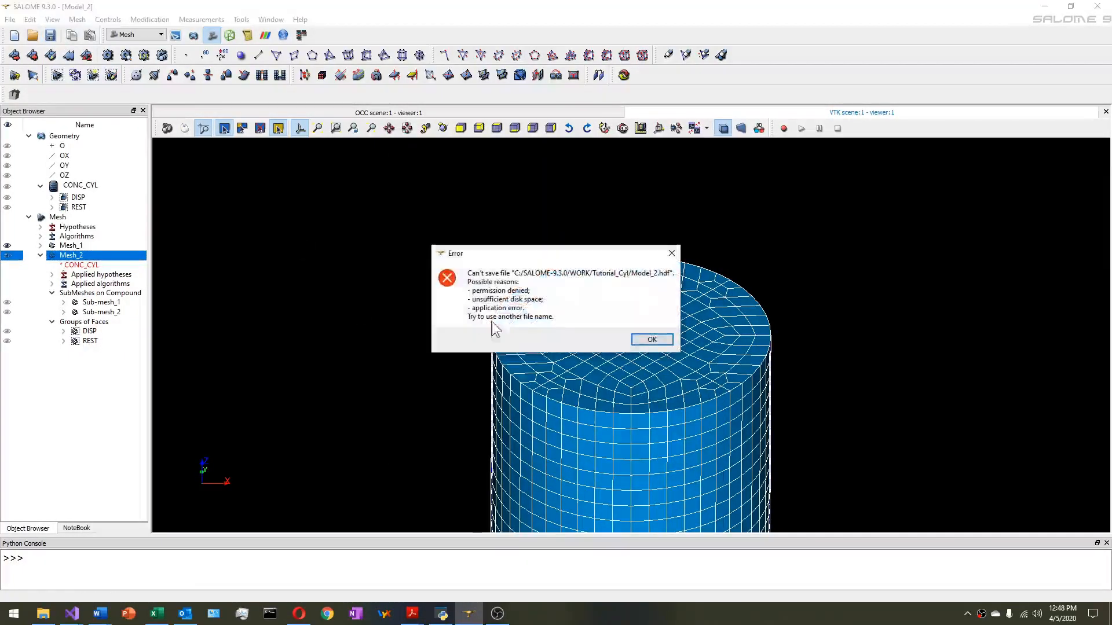
left_click(652, 340)
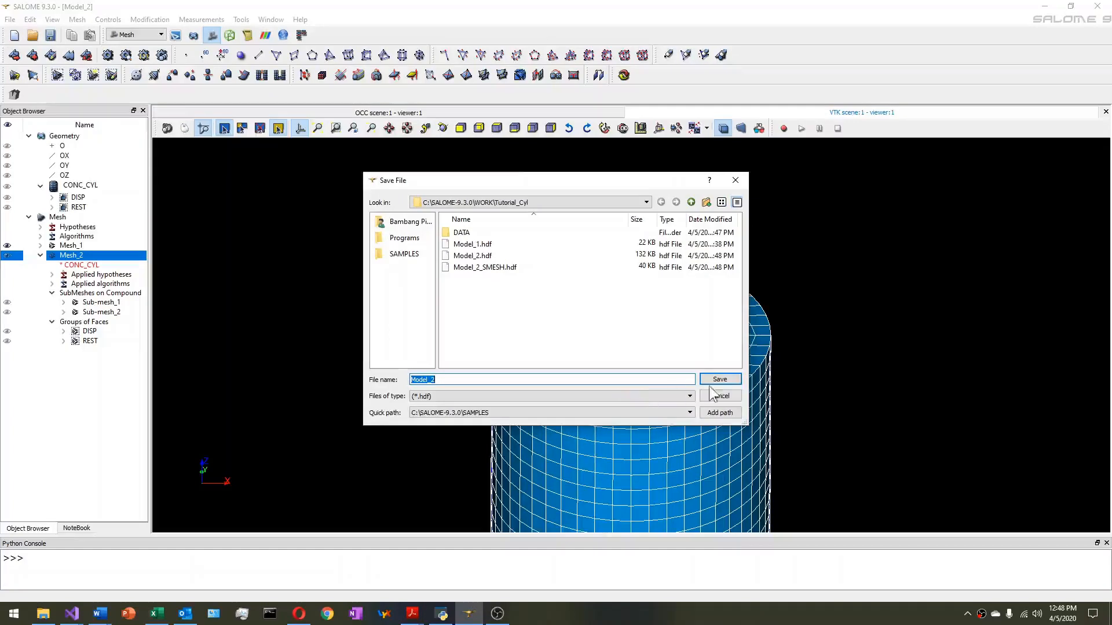
left_click(731, 397)
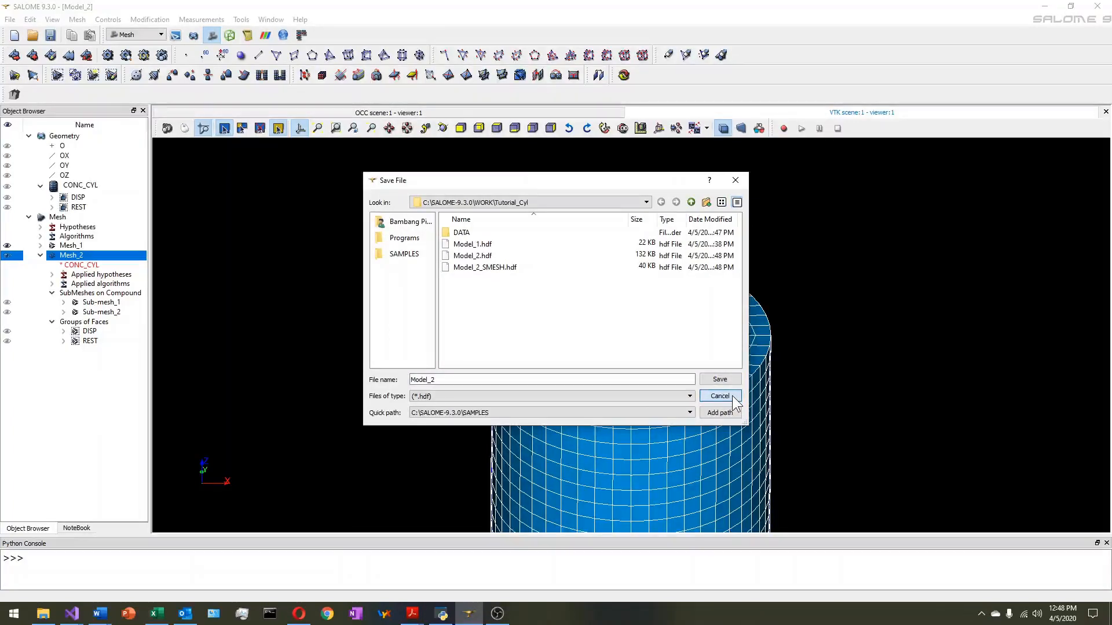
- Clear the mesh data of Mesh_2 and Mesh_1
right_click(74, 261)
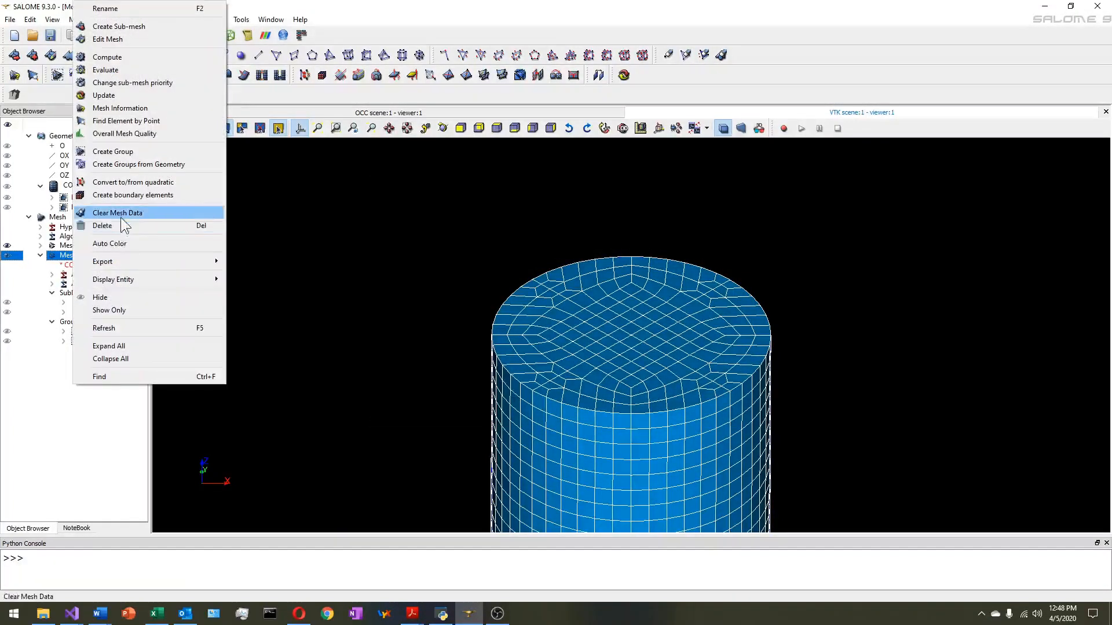
left_click(92, 212)
right_click(110, 246)
left_click(132, 456)
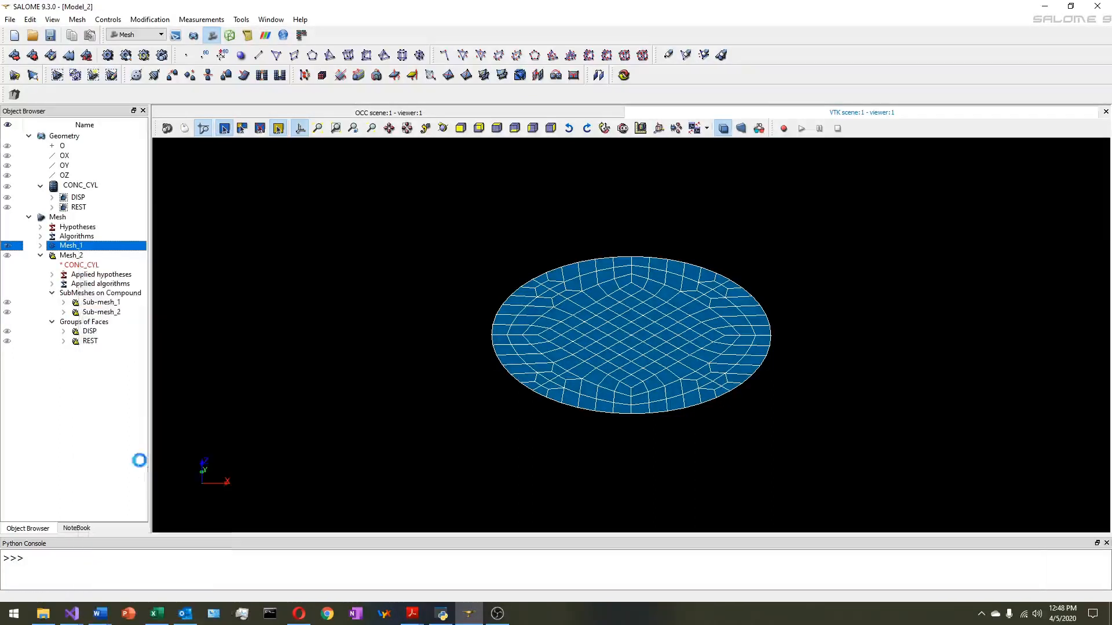
- Try to save the study as Model_2 in the Tutorial_Cyl folder, overwriting the existing file
left_click(18, 21)
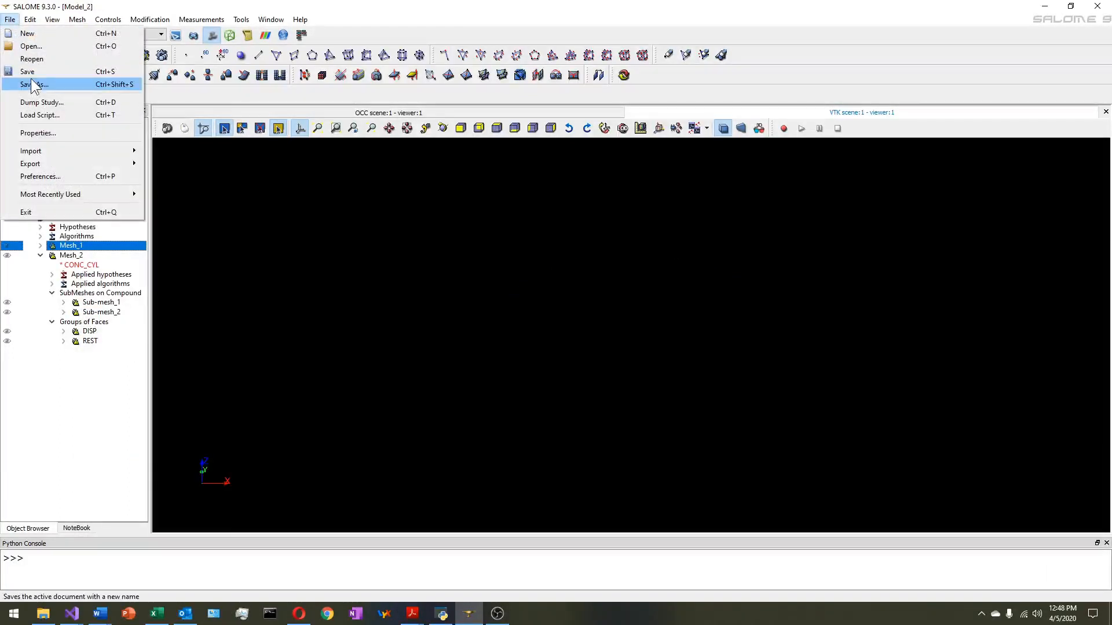
key("Escape")
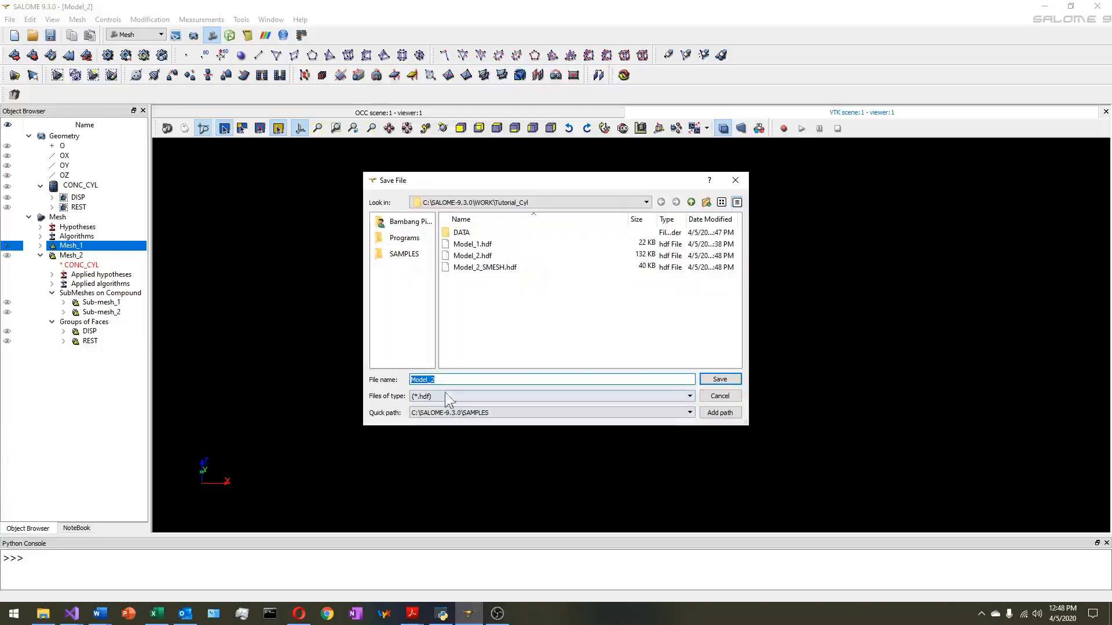
left_click(727, 384)
left_click(615, 322)
left_click(641, 322)
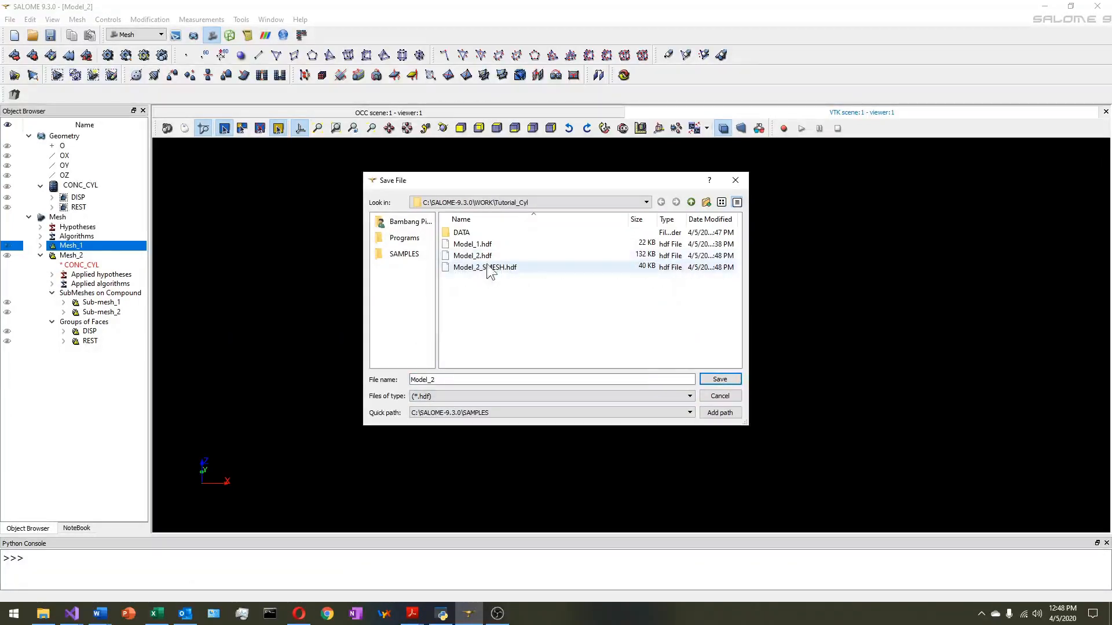
- Save the study under the name Model_3 in the Tutorial_Cyl folder
left_click(457, 379)
key("BackSpace")
type("3")
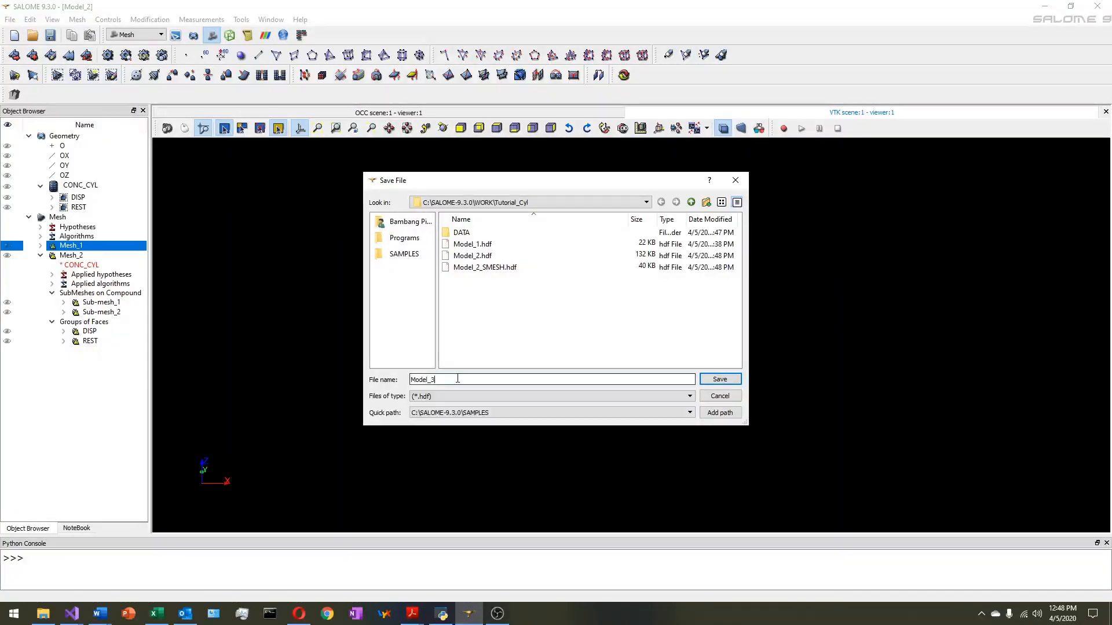
left_click(720, 379)
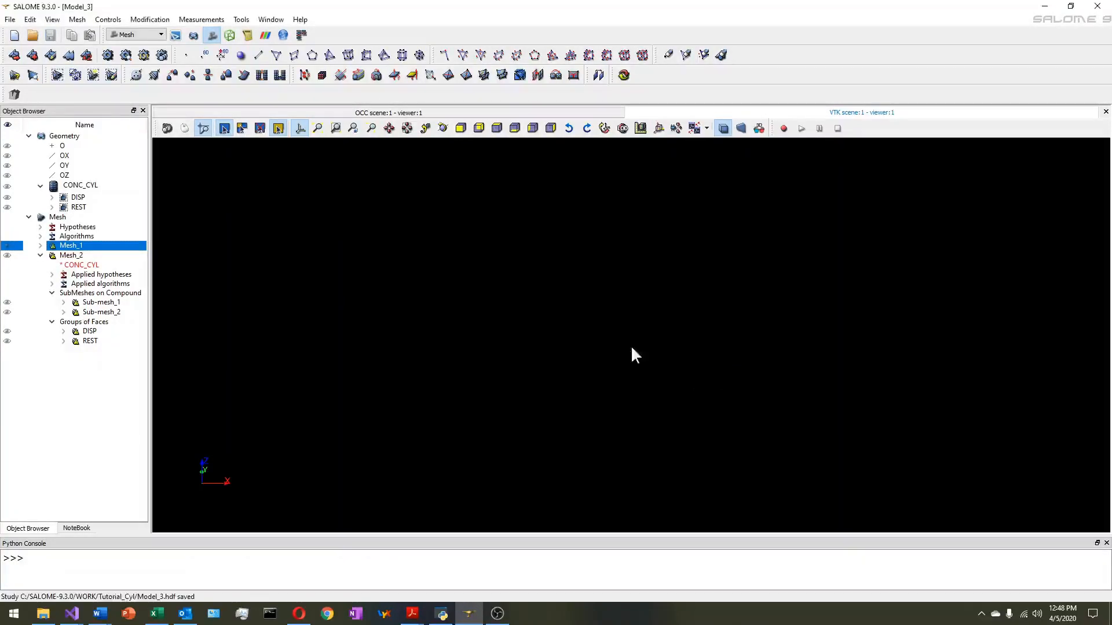
right_click(79, 246)
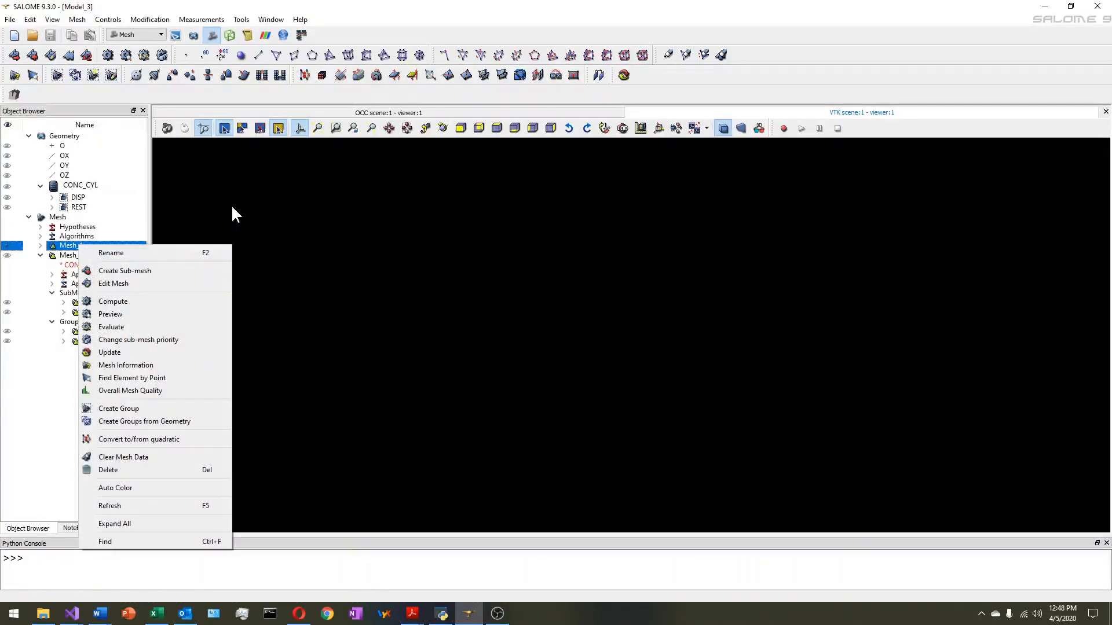
left_click(89, 244)
right_click(76, 245)
left_click(360, 254)
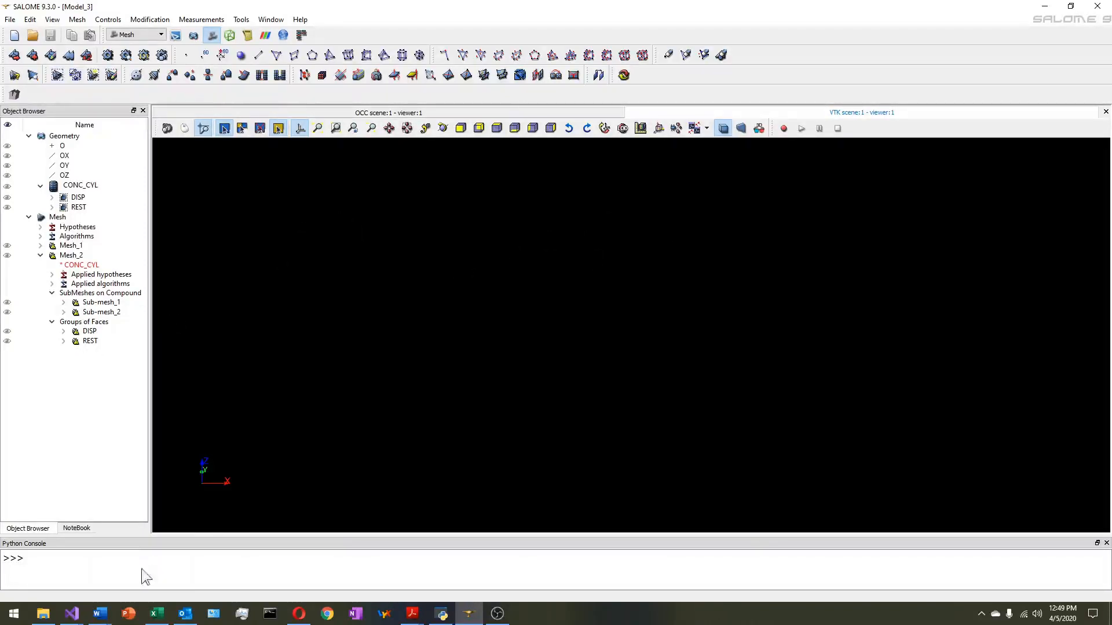
- Switch to the Excel workbook 3DV2.7.1_CUBE.xlsm
left_click(153, 615)
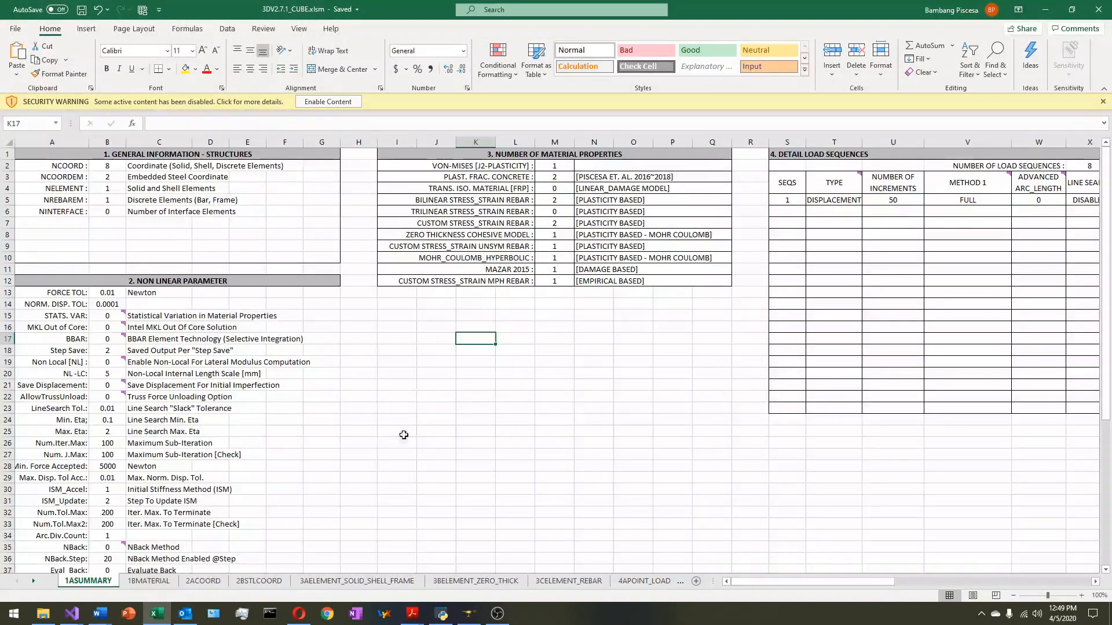
- Look through the summary, material, coordinate and element sheets of the workbook to see how the input data is organised
left_click(442, 427)
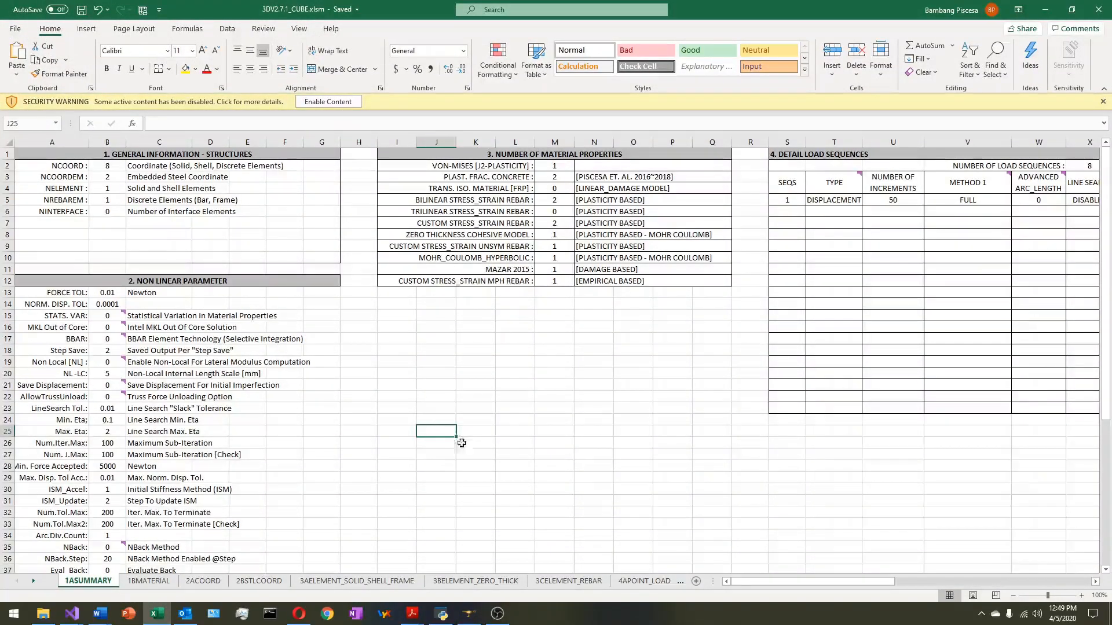
left_click_drag(771, 583, 694, 588)
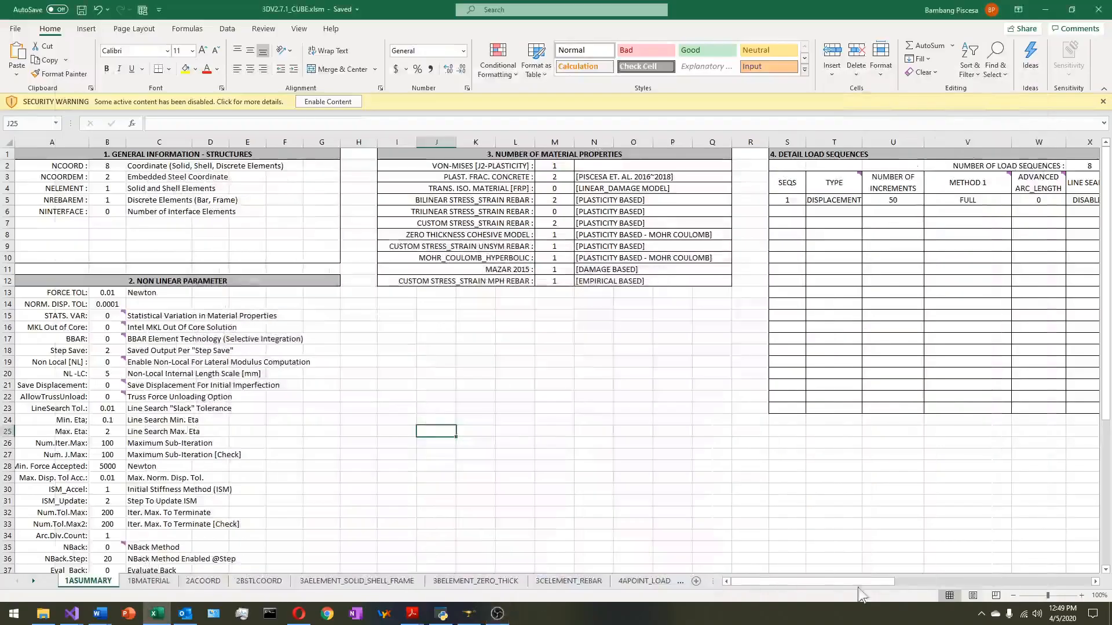
left_click_drag(860, 585, 776, 582)
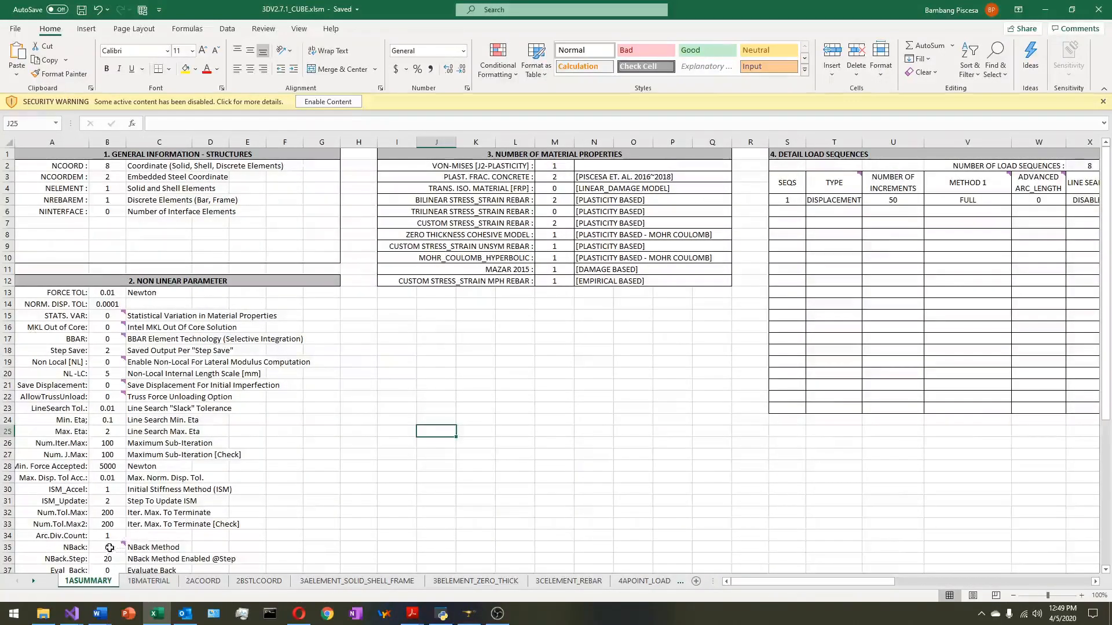
left_click(153, 580)
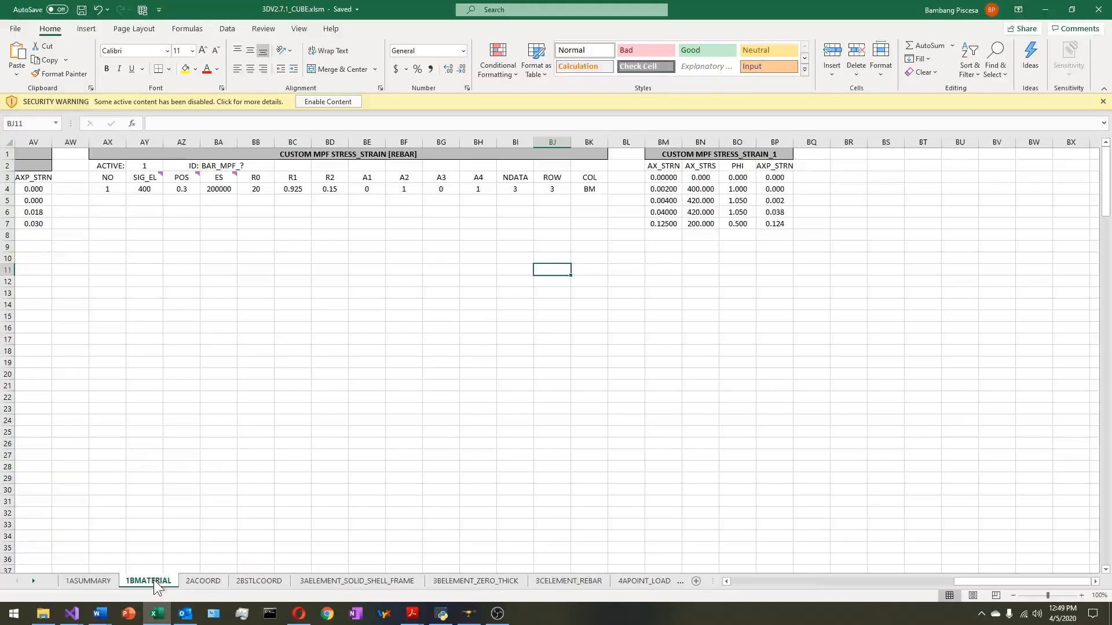
left_click(202, 581)
left_click(232, 582)
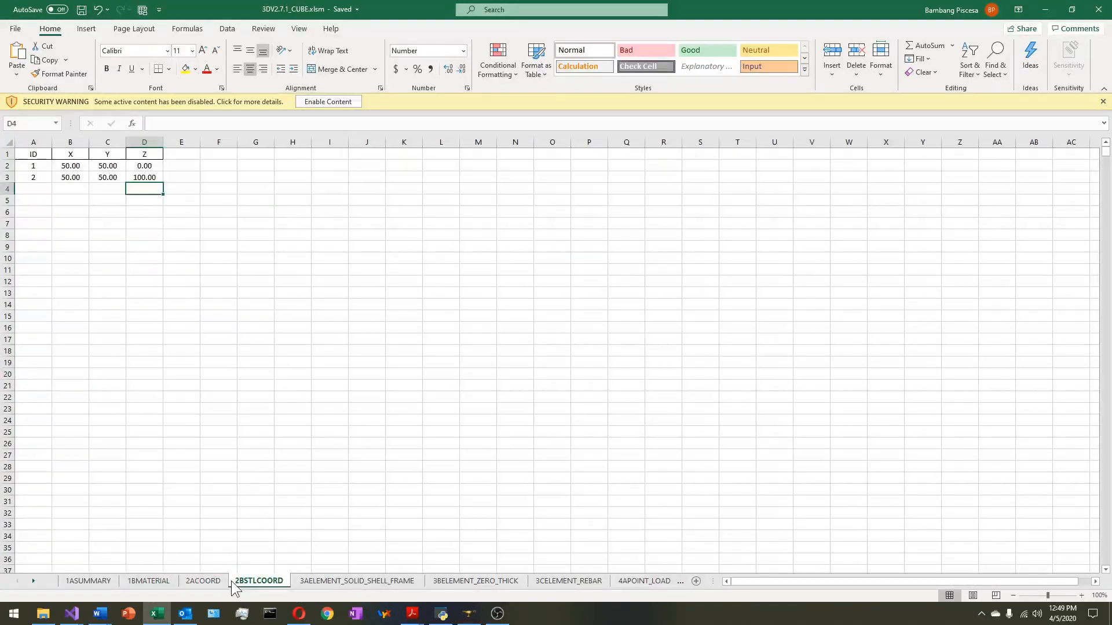
left_click(328, 581)
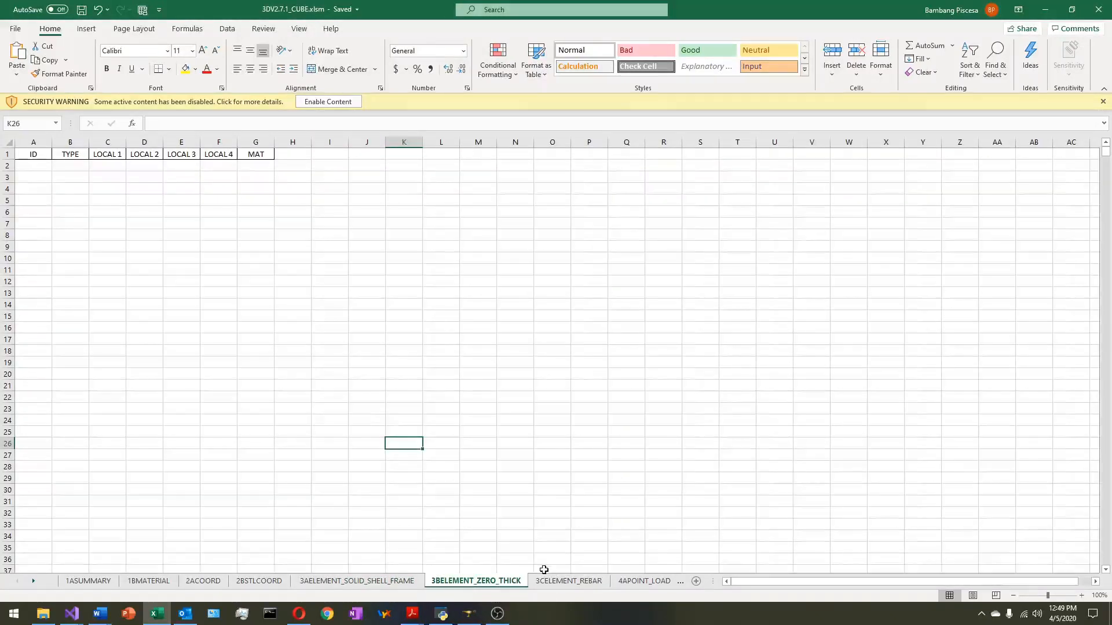
left_click(558, 583)
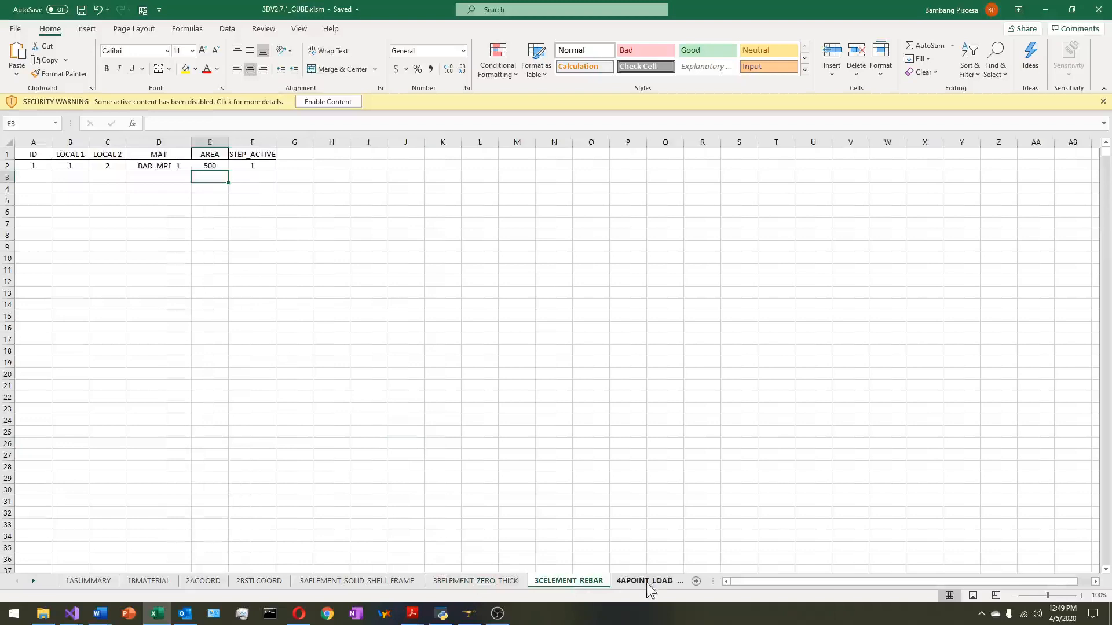
- Examine the point, normal and traction load, rebar prestress, restraint and displacement sheets, and return to the 2ACOORD nodal coordinates
left_click(648, 582)
left_click(649, 582)
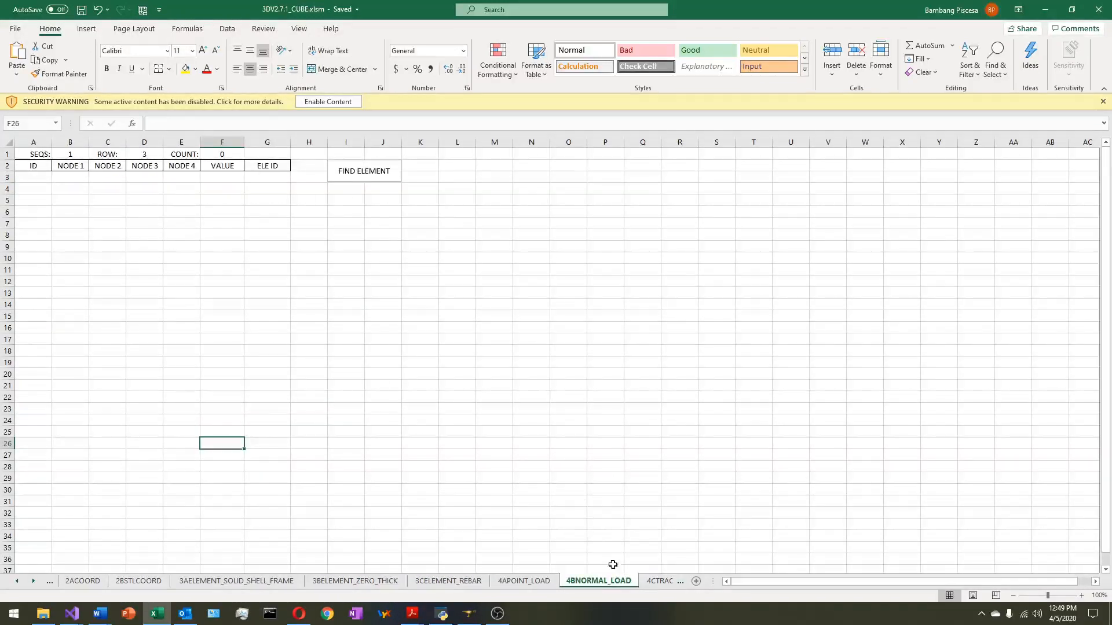
left_click(655, 580)
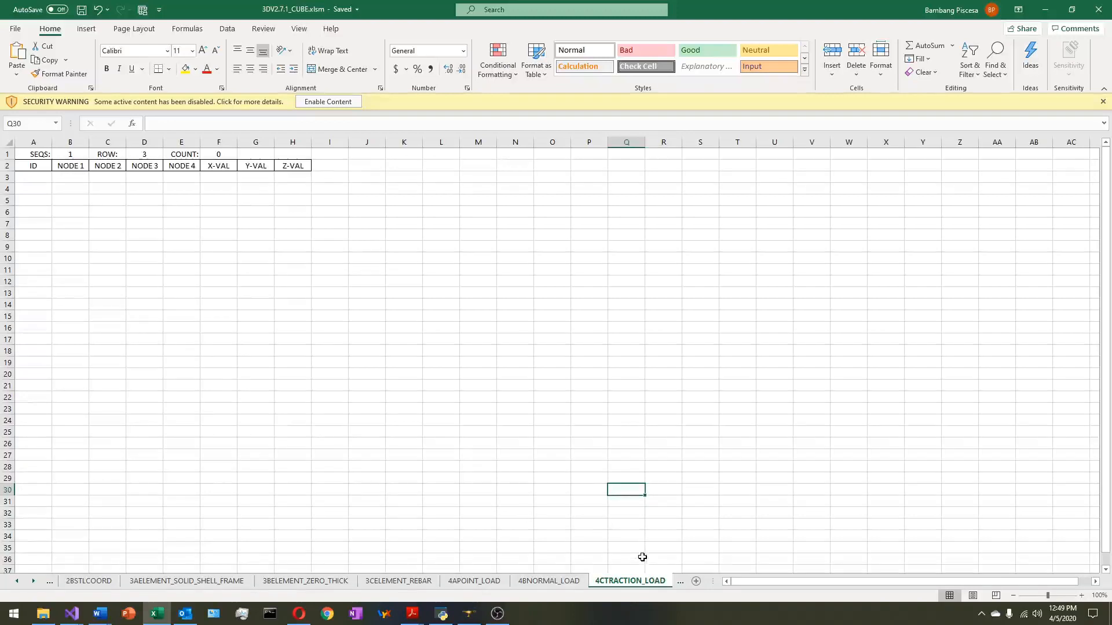
left_click(680, 581)
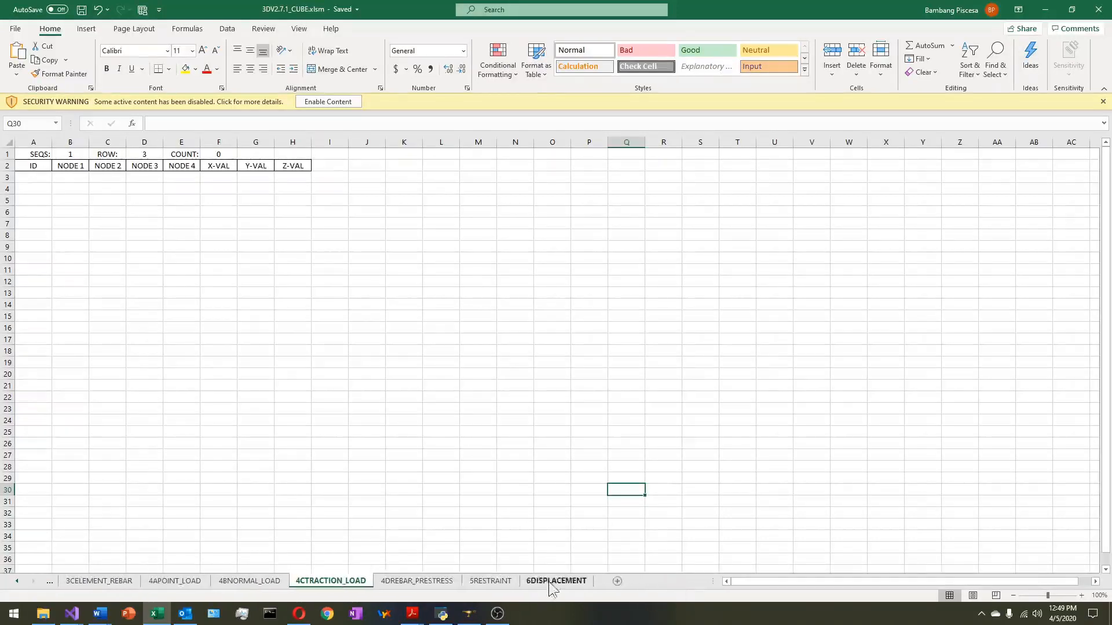
left_click(432, 581)
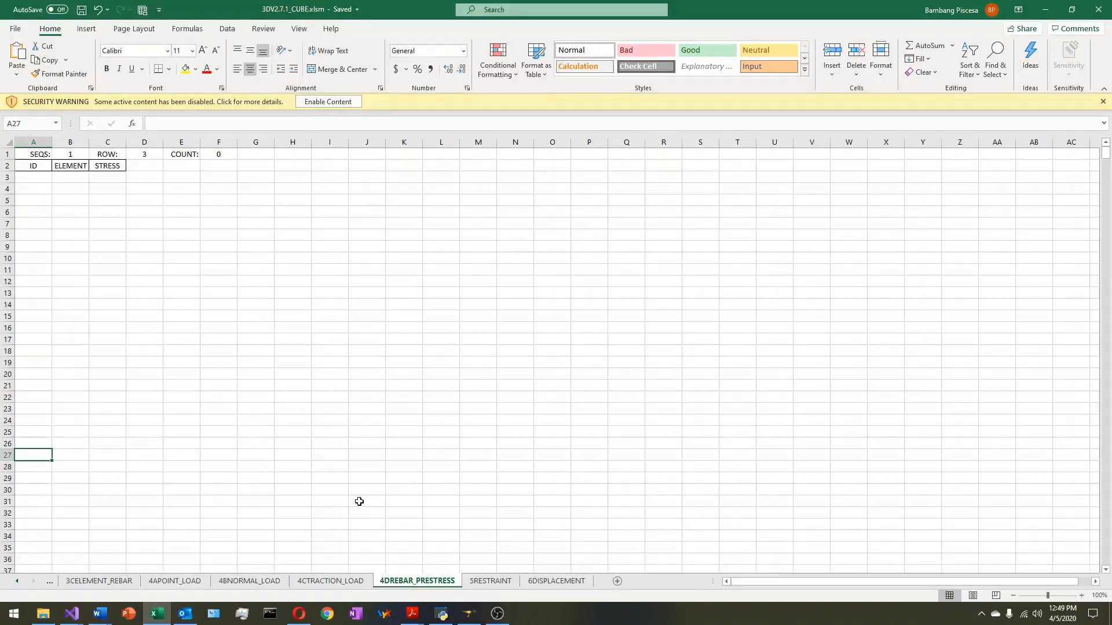
left_click(472, 582)
left_click(532, 580)
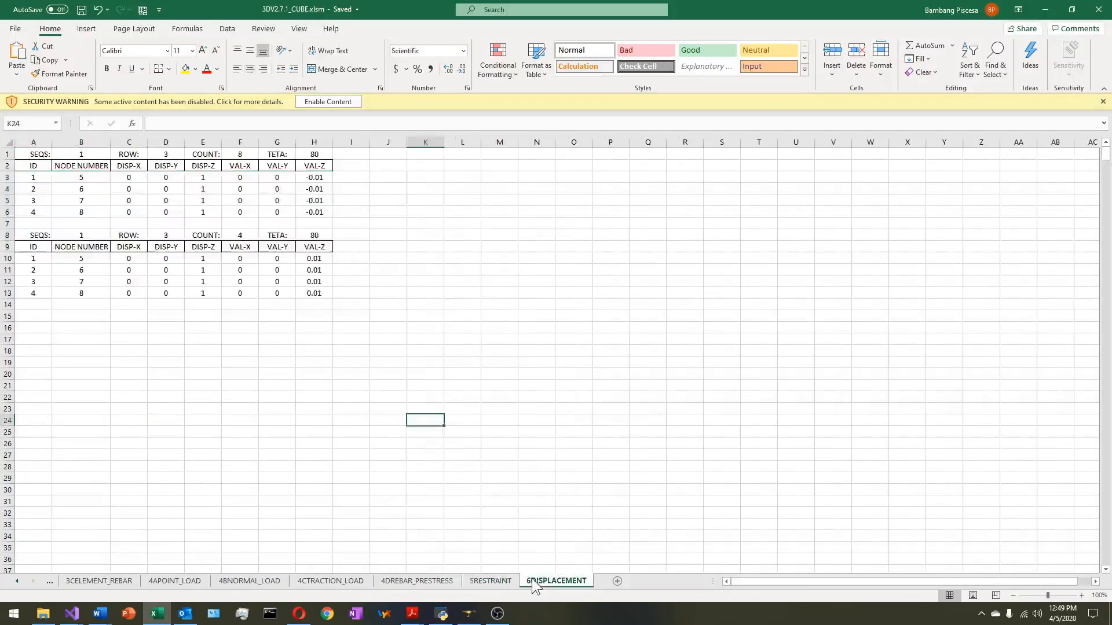
left_click(16, 578)
left_click(16, 578)
left_click(16, 578)
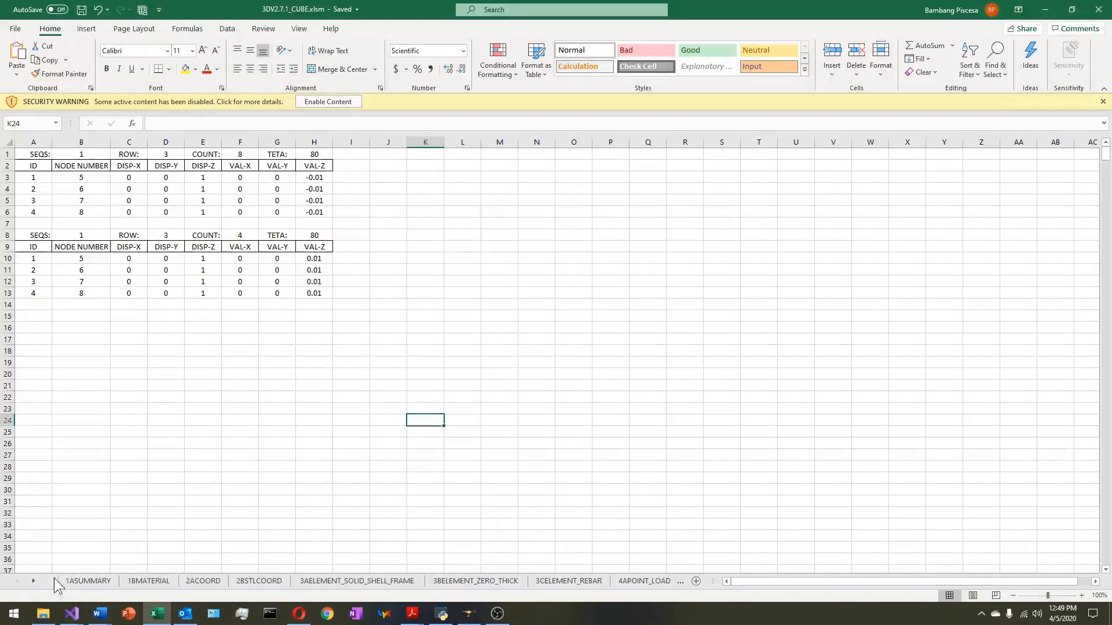
left_click(192, 581)
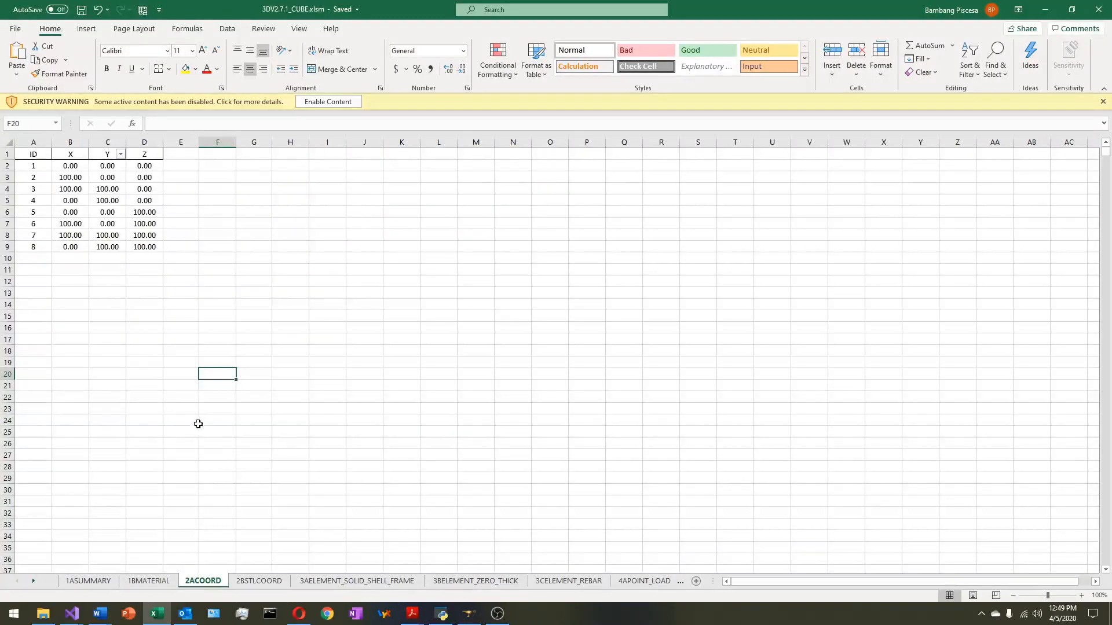
- On the 1ASUMMARY sheet, set the number of load sequences to 1 and the number of increments of sequence 1 to 200
left_click(88, 581)
left_click_drag(750, 582, 821, 582)
left_click_drag(412, 338, 410, 305)
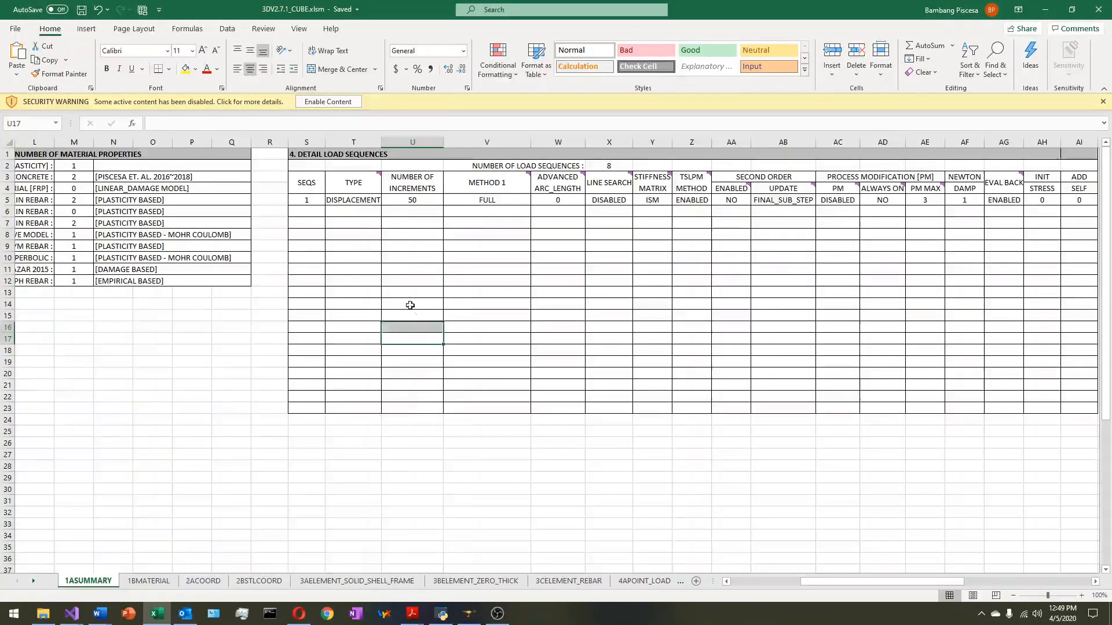
left_click(354, 202)
left_click(613, 166)
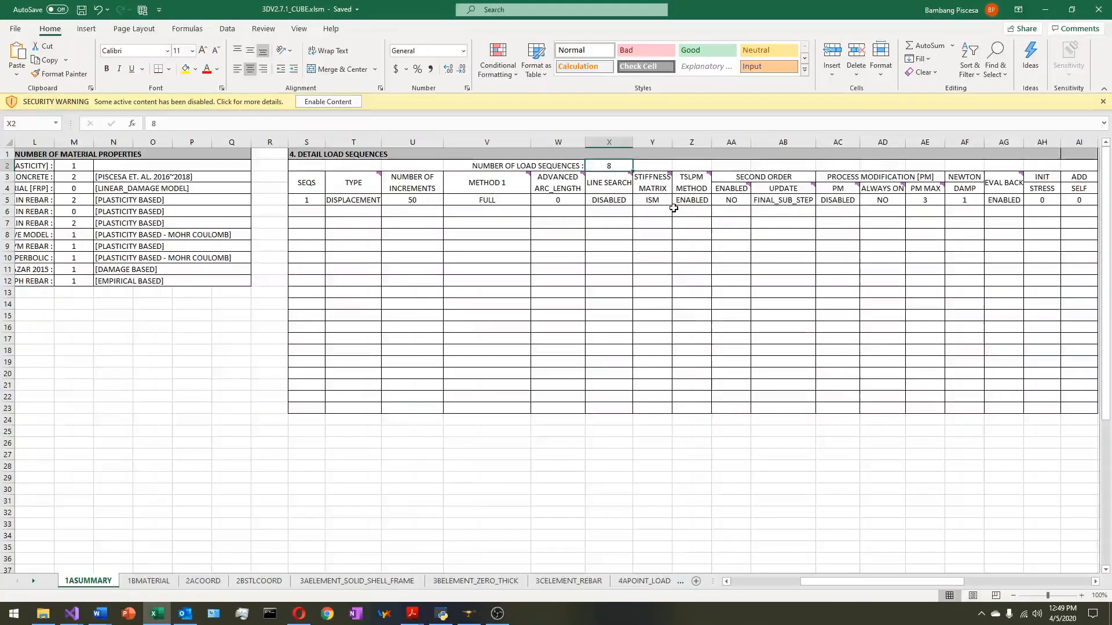
type("1")
key("Return")
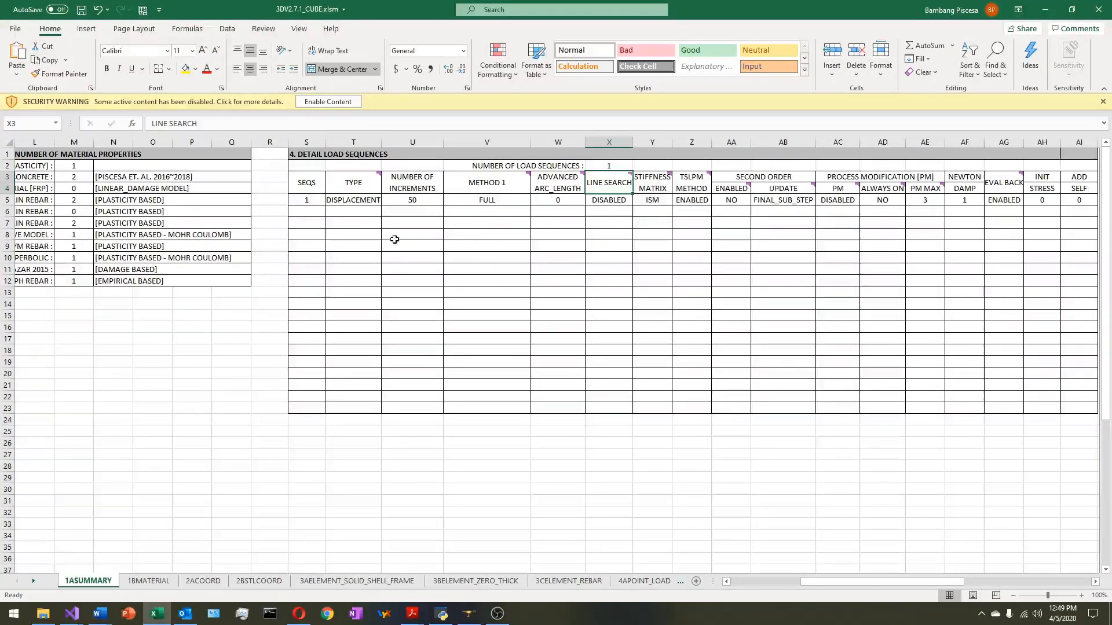
left_click(415, 203)
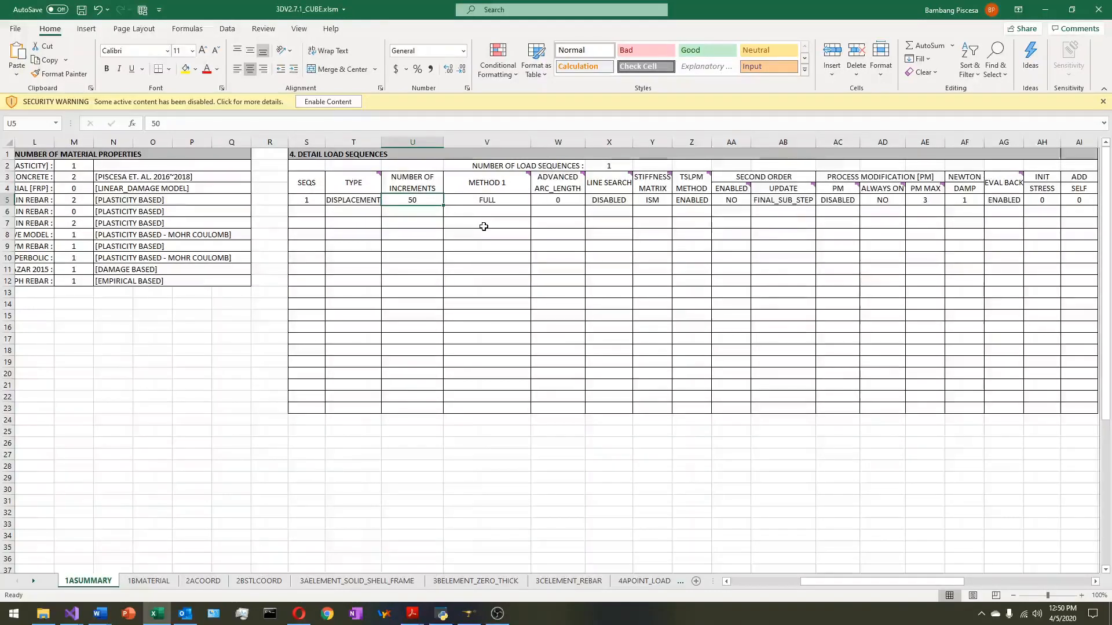
type("200")
key("Return")
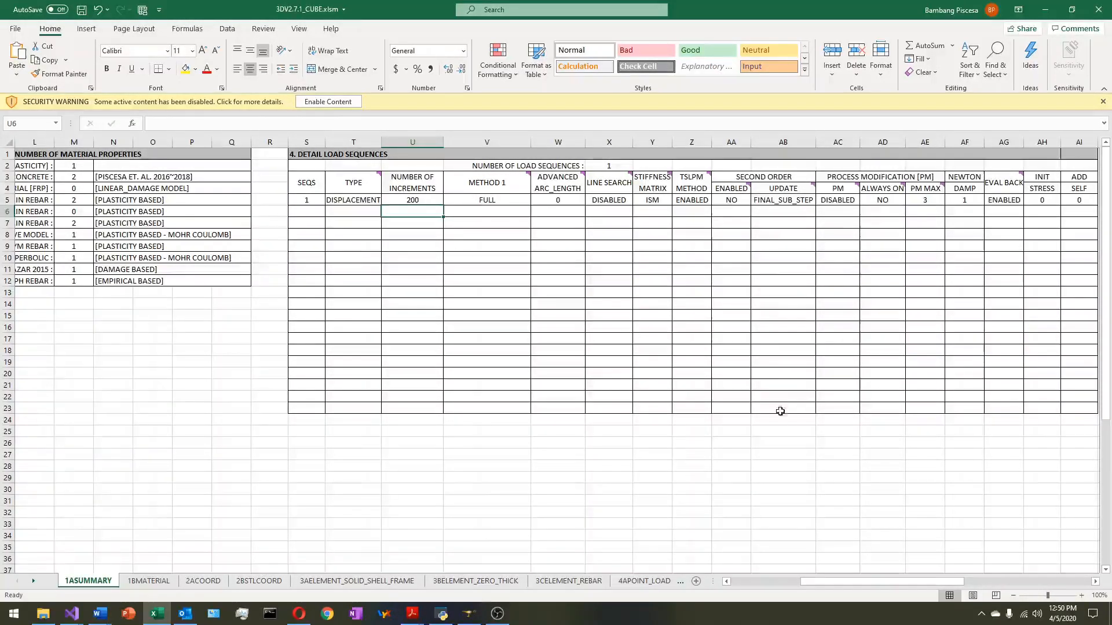
- Set both Num.Iter.Max and Num. J.Max to 50 in the non-linear parameters and check the rest of the list
left_click(739, 293)
left_click_drag(810, 577, 735, 578)
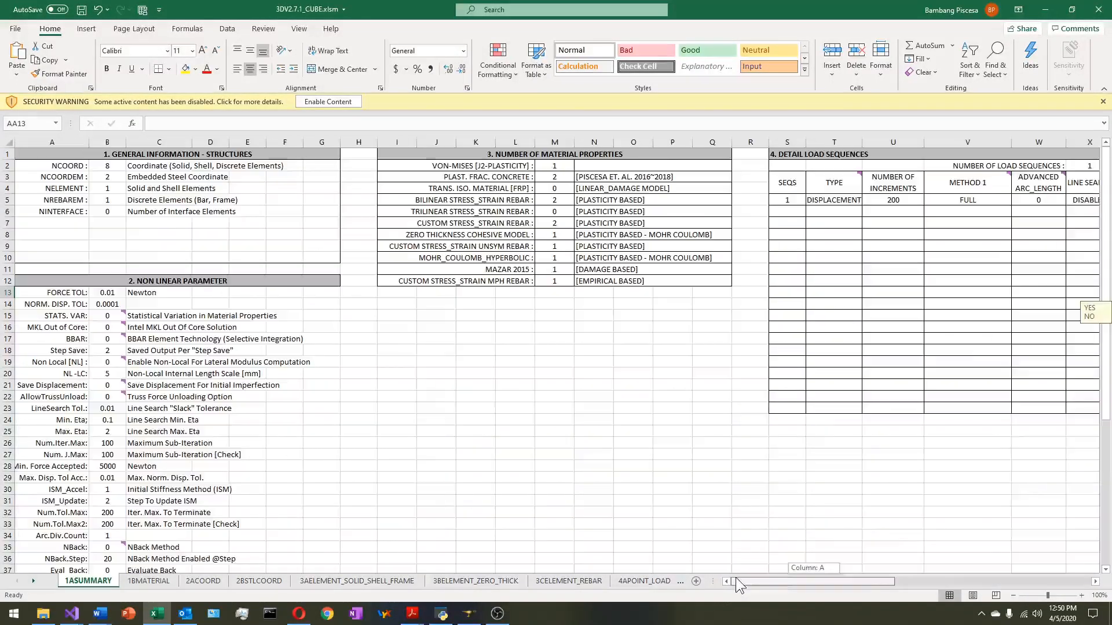
scroll(469, 473, "down", 3)
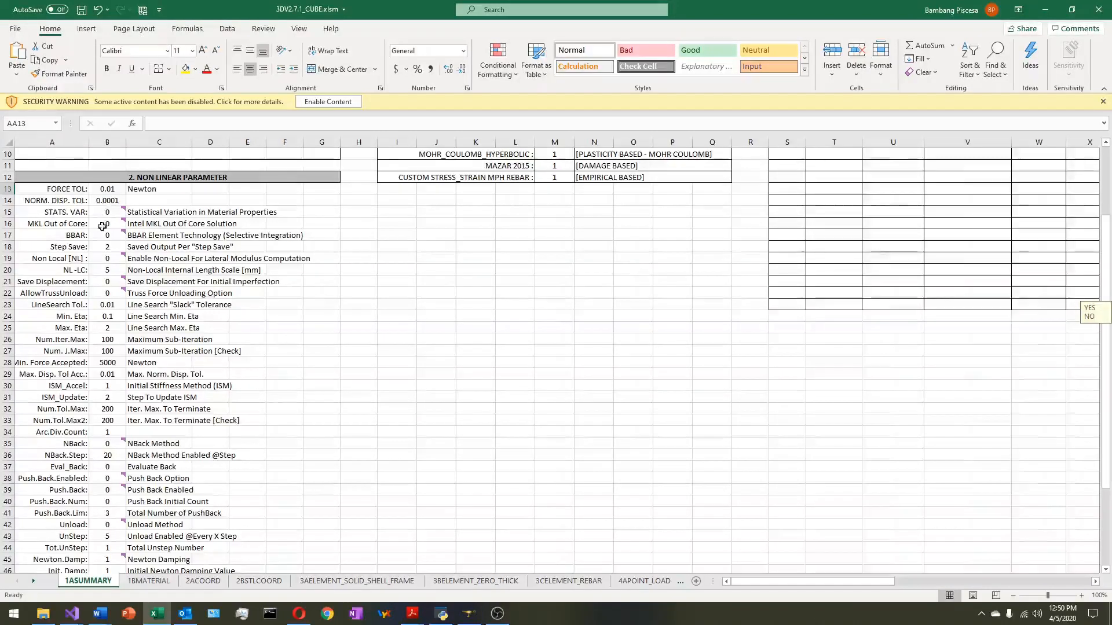
mouse_move(110, 291)
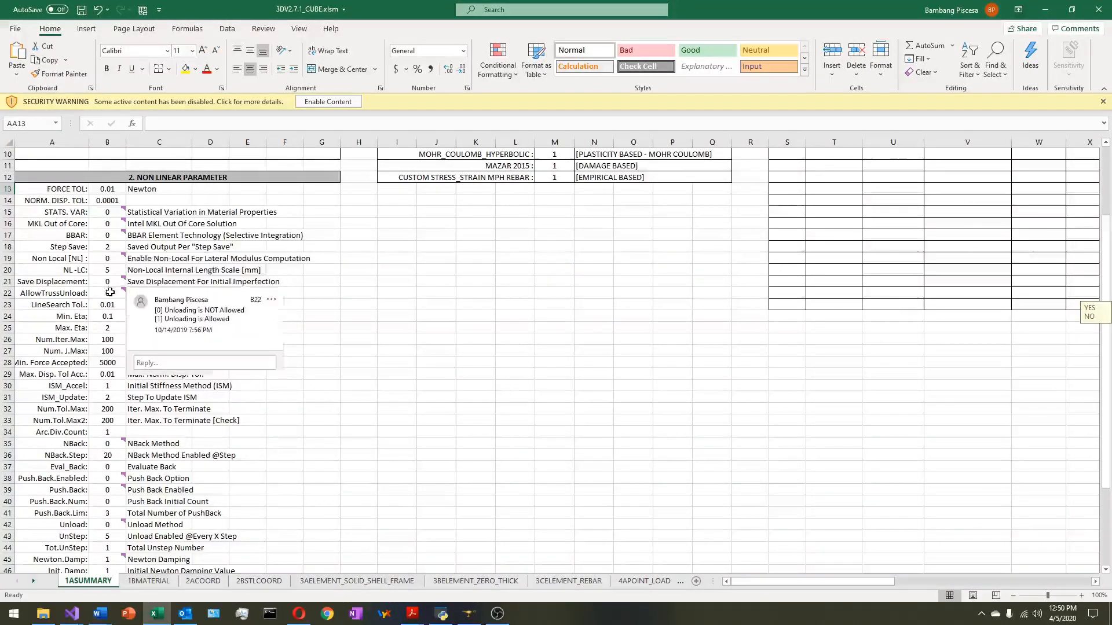
left_click(110, 342)
type("50")
key("Return")
type("50")
key("Return")
scroll(140, 348, "down", 4)
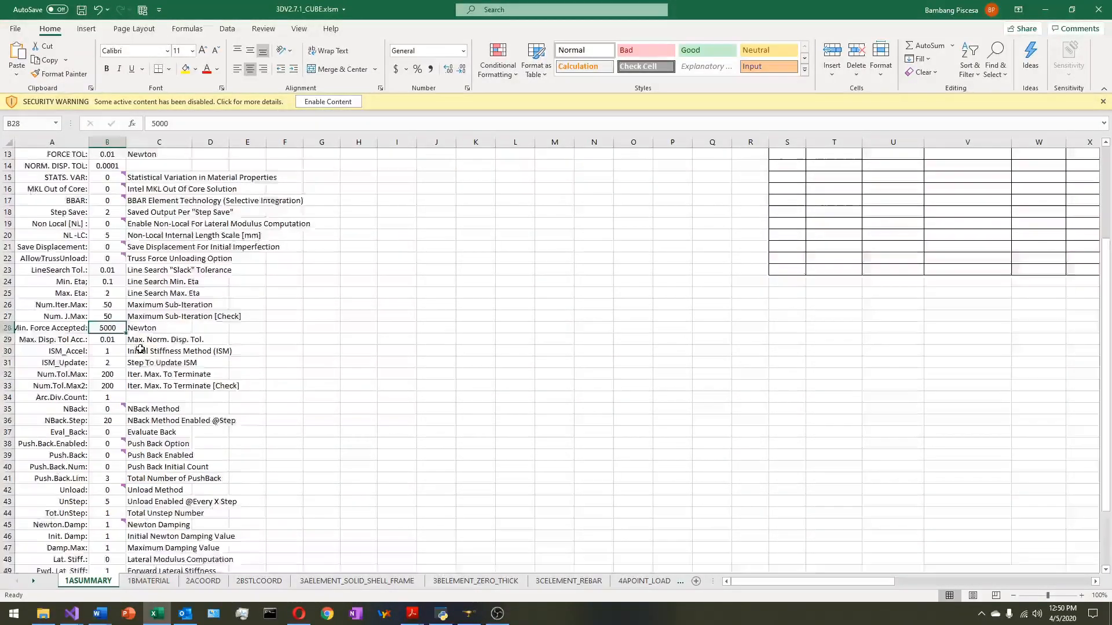
scroll(102, 367, "down", 1)
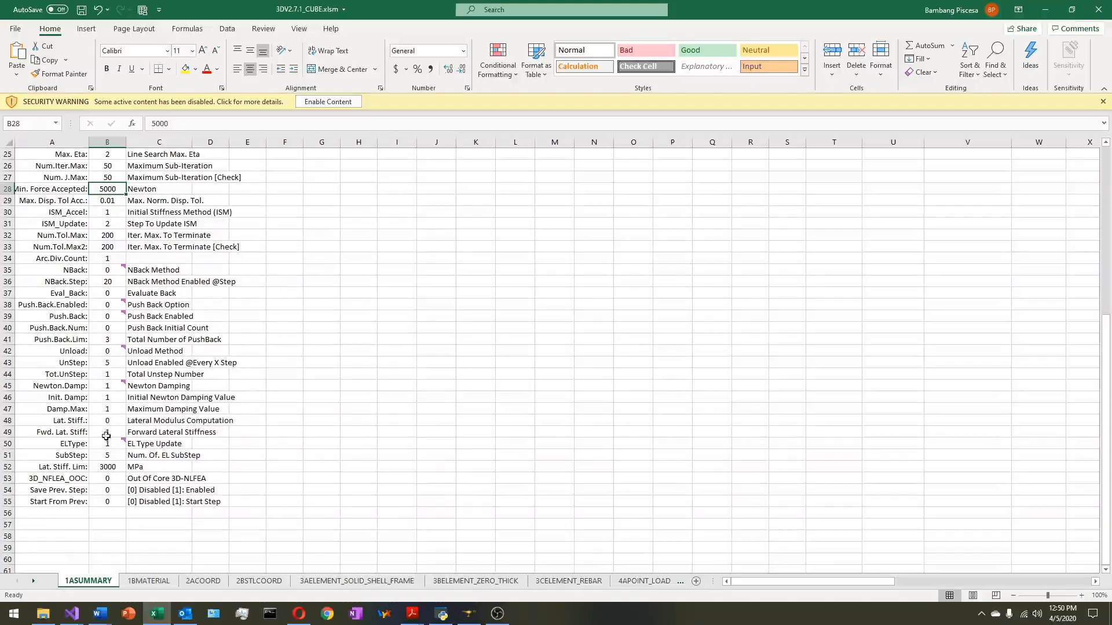
scroll(374, 390, "up", 8)
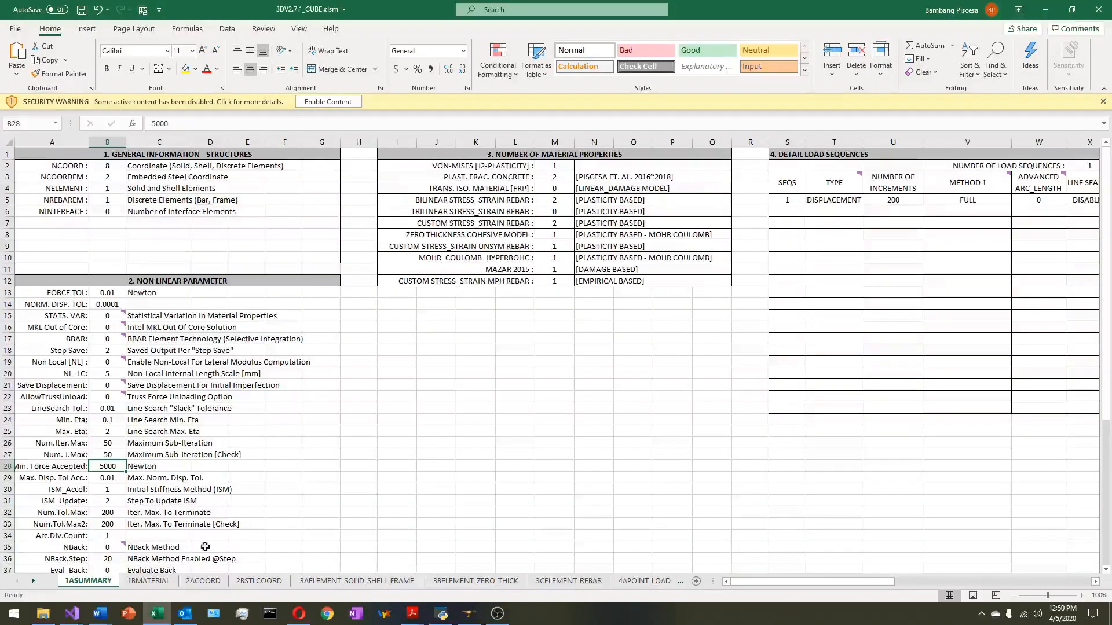
- On the 1BMATERIAL sheet, set the active count of the bi-linear stress-strain rebar material to 1
left_click(149, 581)
mouse_move(746, 583)
left_mouse_down()
mouse_move(735, 586)
mouse_move(745, 582)
left_mouse_up()
left_click(411, 398)
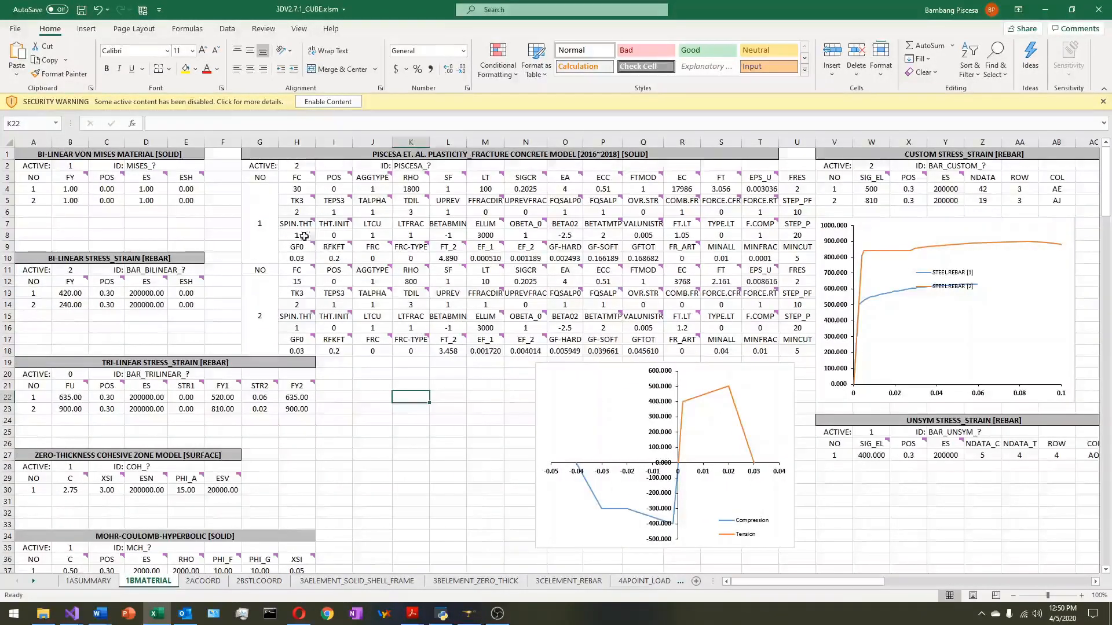
left_click(69, 270)
type("1")
key("Return")
- Review the other material blocks and set the active count of the PISCESA plasticity-fracture concrete model to 1
scroll(172, 308, "down", 2)
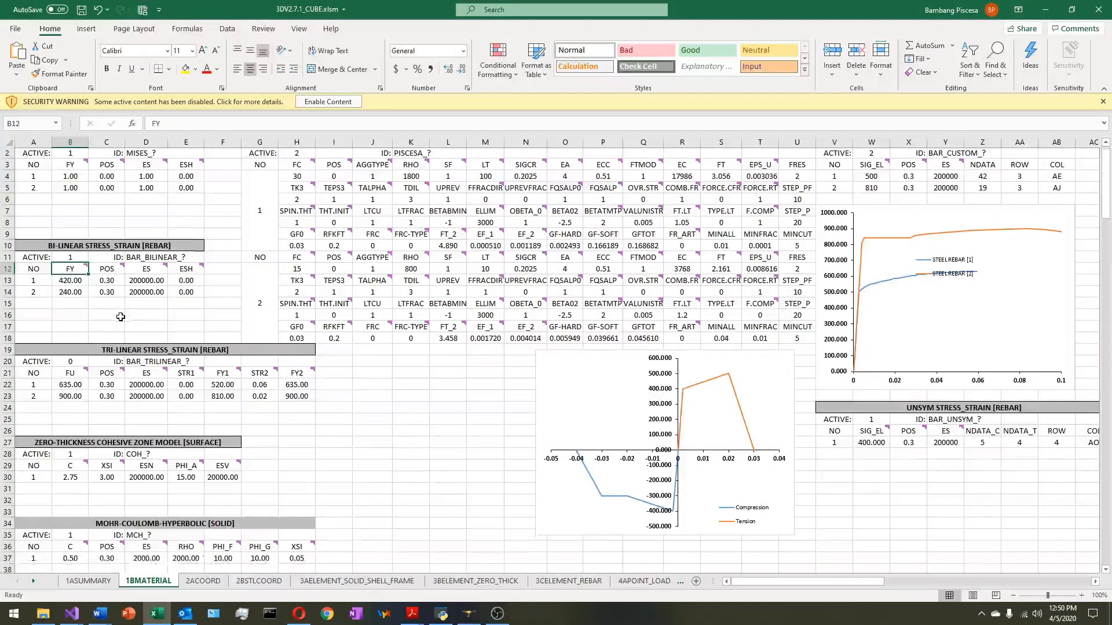
left_click(75, 303)
scroll(92, 353, "down", 5)
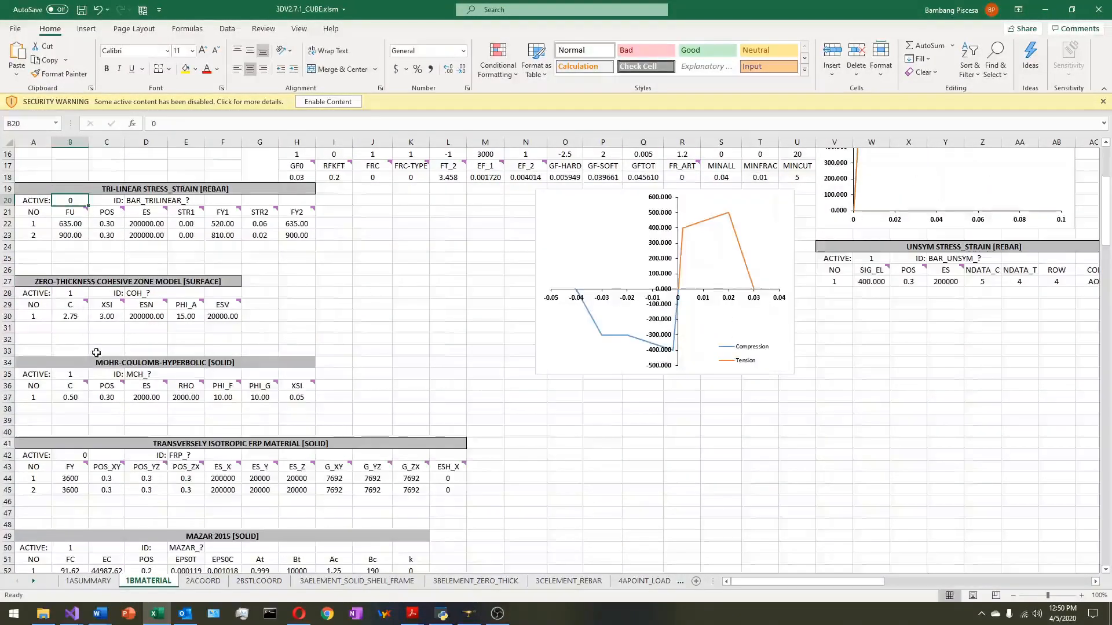
scroll(110, 366, "up", 5)
scroll(112, 368, "up", 2)
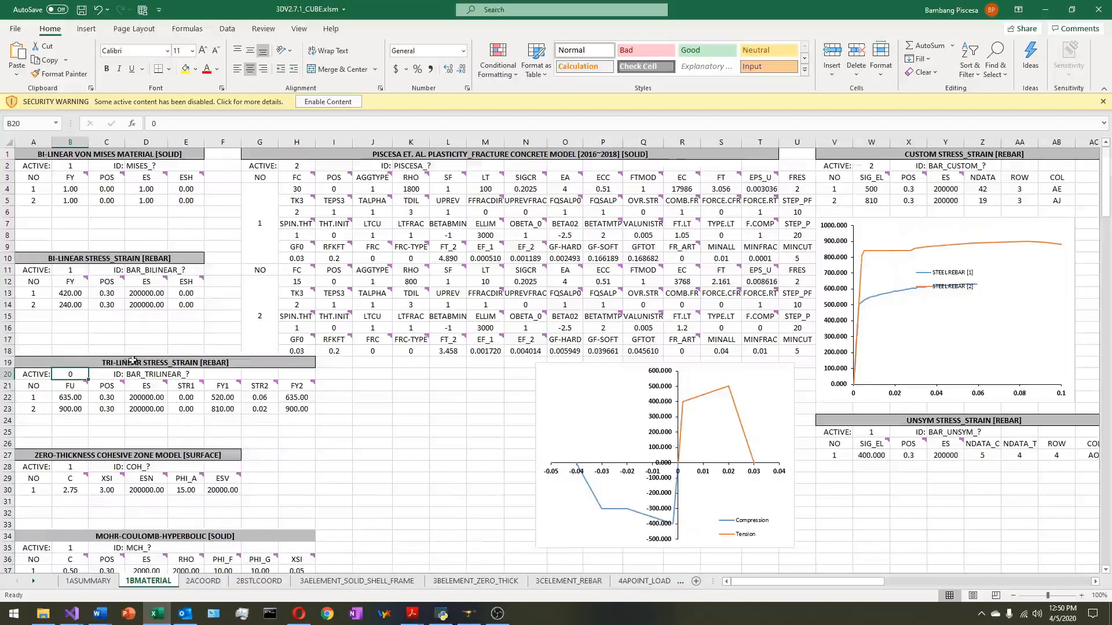
left_click(297, 166)
type("1")
key("Return")
key("Return")
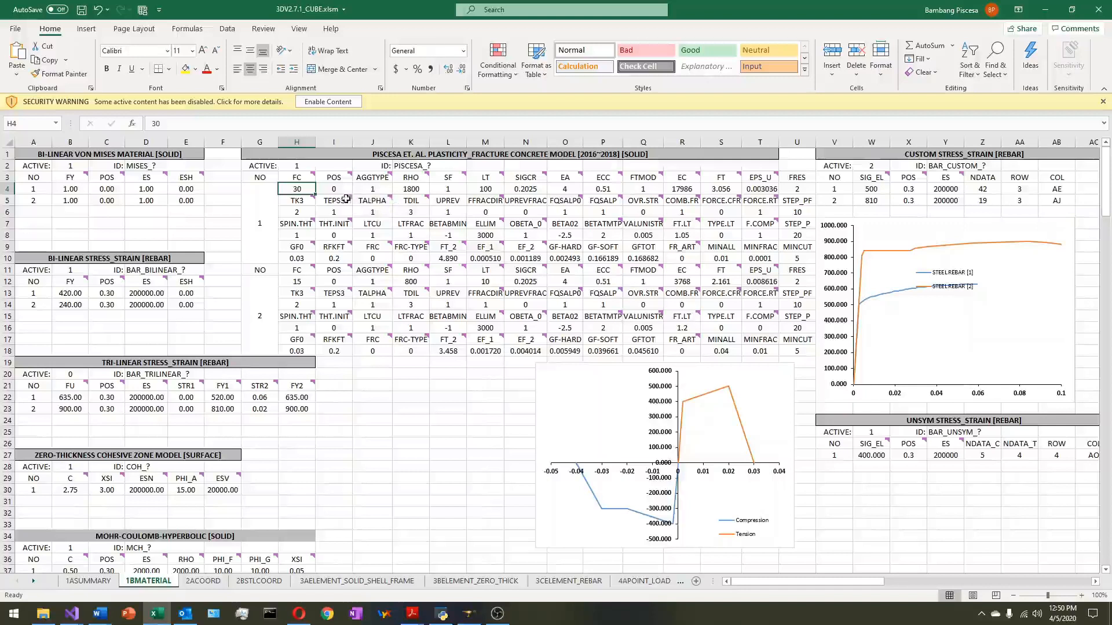
- Set RHO to 2200 and SF to 0 for material 1 of the PISCESA concrete model
left_click(412, 186)
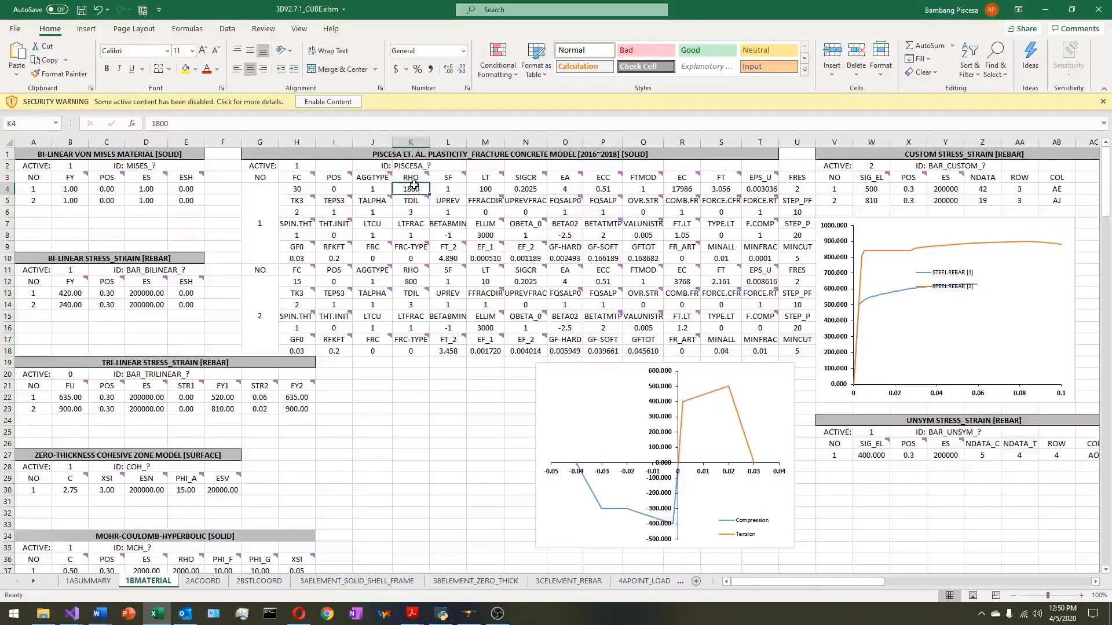
key("BackSpace")
key("BackSpace")
key("BackSpace")
key("BackSpace")
type("2200")
key("Return")
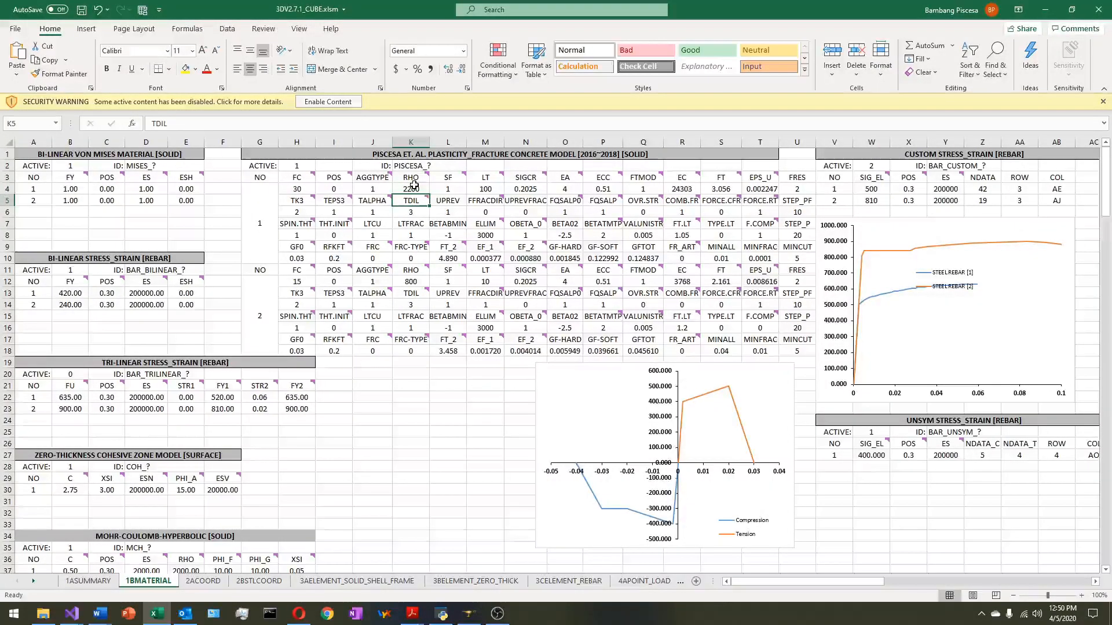
left_click(454, 189)
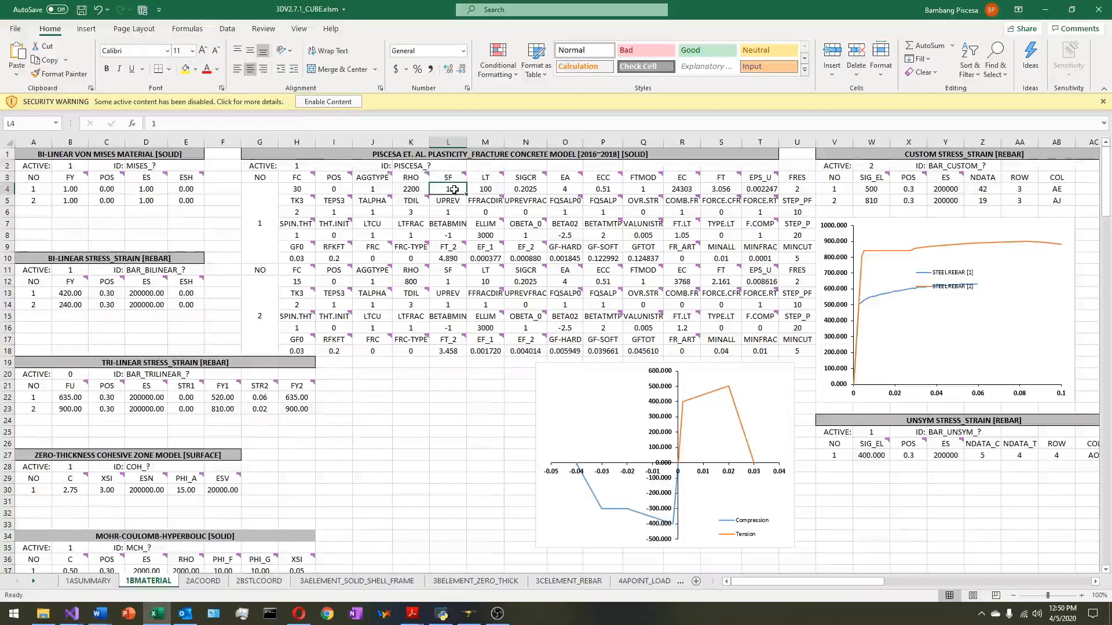
type("0.88")
key("Return")
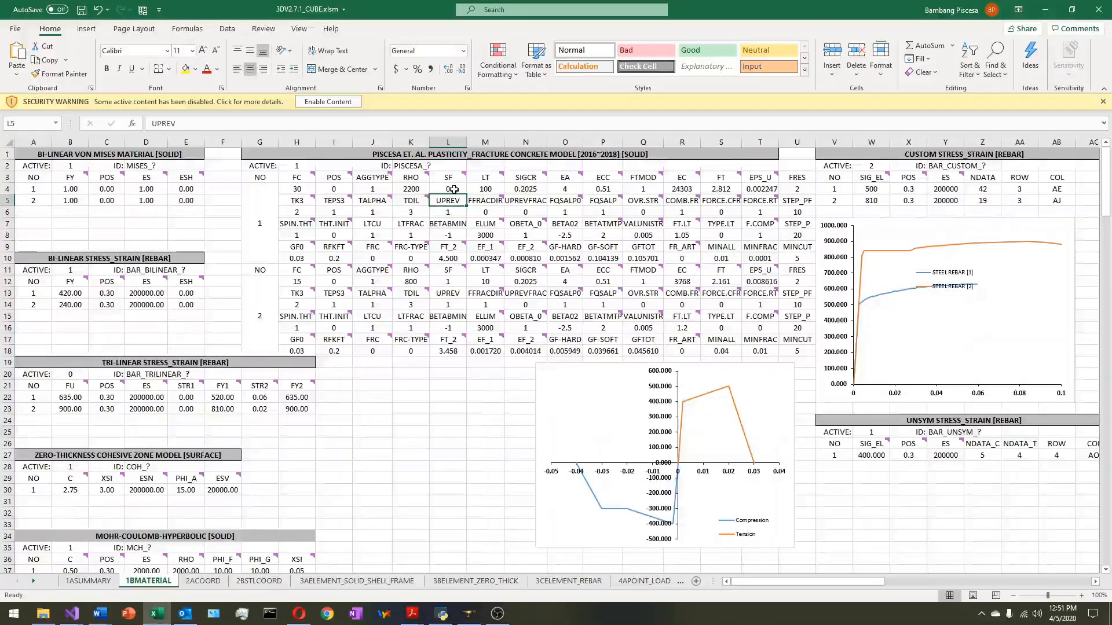
- Set LT to 10 for material 1 of the PISCESA concrete model
left_click(490, 190)
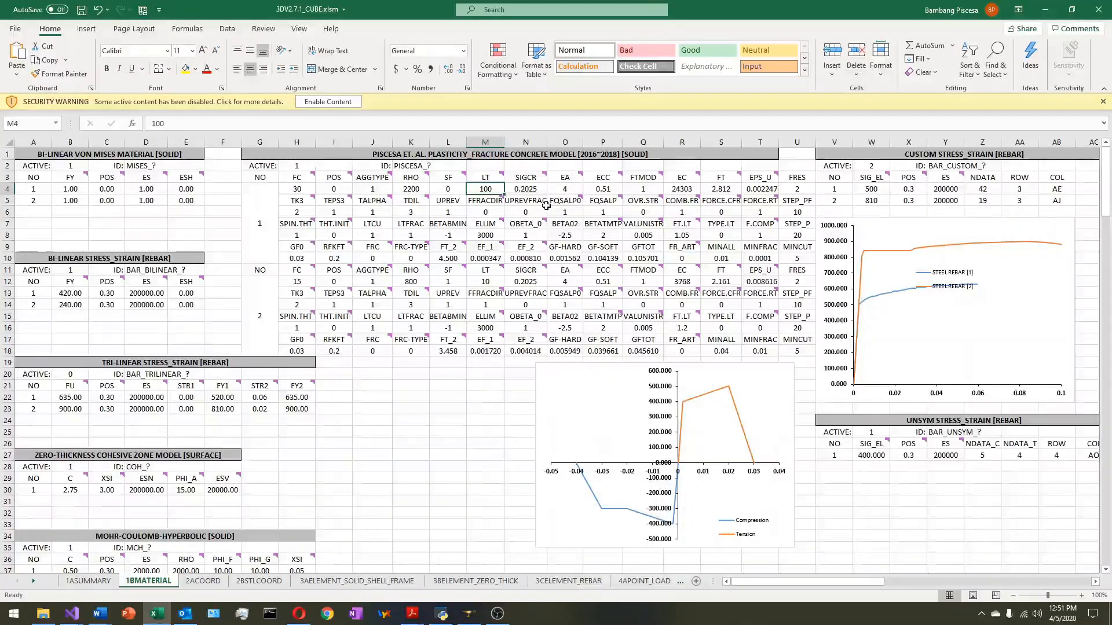
type("10")
key("Return")
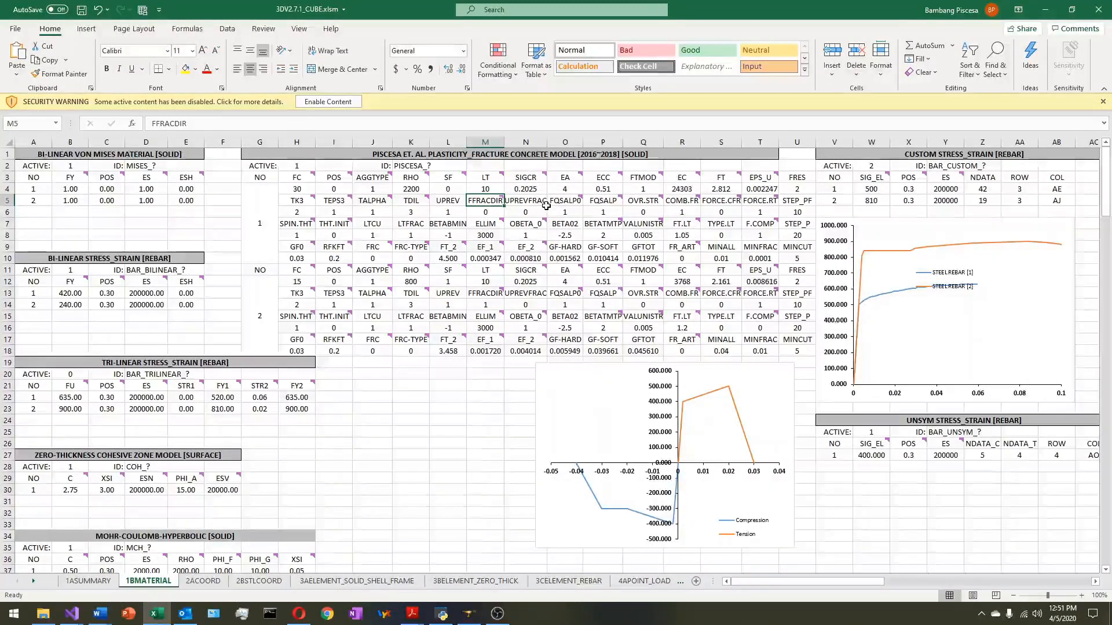
- Review the remaining parameters of concrete material 1, including FTMOD, FORCE.RT, OVR.STR and TYPE.LT
left_click(542, 198)
left_click(565, 189)
left_click(603, 189)
left_click(654, 189)
key("Right")
key("Right")
key("Right")
key("Down")
key("Down")
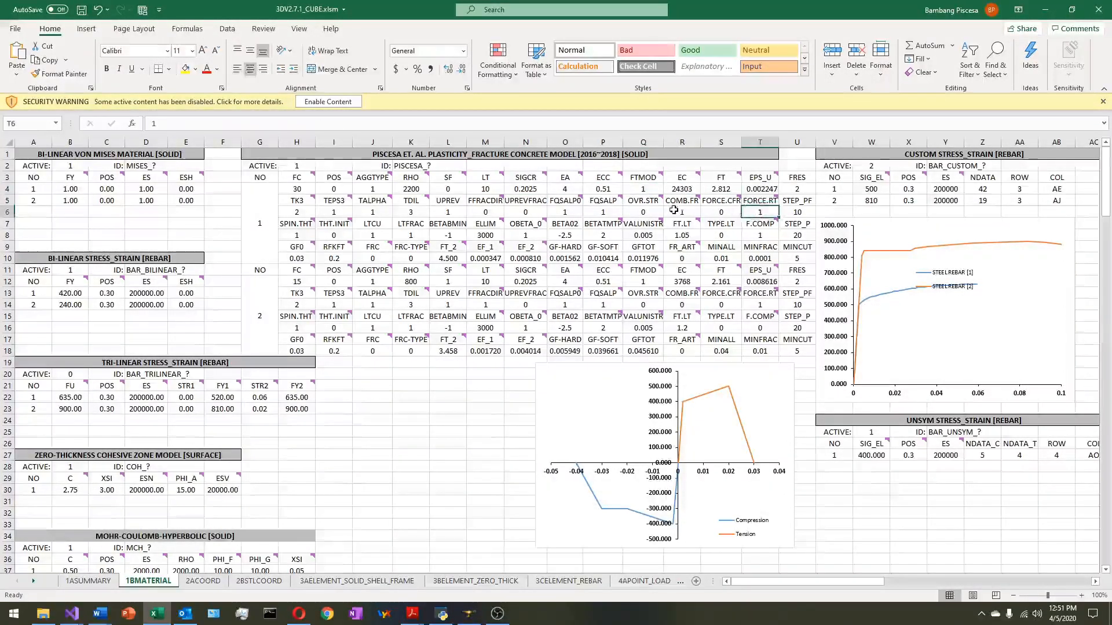
key("Left")
key("Left")
key("Left")
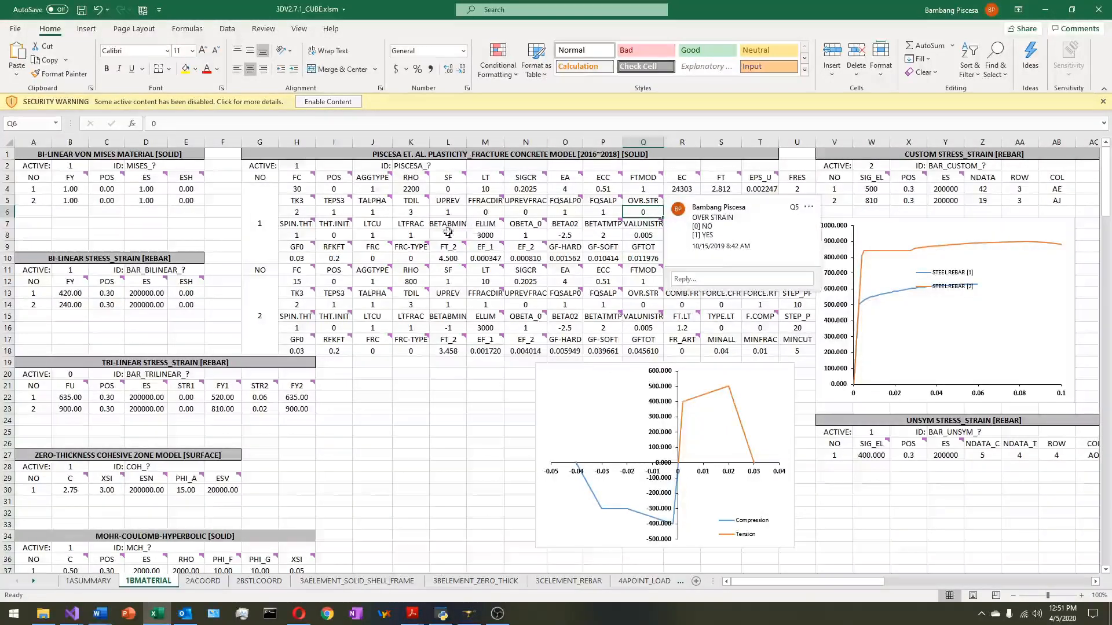
left_click(718, 230)
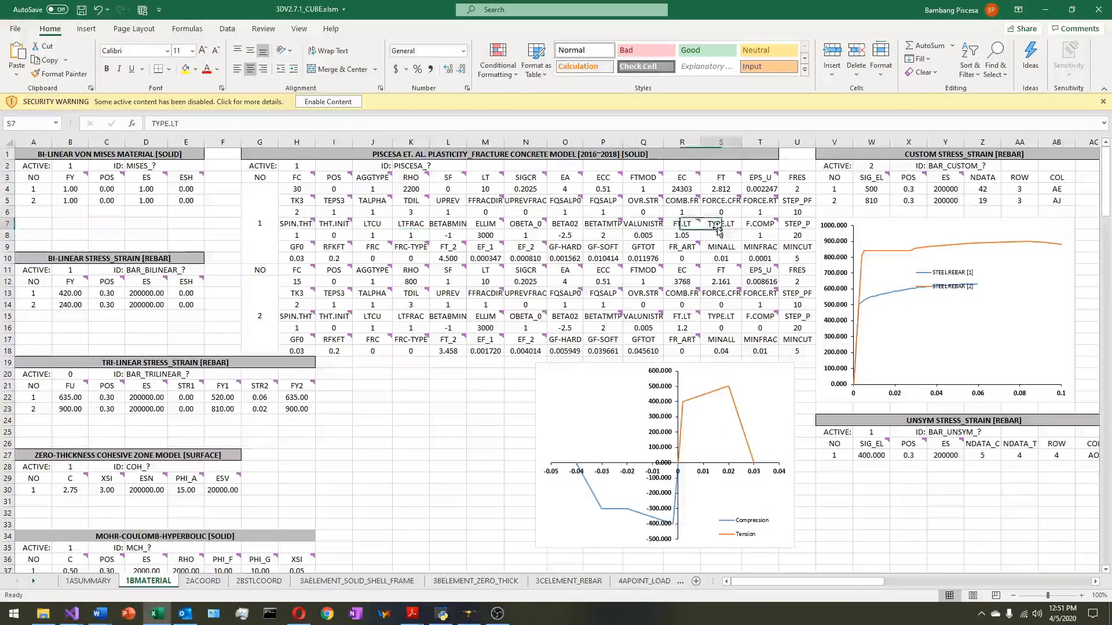
- Set FRES to 1 for both materials of the PISCESA concrete model
left_click(797, 189)
type("1")
key("Return")
key("Down")
key("Down")
key("Down")
key("Down")
key("Down")
key("Down")
key("Down")
type("1")
key("Return")
- Check the parameter block of concrete material 1, including STEP_P and STEP_PF, and save the workbook
left_click_drag(275, 201, 788, 255)
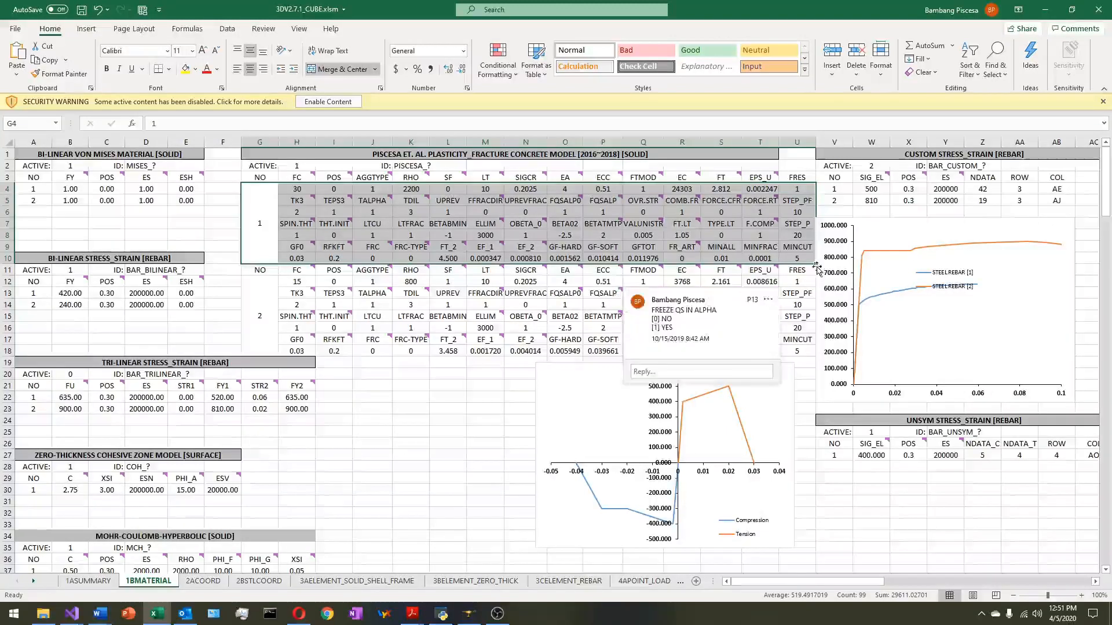
left_click(797, 235)
left_click(797, 213)
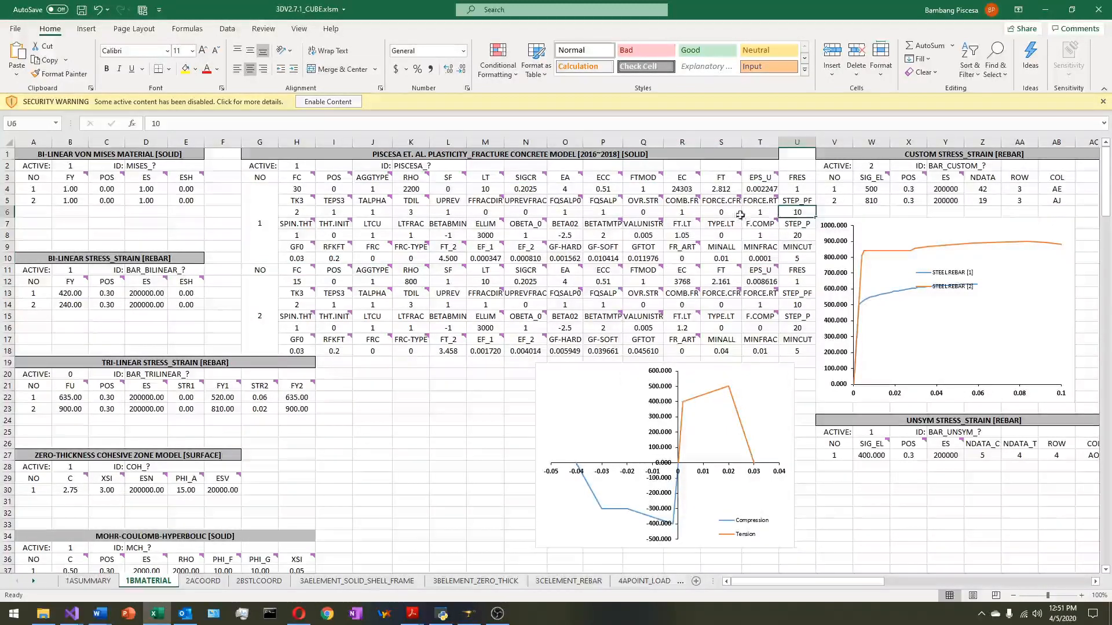
left_click(81, 11)
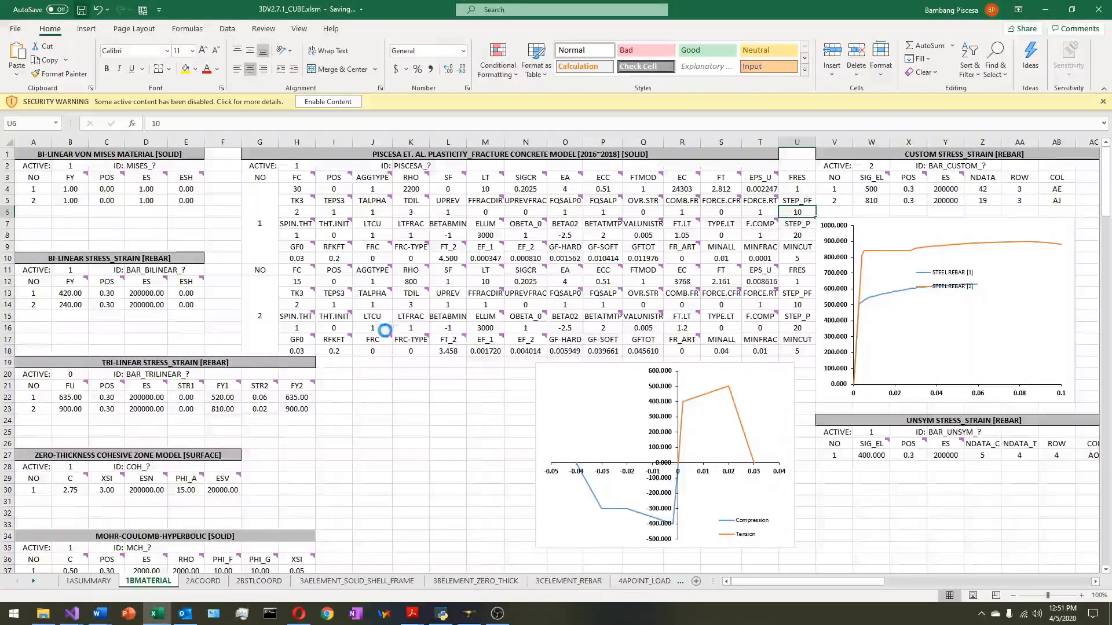
- Bring up the 2ACOORD sheet, and in File Explorer browse to the DATA folder under C:\SALOME-9.3.0\WORK\Tutorial_Cyl
left_click(220, 582)
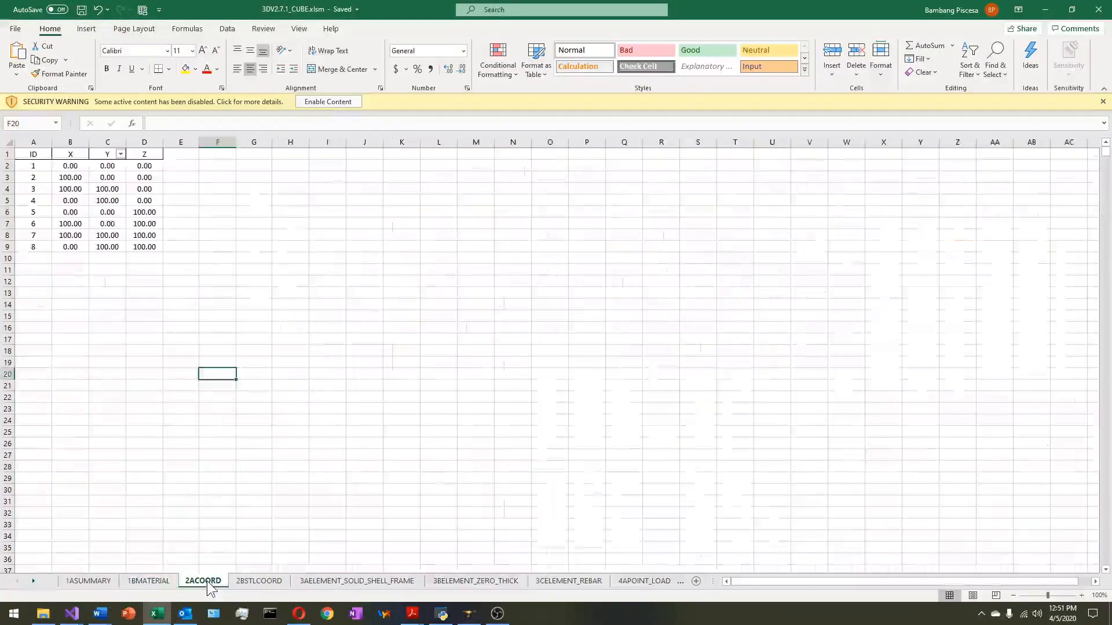
left_click(43, 614)
scroll(131, 453, "down", 3)
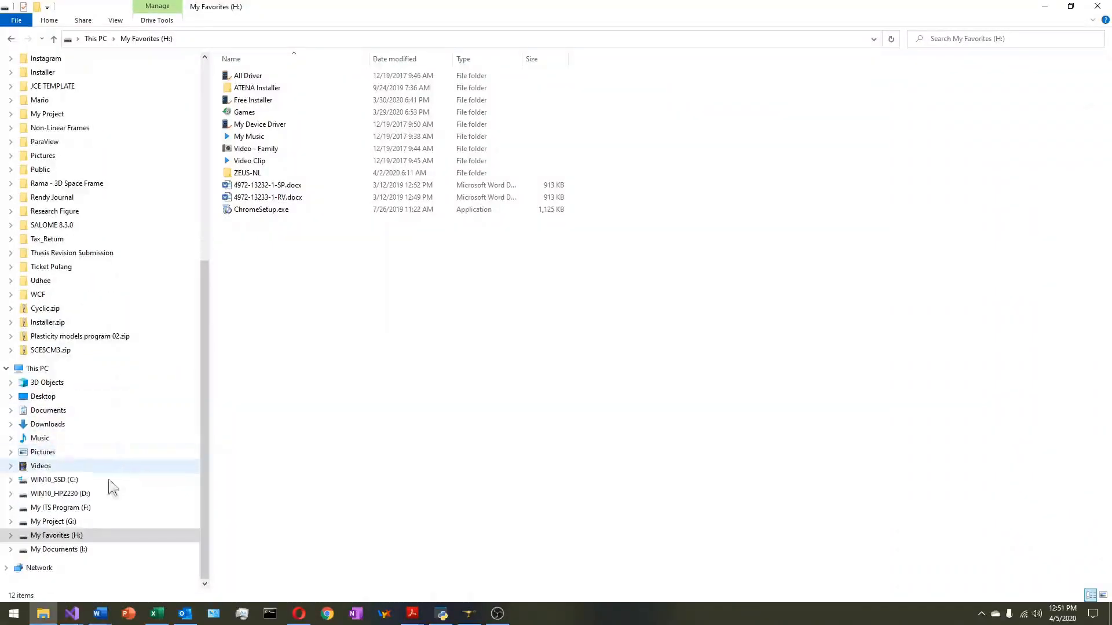
left_click(96, 494)
left_click(78, 550)
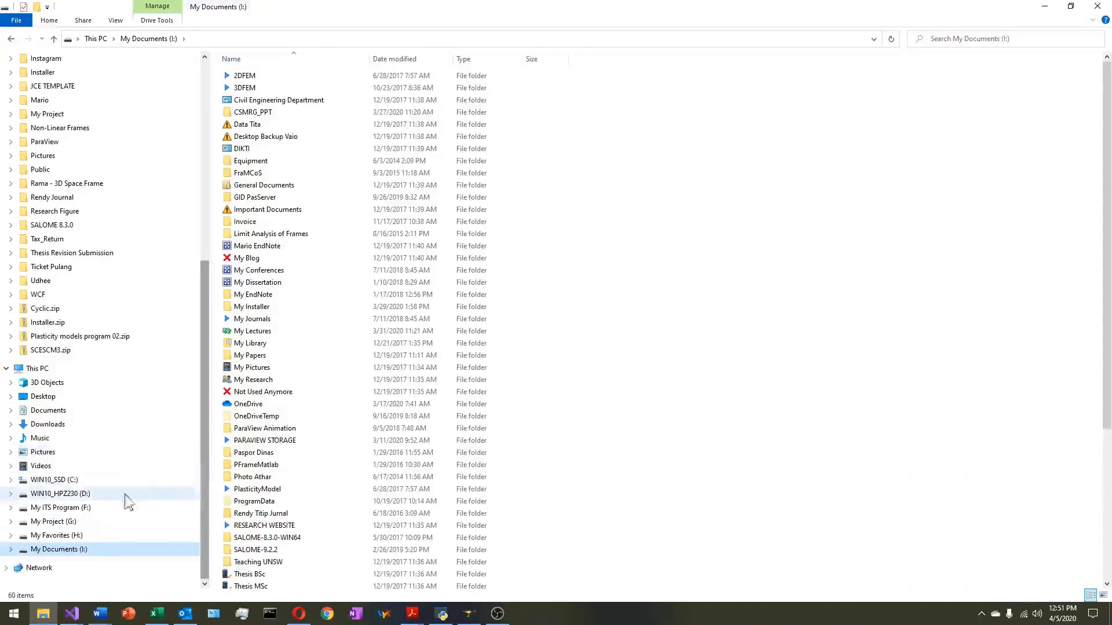
left_click(81, 480)
double_click(271, 197)
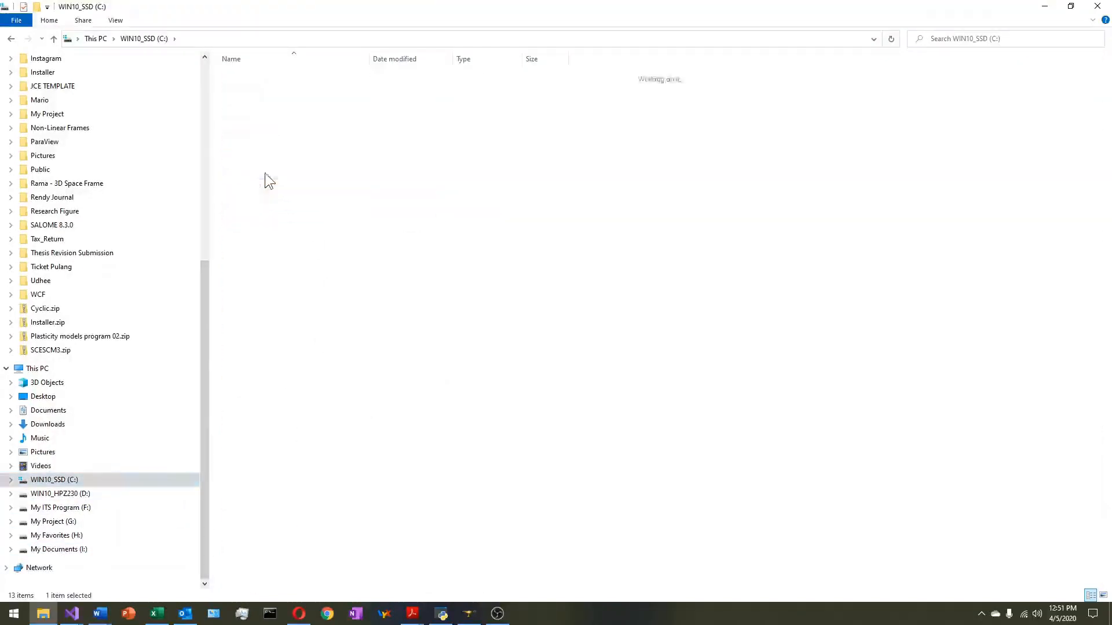
double_click(257, 127)
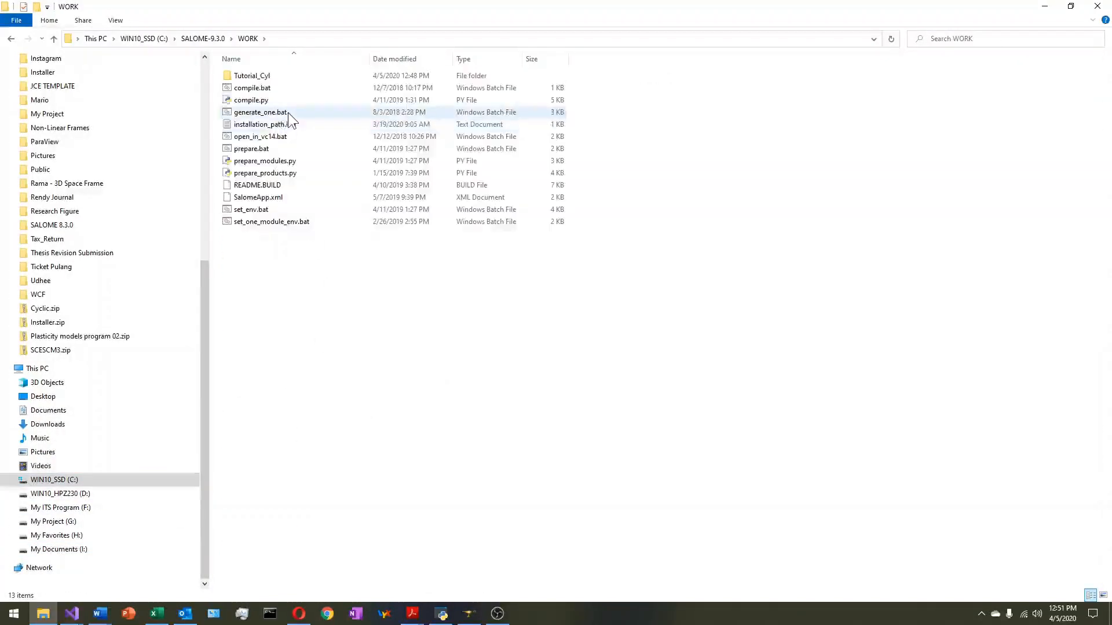
double_click(275, 80)
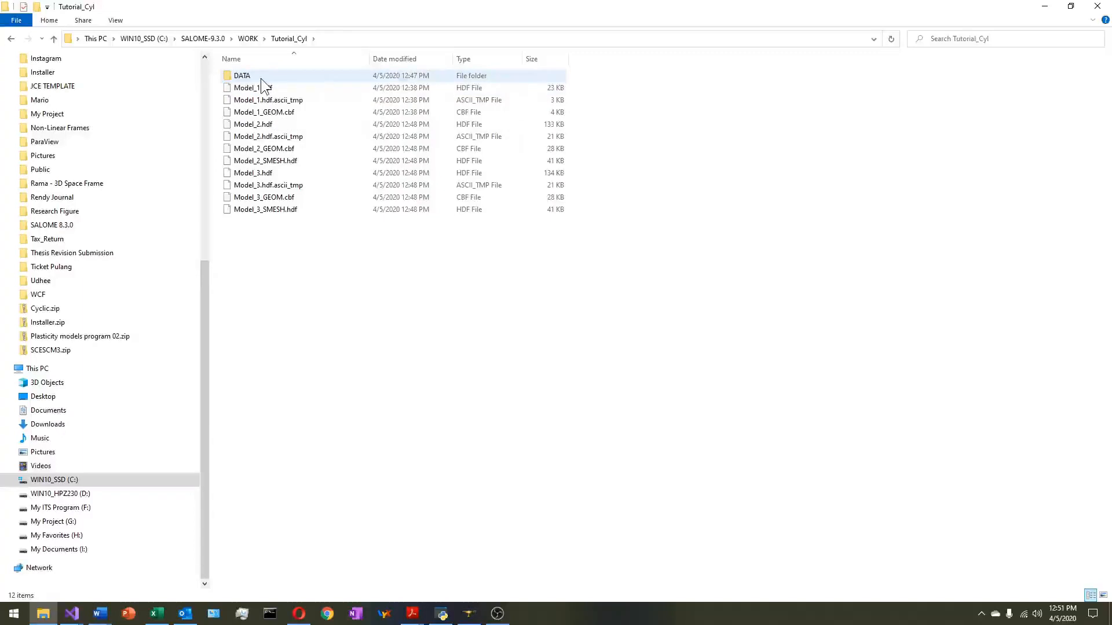
double_click(242, 76)
- Open Mesh_2.dat in Notepad, making it the default app for .dat files, and move the window clear of the file list
right_click(259, 88)
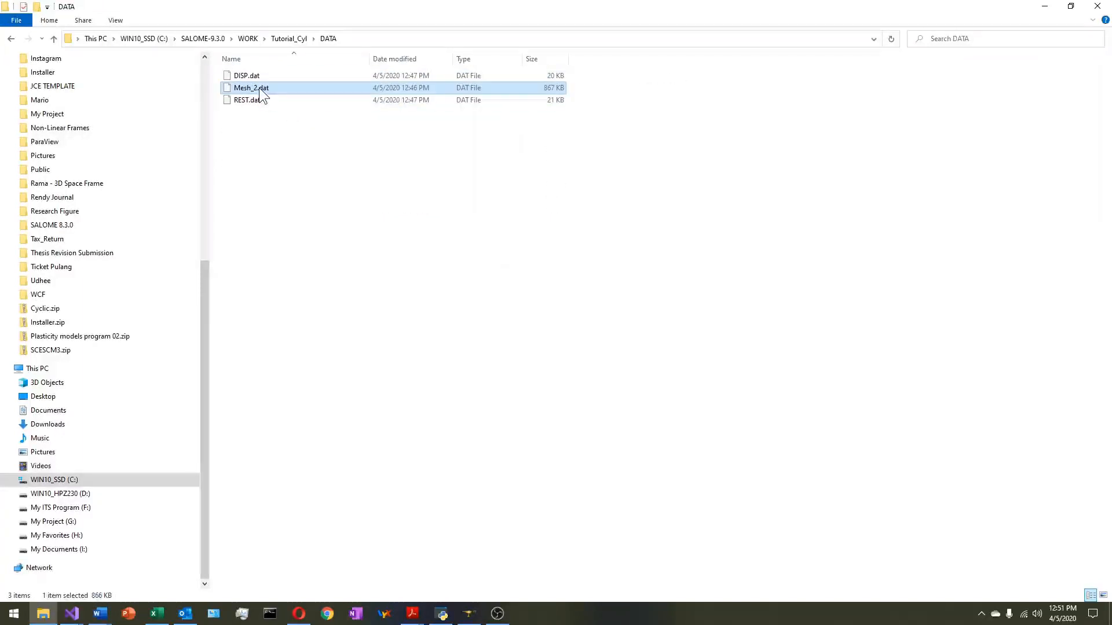
left_click(235, 109)
right_click(259, 92)
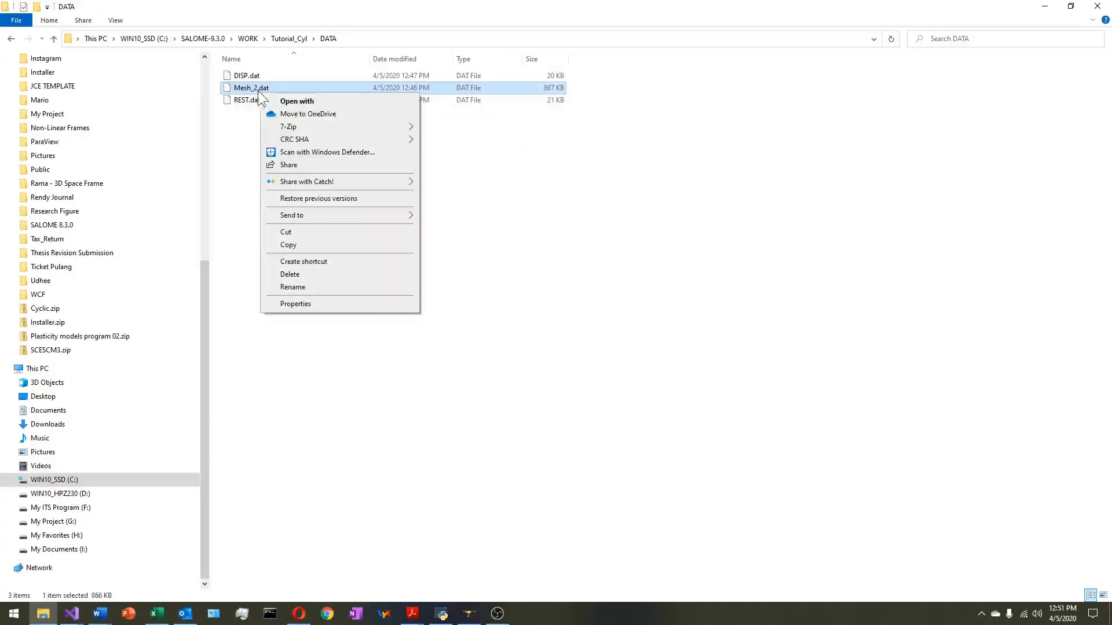
left_click(344, 102)
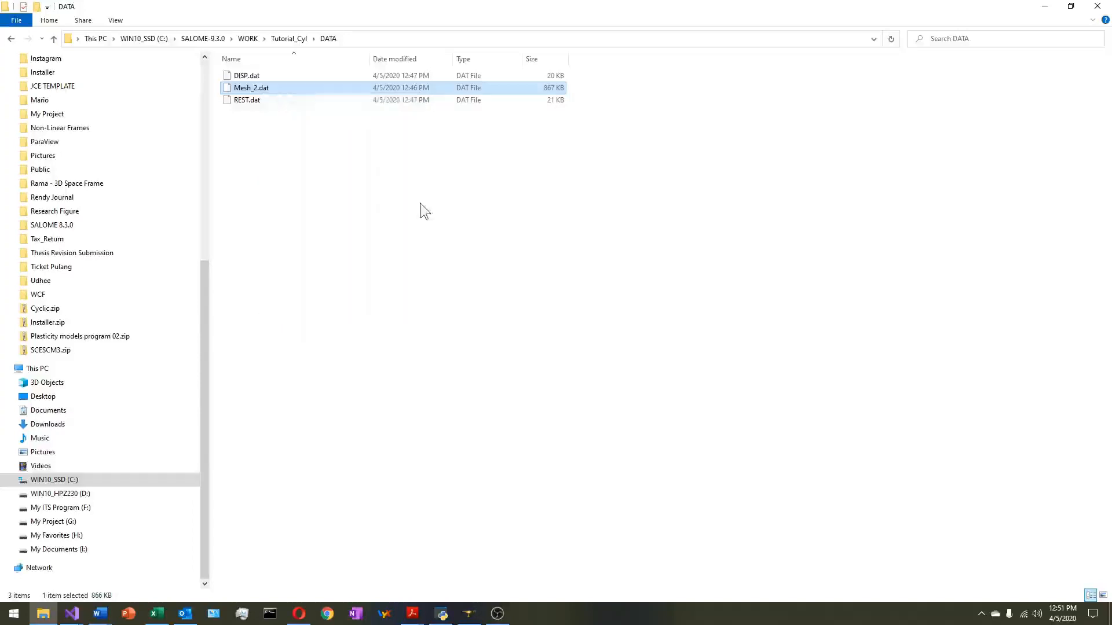
left_click(491, 233)
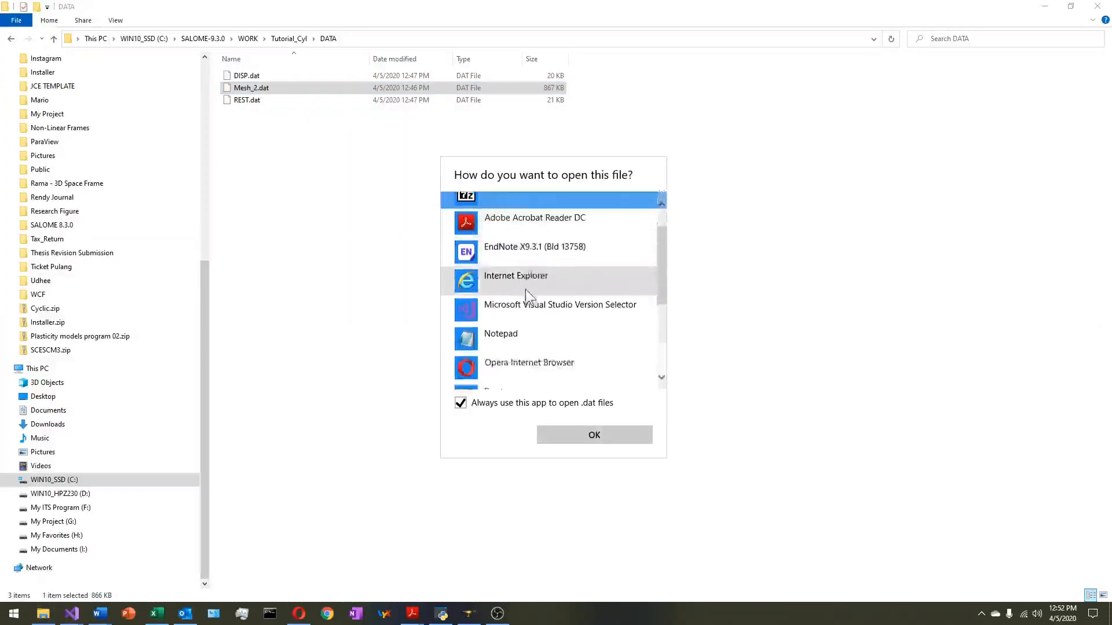
scroll(525, 296, "down", 1)
left_click(521, 289)
left_click(590, 436)
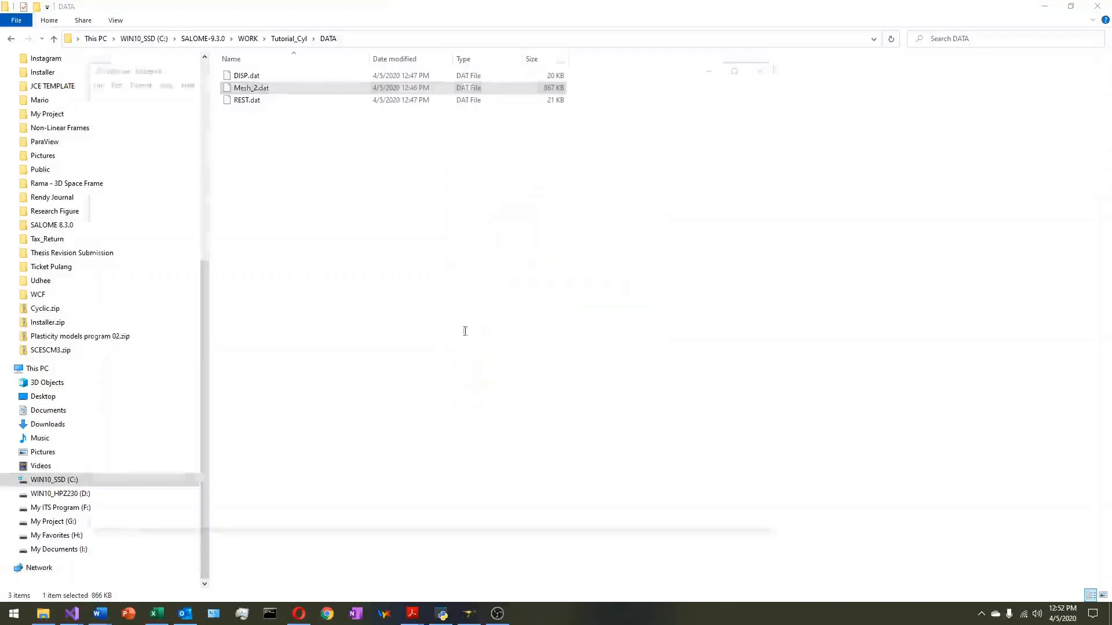
left_click_drag(587, 57, 822, 85)
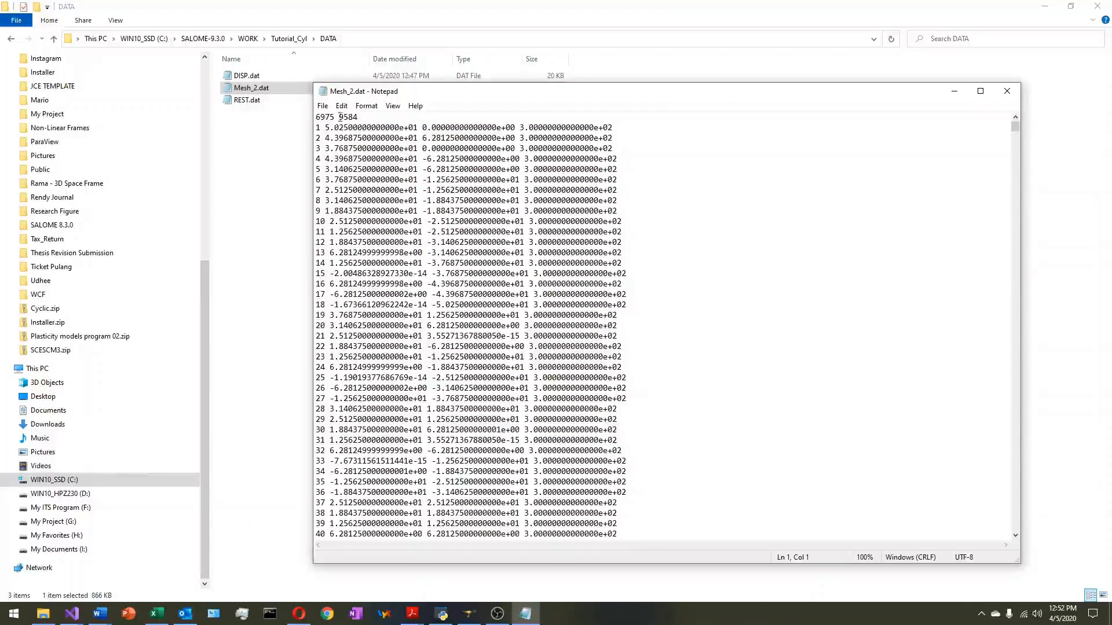
- Examine the node and element counts in the first line of Mesh_2.dat and compare the node data with the 2ACOORD sheet
left_click_drag(328, 117, 315, 118)
left_click_drag(351, 117, 359, 118)
left_click(157, 615)
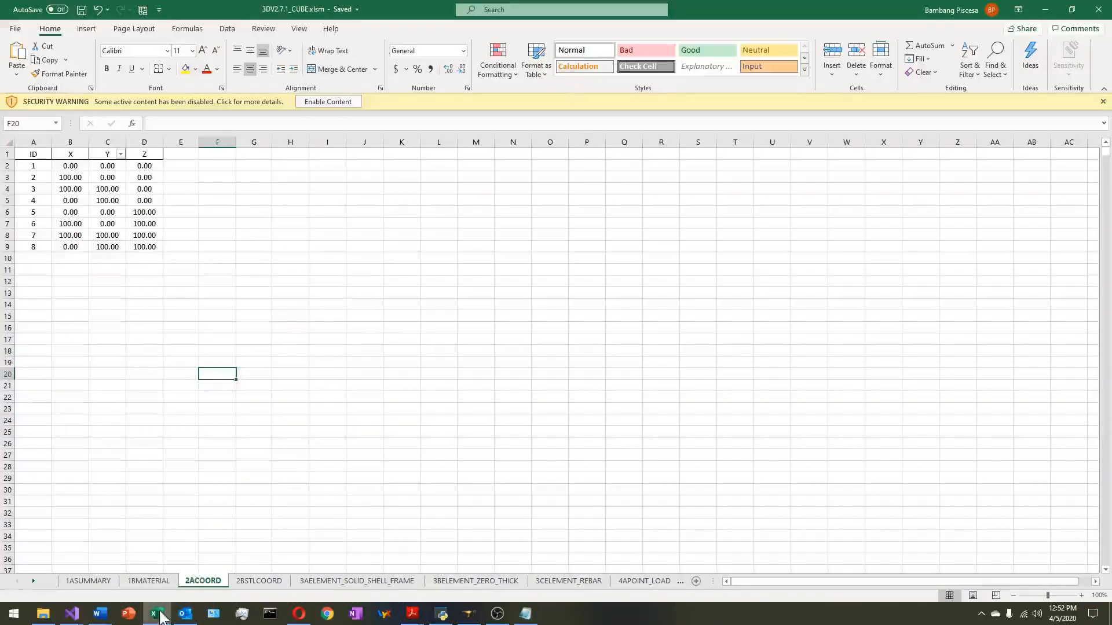
left_click(158, 615)
- Select and copy all node coordinate lines, from node 1 to node 6975, in Mesh_2.dat
left_click_drag(1014, 127, 1015, 293)
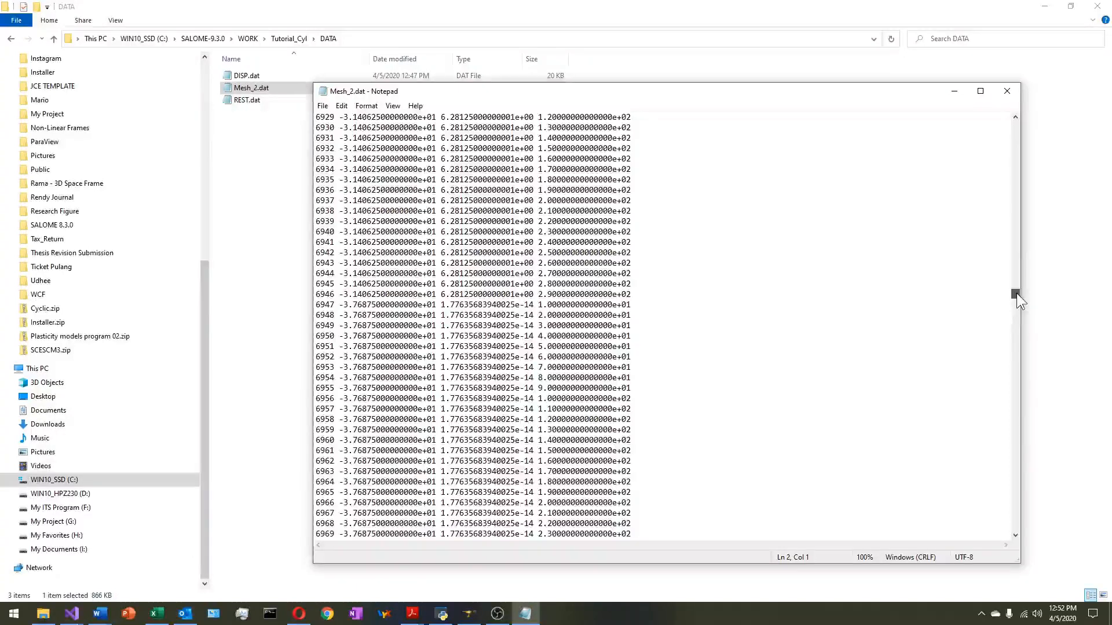
scroll(978, 350, "down", 15)
scroll(839, 342, "up", 6)
left_click(643, 316, "shift")
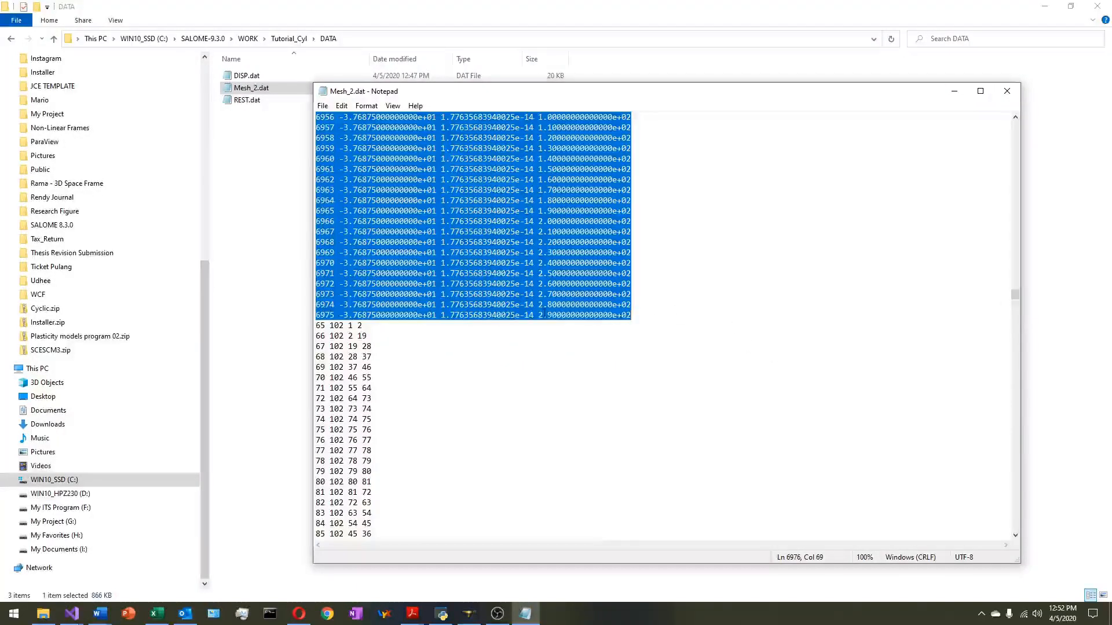
- Paste the node coordinates into the 2ACOORD sheet from cell A2, split into the ID, X, Y and Z columns and replacing the existing data
left_click(157, 614)
left_click(34, 165)
left_click(17, 74)
left_click(44, 125)
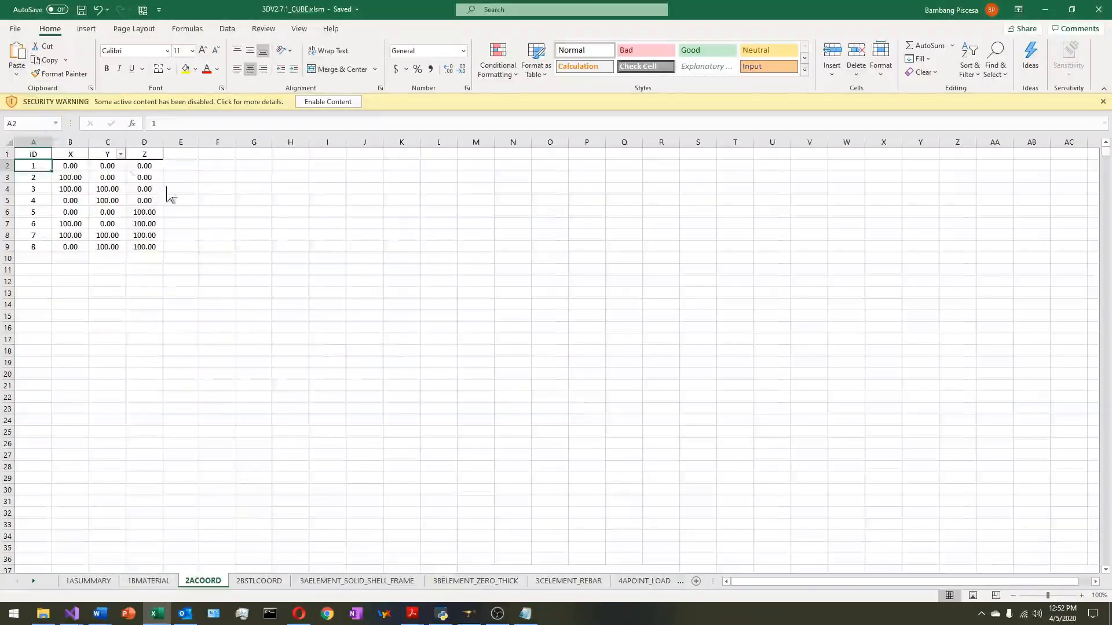
left_click(377, 397)
left_click(433, 397)
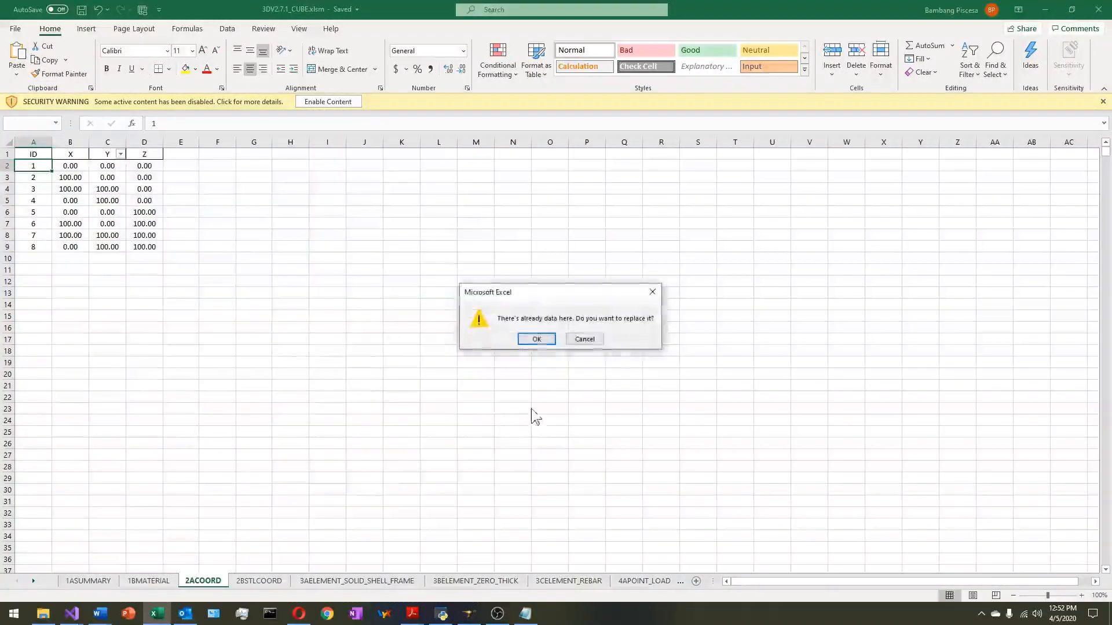
left_click(536, 339)
left_click(325, 372)
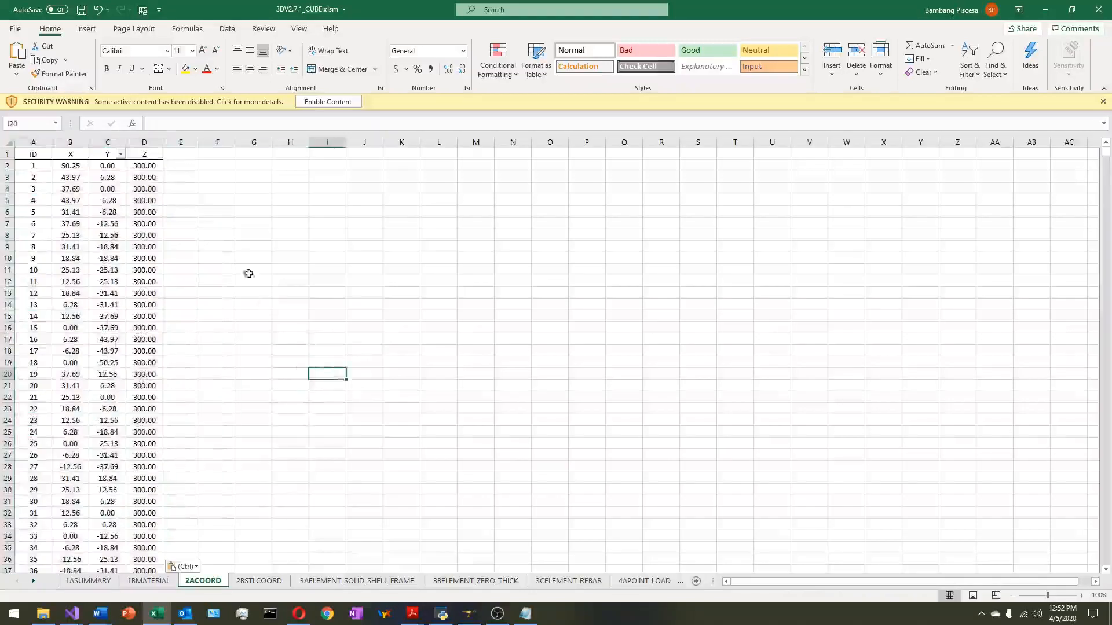
left_click(289, 443)
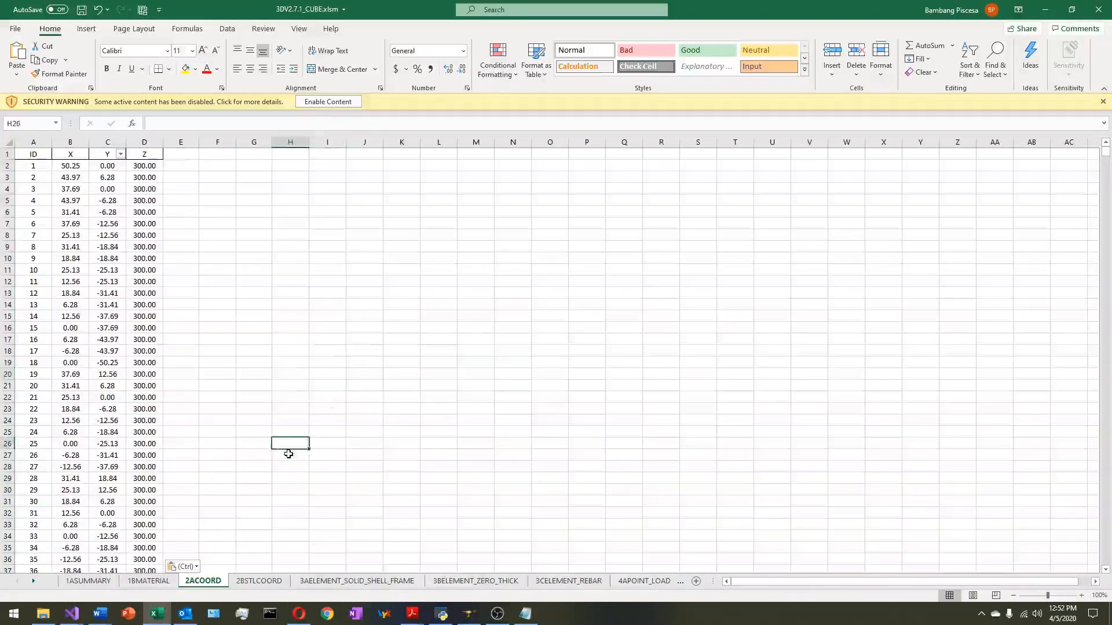
- Bring up the 3AELEMENT_SOLID_SHELL_FRAME sheet and examine the type 102 element lines after the nodes in Mesh_2.dat
left_click(334, 578)
left_click(396, 433)
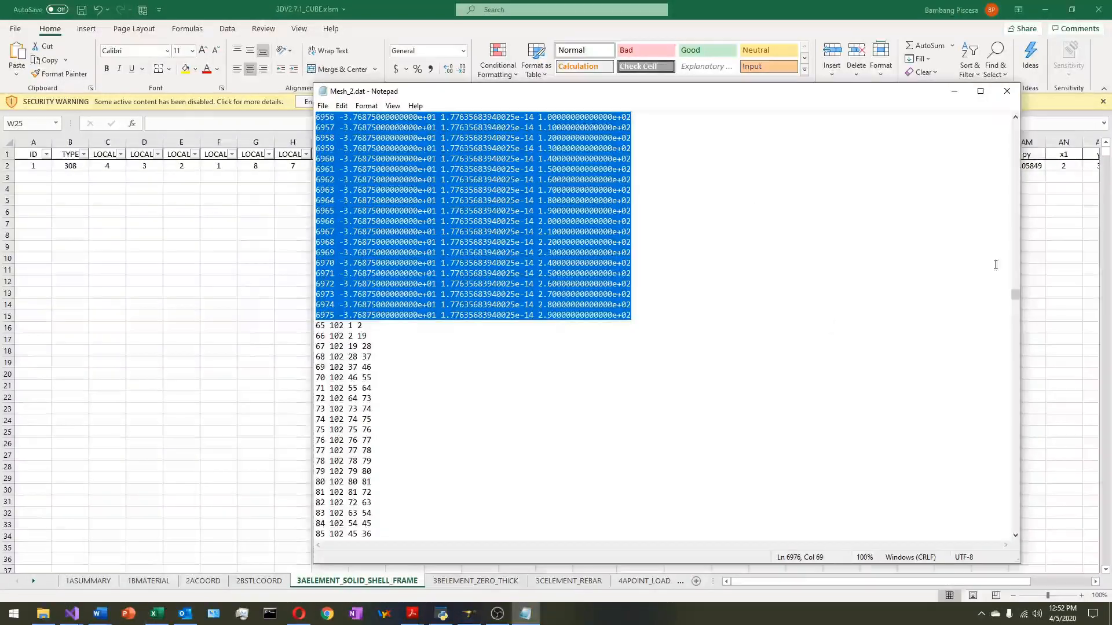
left_click(621, 374)
scroll(365, 346, "down", 2)
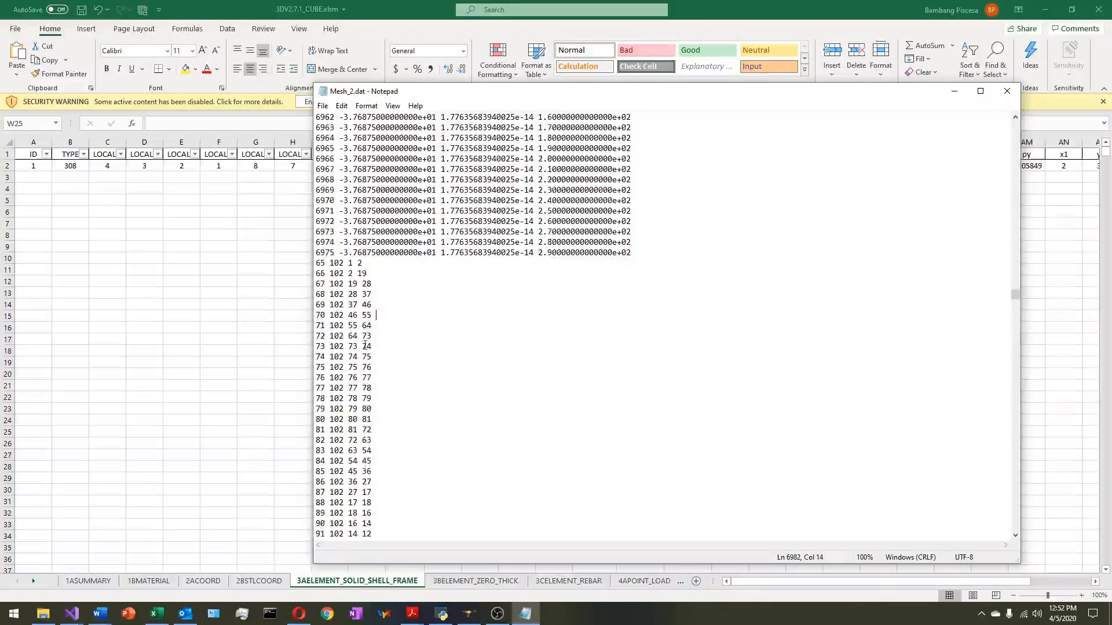
left_click_drag(329, 264, 338, 264)
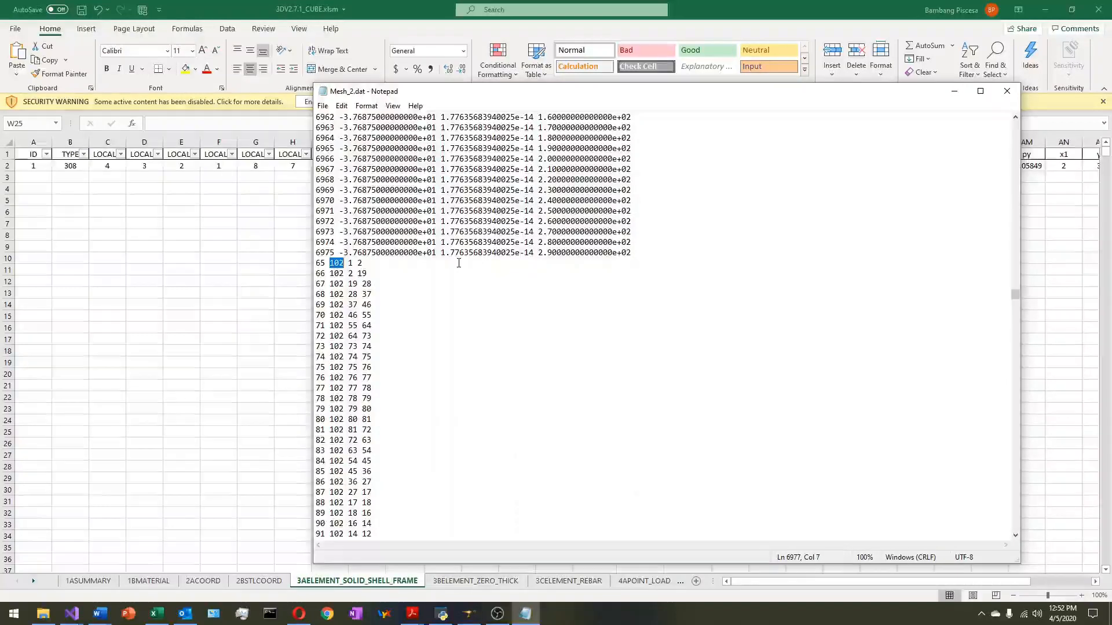
left_click(417, 333)
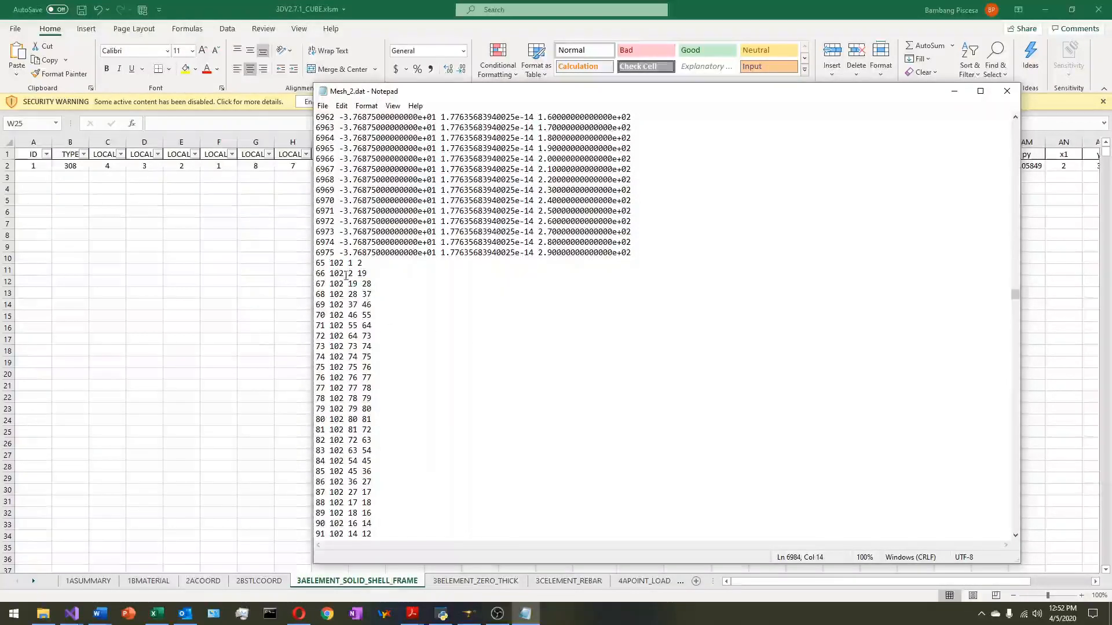
left_click_drag(337, 267, 349, 268)
- Examine the type 102, 204 and 308 element lines in Mesh_2.dat
left_click_drag(1013, 297, 1017, 335)
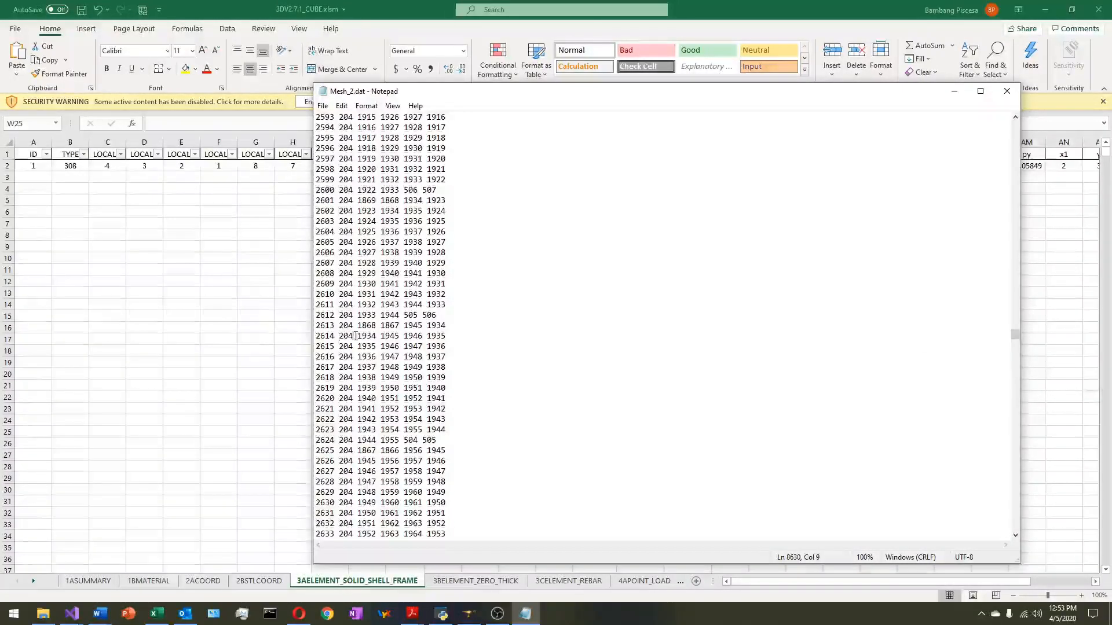
left_click_drag(1016, 337, 1009, 390)
scroll(674, 305, "up", 6)
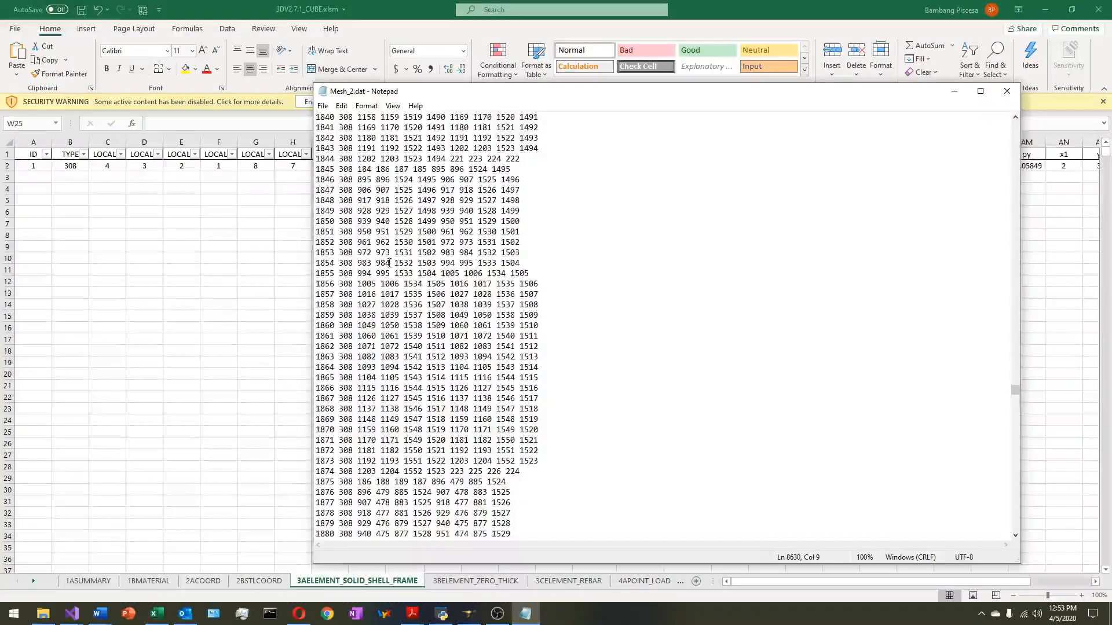
left_click(339, 222)
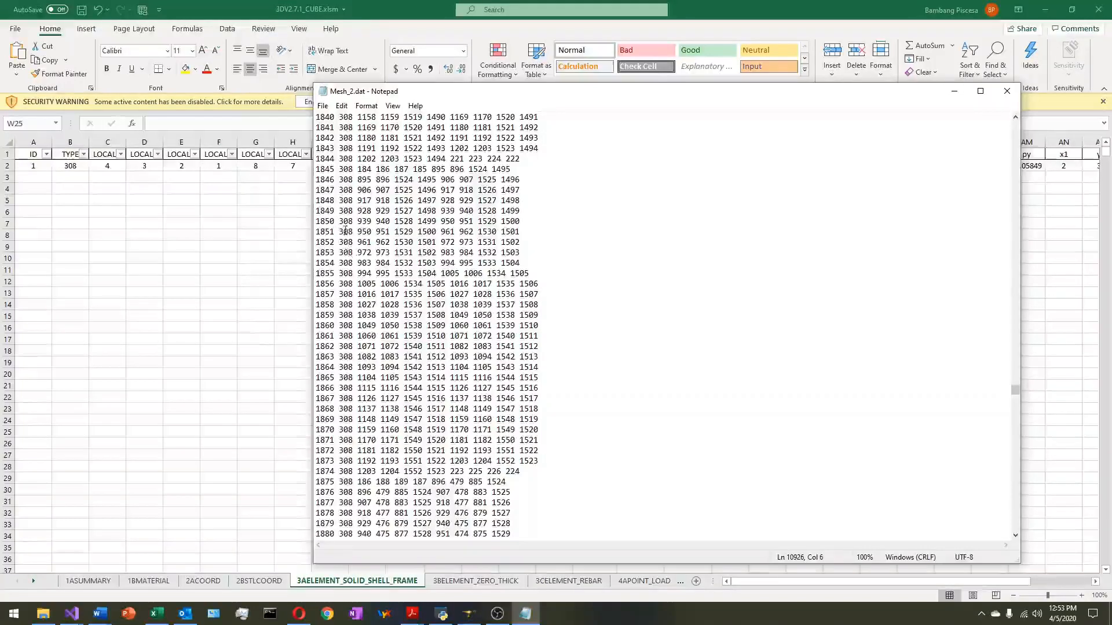
scroll(866, 248, "up", 20)
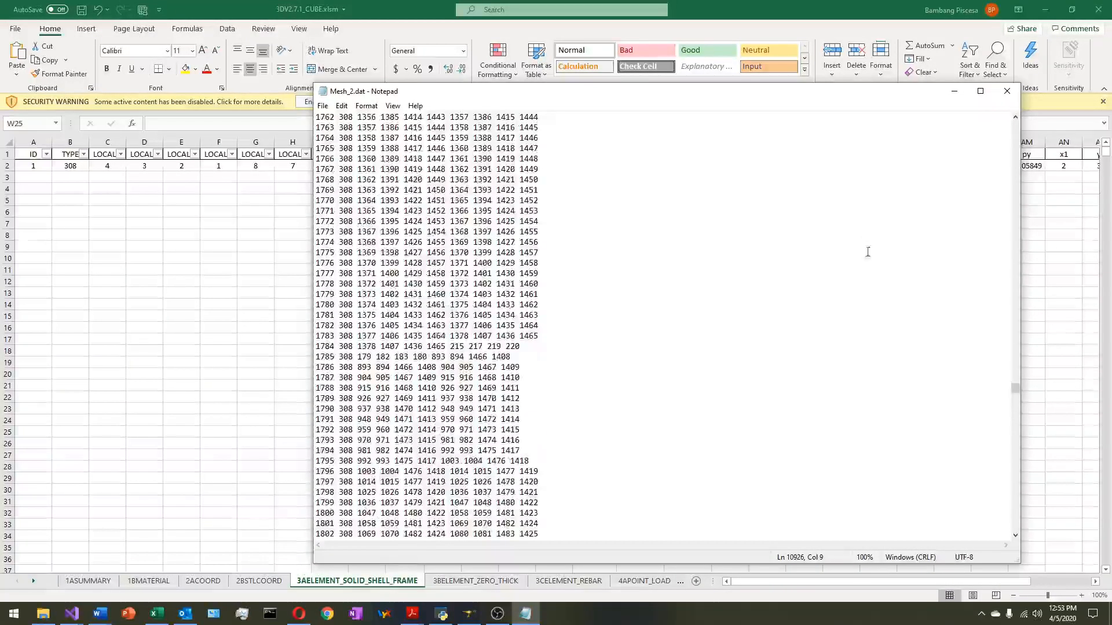
left_click_drag(1016, 389, 1016, 305)
left_click(601, 306)
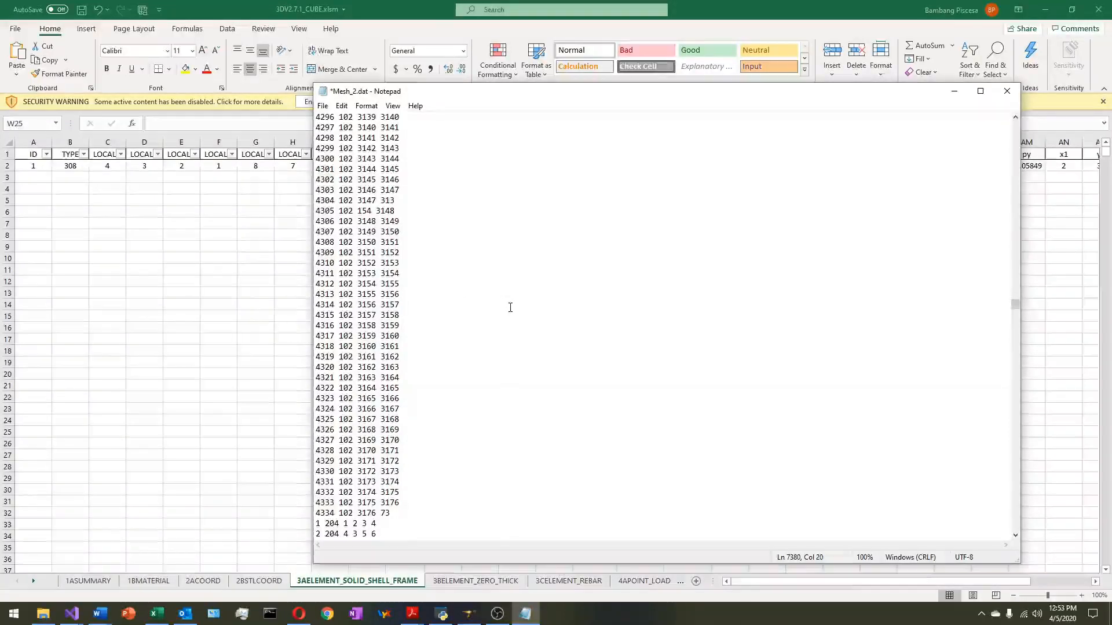
- Search Mesh_2.dat downward for 308 to locate the start of the type 308 element lines
key("ctrl+f")
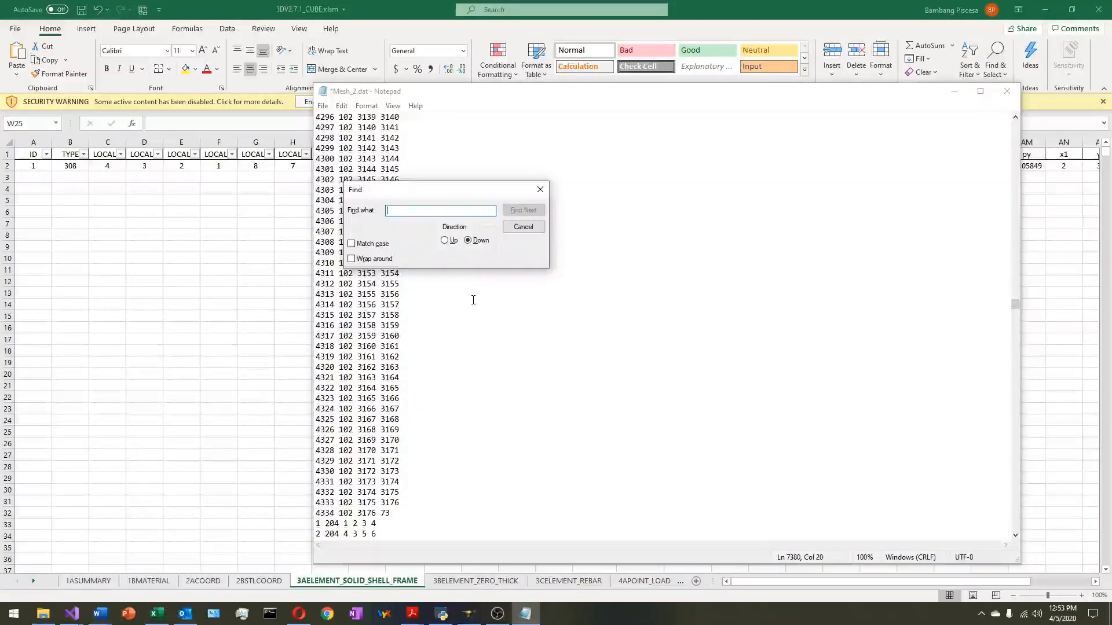
type("30")
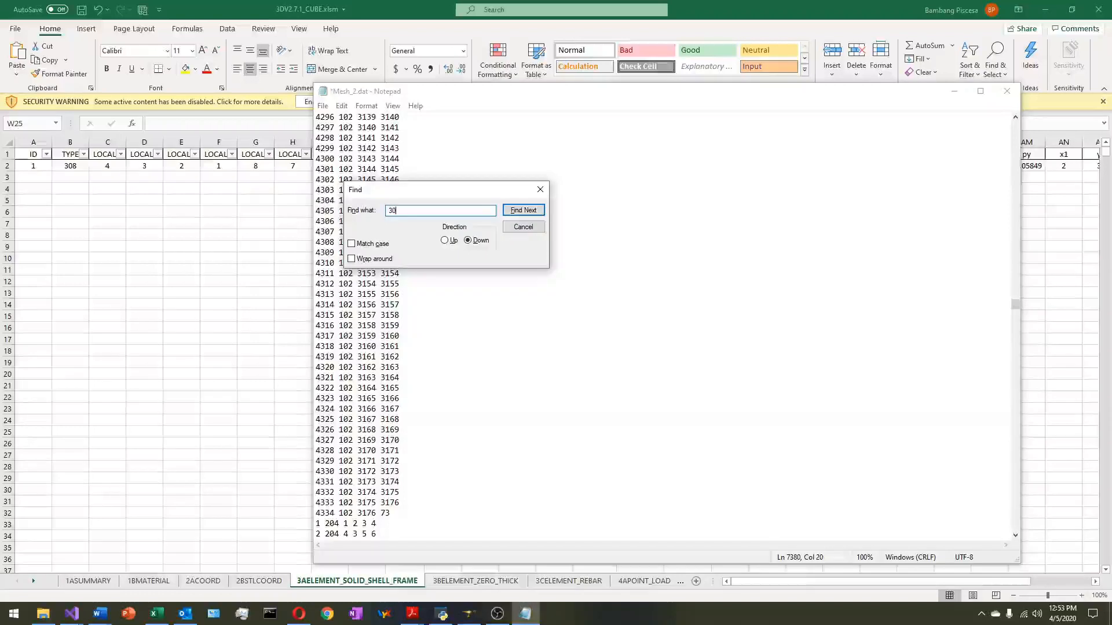
key("Return")
key("Return")
key("Return")
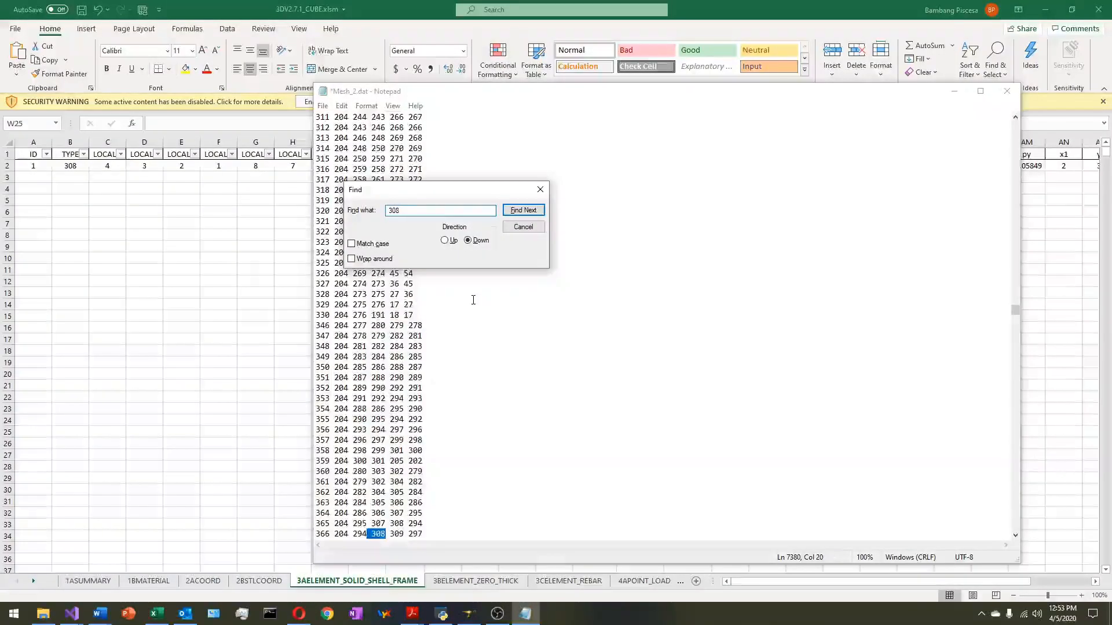
key("Return")
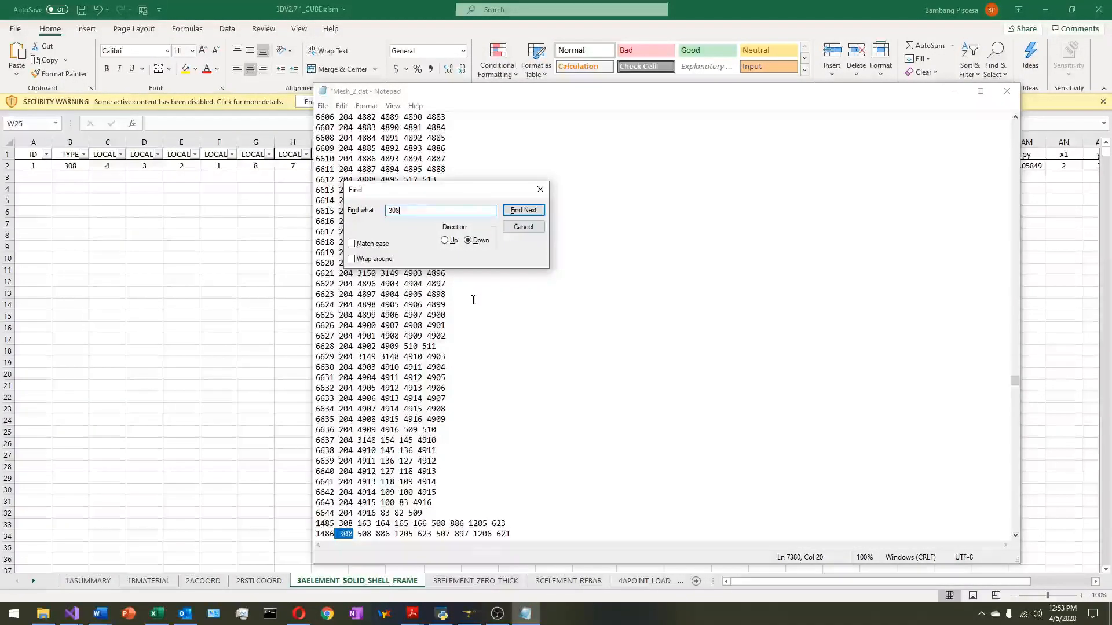
- Select and copy all type 308 element lines, from element 1485 to element 9584, in Mesh_2.dat
key("Escape")
scroll(420, 381, "down", 5)
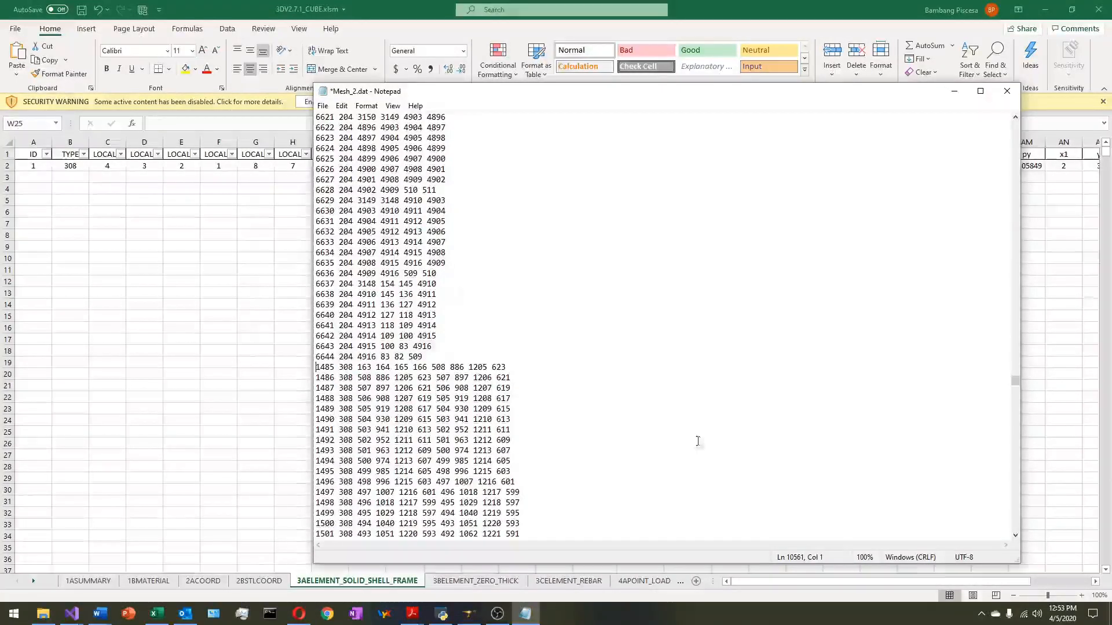
left_click_drag(1016, 381, 1022, 547)
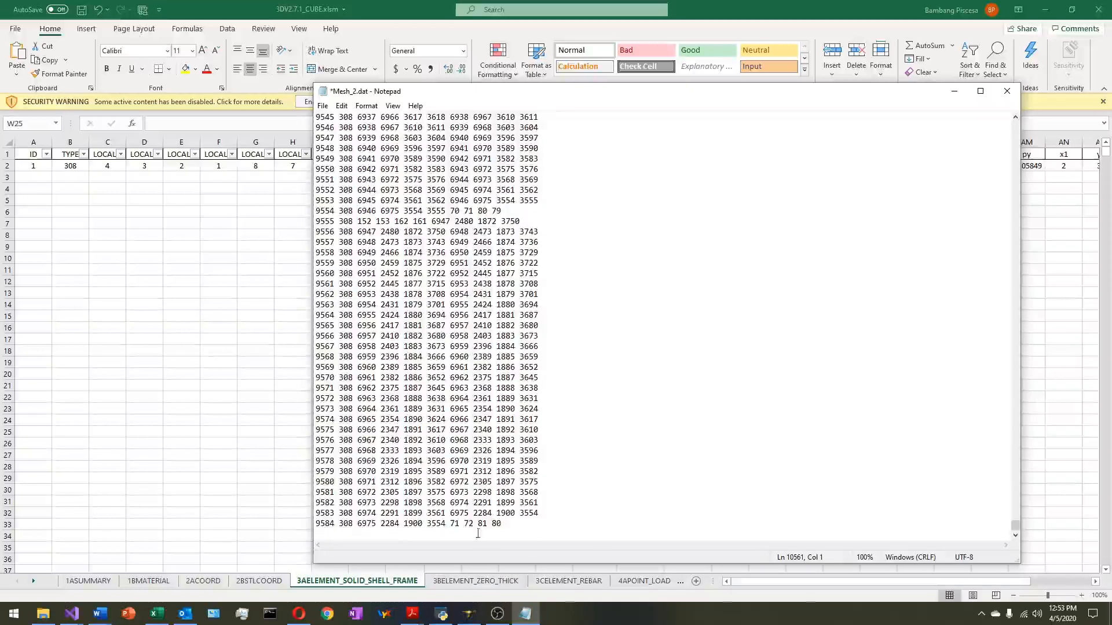
key("ctrl+a")
- Paste the element lines into the 3AELEMENT_SOLID_SHELL_FRAME sheet from cell A2, split into the ID, TYPE and LOCAL columns and replacing the existing data
key("alt+Tab")
left_click(33, 165)
left_click(16, 74)
key("Escape")
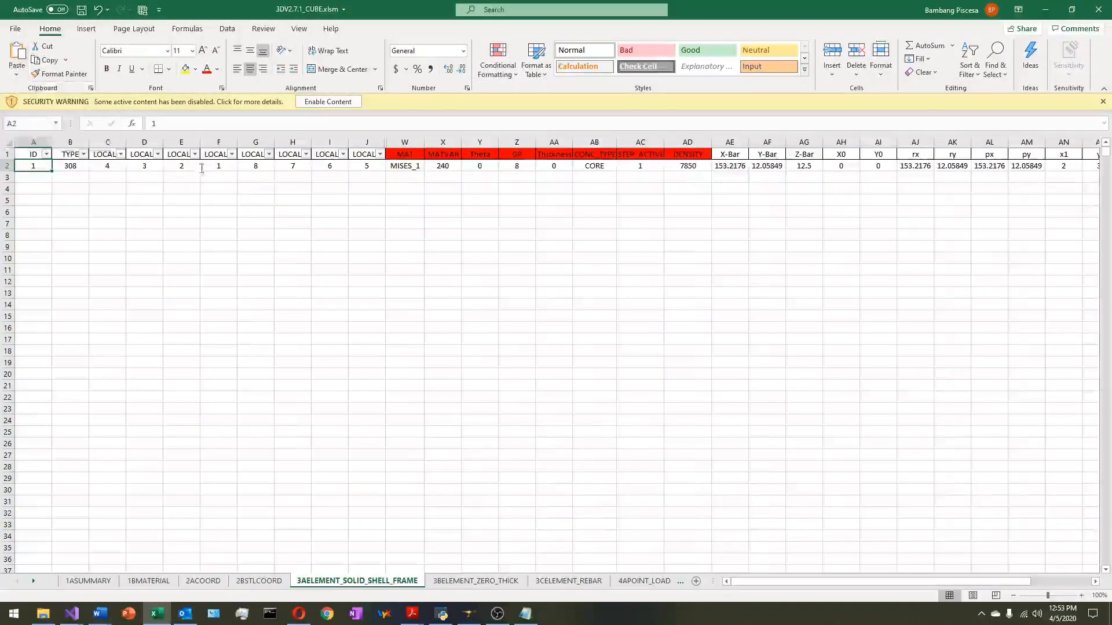
left_click(373, 398)
left_click(429, 398)
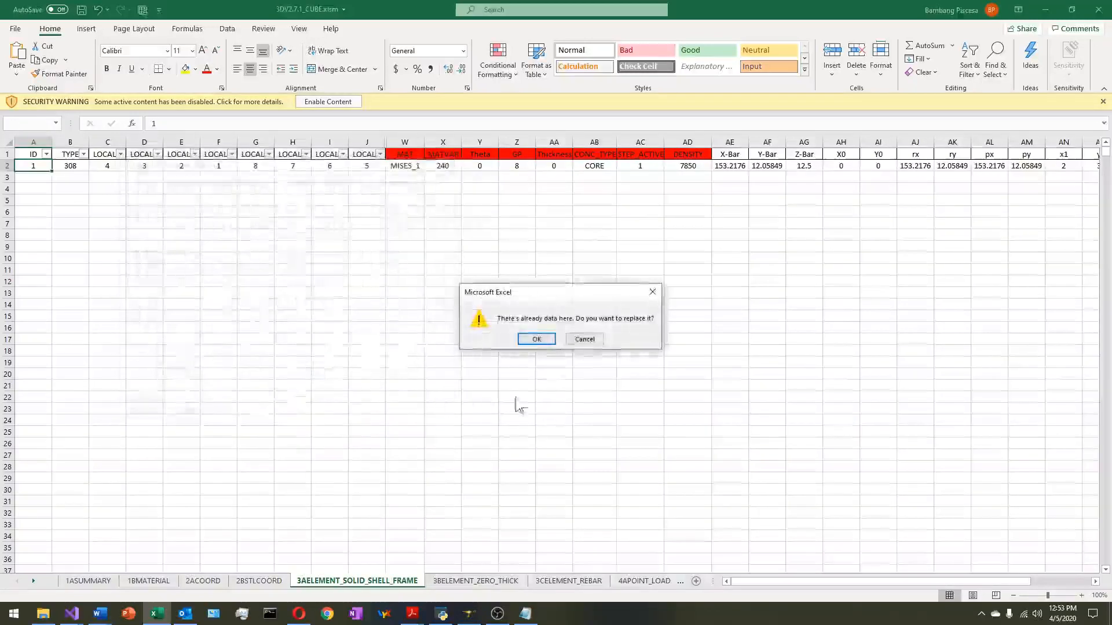
left_click(535, 340)
left_click(505, 340)
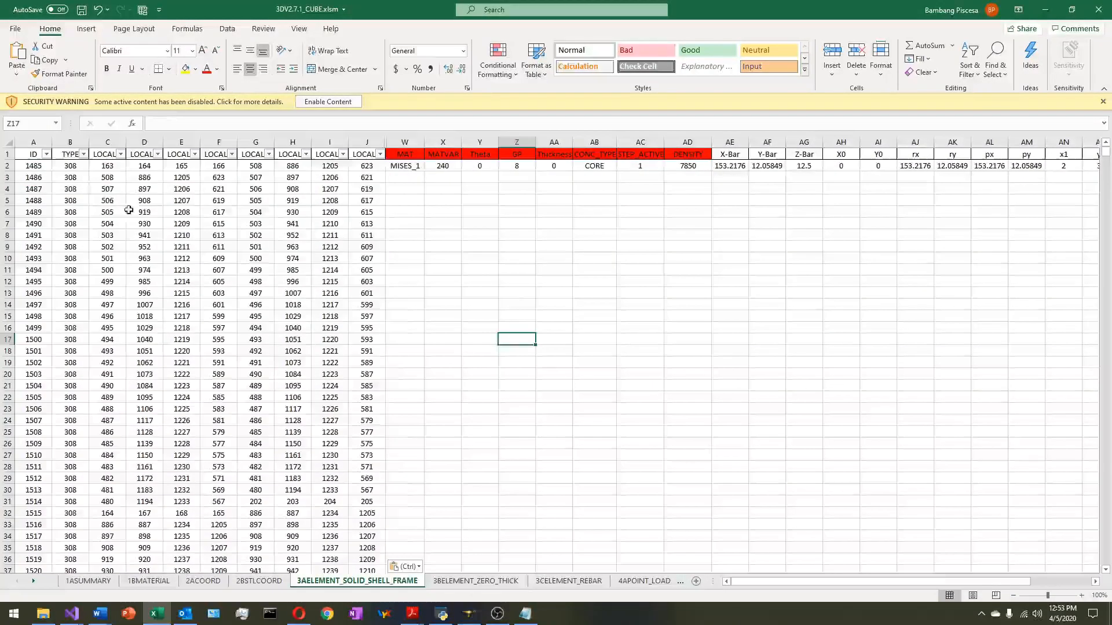
- Renumber the ID column consecutively from 1 in cell A2 down through all element rows
left_click(45, 168)
type("1")
key("ctrl+Return")
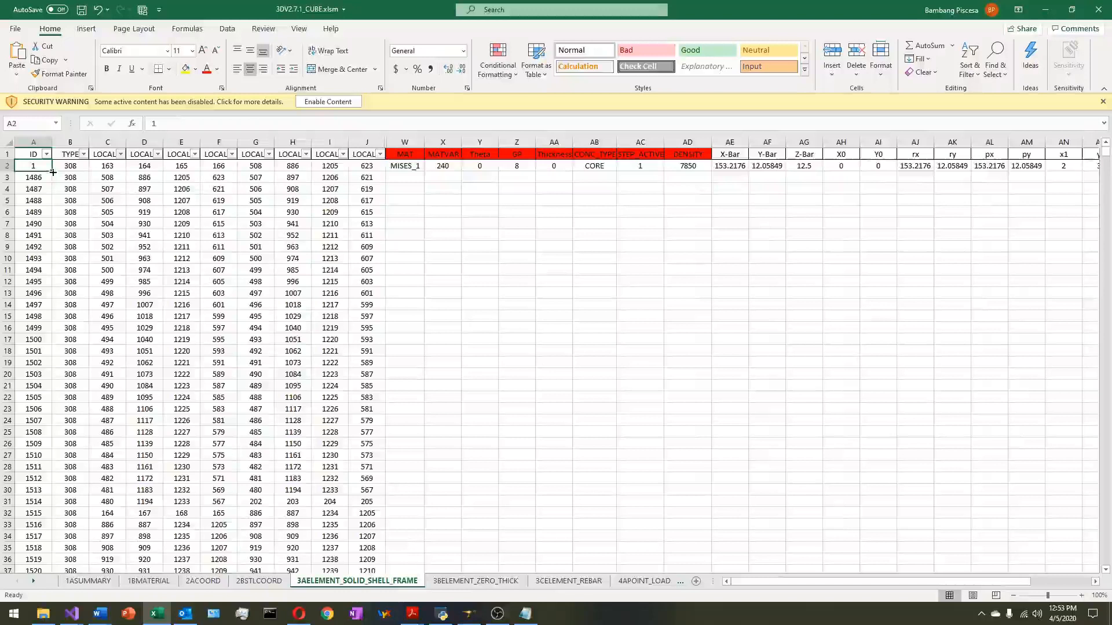
left_click_drag(53, 172, 52, 183, "ctrl")
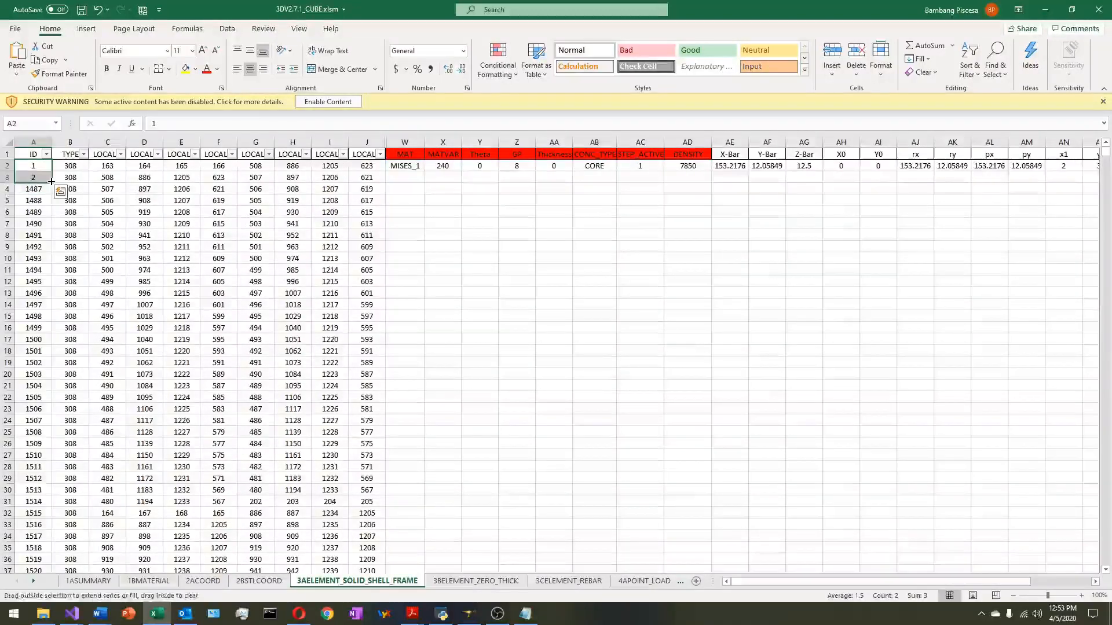
double_click(52, 181)
left_click(490, 249)
- Set the MAT value of the first element in cell W2 to PISCESA_1
left_click(409, 176)
key("Up")
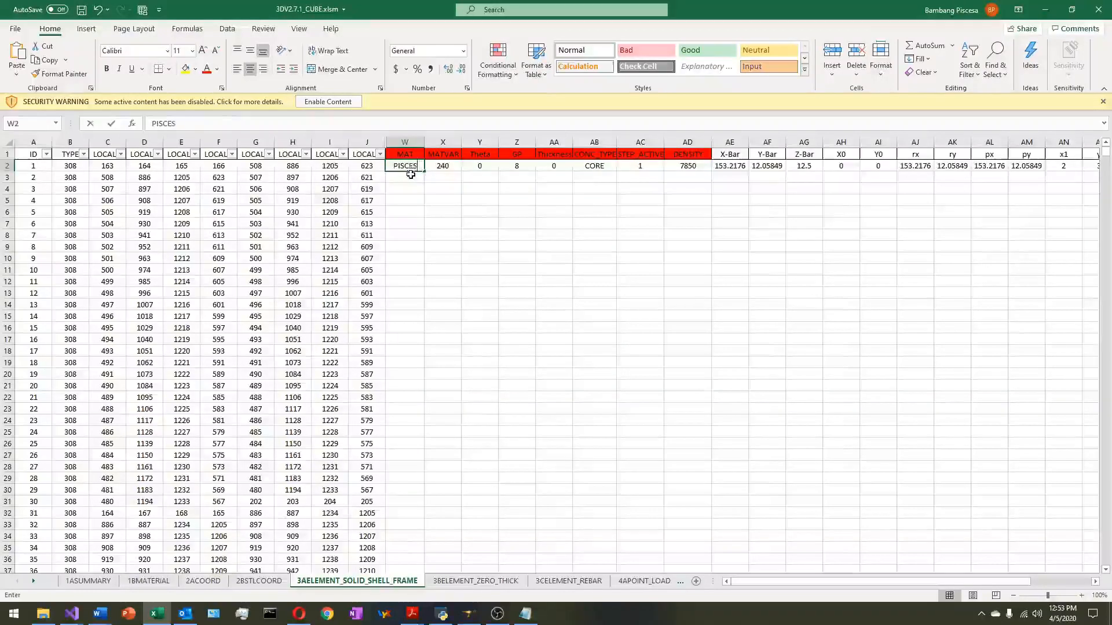
key("Return")
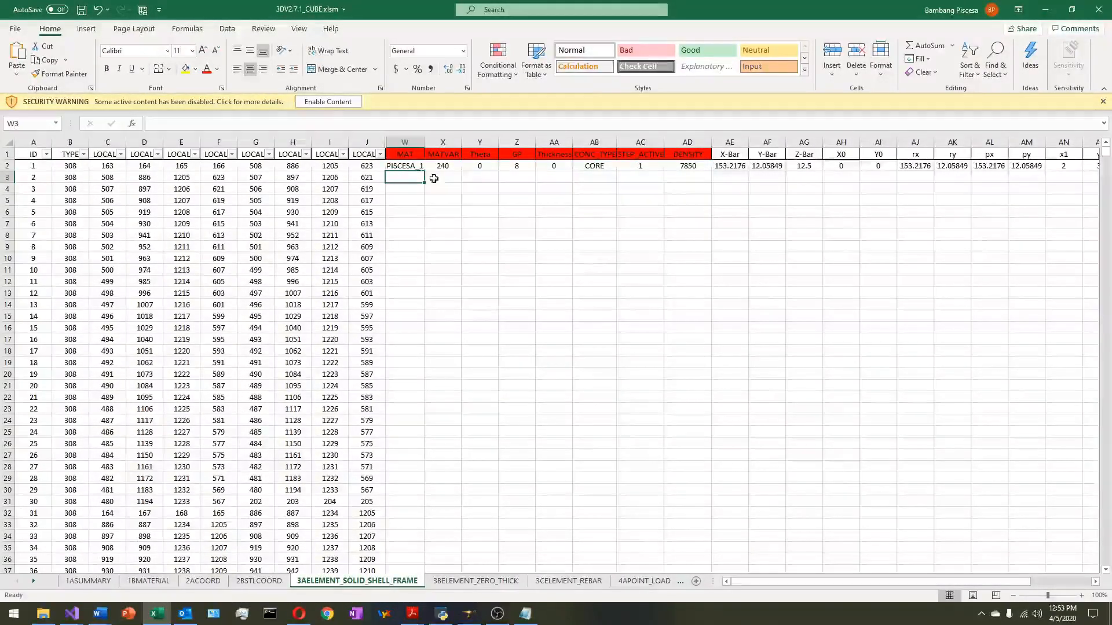
- Check the PISCESA_? concrete model and its material number 1 in the 1BMATERIAL sheet, and return to the first element's MAT cell
left_click(148, 581)
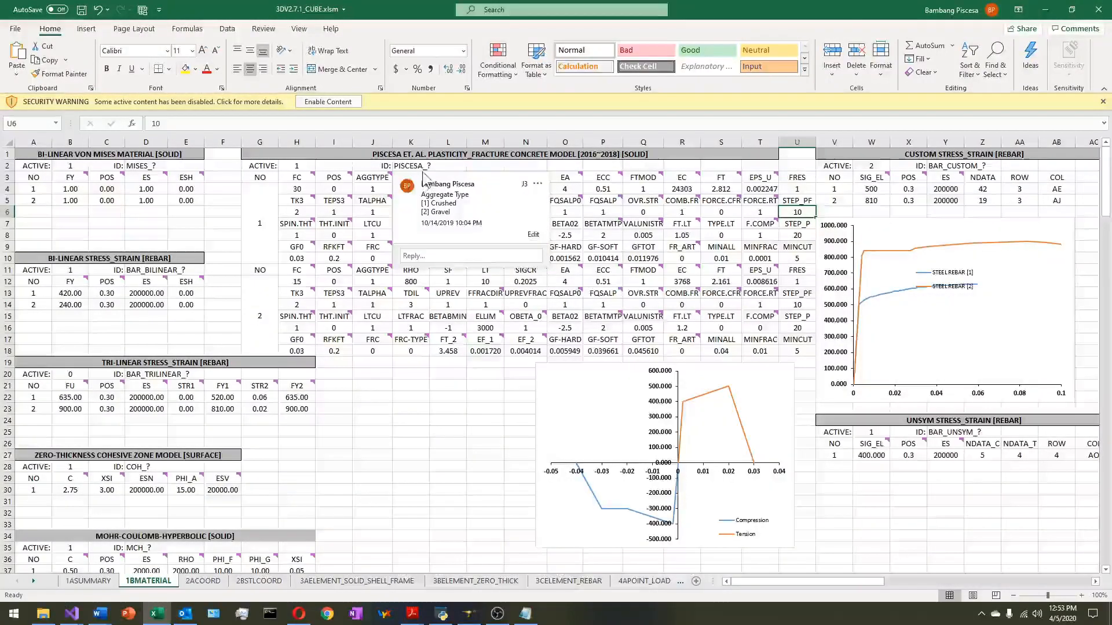
left_click(297, 166)
left_click(269, 207)
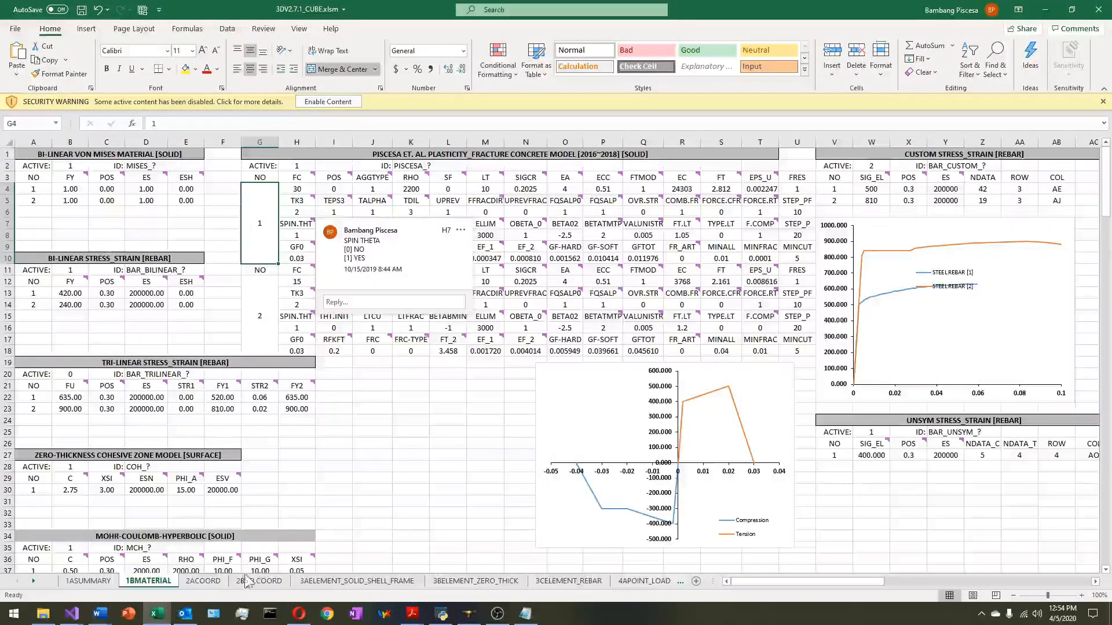
left_click(340, 581)
left_click(413, 166)
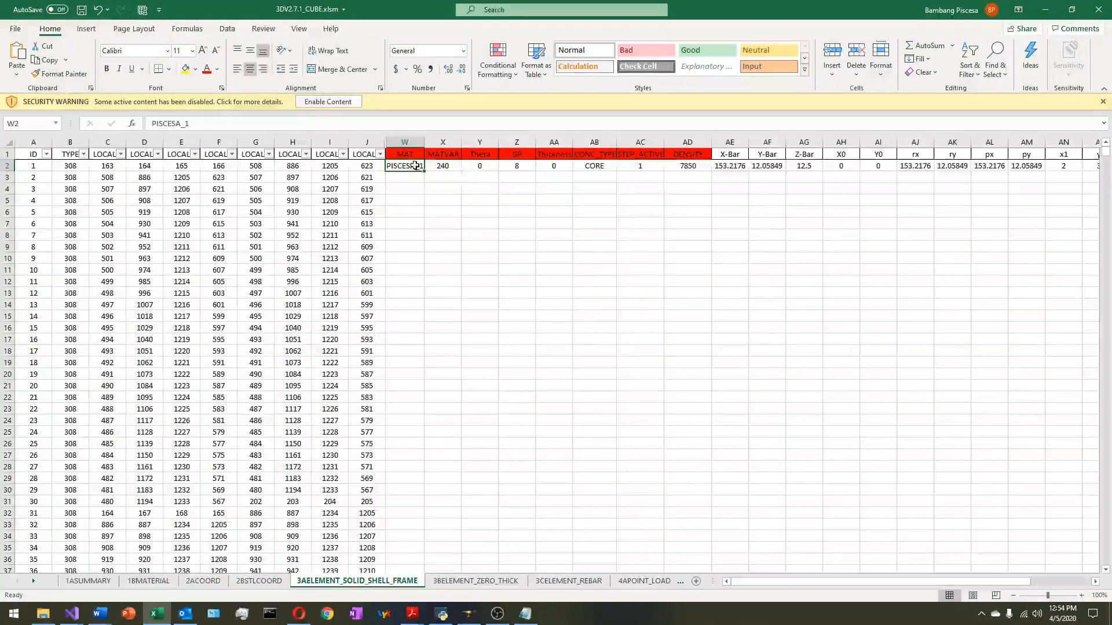
- Set the first element's MATVAR value in cell X2 to 30
left_click(455, 165)
type("30")
key("Return")
key("Up")
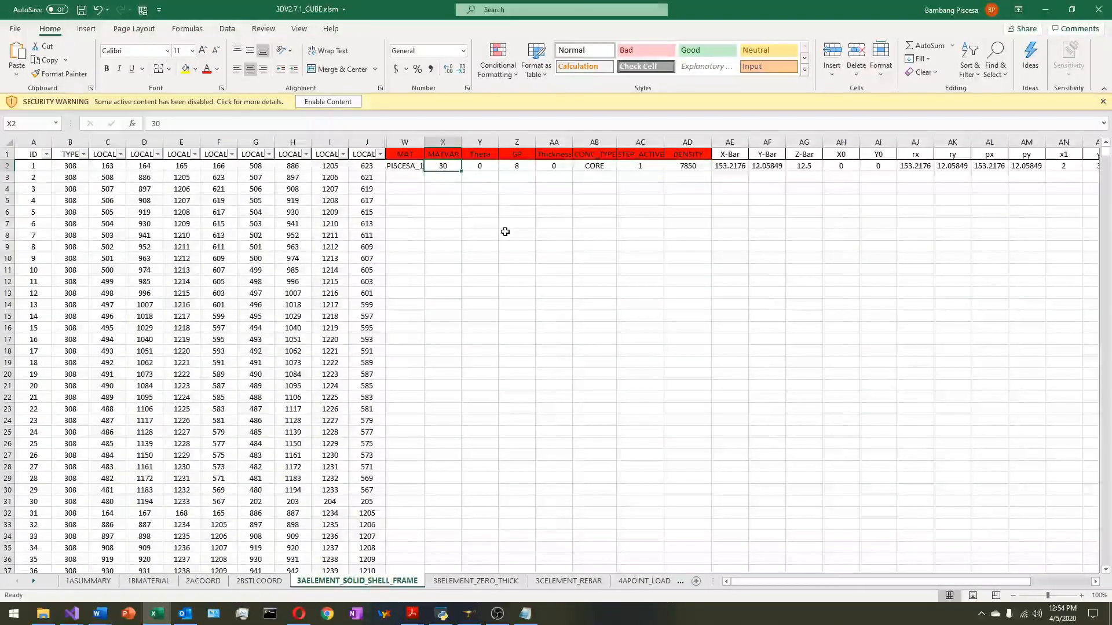
- Review the first element's Theta to STEP_ACTIVE values and set its DENSITY in cell AD2 to 2200
key("Right")
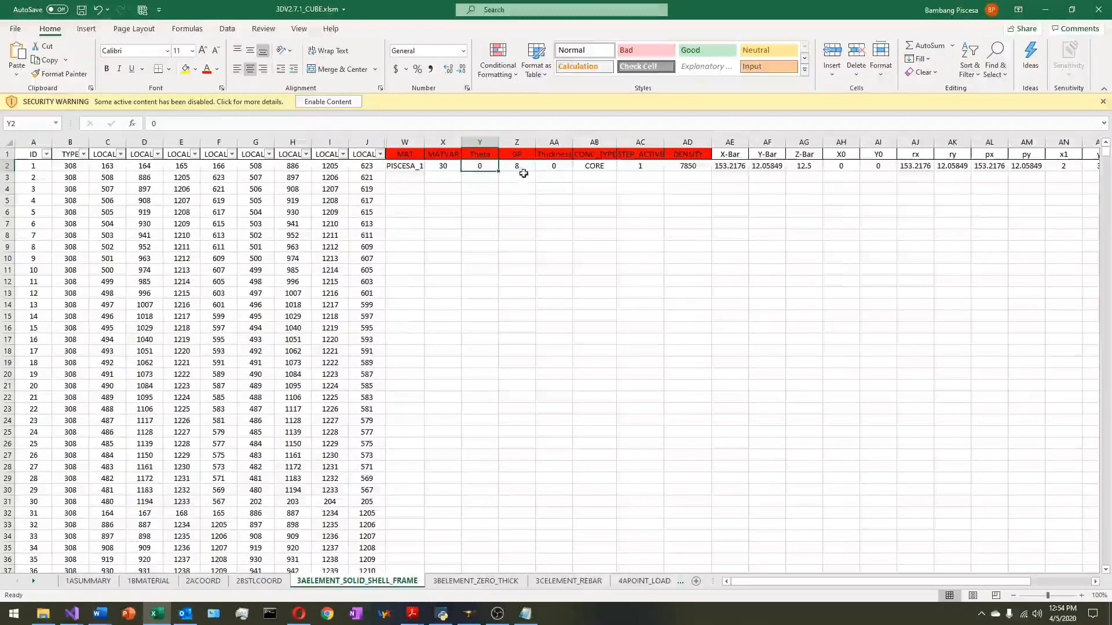
key("Right")
key("Right")
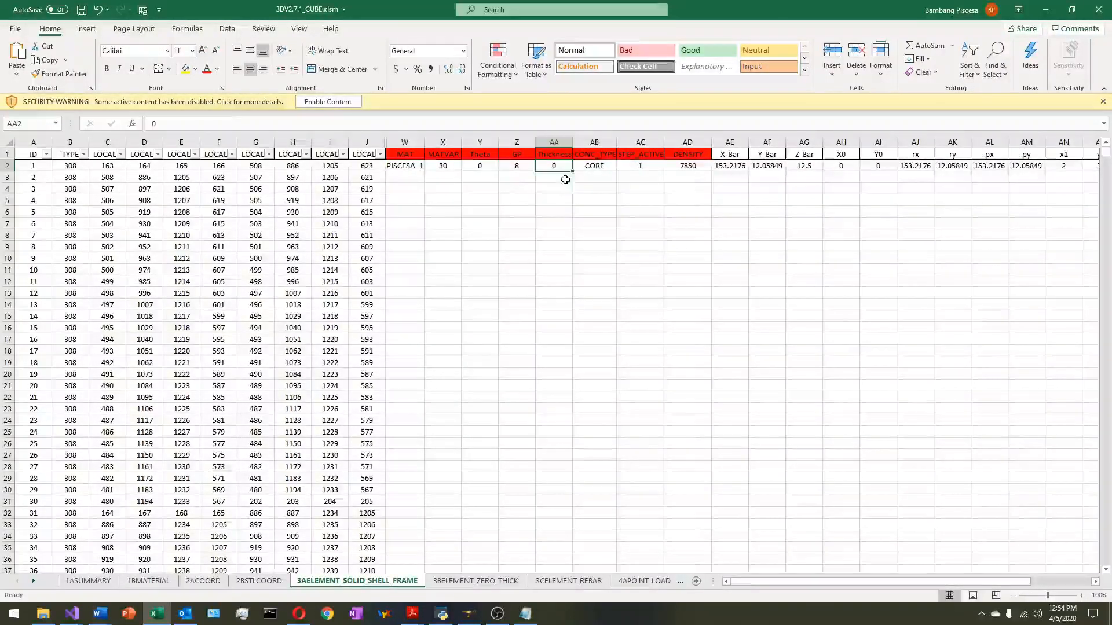
key("Right")
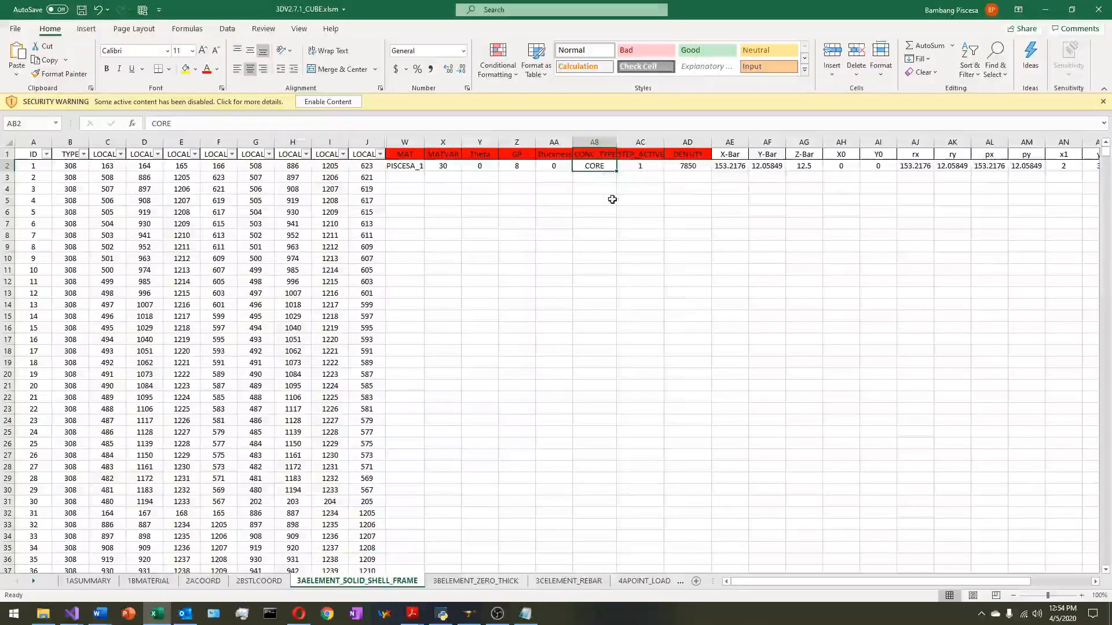
left_click(640, 166)
key("Right")
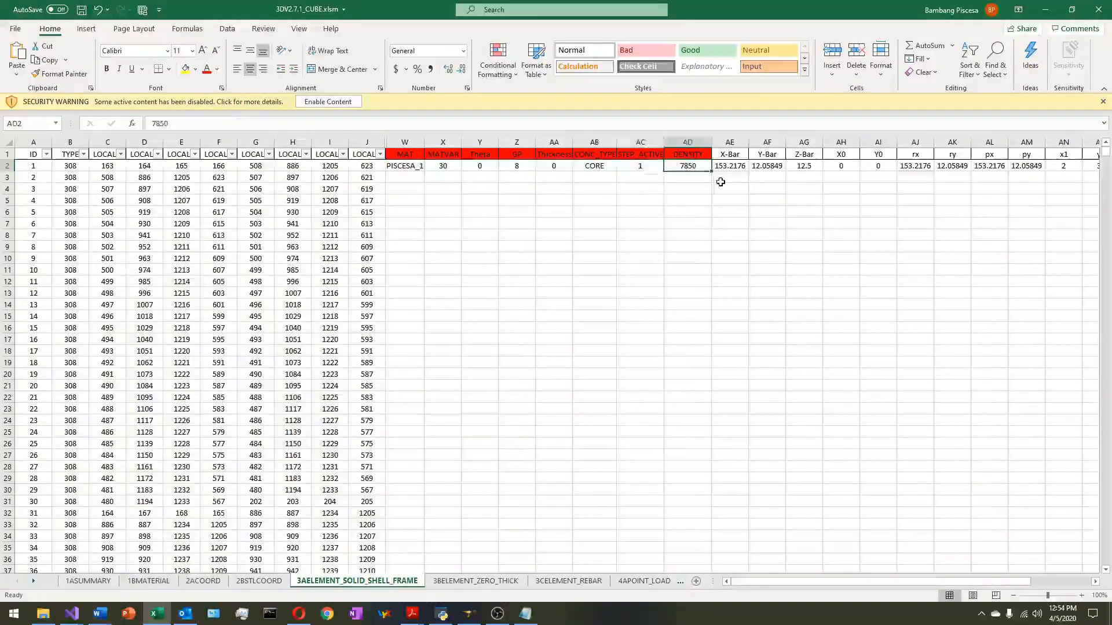
type("2400")
key("BackSpace")
key("BackSpace")
key("BackSpace")
type("200")
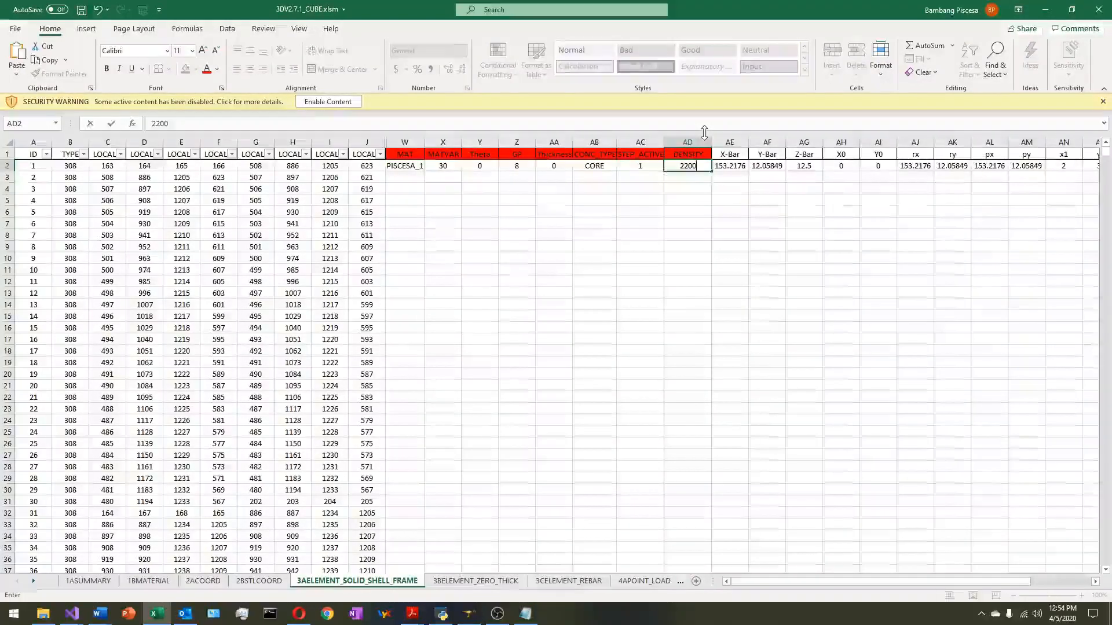
key("Return")
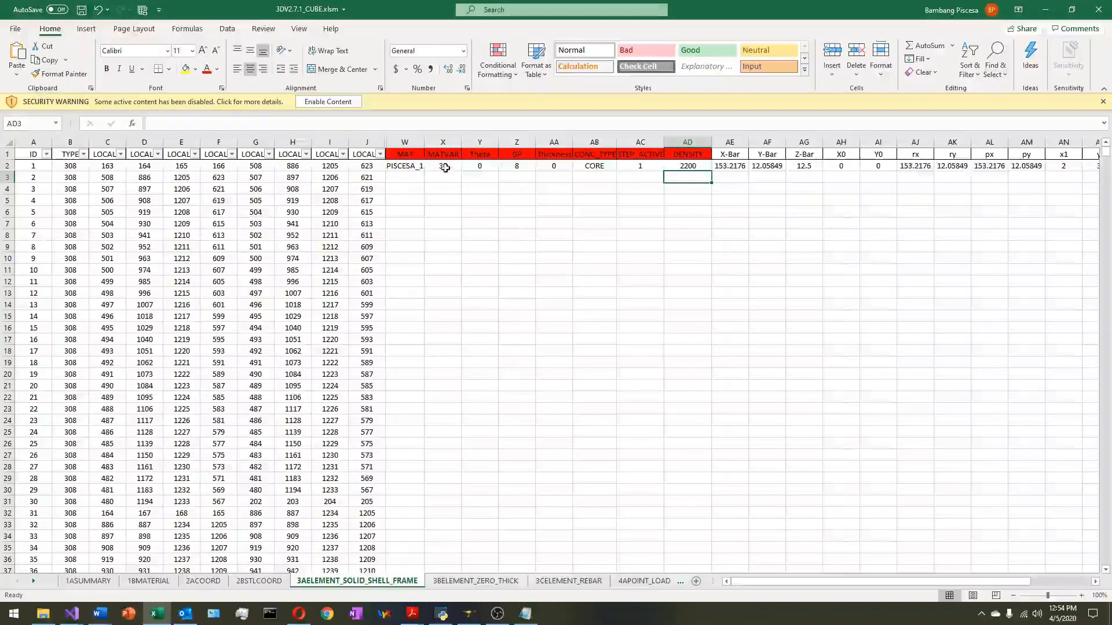
- Fill the first element's MAT to DENSITY values down through all element rows, with PISCESA_1 repeated unchanged in the MAT column
left_click_drag(403, 165, 712, 172)
double_click(712, 171)
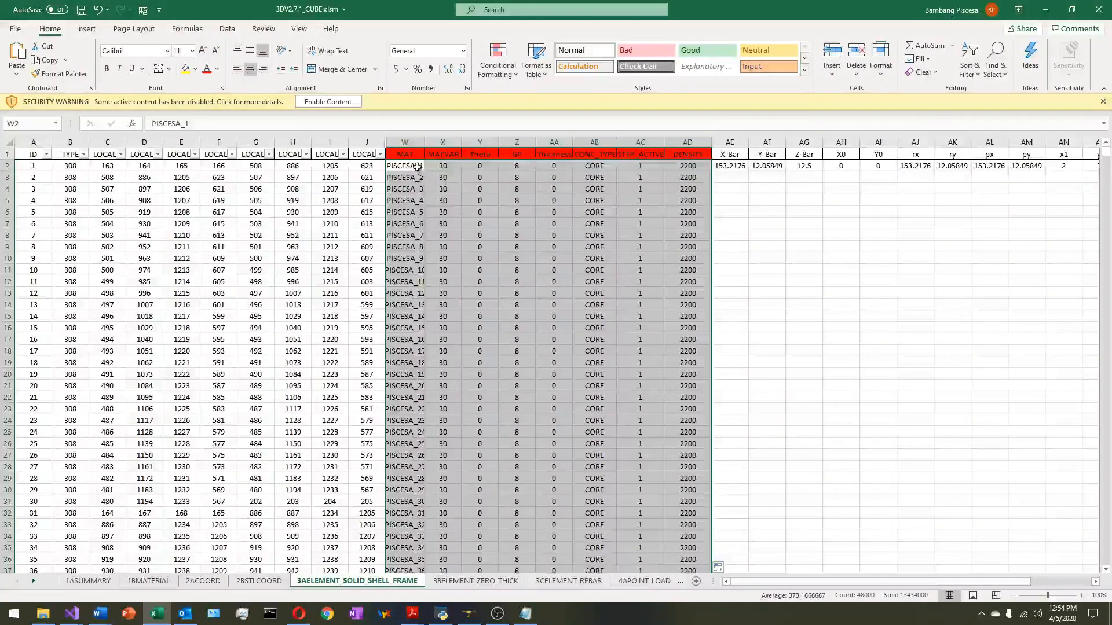
left_click(415, 166)
left_click_drag(425, 172, 416, 185)
left_click(416, 186)
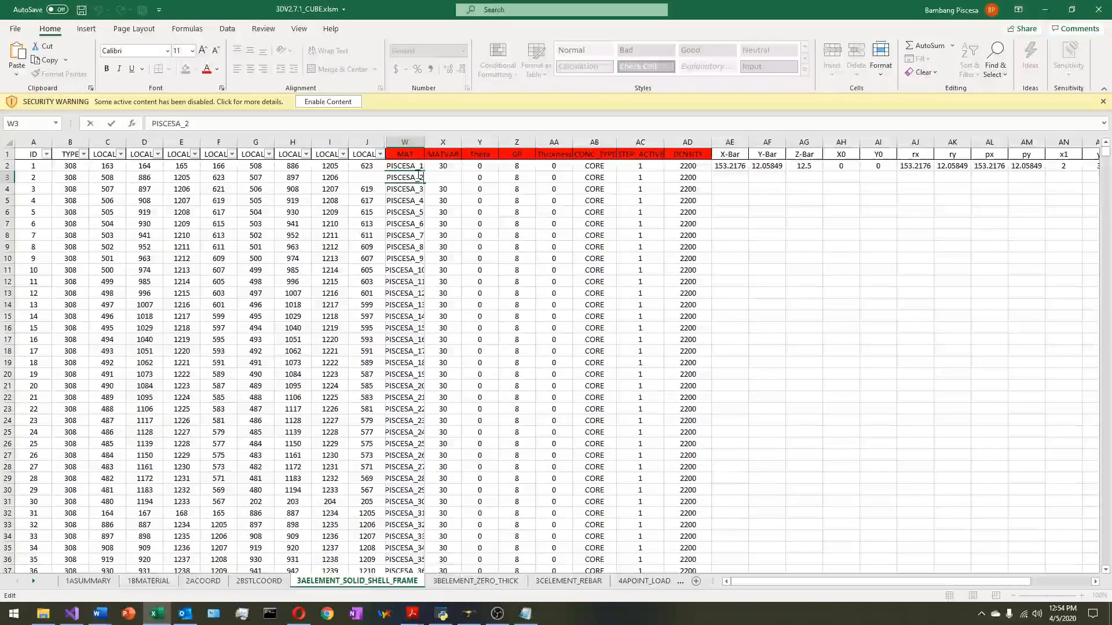
left_click(415, 166)
left_click_drag(424, 172, 425, 184, "ctrl")
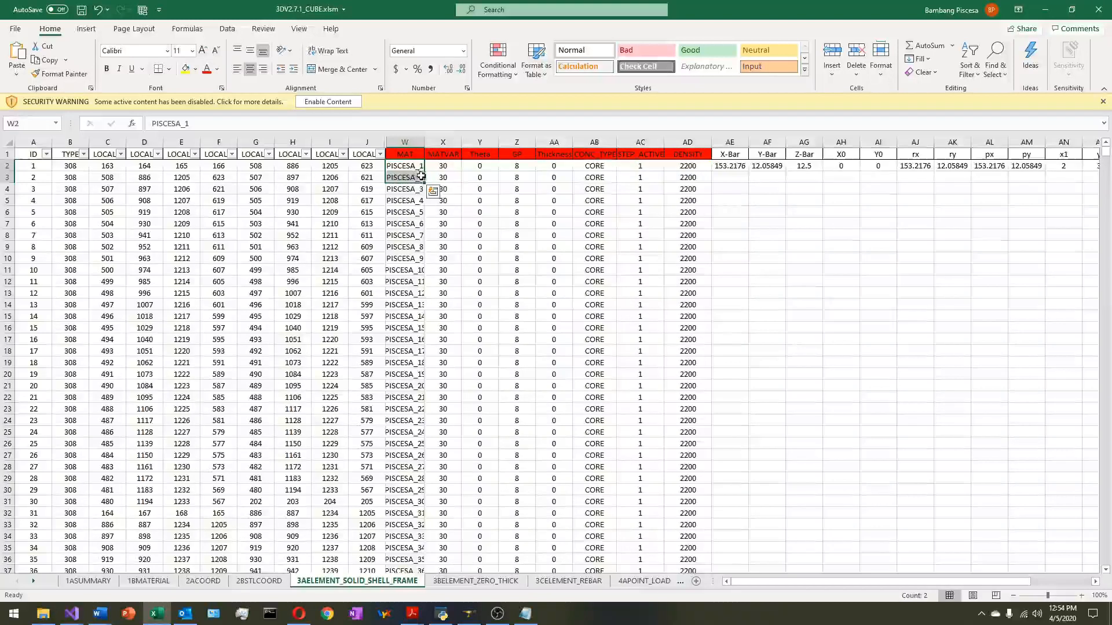
double_click(425, 184)
left_click(595, 340)
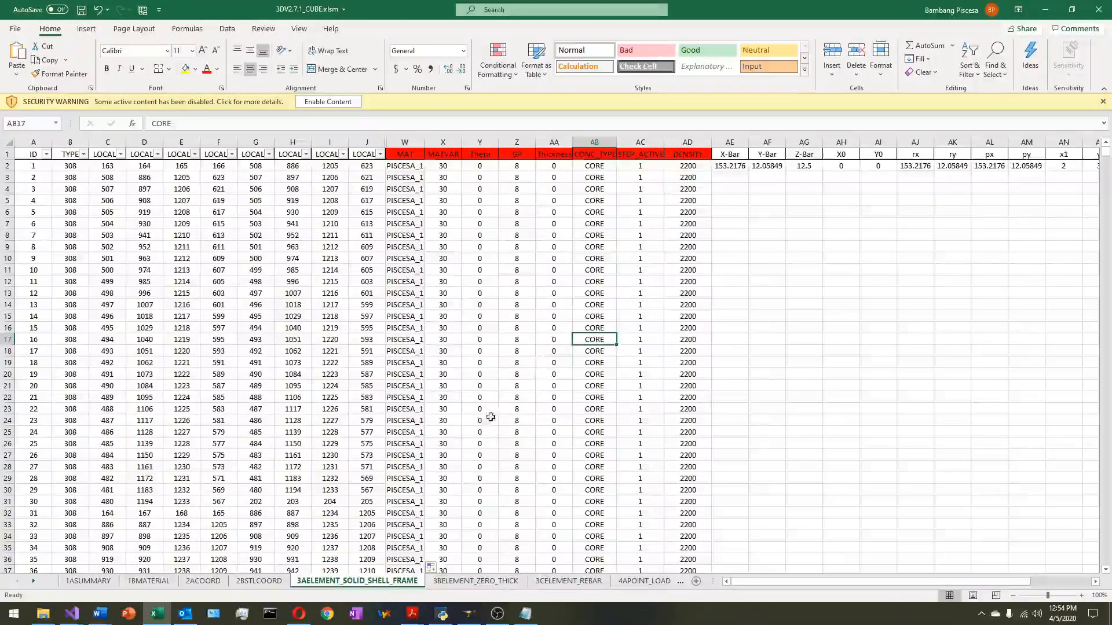
- Look through the zero-thickness element, rebar element, point load, normal load, traction load and rebar prestress sheets
left_click(468, 582)
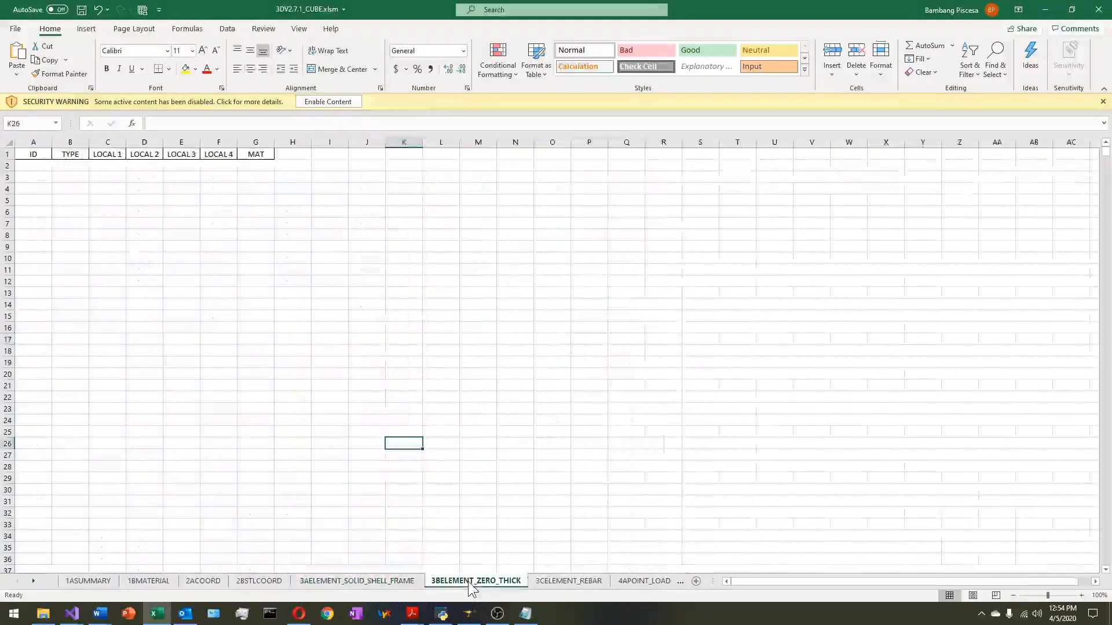
left_click(578, 581)
left_click(646, 582)
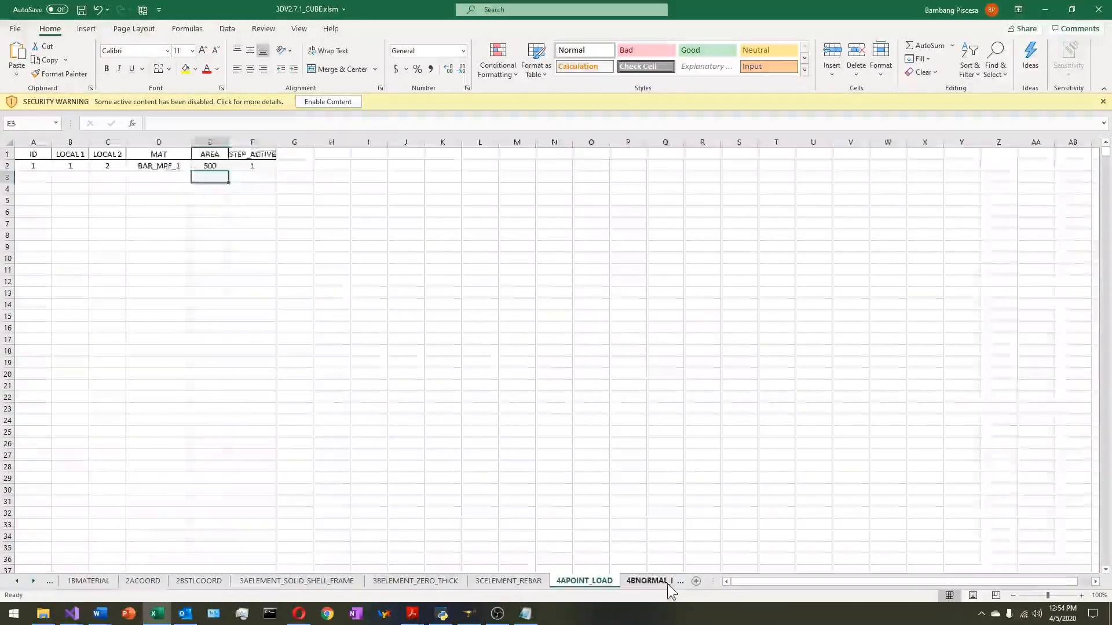
left_click(642, 581)
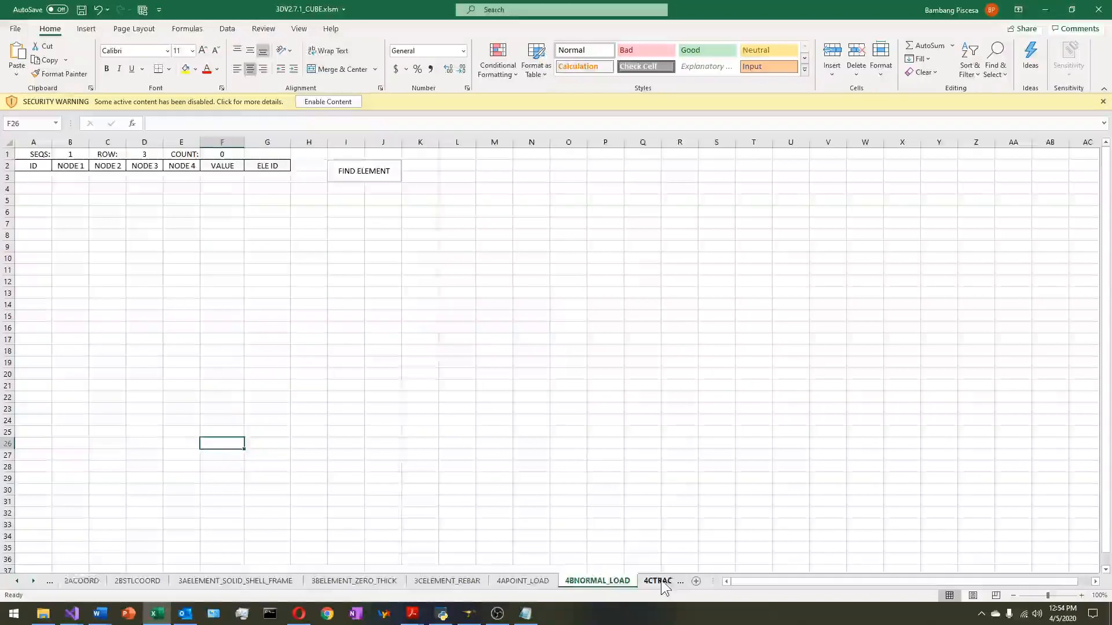
left_click(662, 580)
left_click(681, 581)
left_click(417, 581)
- Clear the old restraint entries below the headers in the 5RESTRAINT sheet
left_click(483, 581)
left_click_drag(394, 304, 33, 178)
key("Delete")
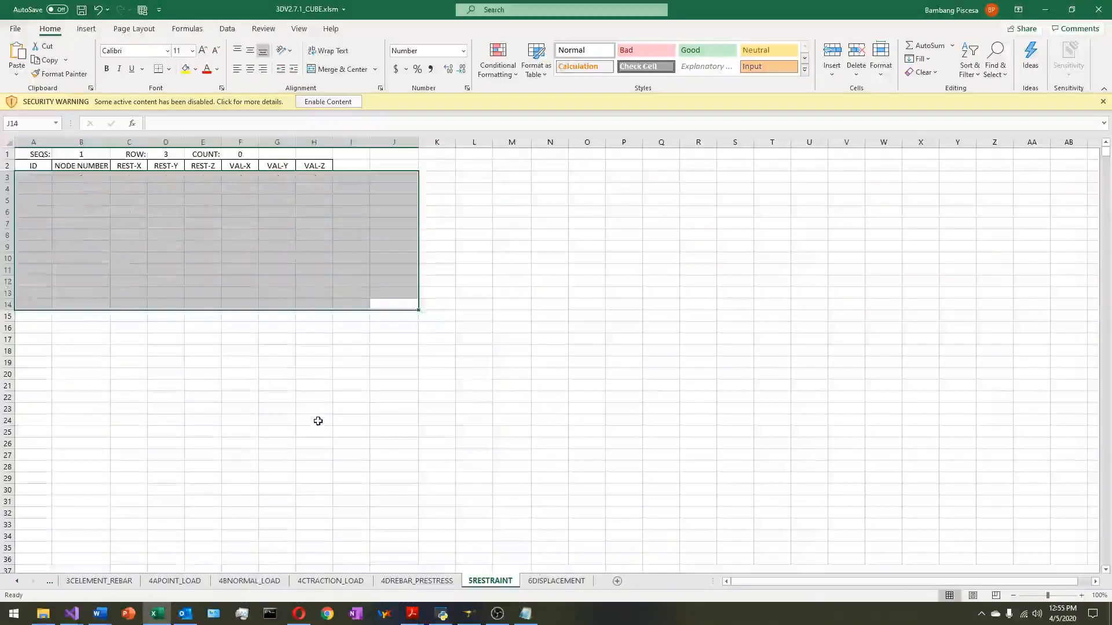
left_click(314, 420)
- Switch to Notepad and close Mesh_2.dat without saving its changes
left_click(525, 614)
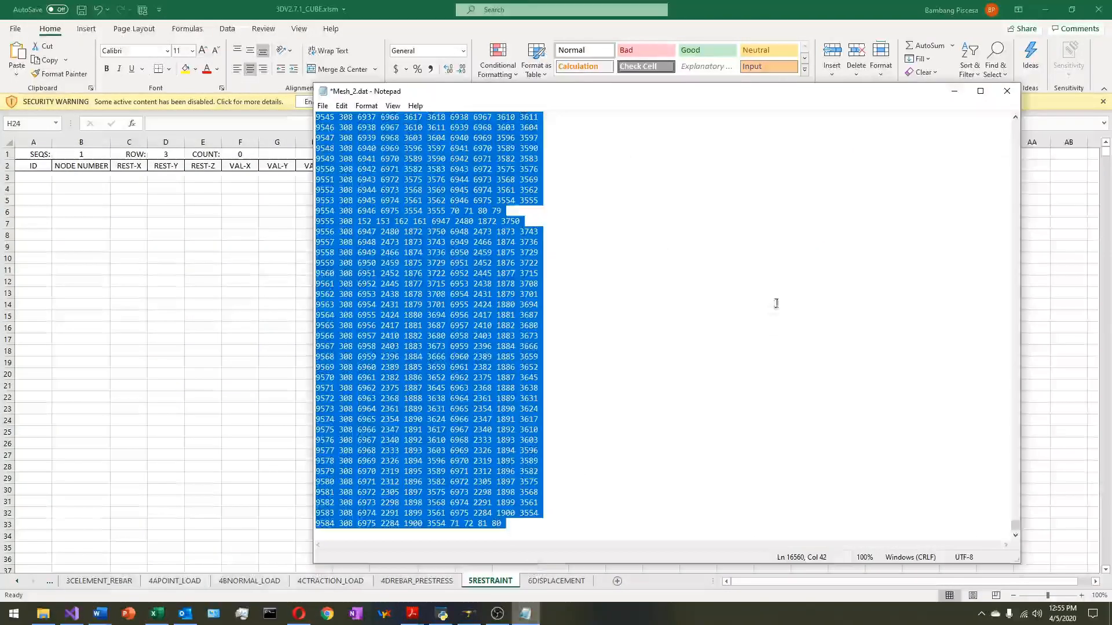
left_click(1009, 94)
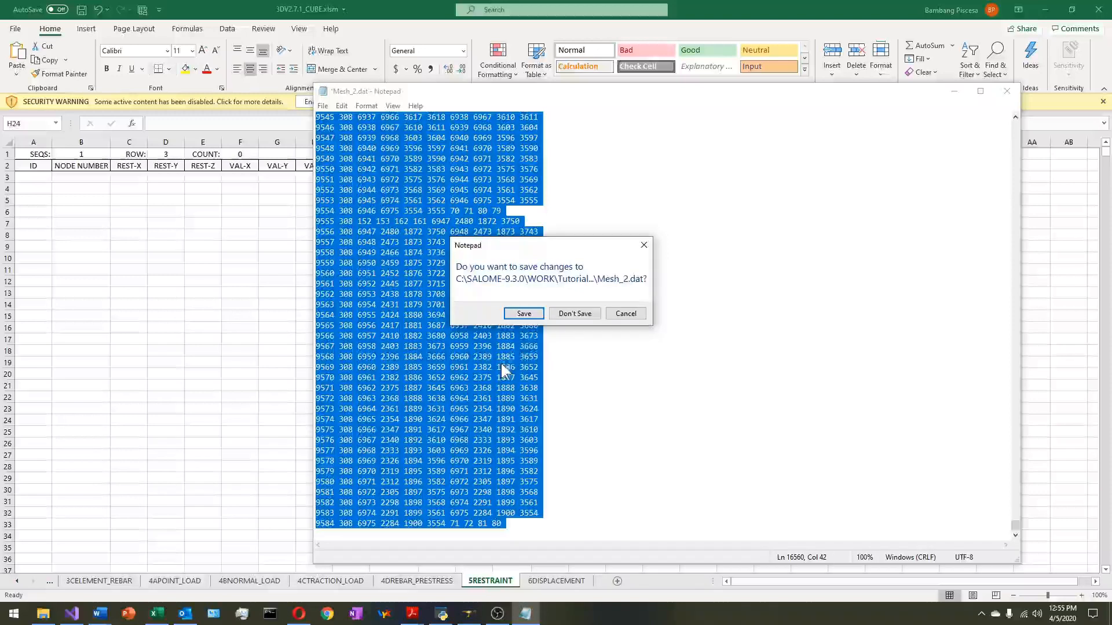
left_click(575, 314)
- Open DISP.dat from the Tutorial_Cyl DATA folder and copy its node coordinate lines from node 1 to 417
left_click(43, 614)
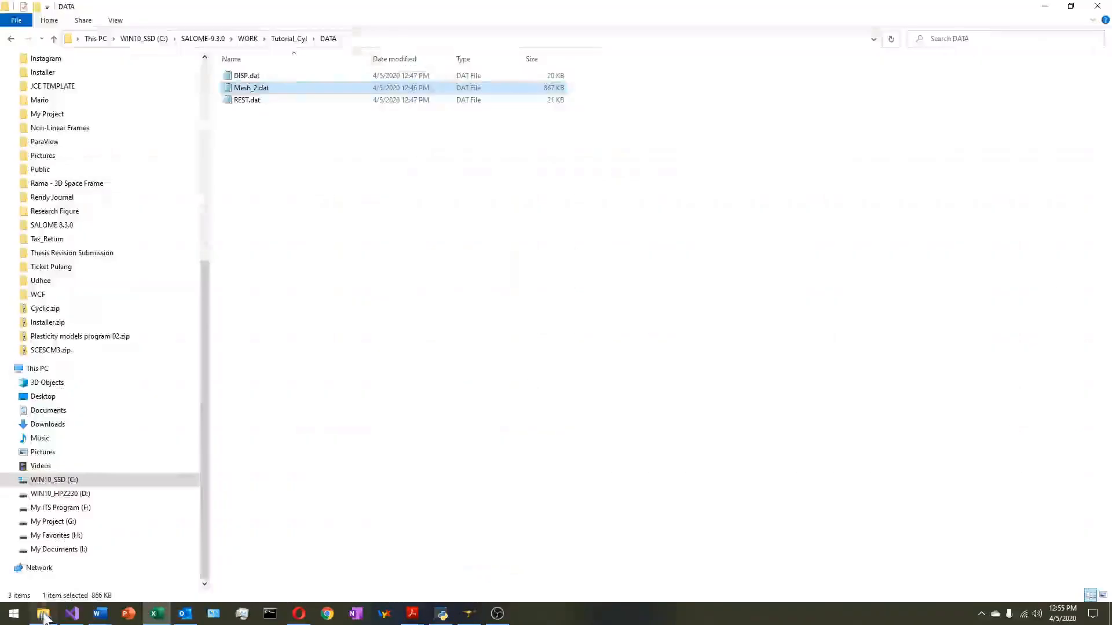
double_click(268, 77)
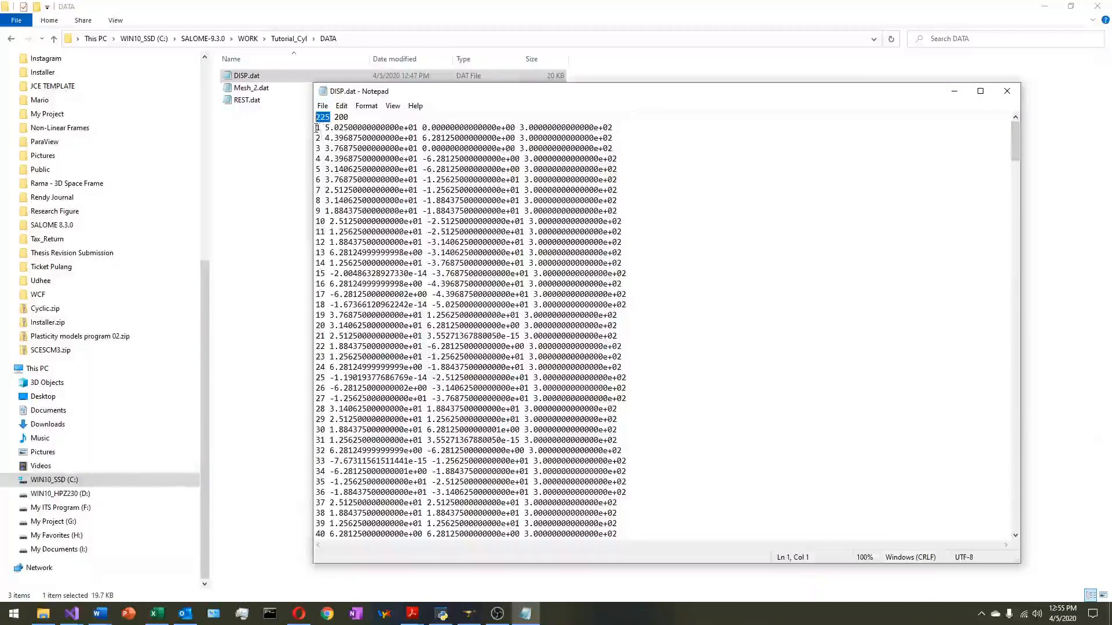
left_click_drag(1017, 138, 979, 347)
left_click(641, 296, "shift")
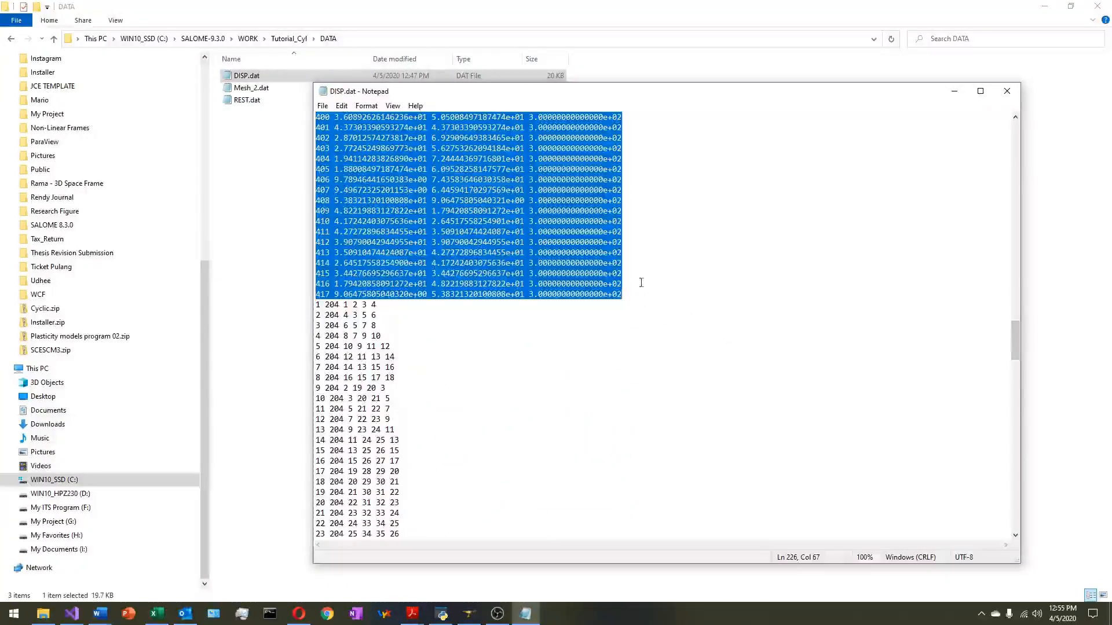
- Switch to Excel and import the copied node lines into separate columns starting at cell J3 of the 5RESTRAINT sheet
left_click(157, 614)
left_click_drag(373, 399, 380, 386)
left_click(413, 177)
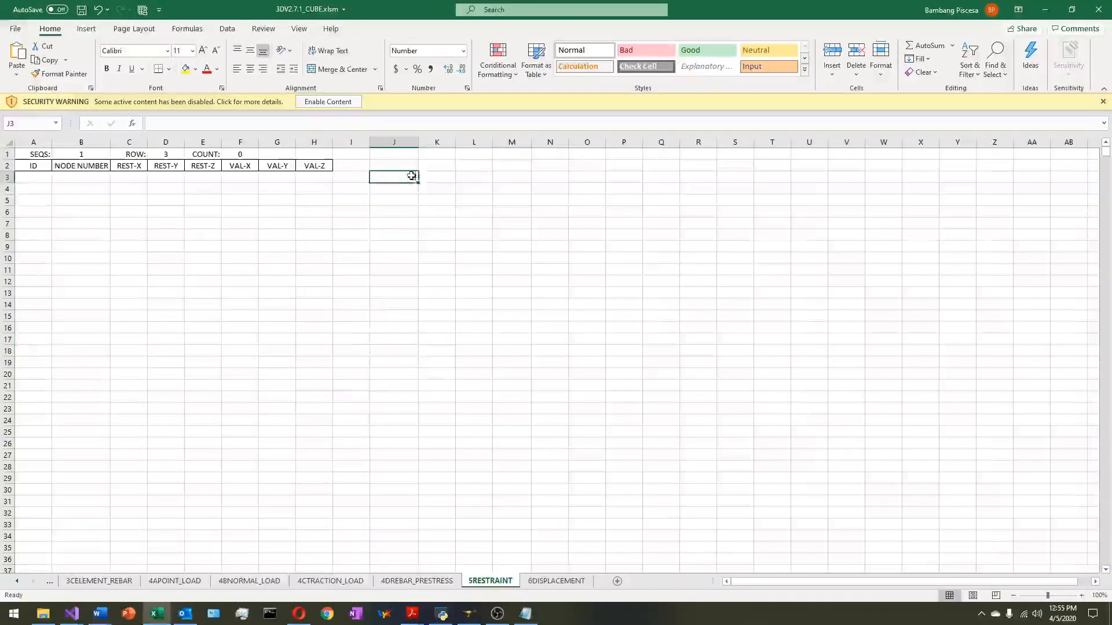
left_click(17, 75)
left_click(52, 138)
key("Return")
left_click(430, 396)
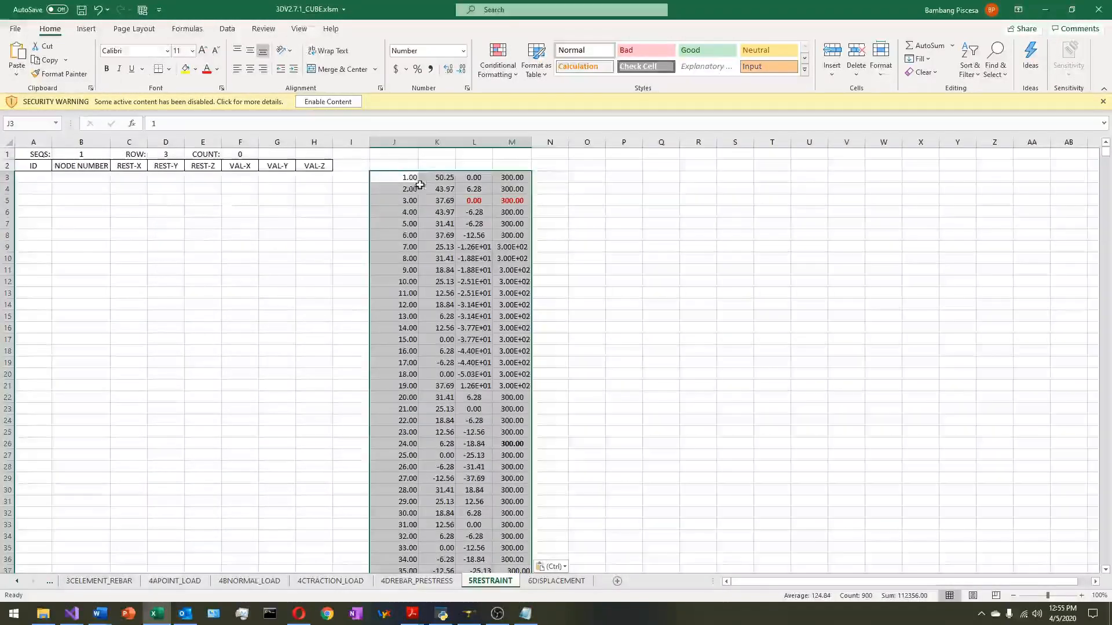
- Check the imported columns, then copy all node numbers from column J and paste them as values under NODE NUMBER from cell B3
left_click(402, 178)
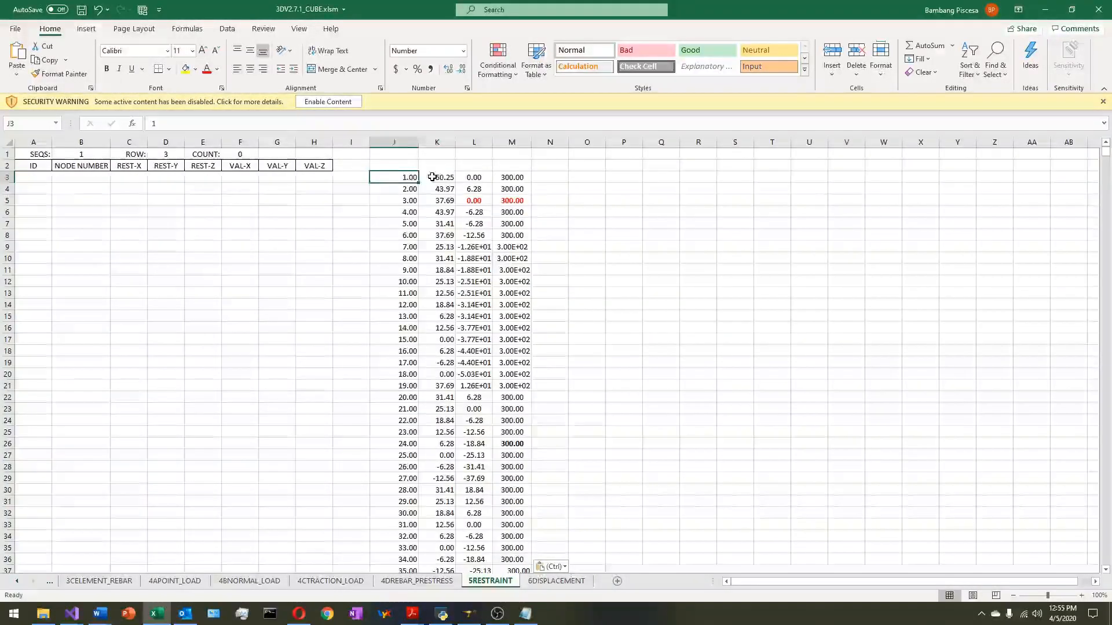
left_click(473, 178)
left_click(499, 182)
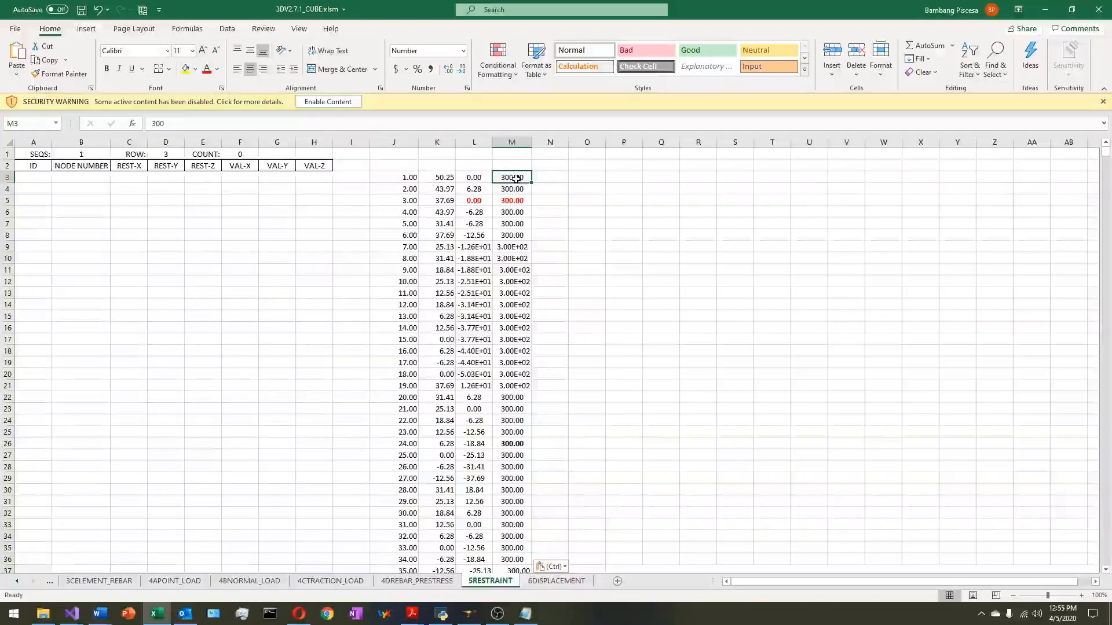
left_click(407, 174)
key("ctrl+Down")
key("ctrl+Up")
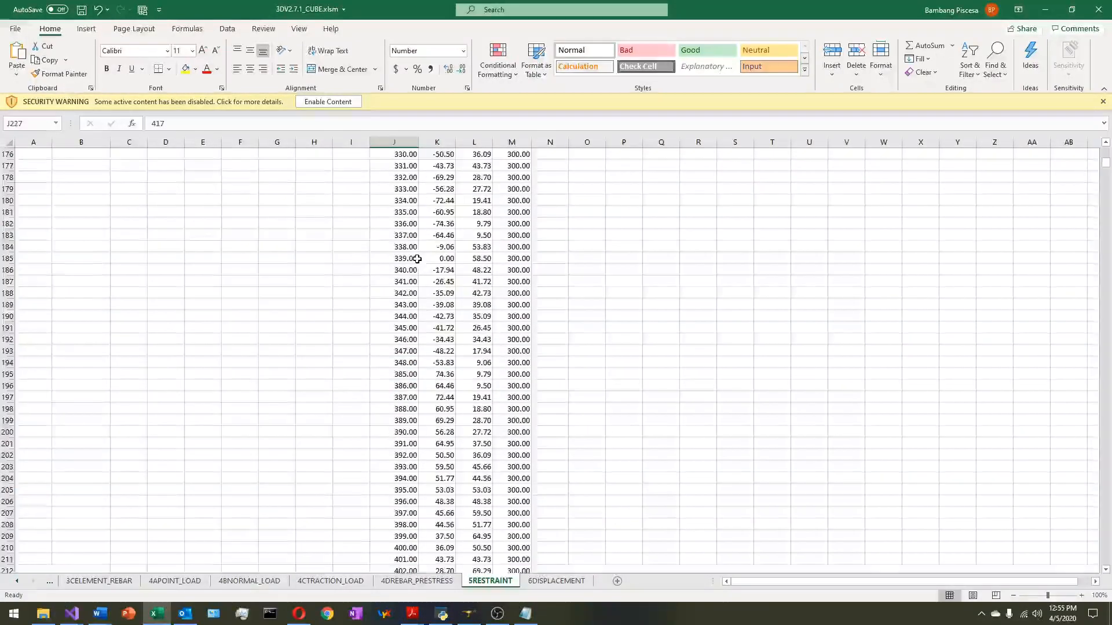
scroll(417, 258, "up", 1)
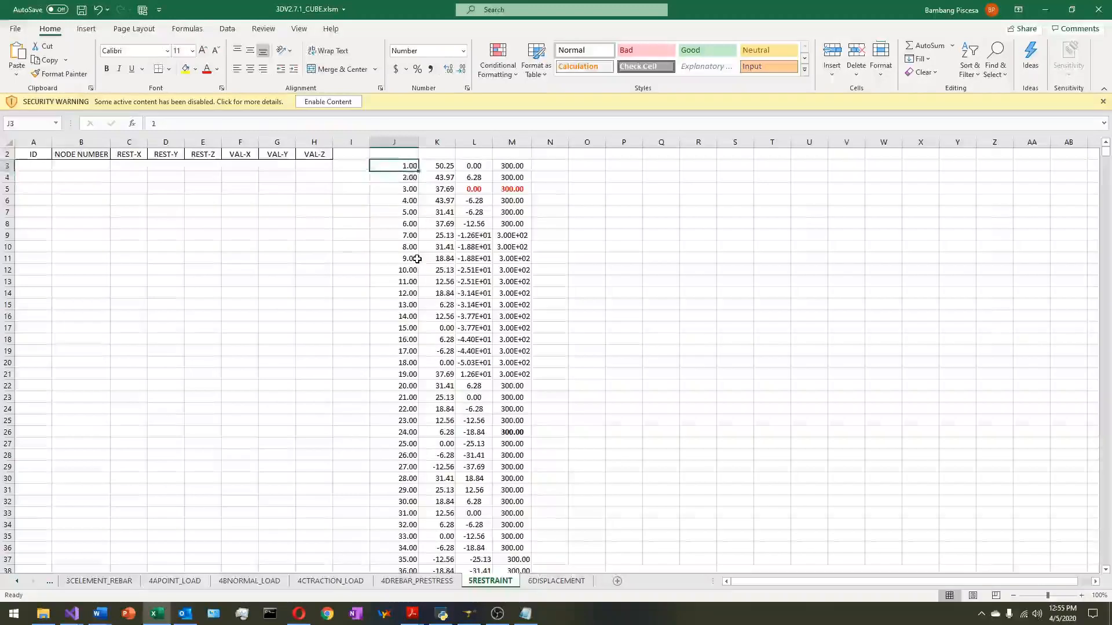
key("ctrl+shift+Down")
key("ctrl+c")
key("Up")
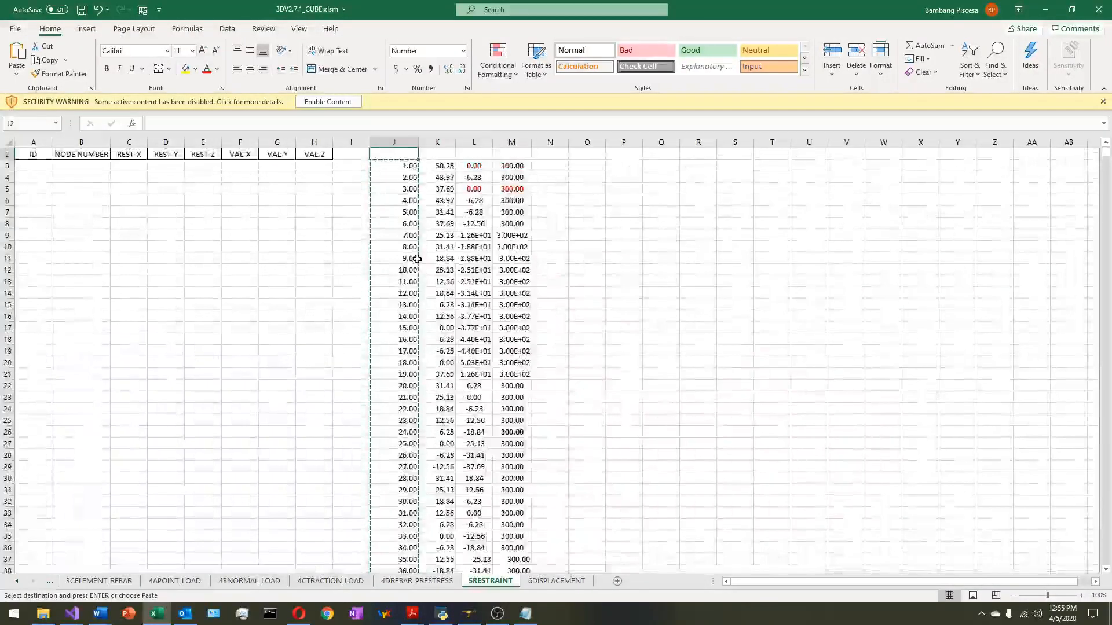
right_click(67, 164)
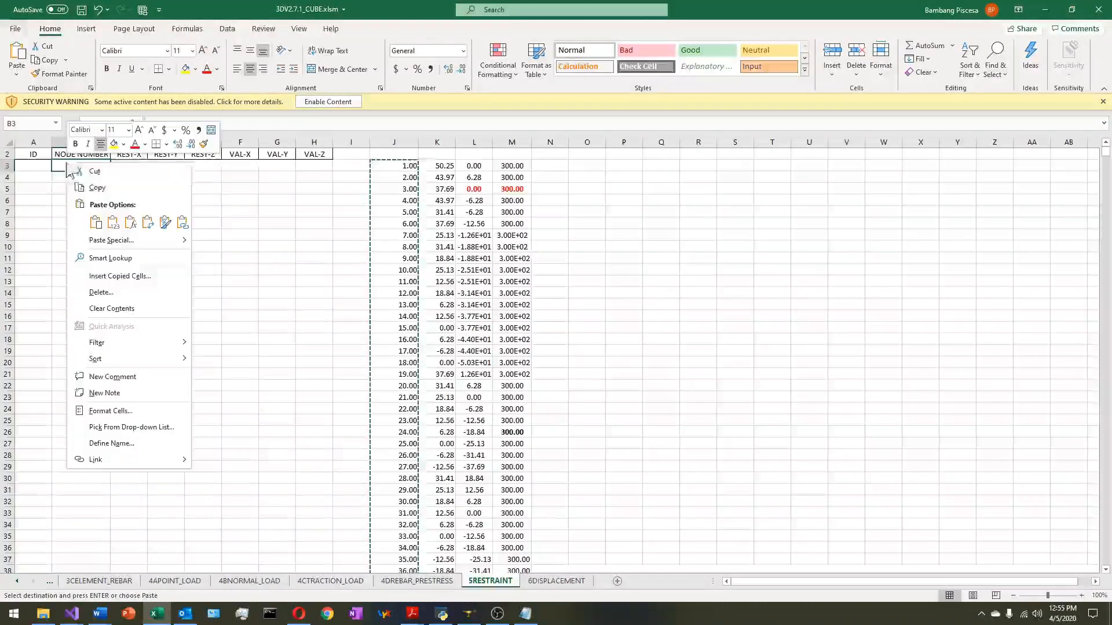
left_click(97, 212)
- Clear the temporary imported node data from columns J to M
scroll(270, 216, "up", 1)
left_click_drag(394, 142, 512, 141)
key("Delete")
left_click(266, 318)
- Enter 1 and 2 as the first restraint IDs in A3 and A4 and fill the series down all node rows
left_click(34, 177)
type("1")
key("Return")
left_click(42, 176)
left_click(39, 190)
type("2")
key("Return")
left_click(36, 169)
left_click_drag(34, 177, 36, 190)
double_click(52, 195)
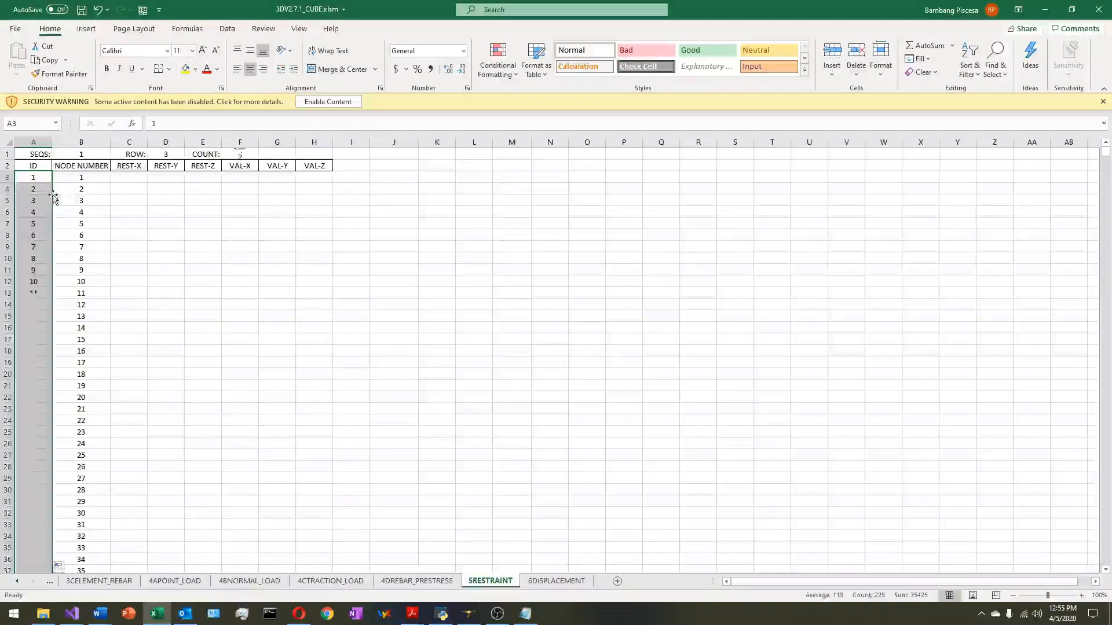
left_click(205, 263)
- Switch to SALOME, display the CONC_CYL geometry and examine the cylinder's top end from the front and at an angle
left_click(135, 176)
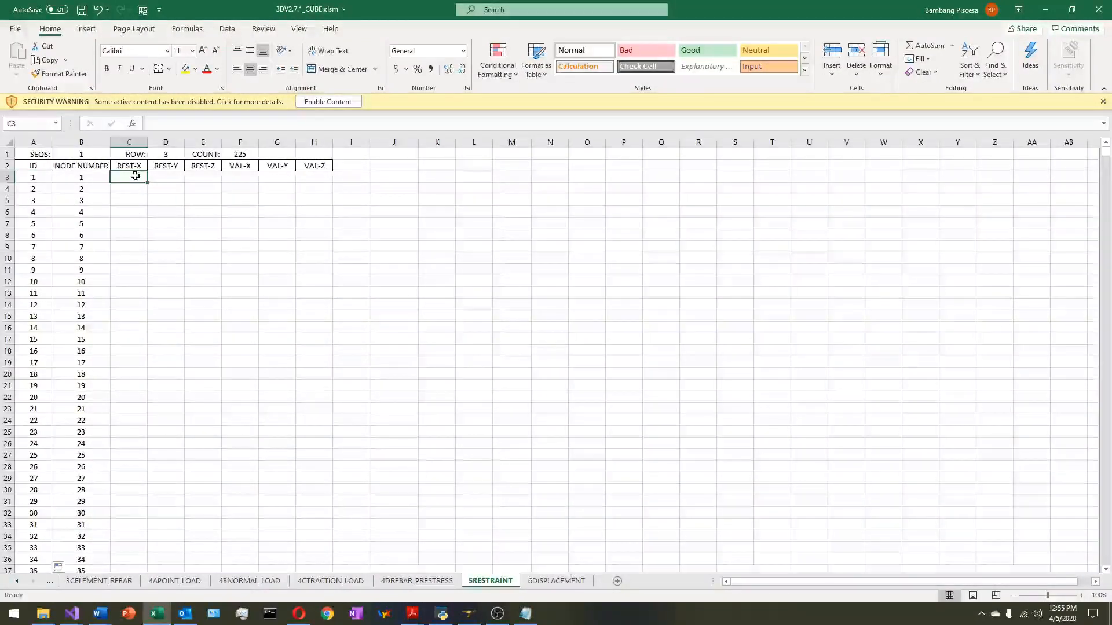
key("alt+Tab")
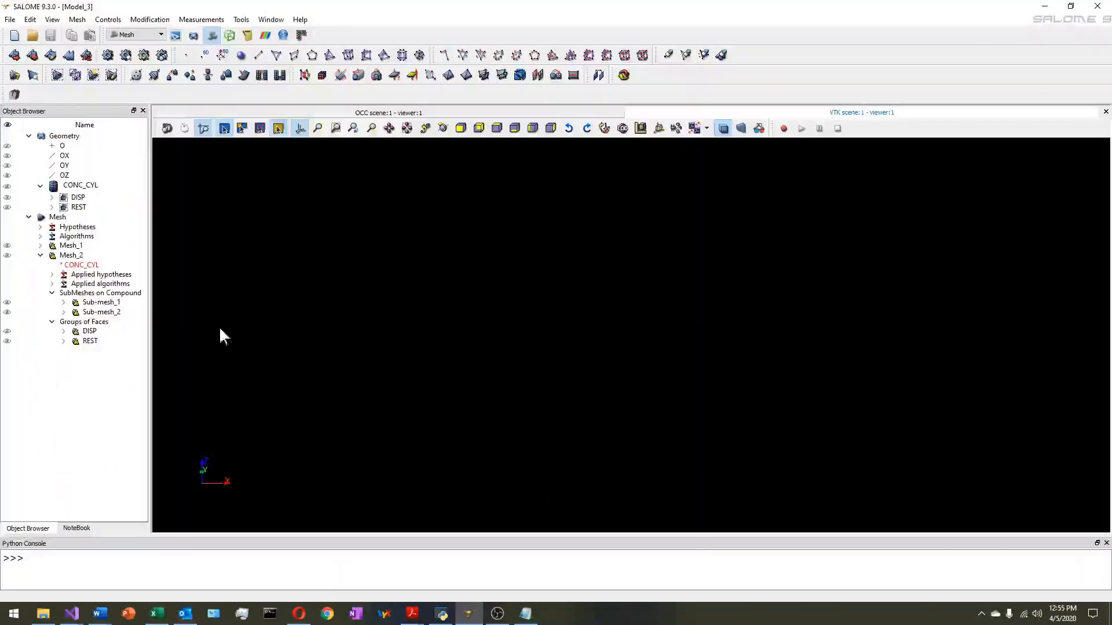
left_click(7, 186)
scroll(582, 322, "down", 3)
left_click(461, 128)
left_click(426, 128)
scroll(606, 315, "up", 3)
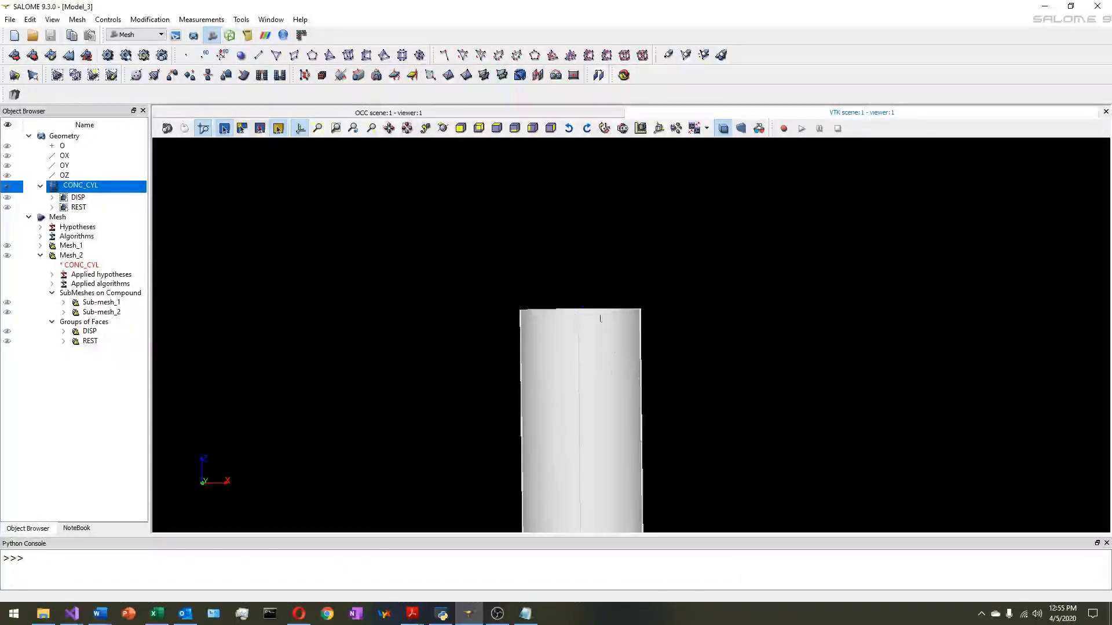
left_click(426, 129)
left_click_drag(573, 330, 504, 373)
- Back in Excel, set the first node's REST-X and REST-Y to 1 and REST-Z to VAL-Z to 0, and fill down all rows
key("alt+Tab")
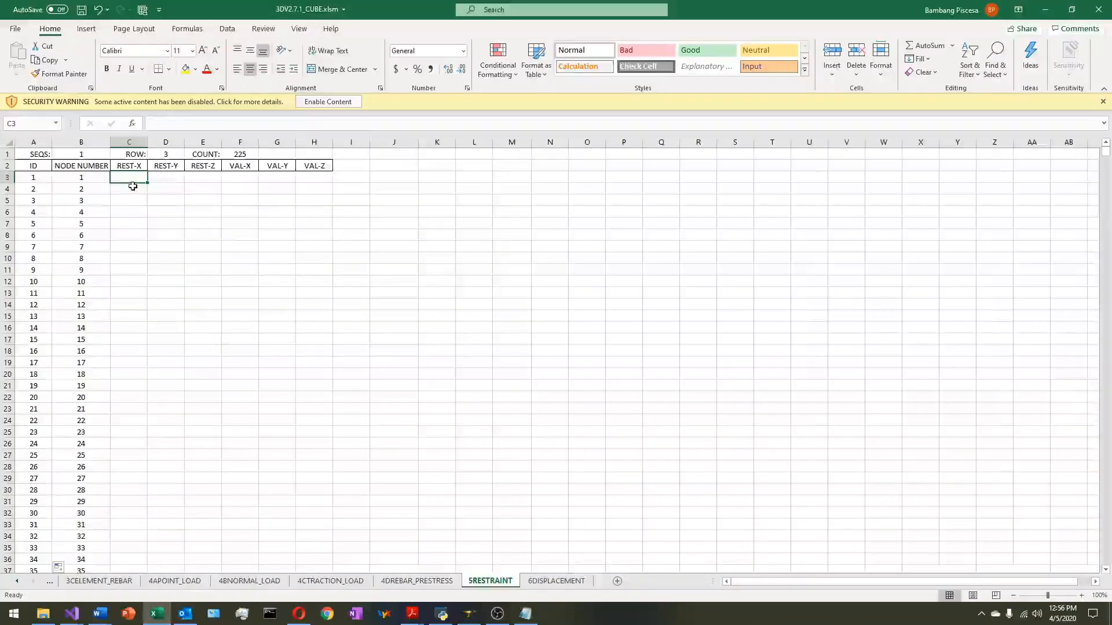
type("1")
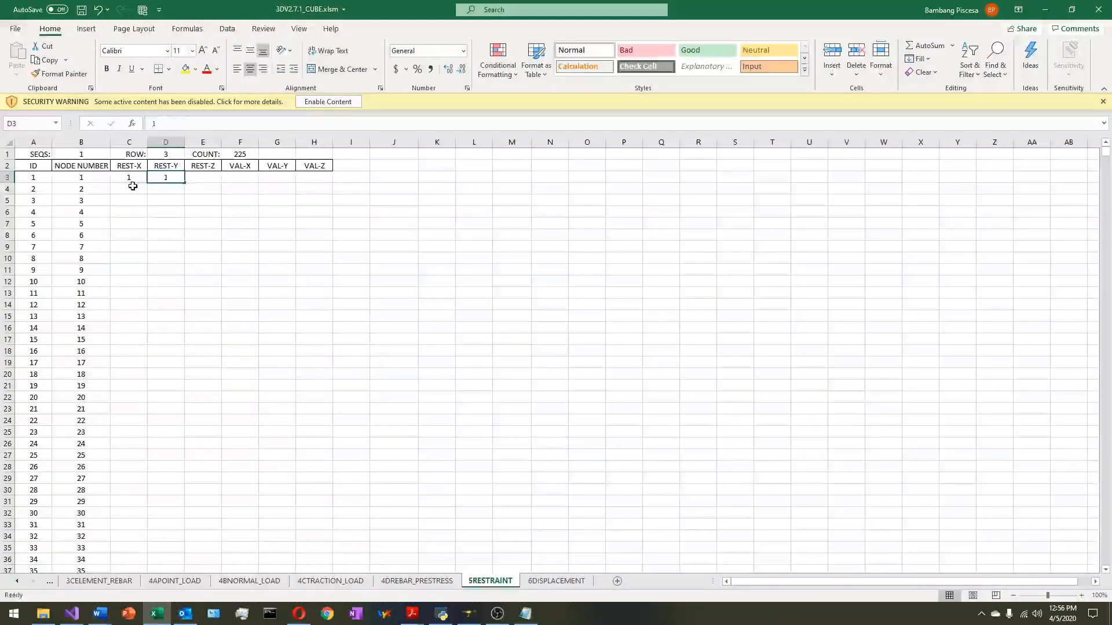
key("Return")
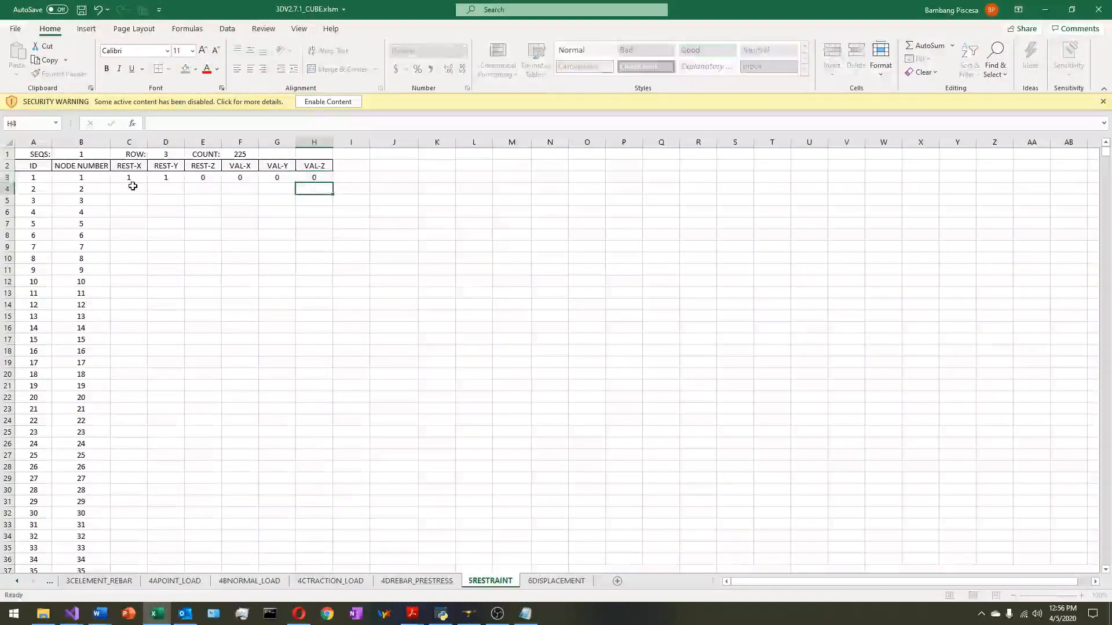
left_click_drag(320, 176, 321, 177)
double_click(333, 183)
left_click(436, 327)
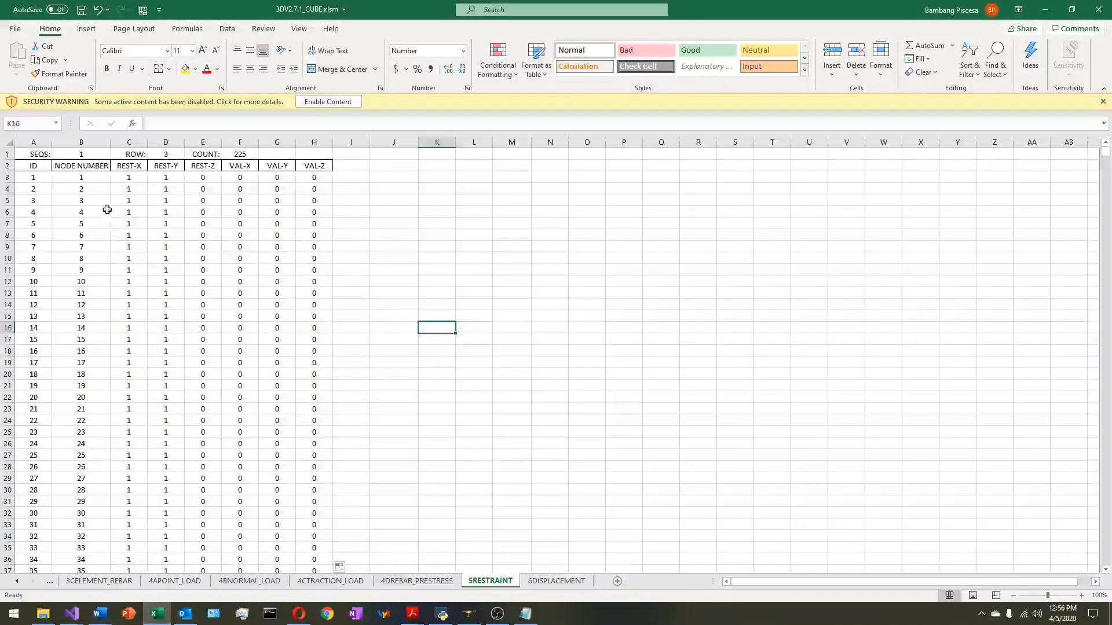
- Copy all node numbers from the NODE NUMBER column of the 5RESTRAINT sheet
left_click(91, 176)
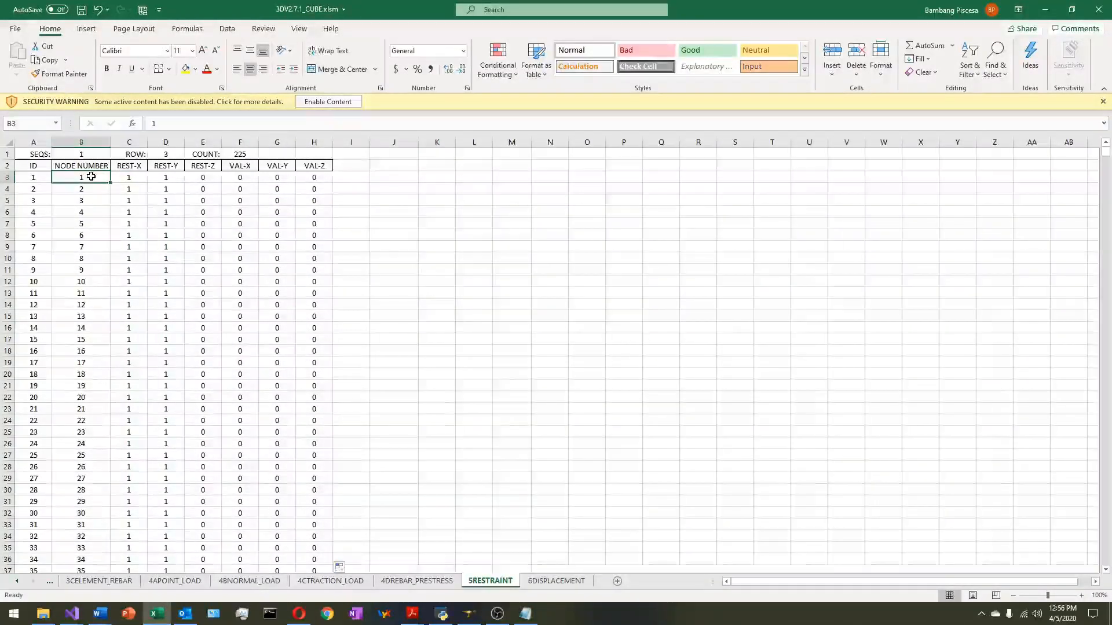
key("ctrl+shift+Down")
key("ctrl+c")
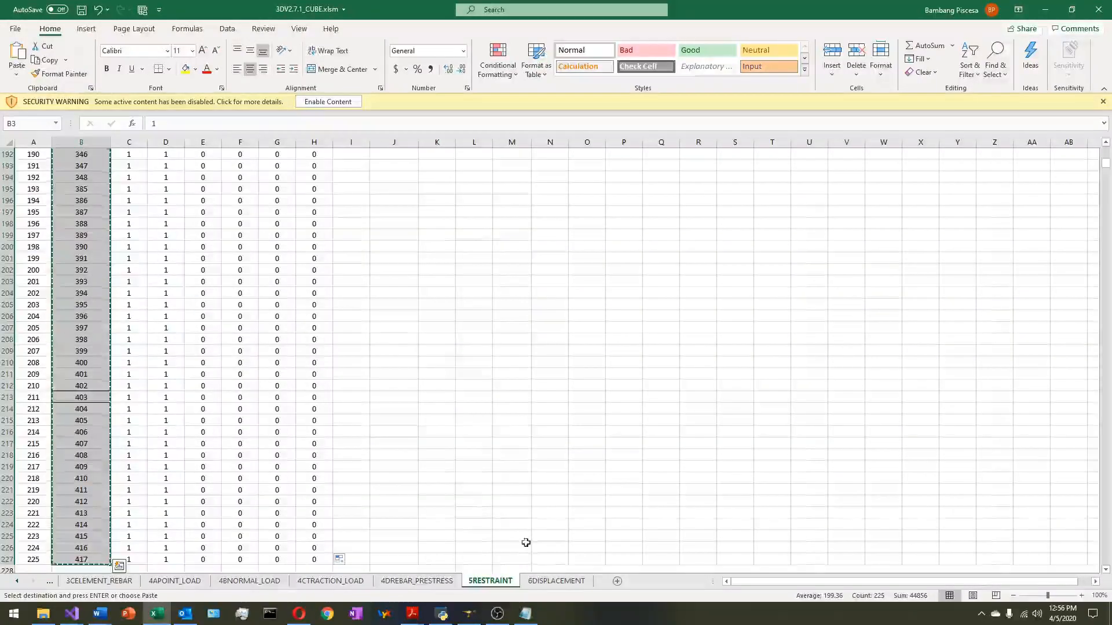
- Delete the second displacement sequence, rows 8 to 13, from the 6DISPLACEMENT sheet
left_click(553, 581)
left_click_drag(6, 236, 6, 293)
right_click(8, 289)
left_click(52, 391)
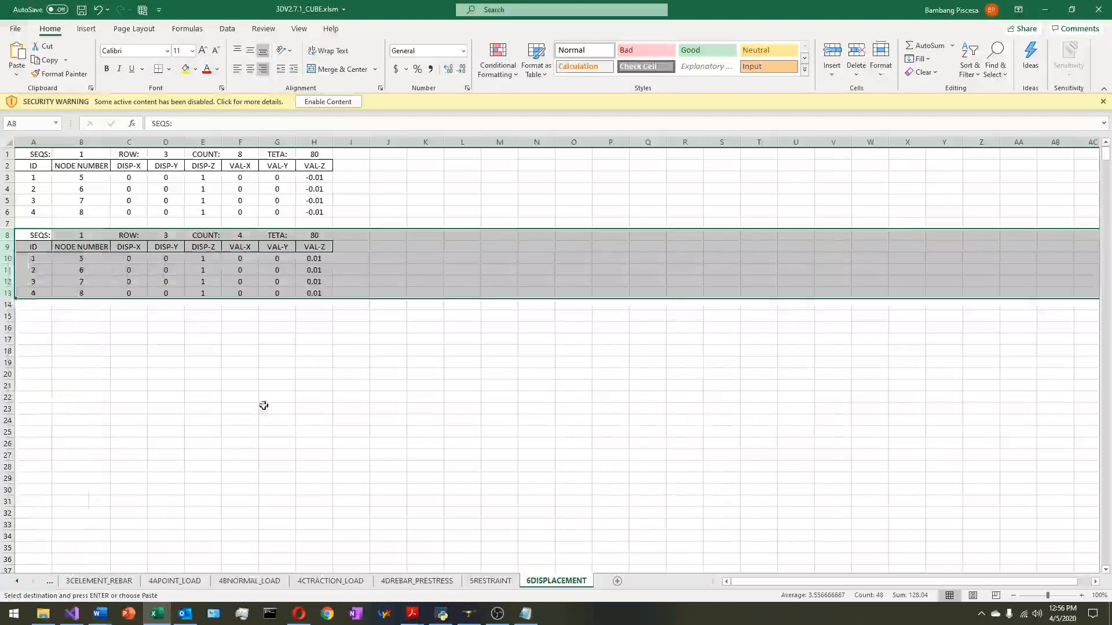
left_click(314, 398)
- Paste the restraint node numbers as values from cell B3 of the 6DISPLACEMENT sheet and extend the ID series down to match
left_click(490, 581)
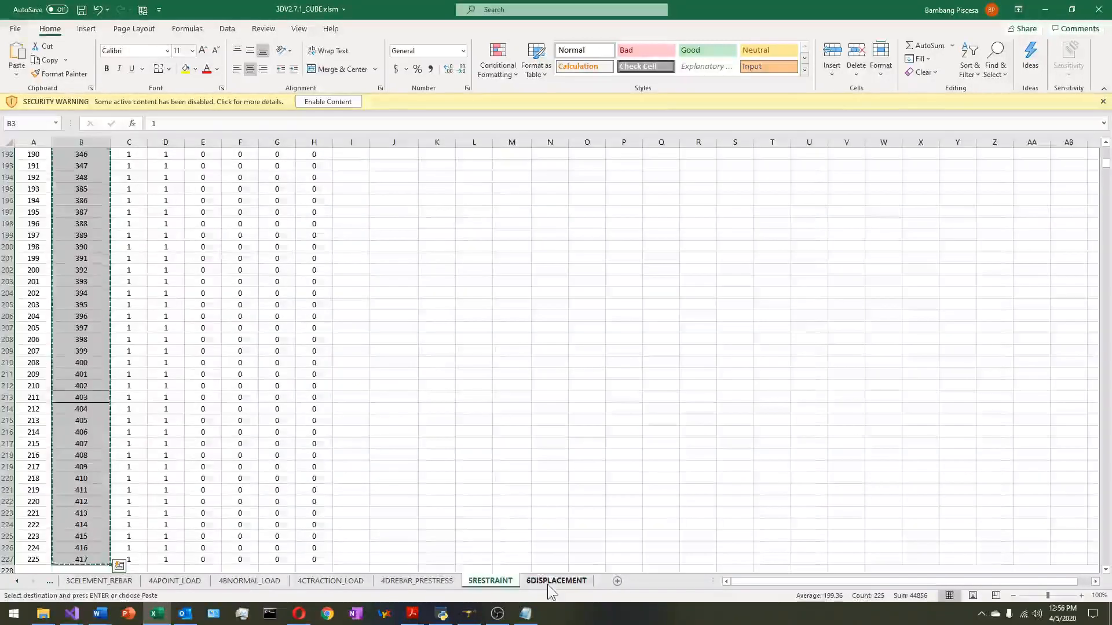
left_click(548, 581)
right_click(81, 177)
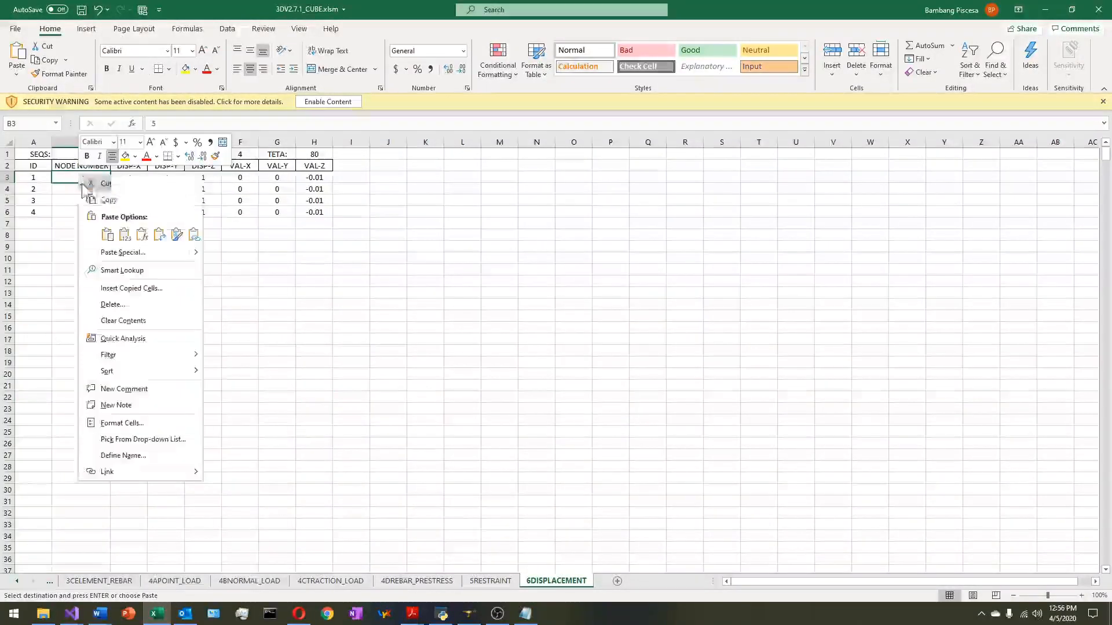
left_click(125, 234)
left_click_drag(33, 200, 44, 215)
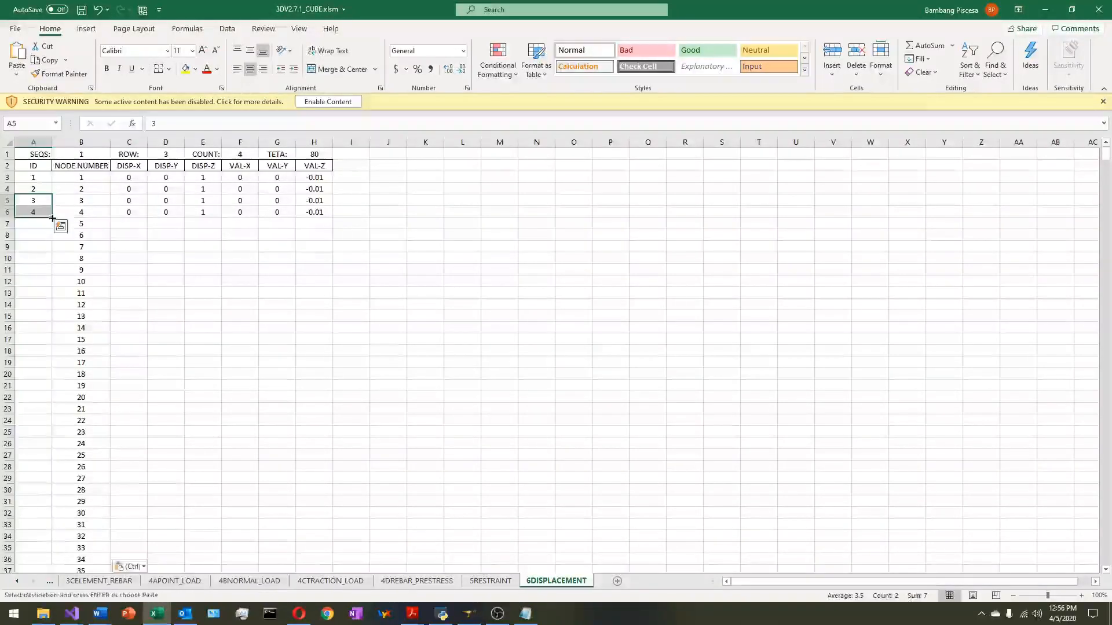
double_click(52, 218)
- Fill row 6's DISP-X to VAL-Z values, with DISP-Z 1 and VAL-Z -0.01, down through all displacement rows
left_click(123, 213)
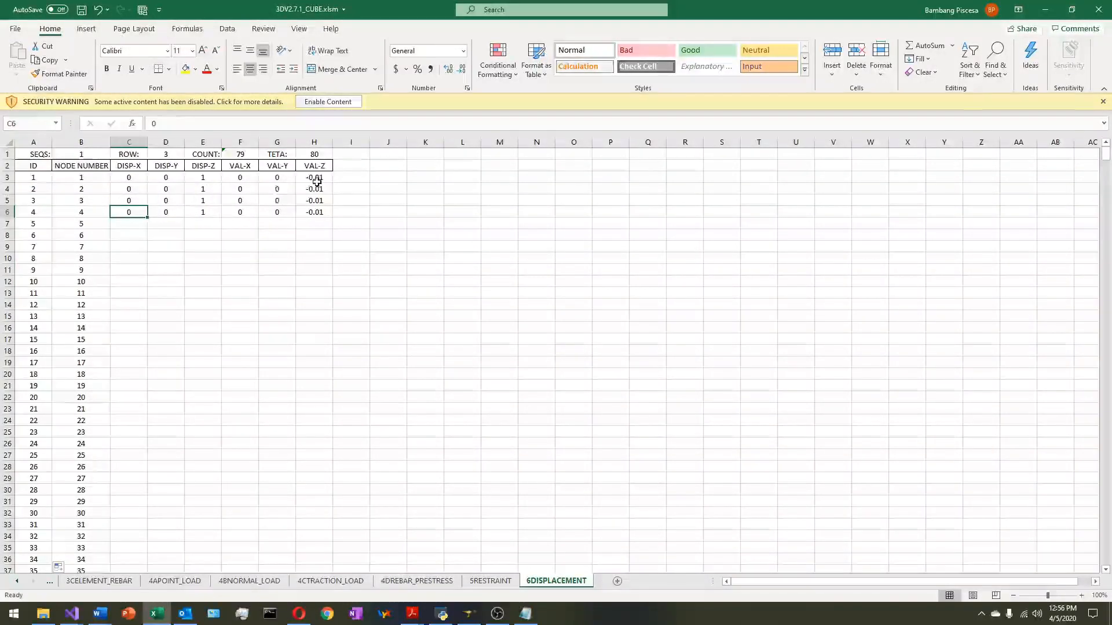
left_click(300, 215, "shift")
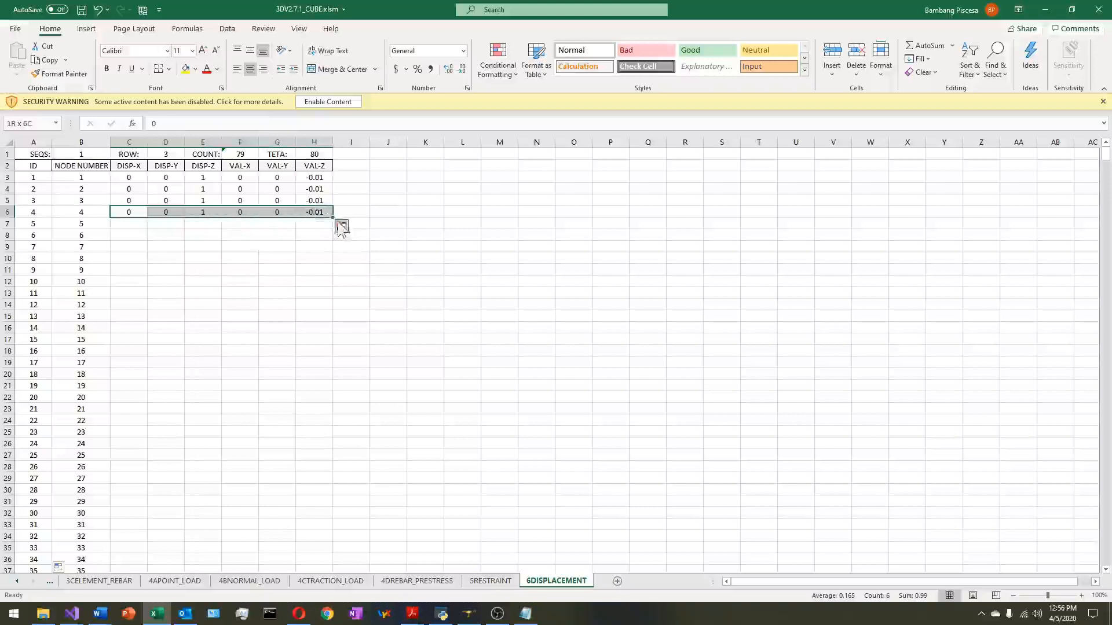
double_click(334, 217)
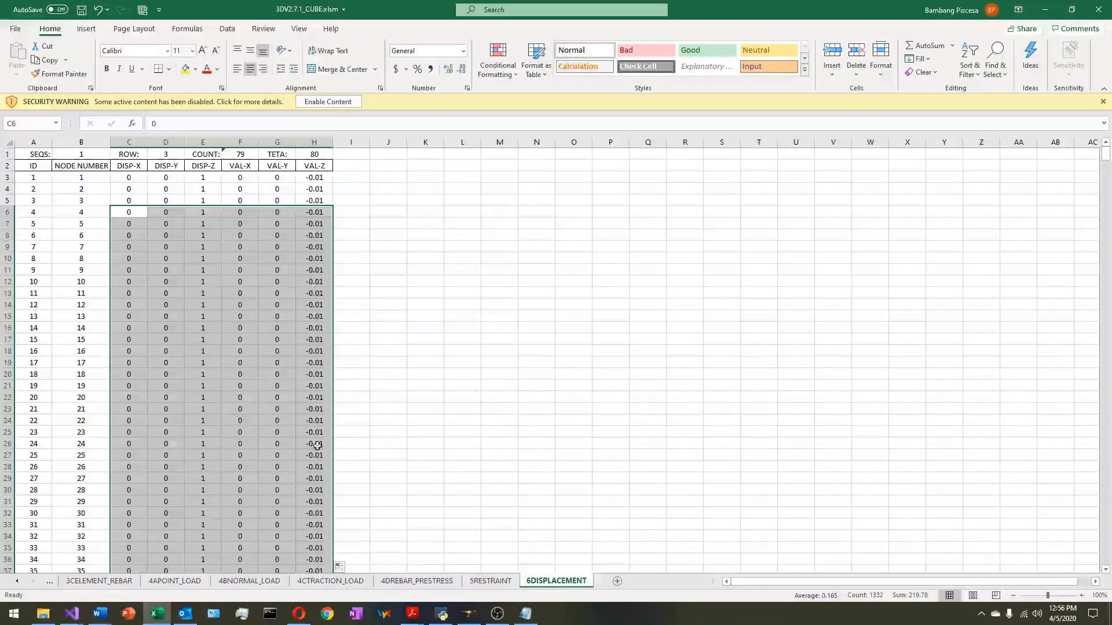
left_click(408, 274)
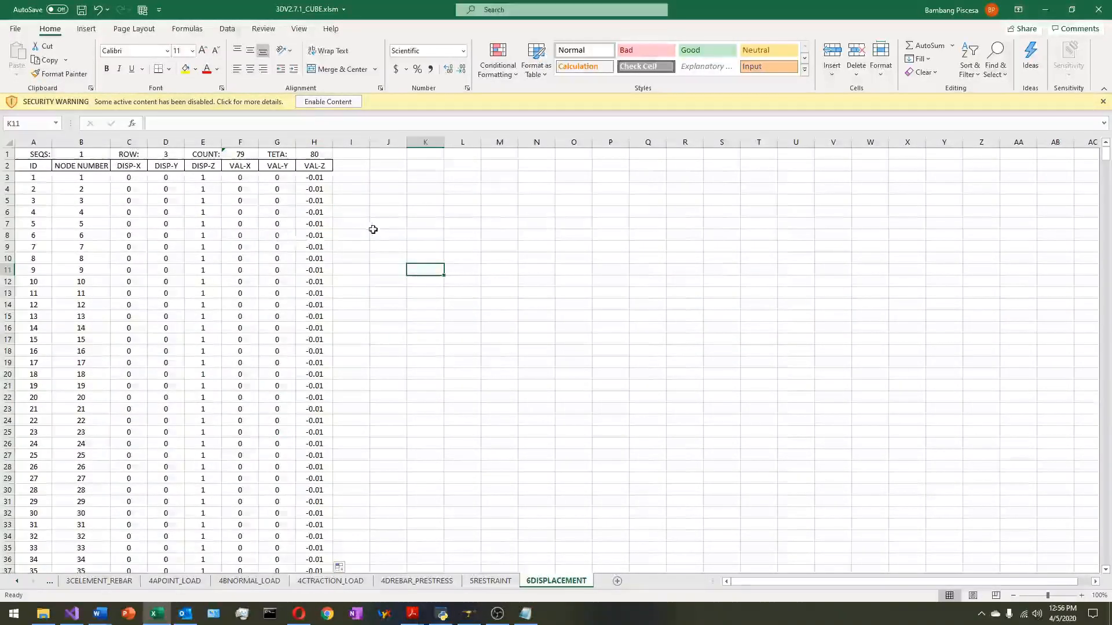
- Save the workbook and close the DISP.dat text file
left_click(384, 202)
key("ctrl+s")
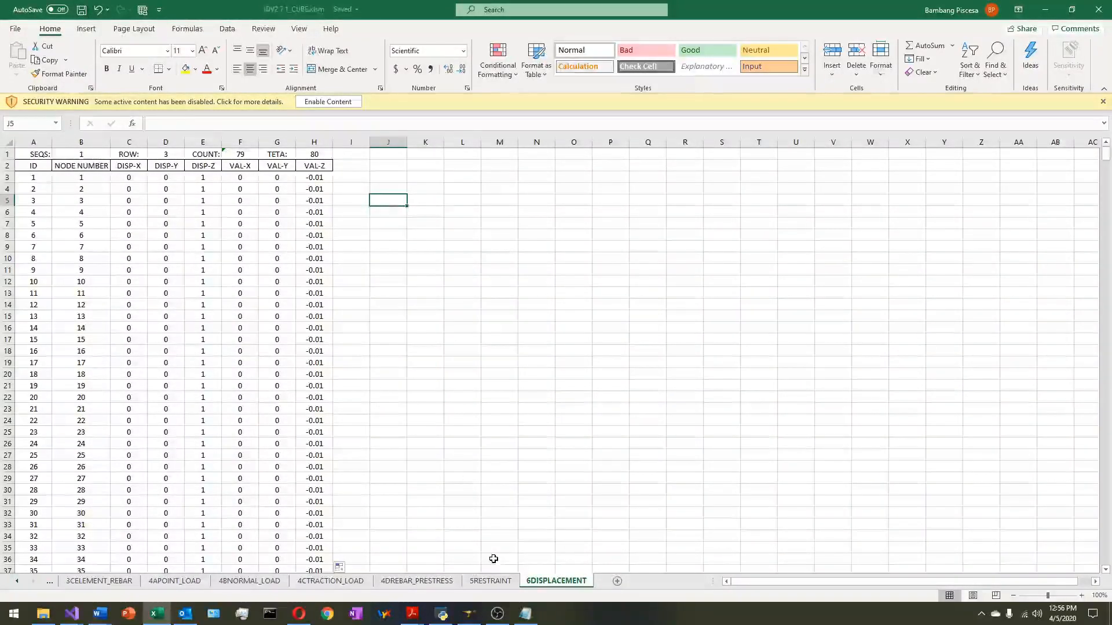
left_click(526, 614)
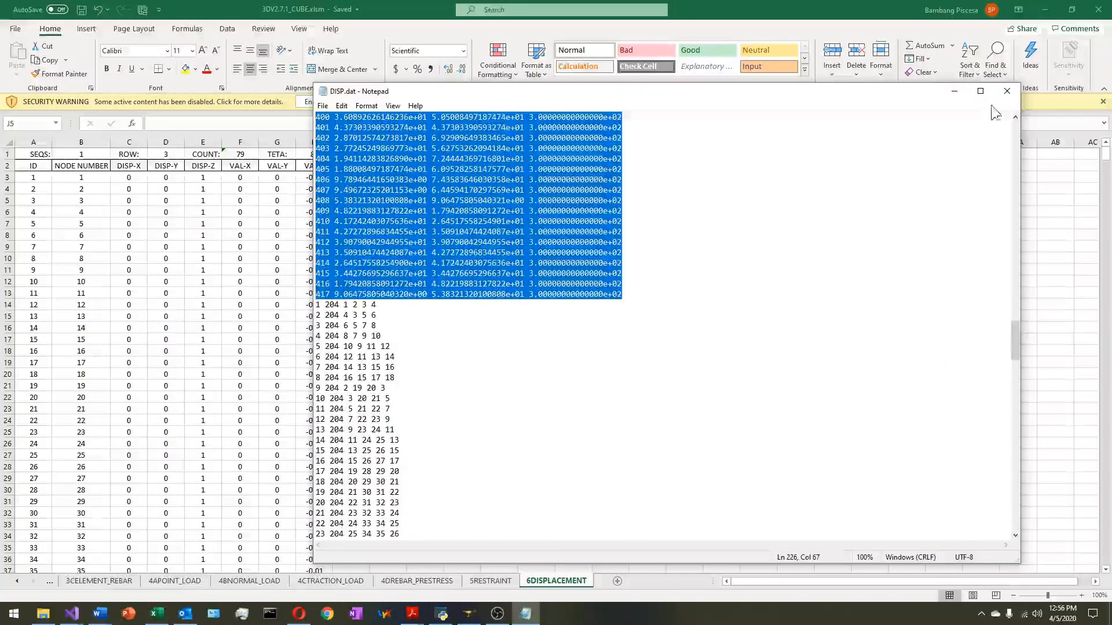
left_click(1007, 94)
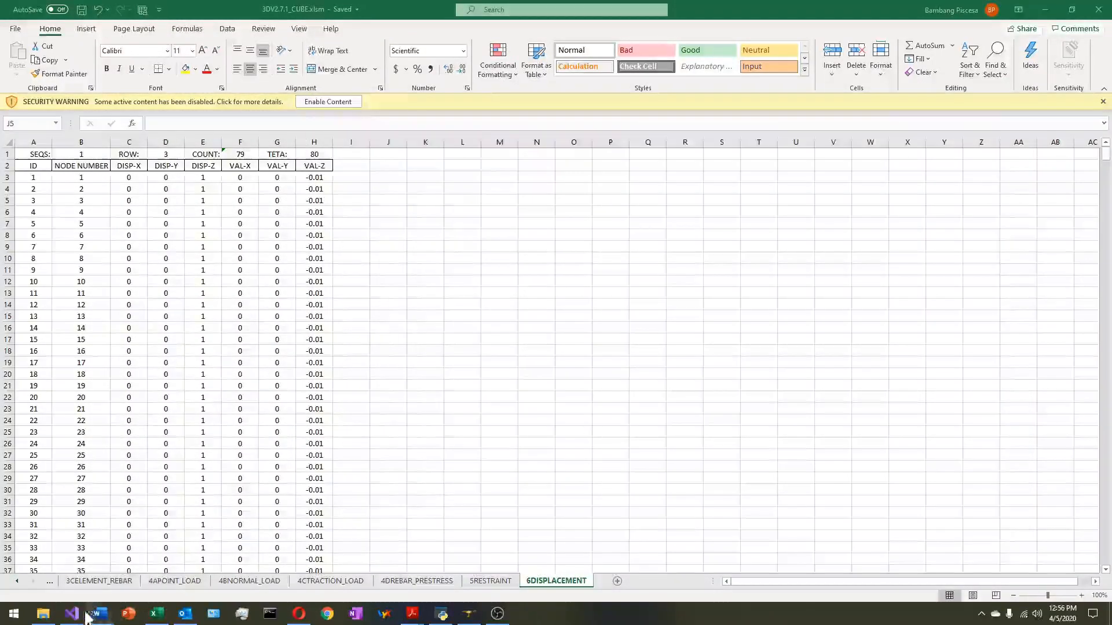
left_click(509, 466)
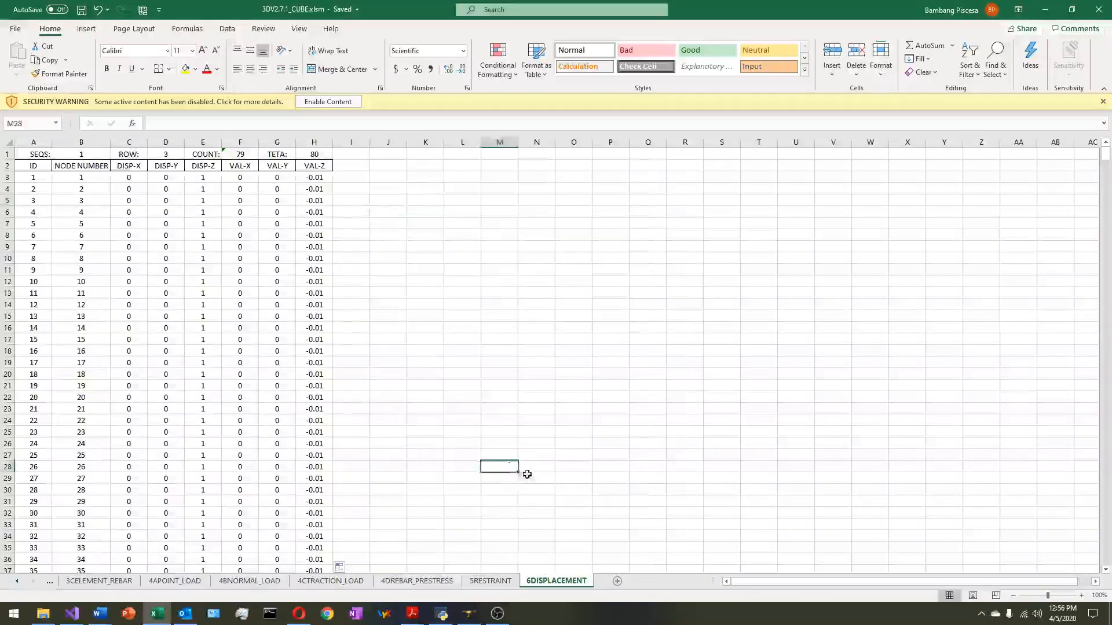
- Set the COUNT cell F1 on the 6DISPLACEMENT sheet to =COUNT(A3:A227), covering the whole ID column
left_click(240, 157)
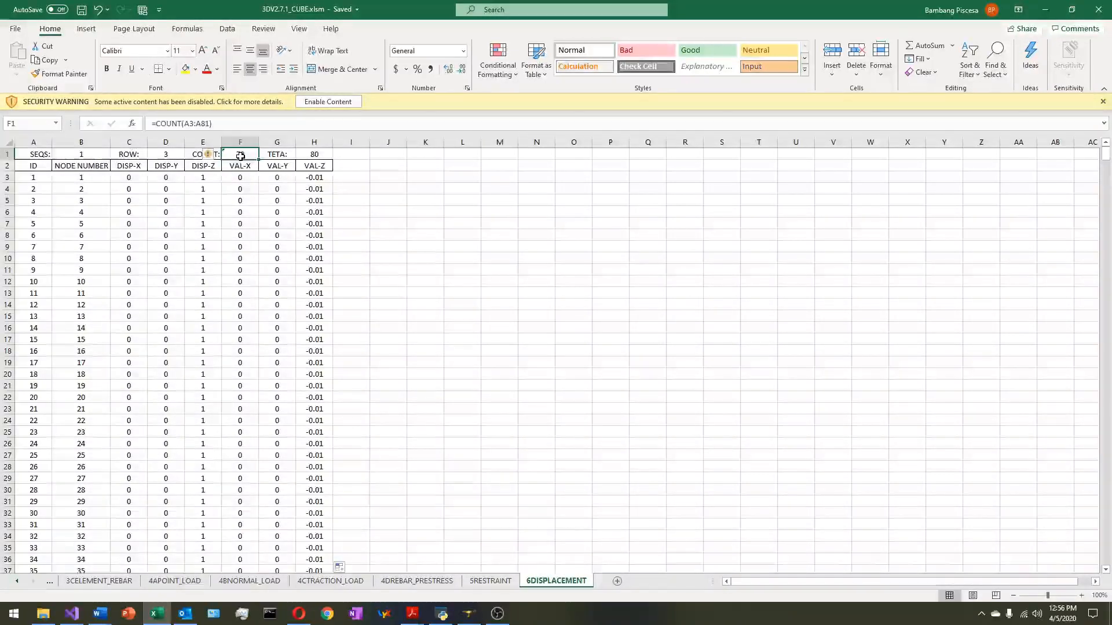
type("=count(")
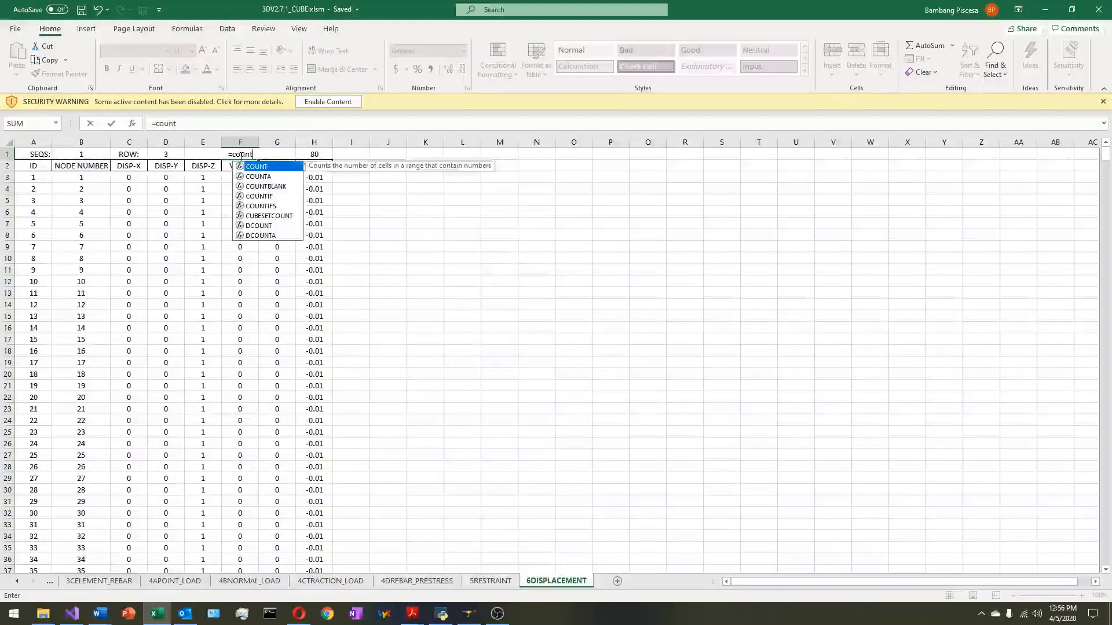
left_click(38, 181)
key("ctrl+shift+Down")
key("Return")
scroll(46, 242, "up", 1)
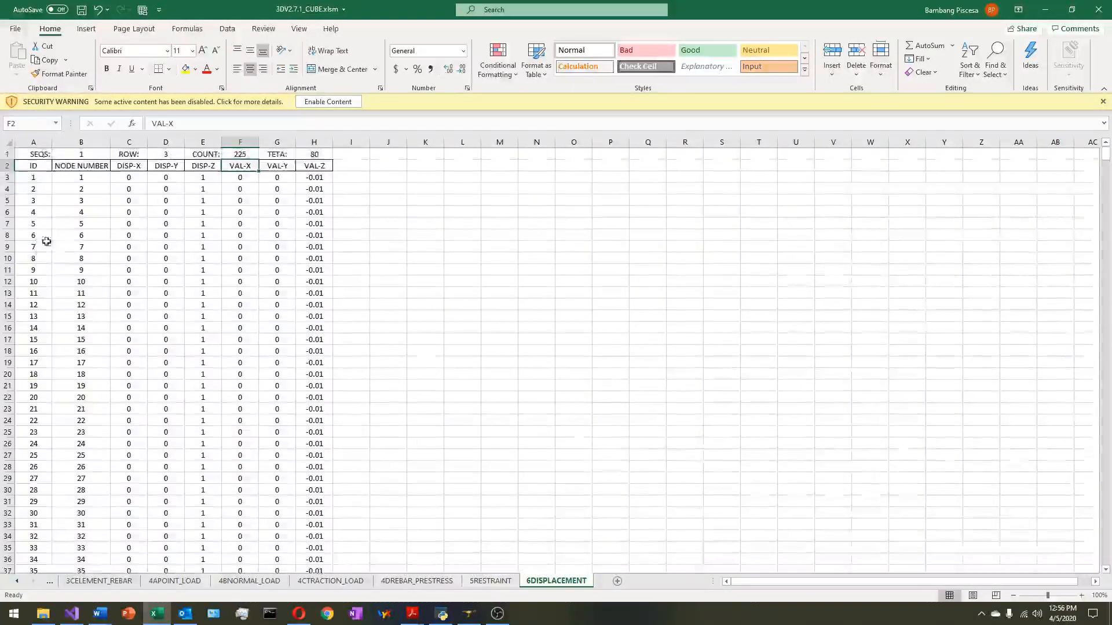
- Open REST.dat from the DATA folder, copy its node lines 82 to 450, and return to the 5RESTRAINT sheet
left_click(491, 581)
left_click(106, 467)
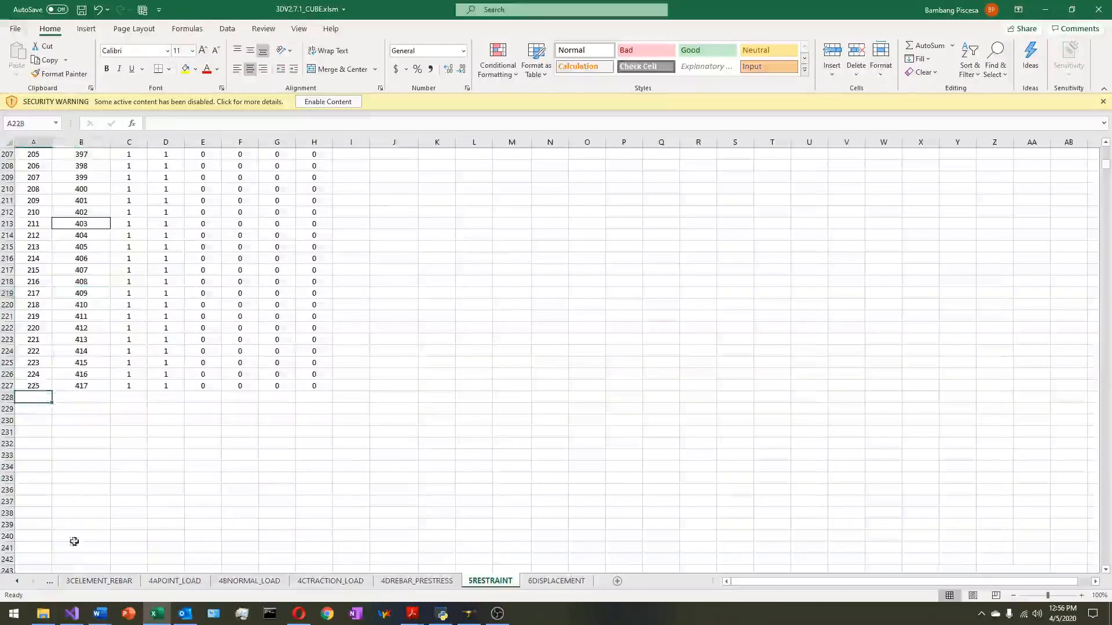
left_click(44, 614)
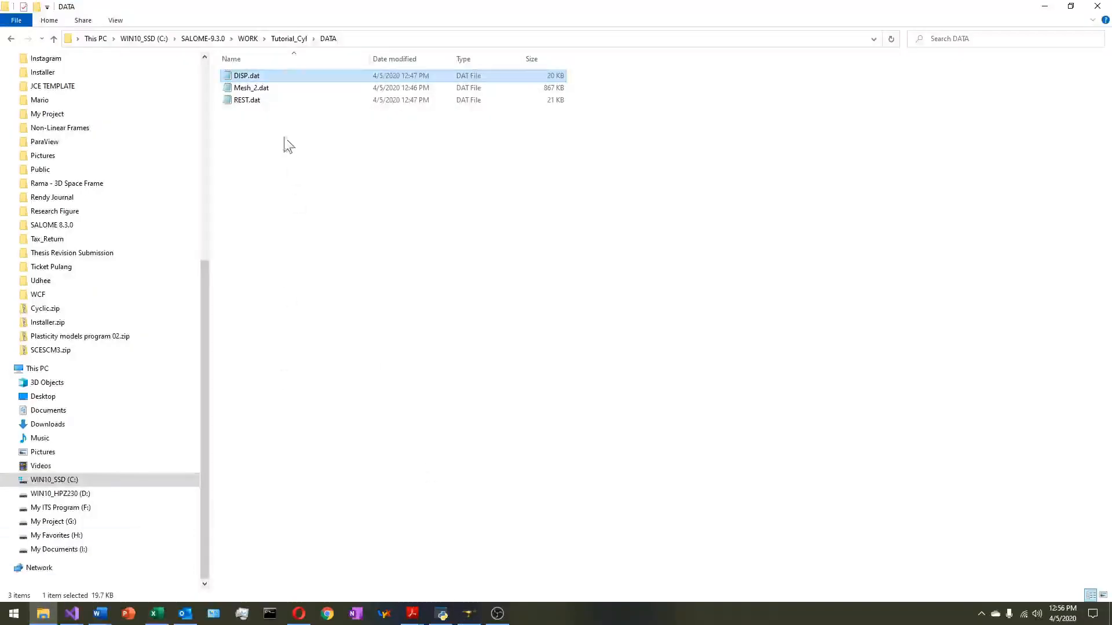
double_click(249, 100)
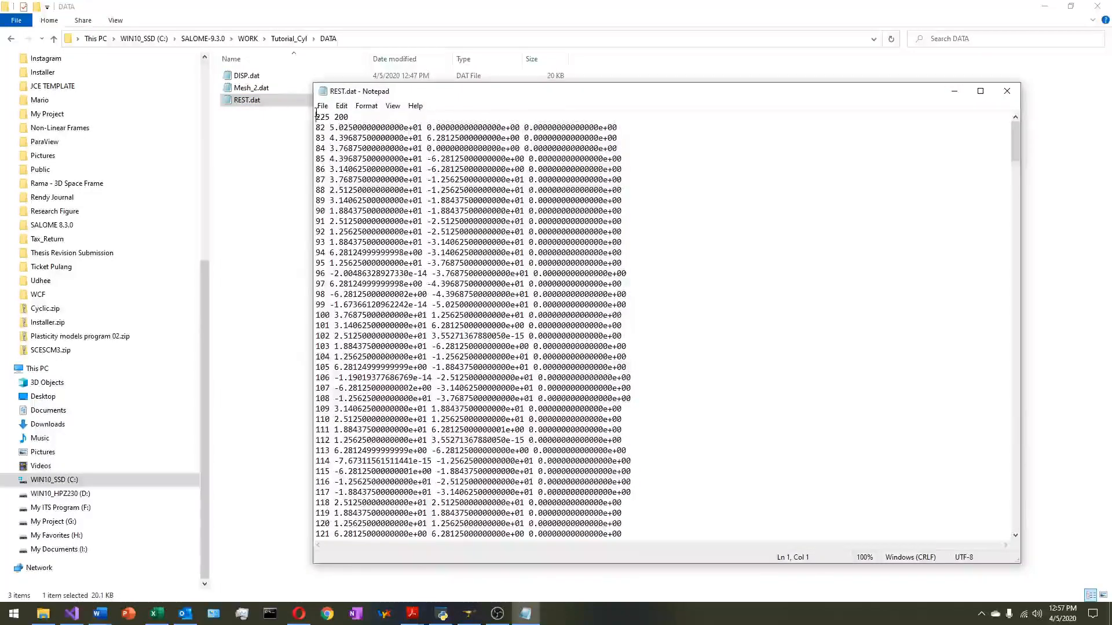
left_click_drag(1015, 145, 1023, 365)
scroll(646, 298, "up", 4)
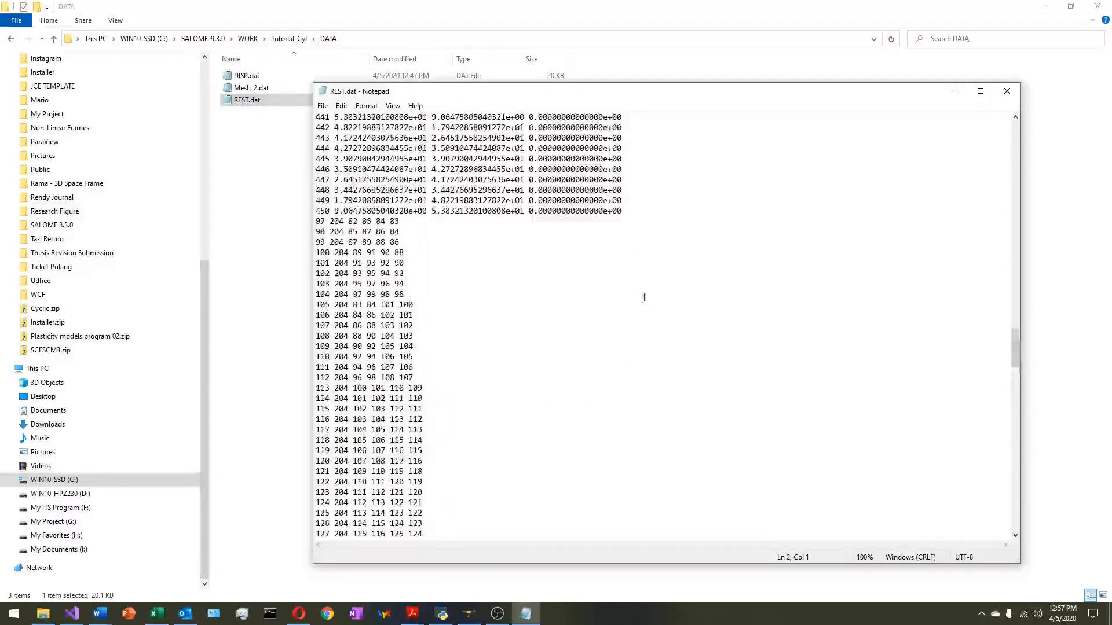
left_click(627, 214, "shift")
key("alt+Tab")
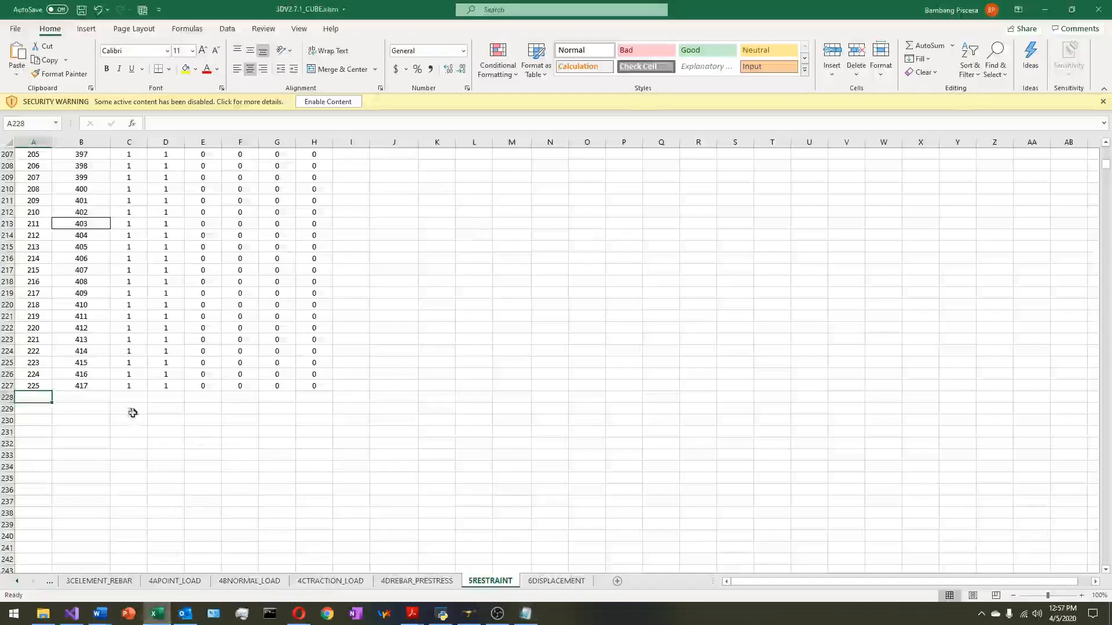
- Import the copied REST.dat node lines as space-delimited text from cell J228 of the 5RESTRAINT sheet
left_click(398, 397)
left_click(16, 70)
left_click(52, 125)
left_click(383, 397)
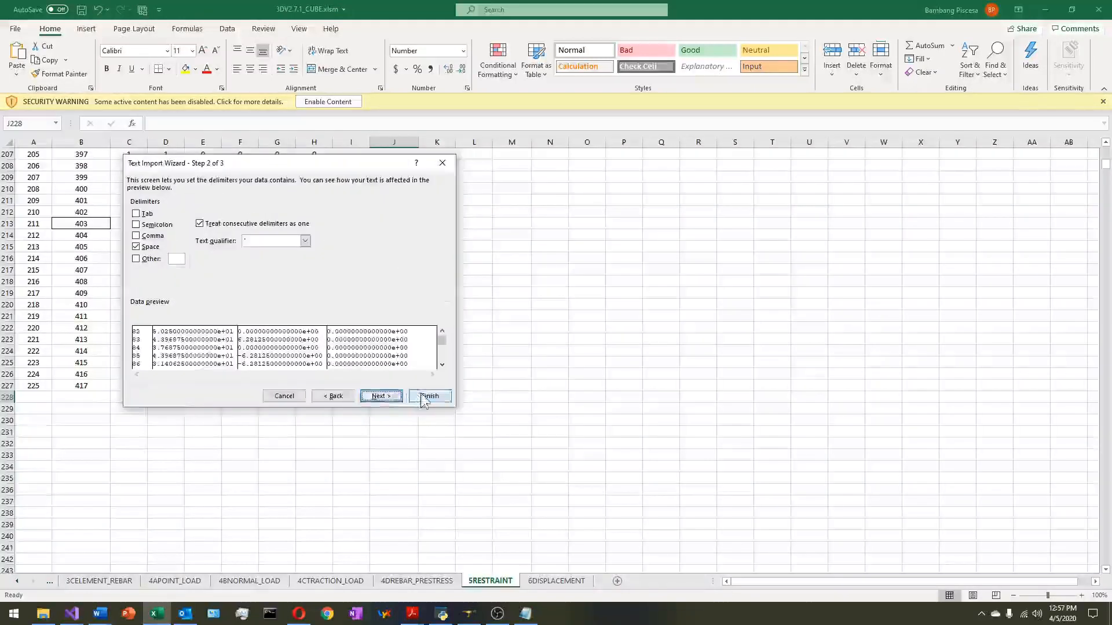
left_click(431, 398)
- Copy the imported node numbers from column J and paste them as values from cell B228 in the NODE NUMBER column
left_click(411, 399)
key("ctrl+shift+Down")
key("ctrl+shift+Down")
key("ctrl+shift+Up")
key("ctrl+c")
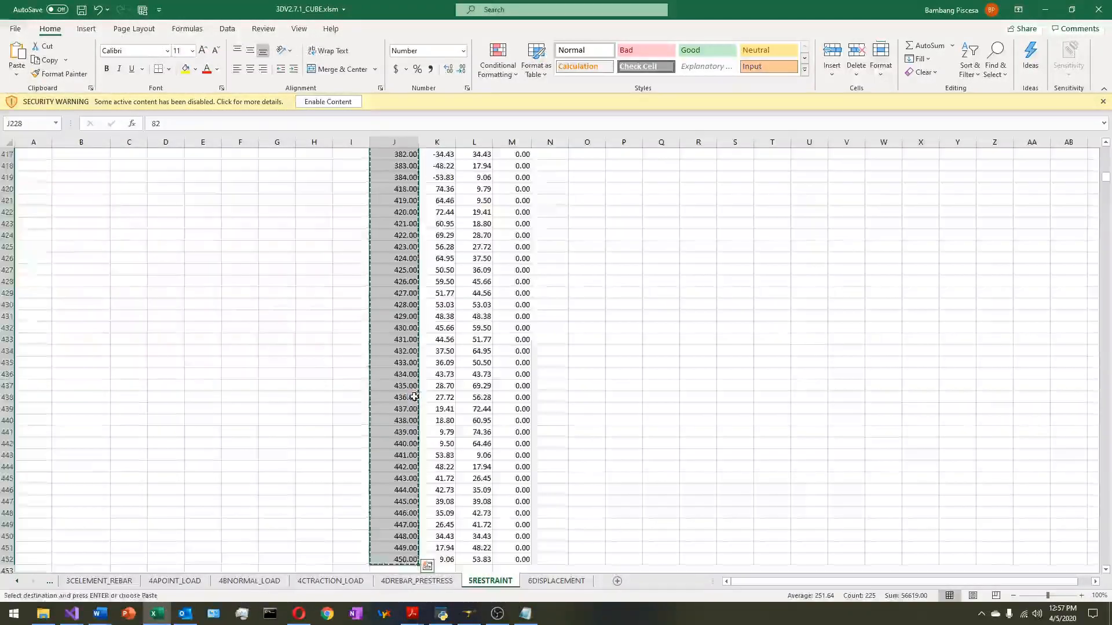
key("Up")
scroll(90, 250, "up", 2)
left_click(89, 235)
right_click(93, 236)
left_click(140, 298)
- Clear the temporary imported node data from columns J to M of the 5RESTRAINT sheet
left_click(393, 154)
key("ctrl+shift+Down")
key("ctrl+shift+Down")
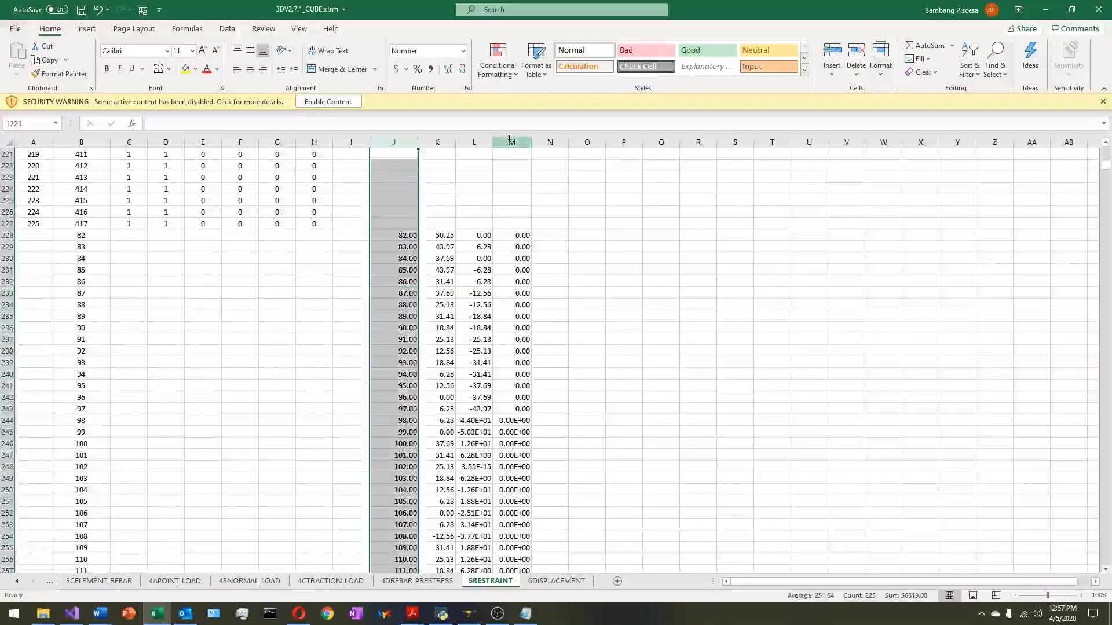
key("shift+Right")
key("shift+Right")
key("shift+Right")
key("Delete")
left_click(351, 315)
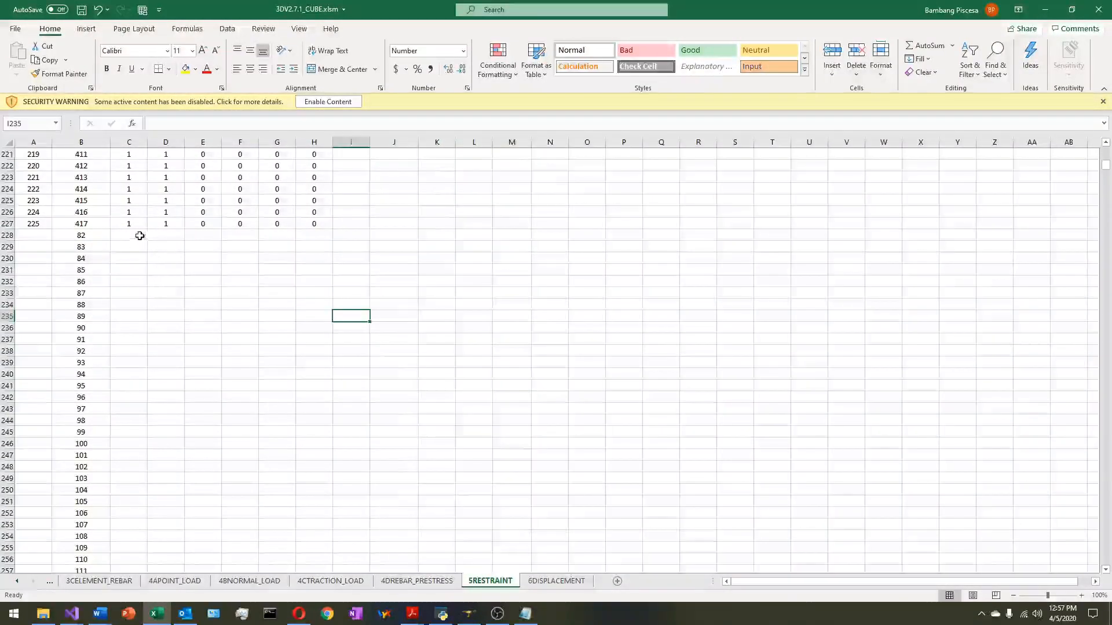
- Extend the ID series beside the new nodes and enter 1, 1, 1, 0, 0, 0 for REST-X to VAL-Z in row 228
left_click_drag(40, 215, 46, 225)
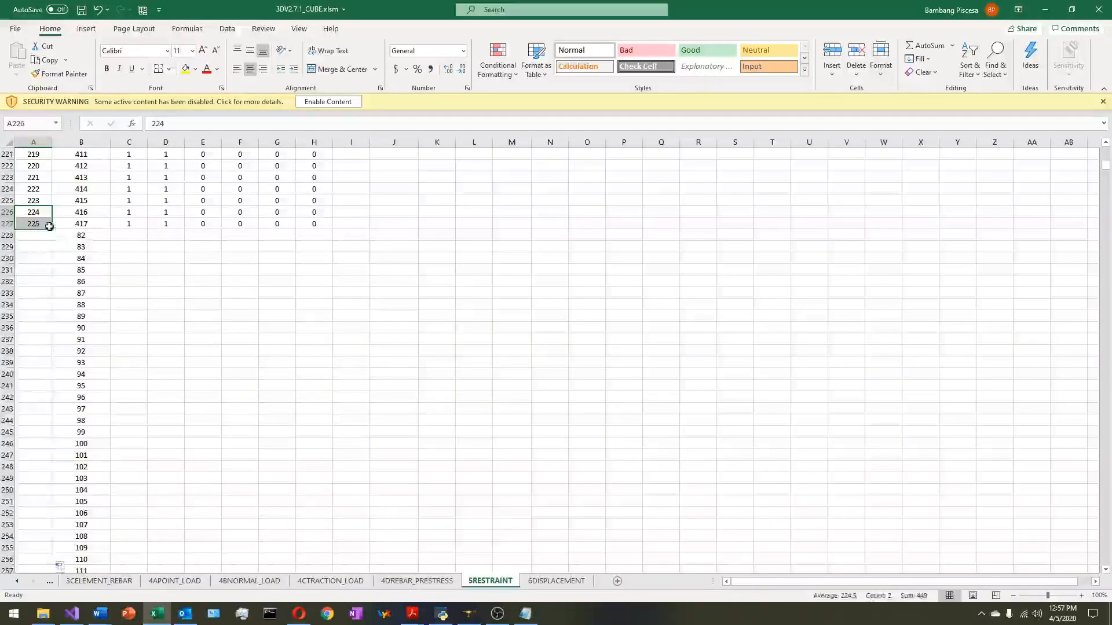
left_click(143, 234)
type("1")
key("Tab")
type("1")
key("Tab")
type("1")
type("0")
key("Tab")
type("0")
key("Tab")
type("0")
key("Tab")
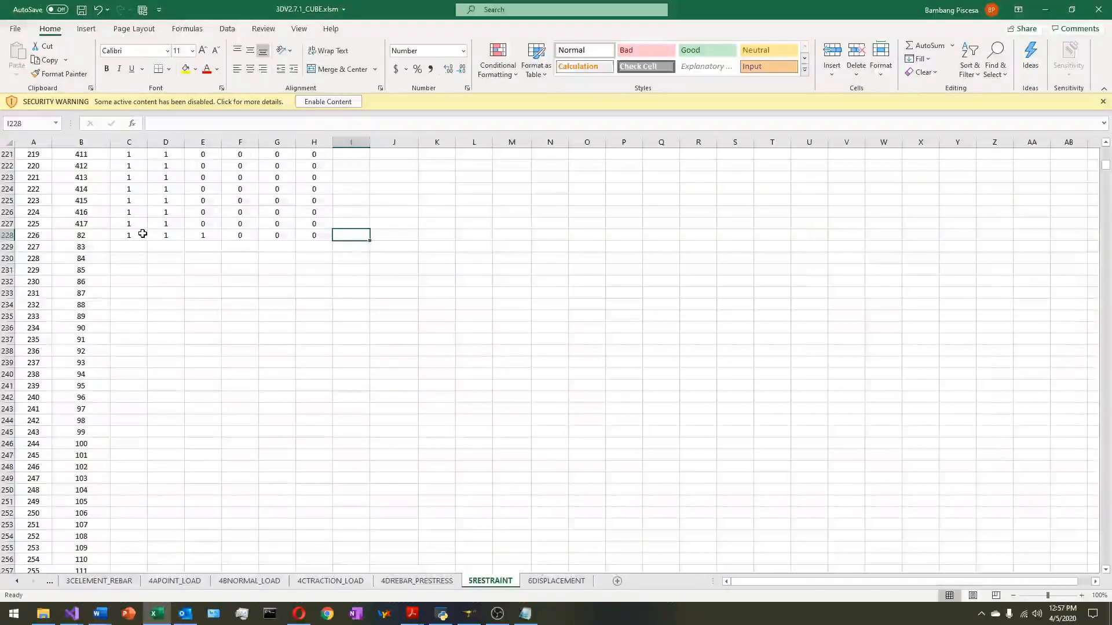
- Fill row 228's REST-X to VAL-Z values down through all the newly added restraint rows
left_click_drag(129, 235, 325, 234)
double_click(332, 239)
left_click(314, 305)
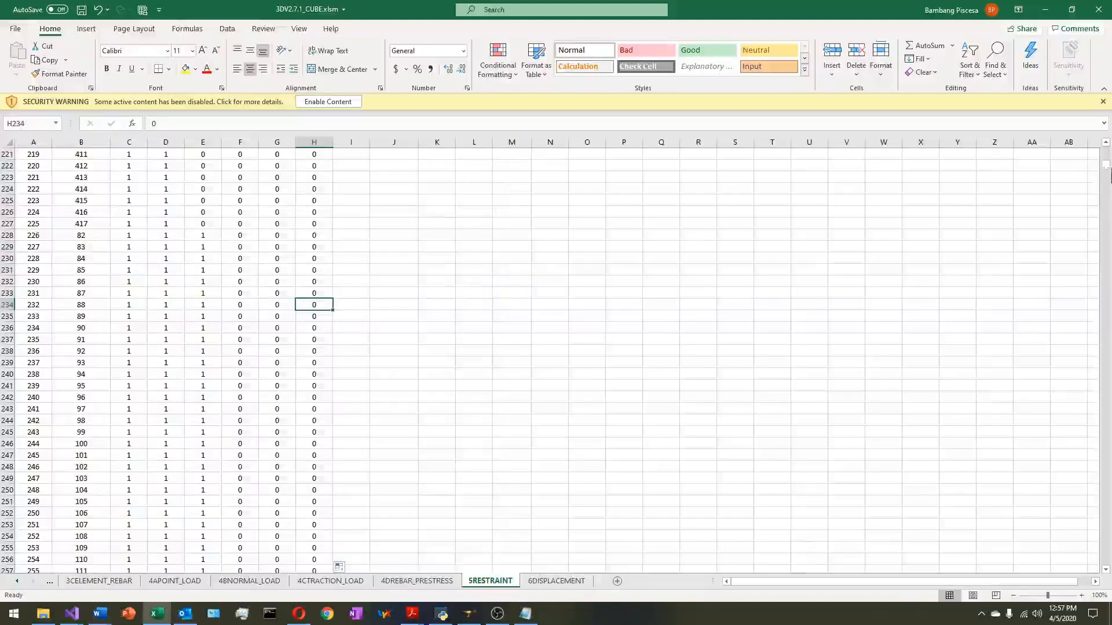
- Check the COUNT formulas in cell F1 of the 5RESTRAINT and 6DISPLACEMENT sheets
left_click_drag(1106, 166, 1106, 151)
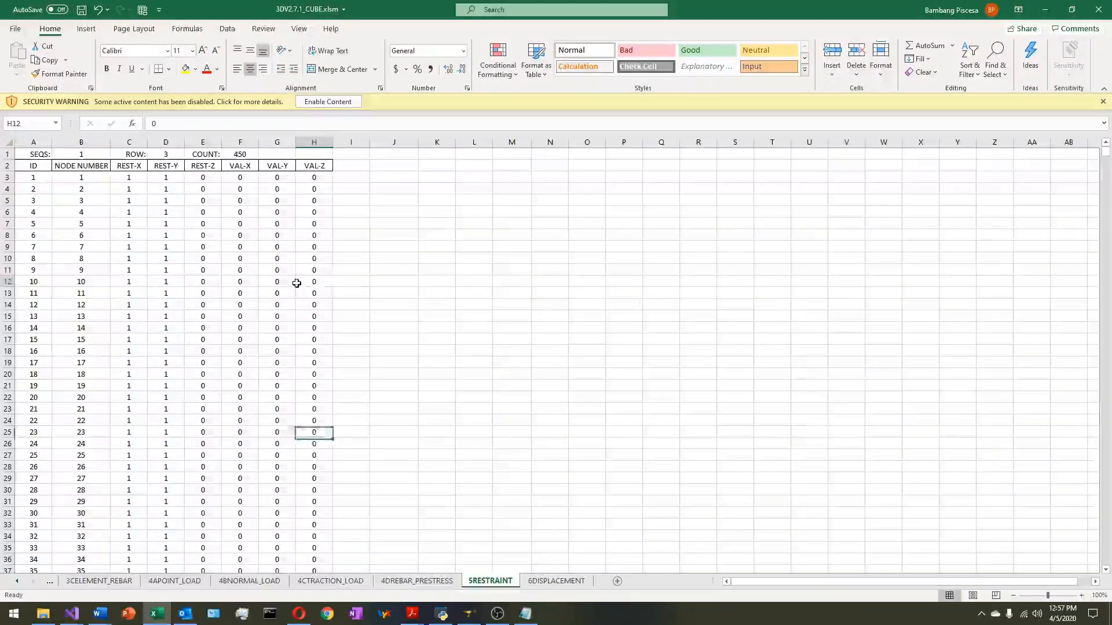
left_click(240, 155)
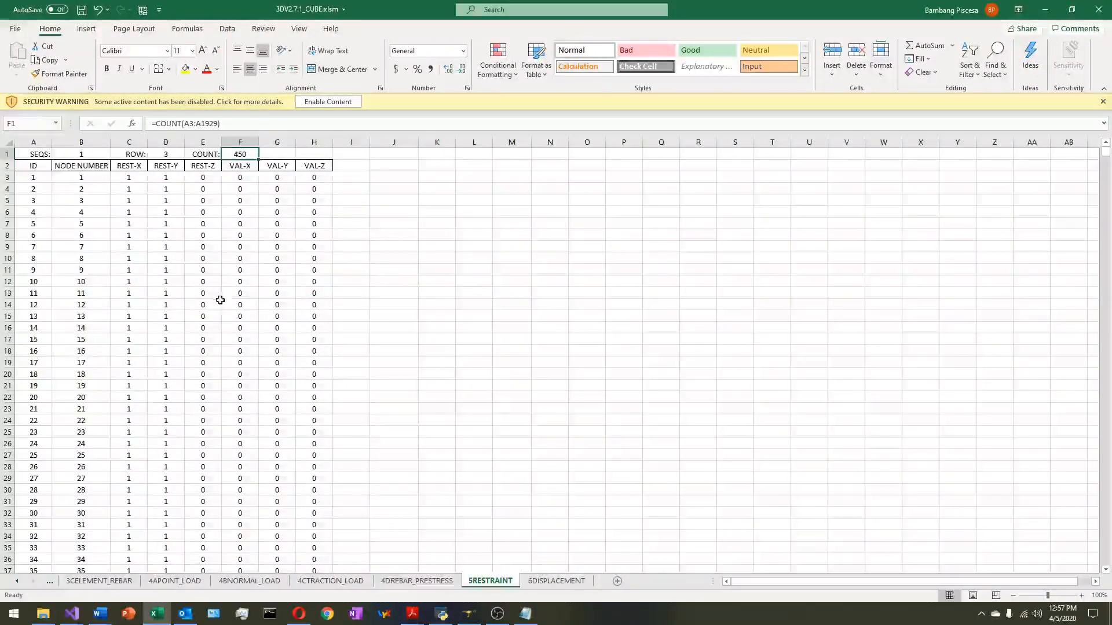
left_click(555, 581)
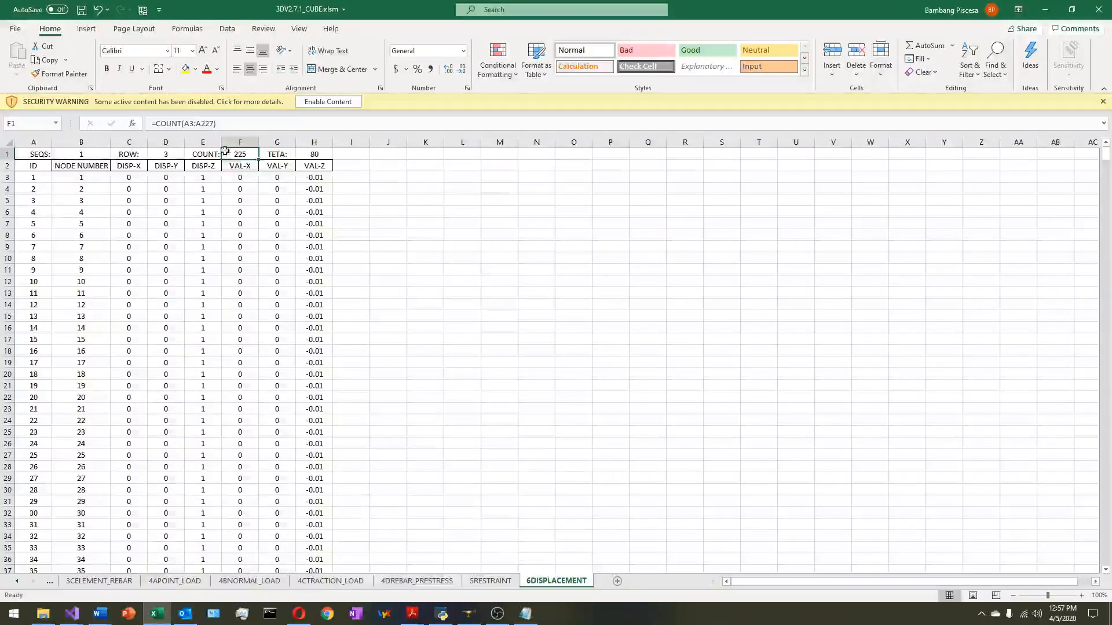
- Examine the TOTAL and START cells of the boundary conditions table on the 1ASUMMARY sheet, including the restraint formulas
left_click(19, 580)
left_click(20, 579)
left_click(21, 579)
left_click(21, 580)
left_click(21, 580)
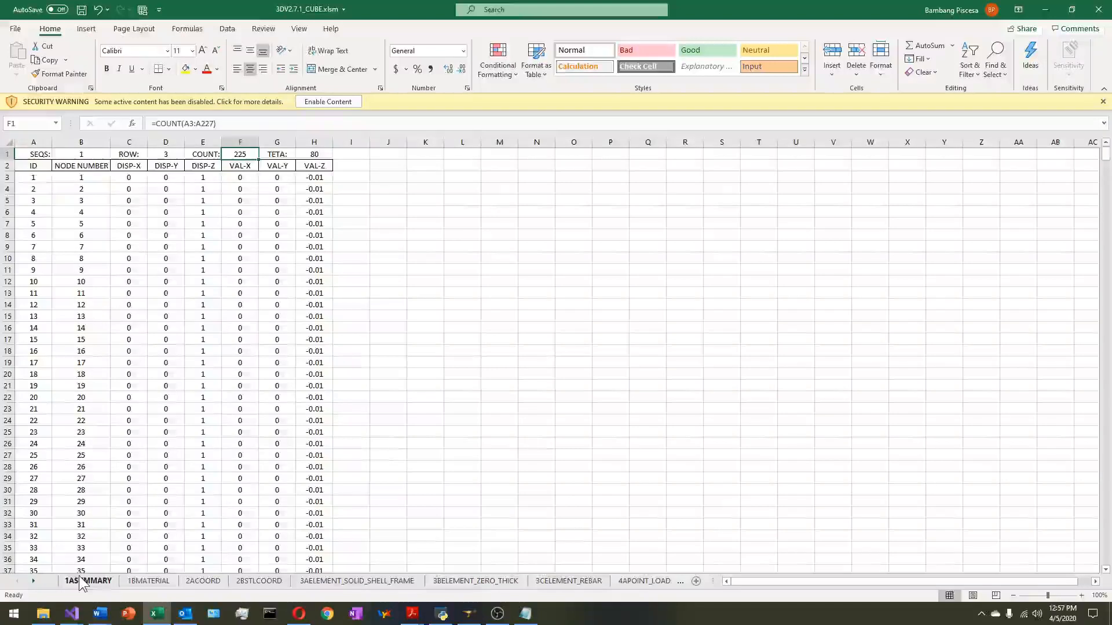
left_click(80, 580)
left_click_drag(785, 582, 967, 576)
left_click(353, 188)
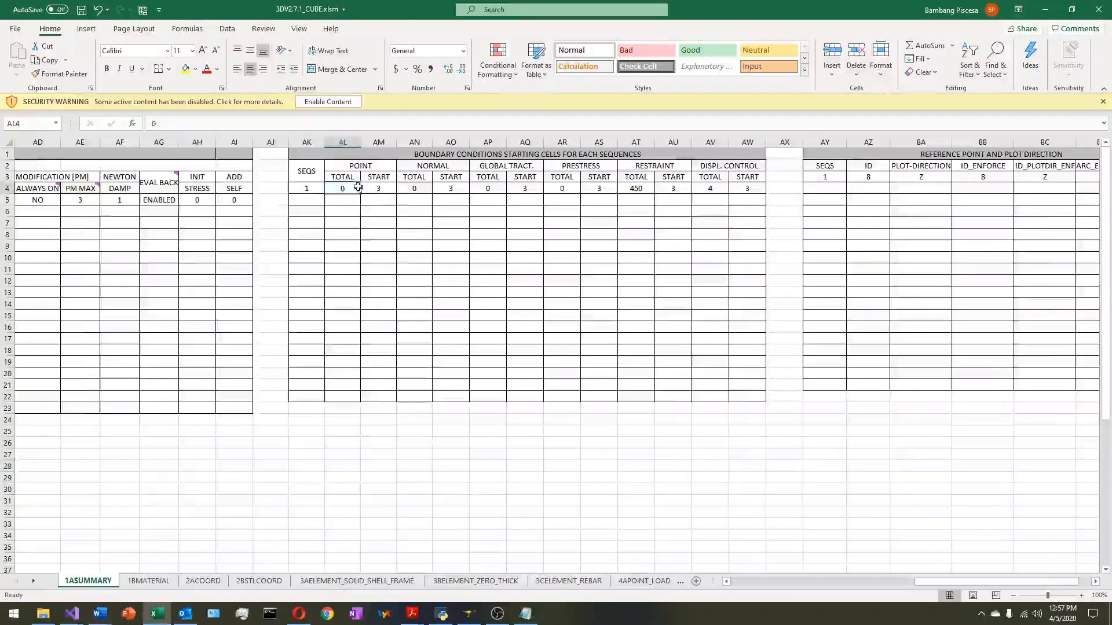
left_click(594, 180)
left_click(640, 181)
left_click(640, 189)
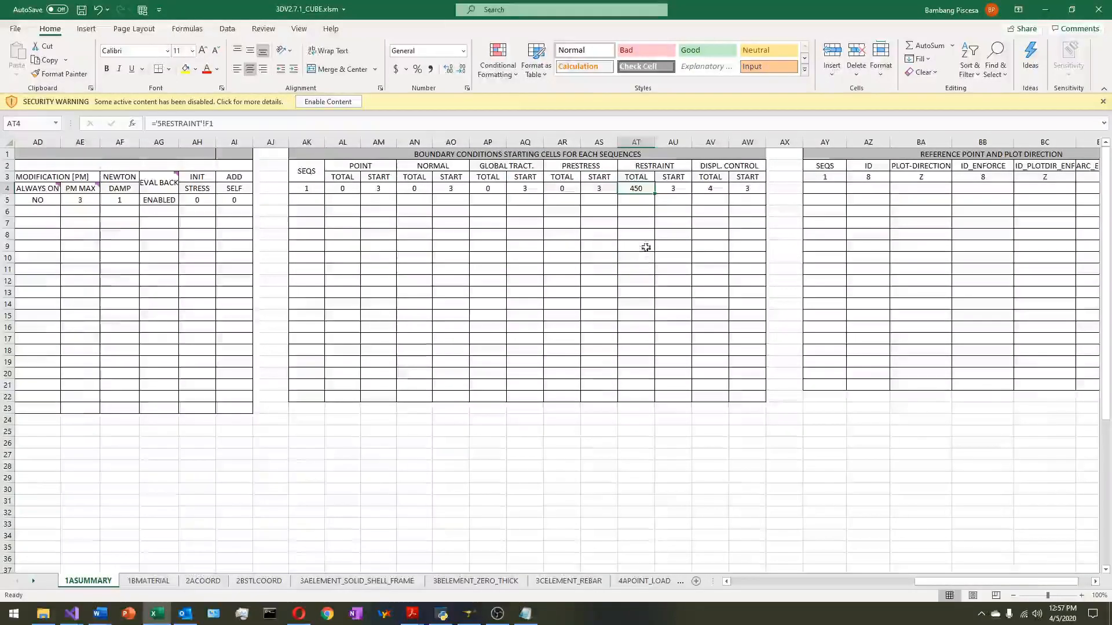
left_click(672, 191)
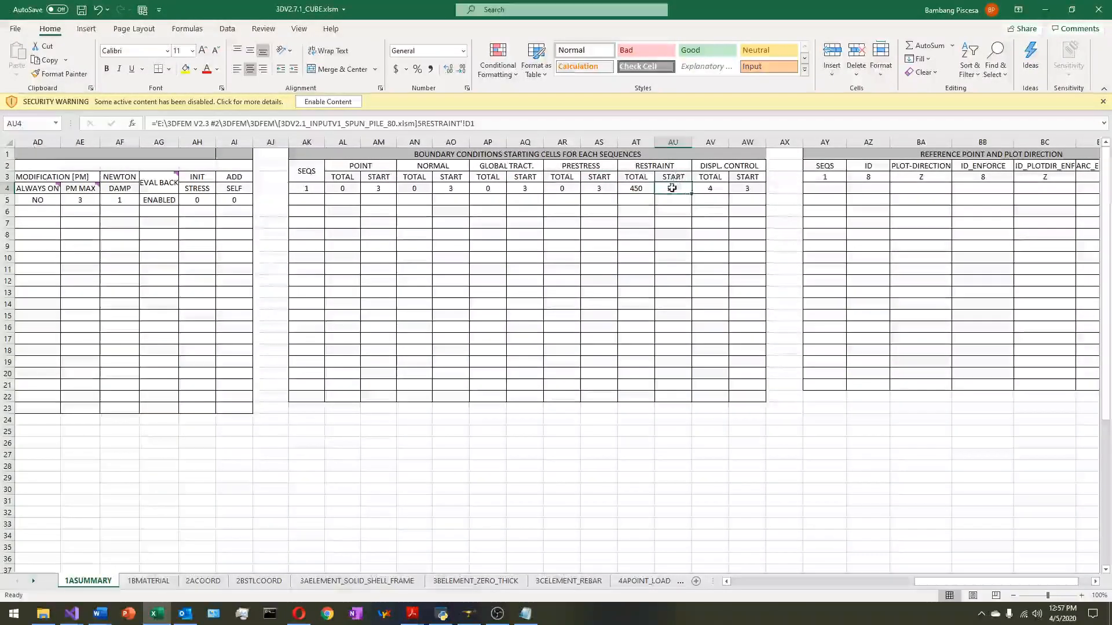
- Check the first data row on the 5RESTRAINT and 6DISPLACEMENT sheets and the displacement COUNT formula
left_click(33, 581)
left_click(33, 581)
left_click(33, 582)
left_click(33, 582)
left_click(592, 580)
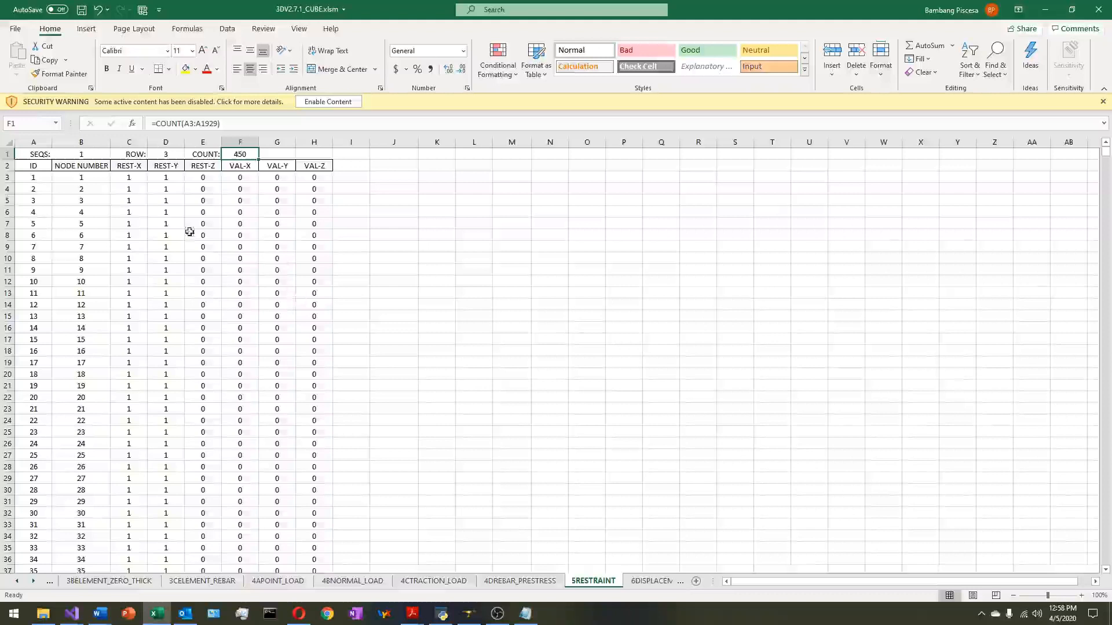
left_click(8, 178)
left_click(642, 582)
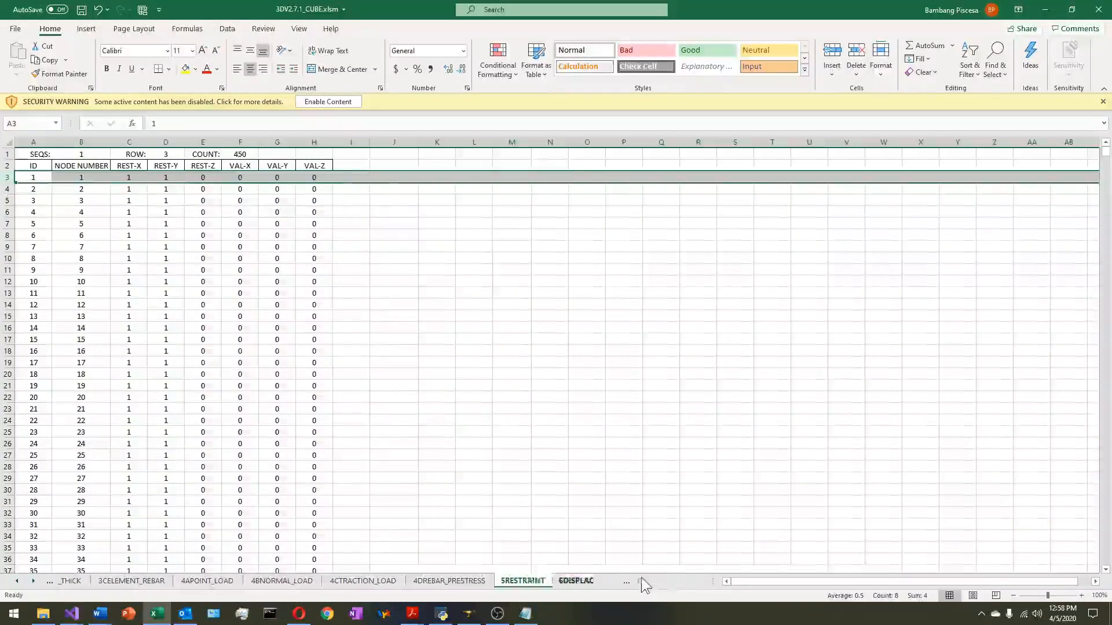
left_click(8, 178)
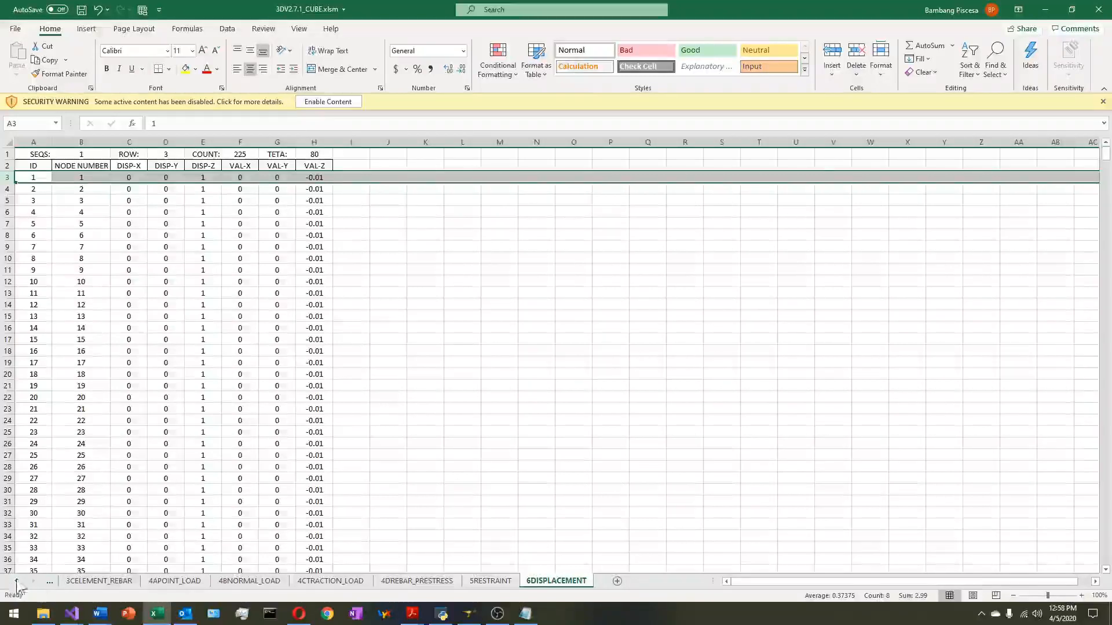
left_click(247, 153)
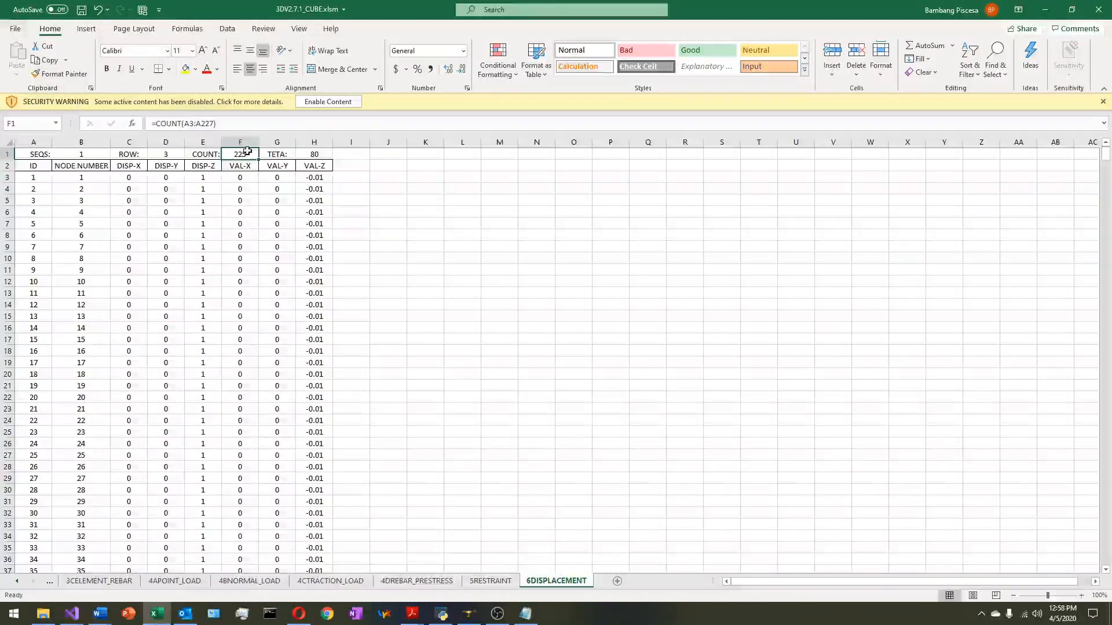
- Link the DISPL. CONTROL TOTAL in cell AV4 of the 1ASUMMARY sheet to cell F1 of the 6DISPLACEMENT sheet
left_click(17, 581)
left_click(18, 581)
left_click(17, 581)
left_click(15, 581)
left_click(15, 581)
left_click(15, 582)
left_click(80, 581)
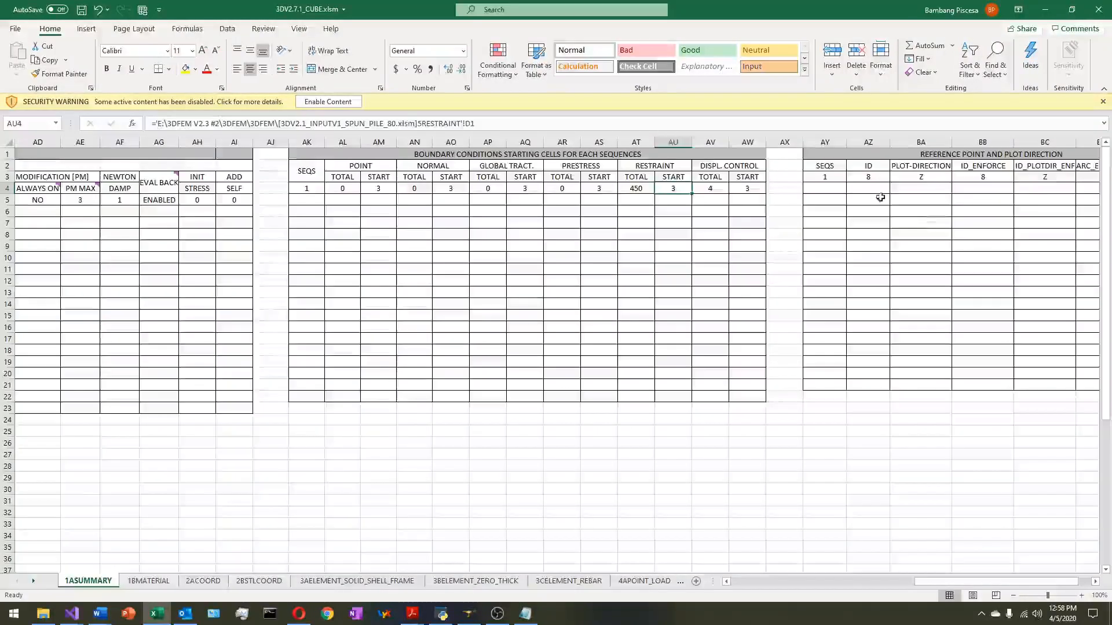
left_click(708, 190)
type("=")
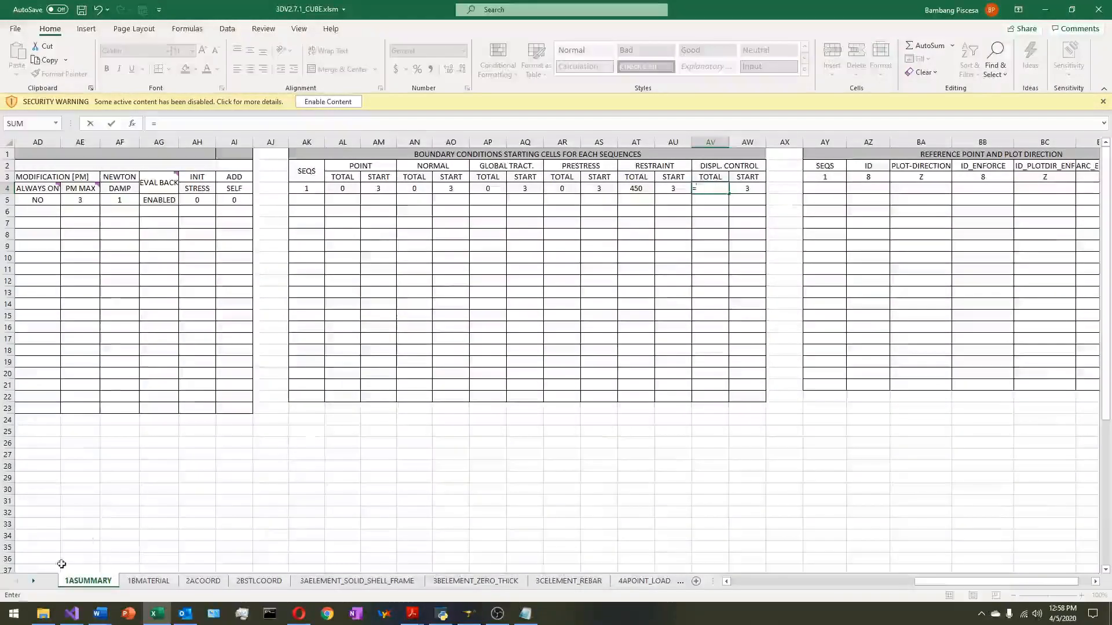
left_click(33, 581)
left_click(34, 581)
left_click(34, 581)
left_click(532, 580)
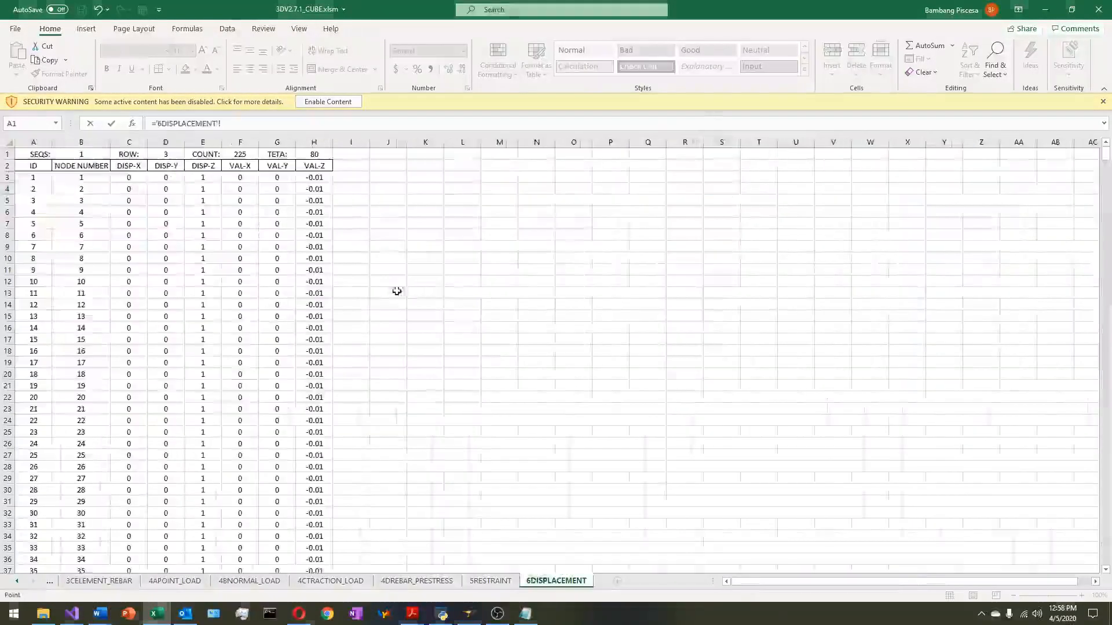
left_click(248, 155)
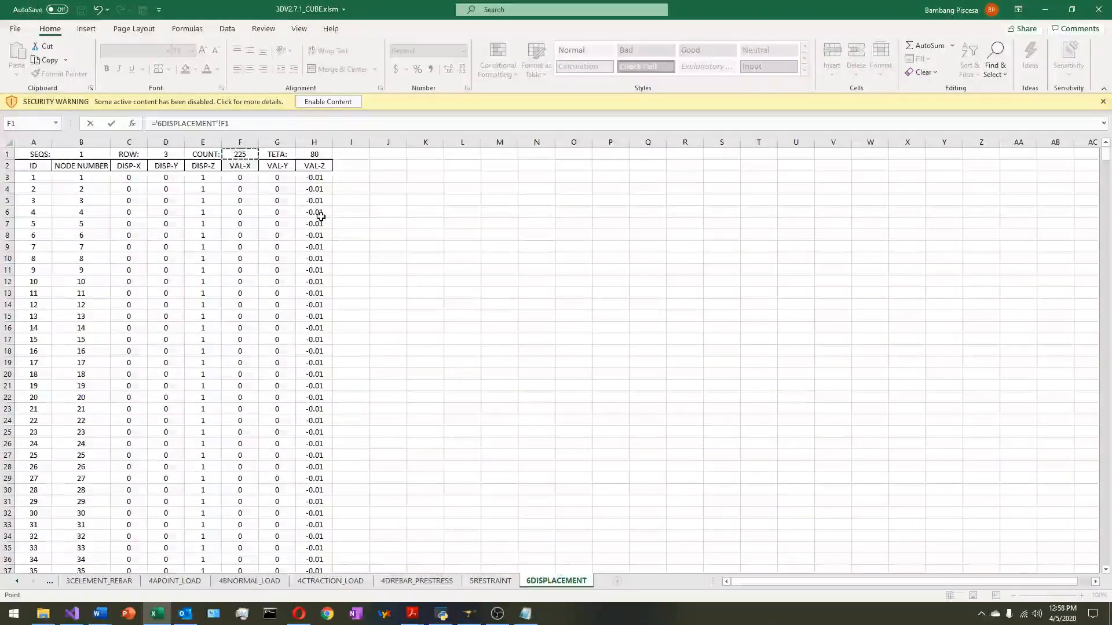
key("Return")
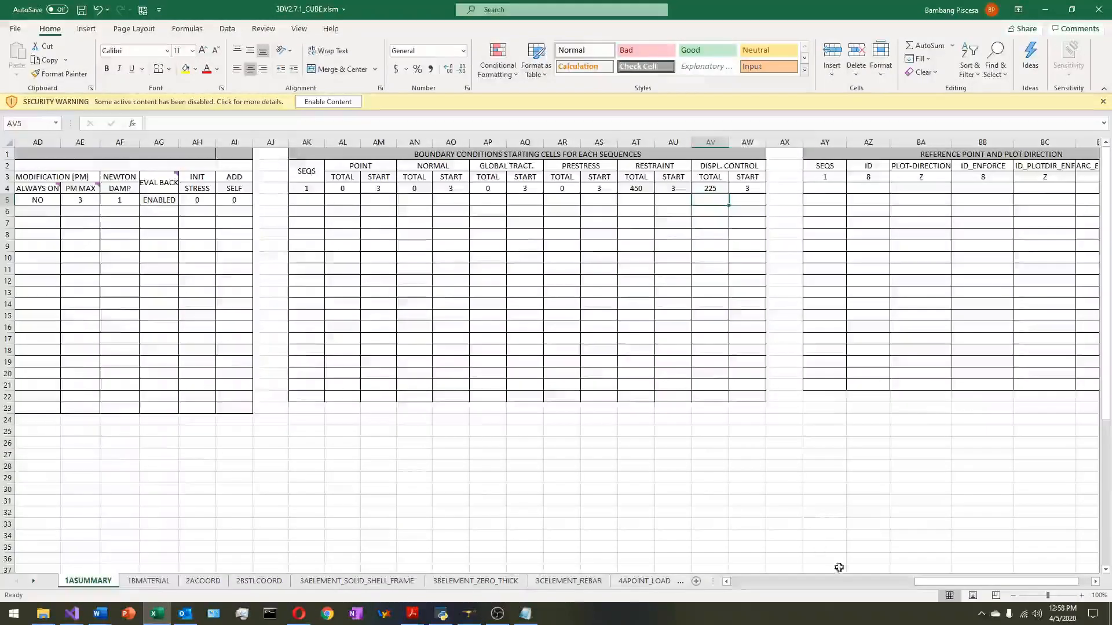
- Save the 3DV2.7.1_CUBE.xlsm workbook with the linked boundary condition totals
left_click_drag(939, 582, 1035, 586)
left_click(858, 317)
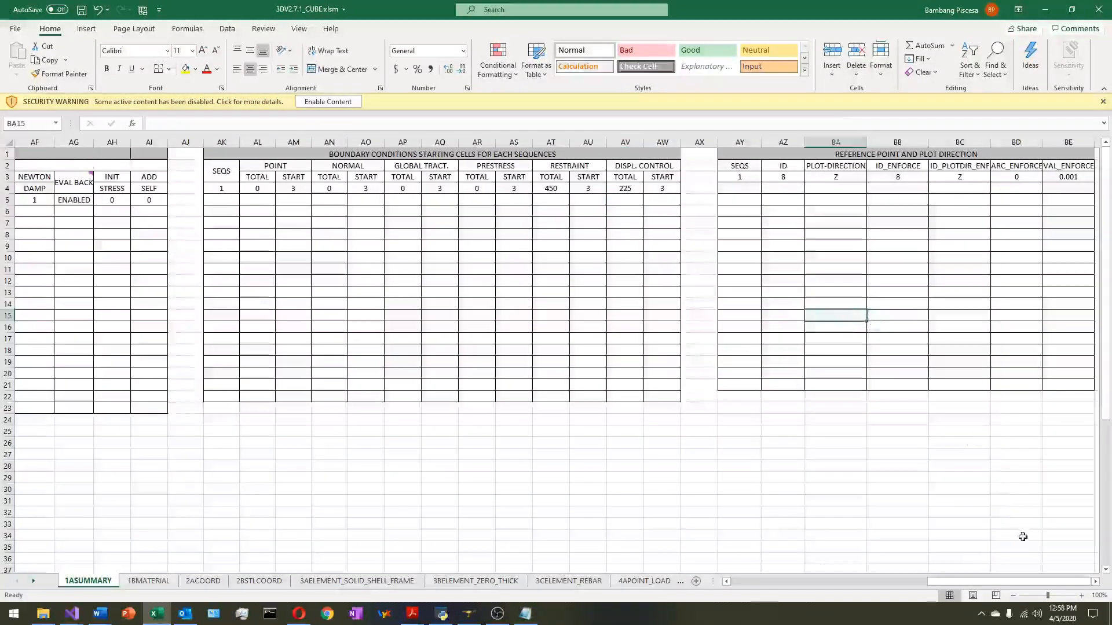
left_click(1095, 582)
left_click(1095, 581)
left_click(1095, 582)
left_click(1095, 582)
left_click(867, 328)
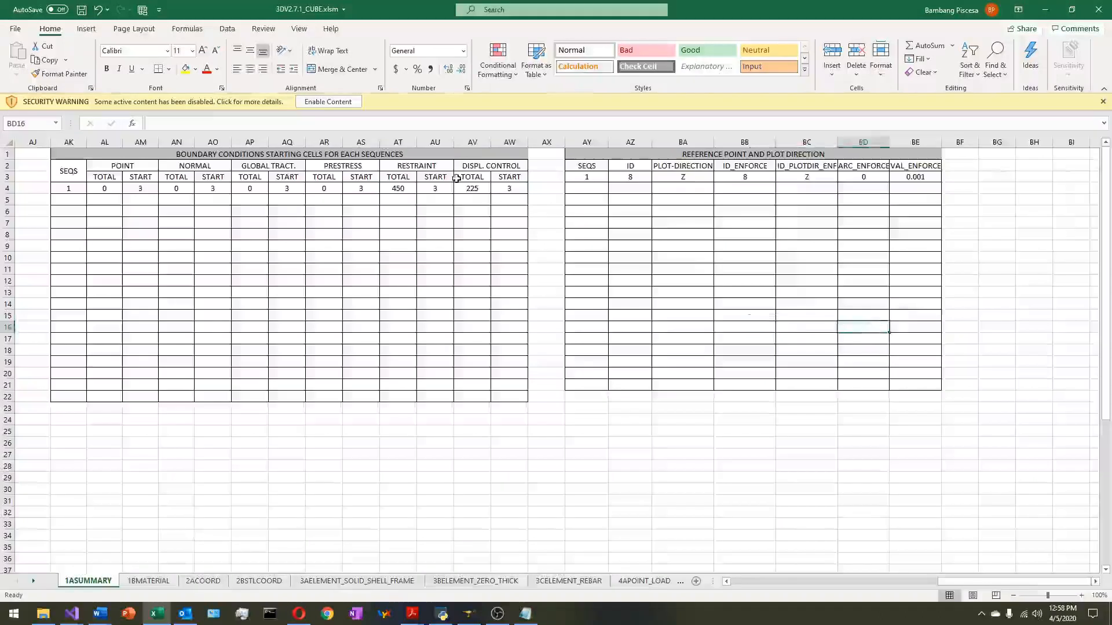
left_click(82, 10)
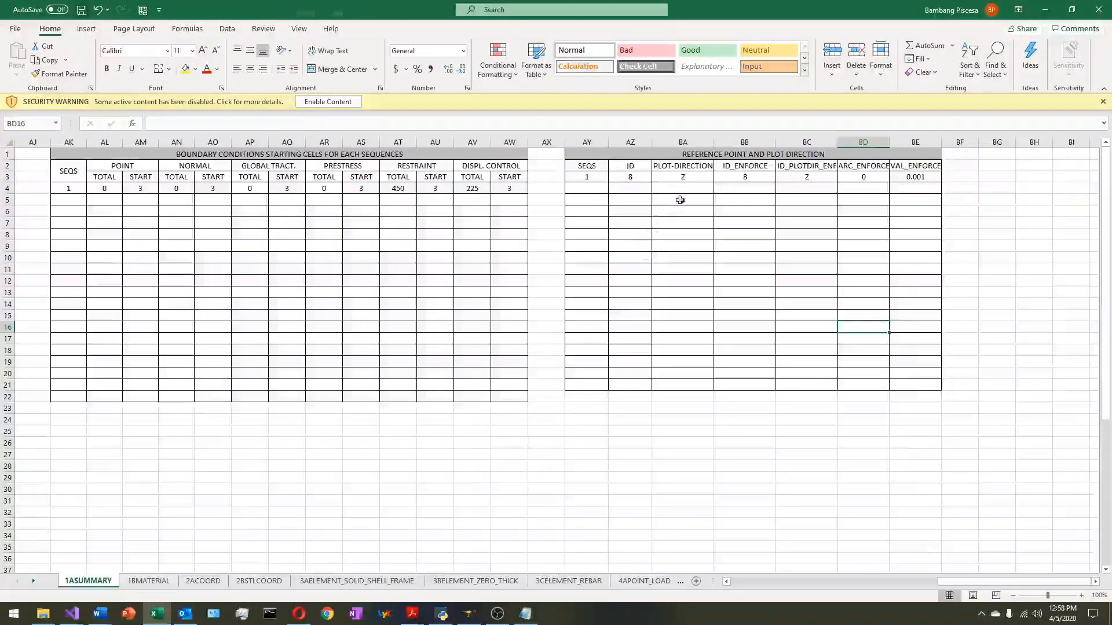
- Link the reference point ID in cell AZ3 of the 1ASUMMARY sheet to cell B3 of the 6DISPLACEMENT sheet
left_click(689, 177)
key("Left")
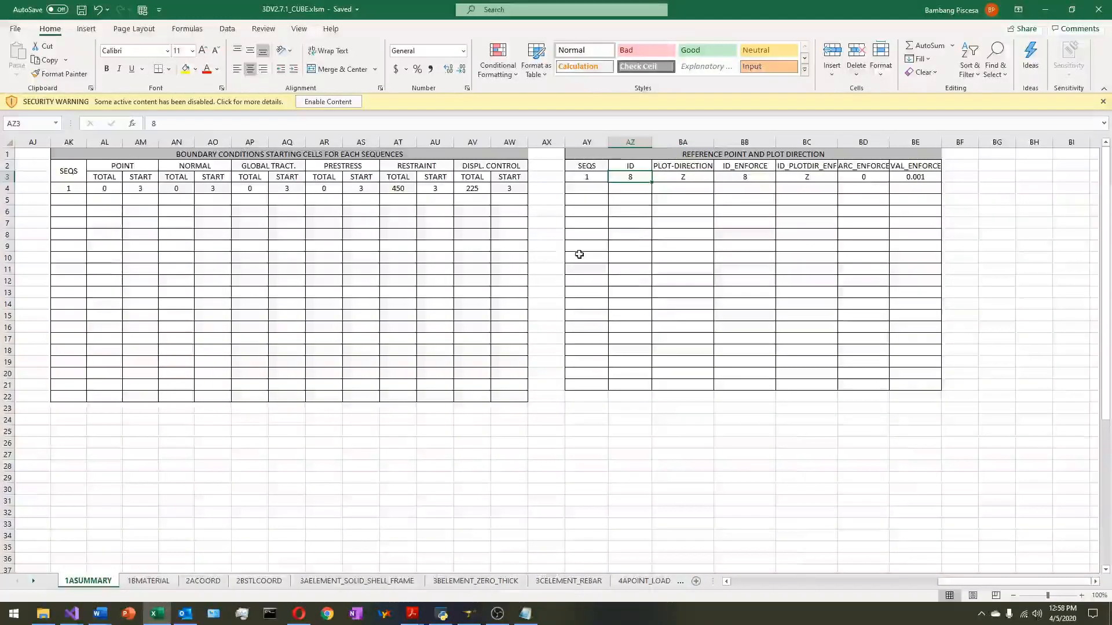
type("=")
left_click(33, 581)
left_click(33, 580)
left_click(33, 580)
left_click(541, 581)
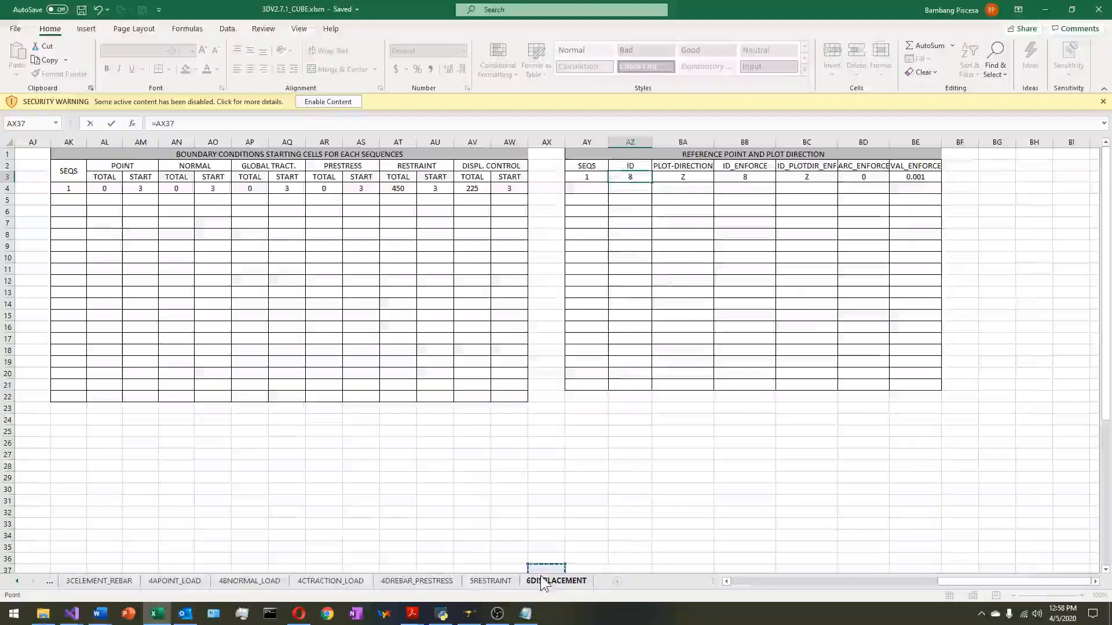
key("Return")
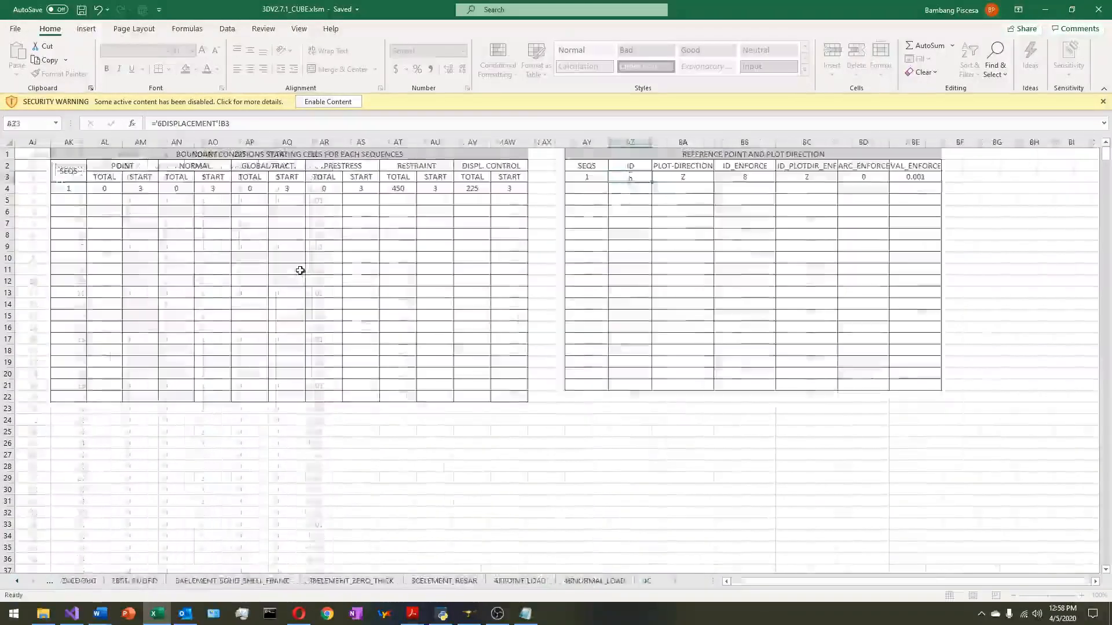
left_click(666, 258)
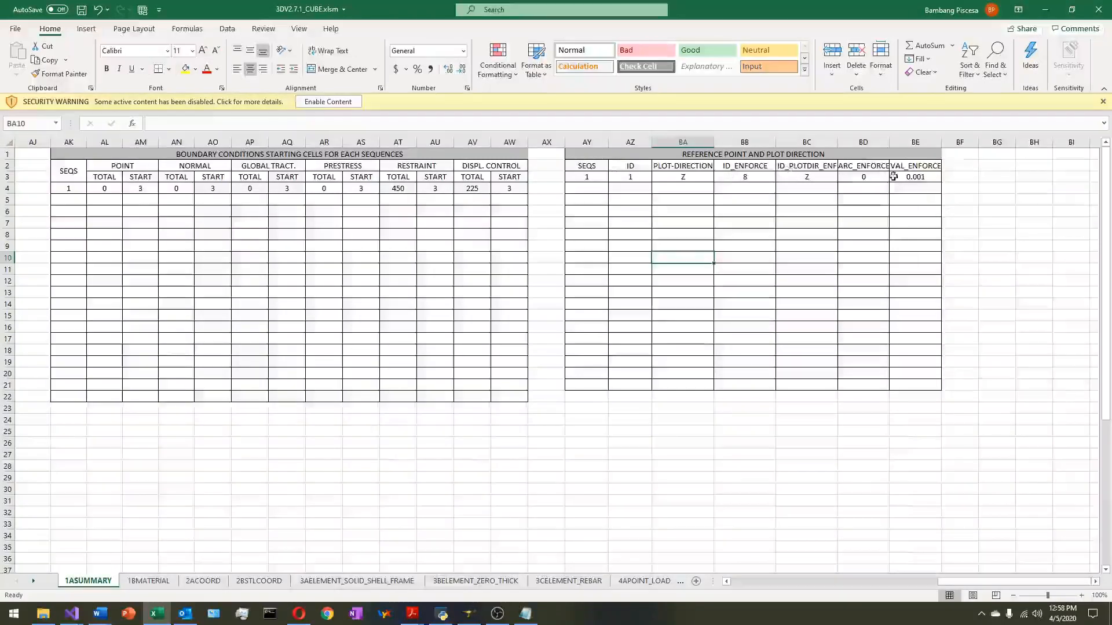
left_click(738, 220)
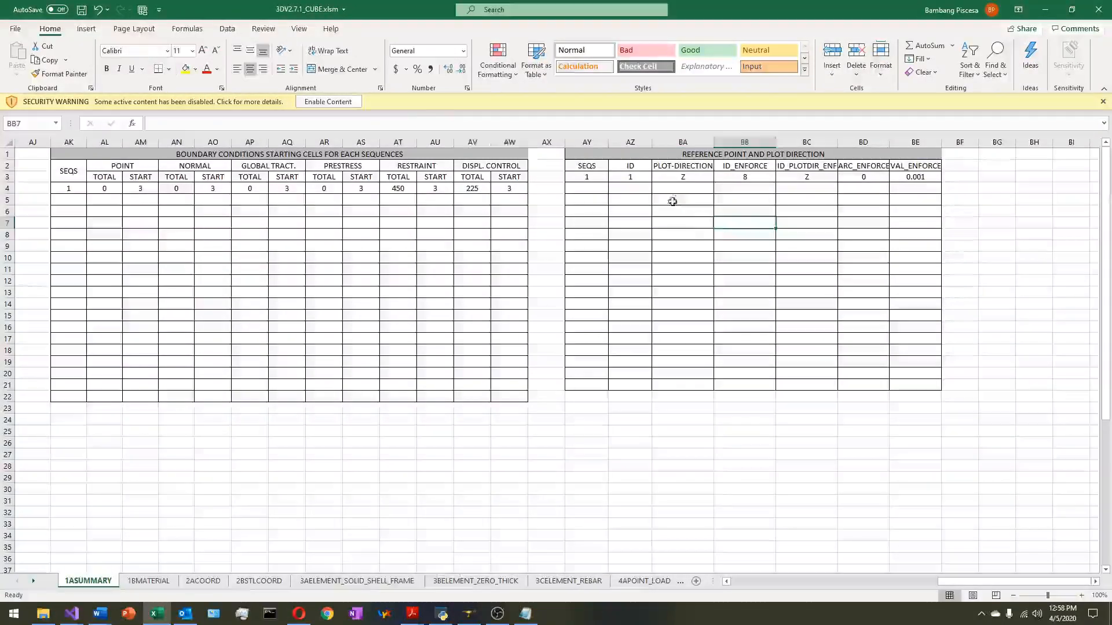
- Save the workbook with the linked reference point ID and close it, keeping the changes
left_click(81, 10)
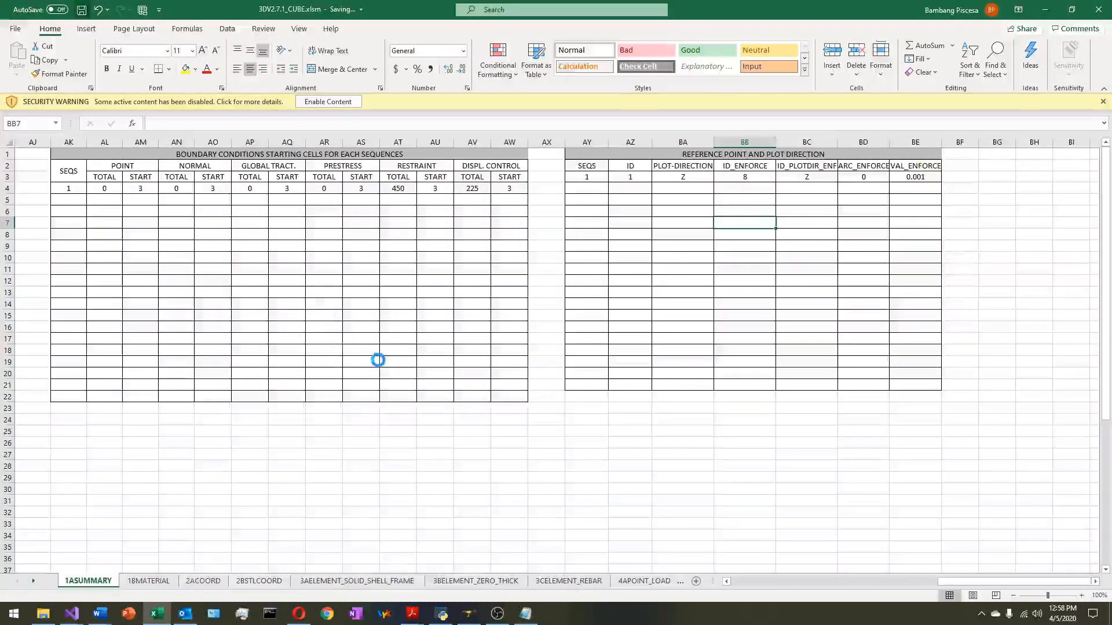
left_click(482, 330)
key("ctrl+w")
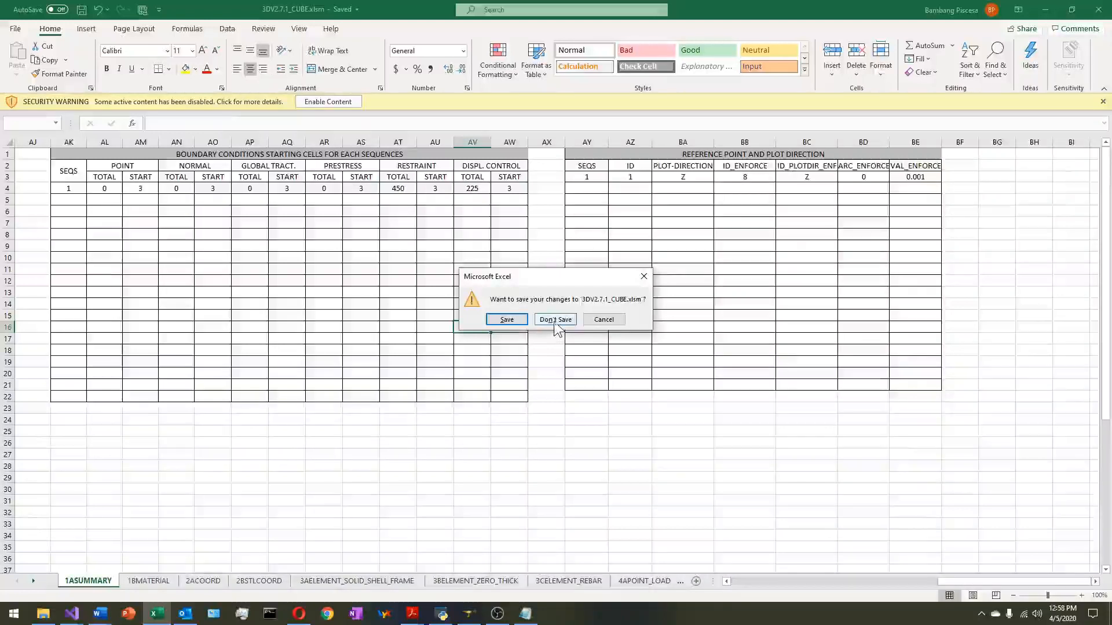
left_click(518, 323)
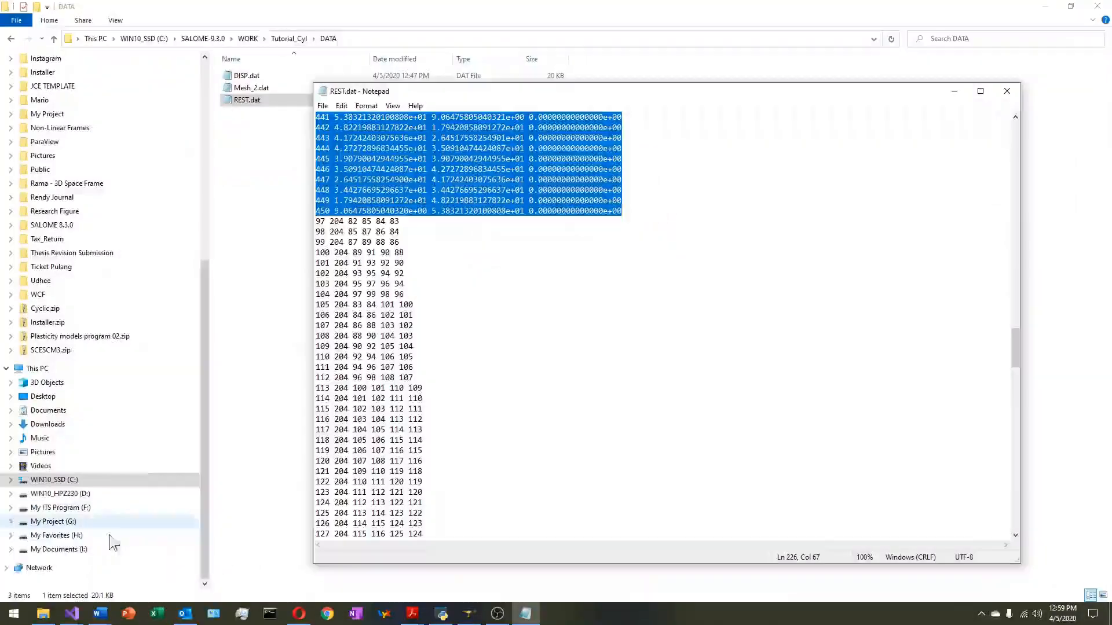
- Reopen 3DV2.7.1_CUBE.xlsm, save it as 3DV2.7.1_CYLD.xlsm in the 3DNLFEA_INPUT_DATA folder and close the copy
left_click(159, 615)
right_click(159, 615)
left_click(161, 380)
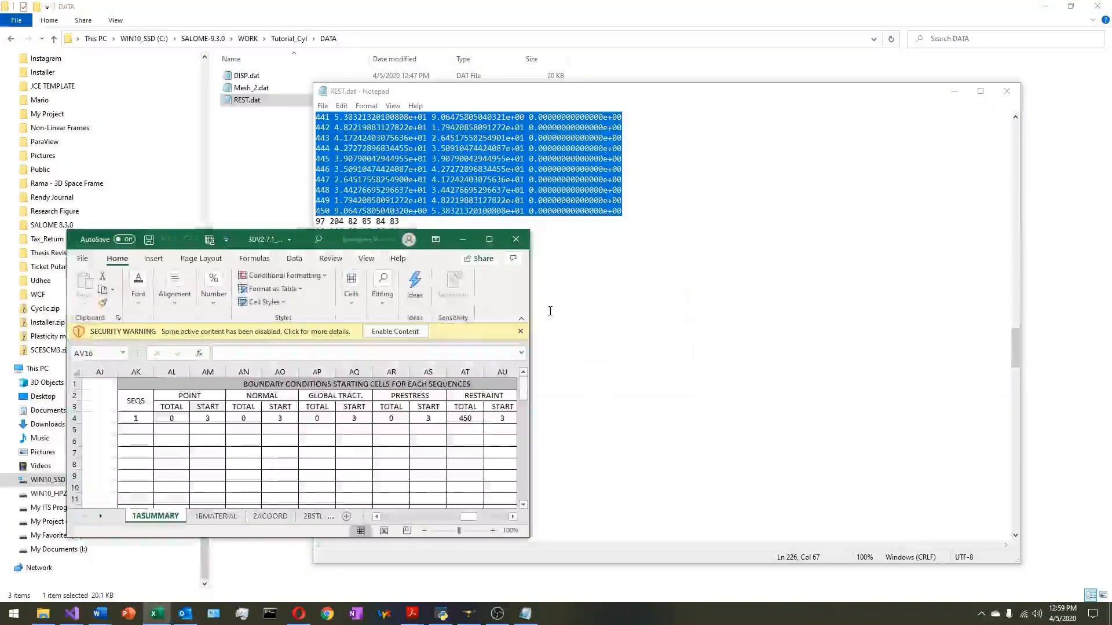
left_click(491, 241)
left_click(16, 29)
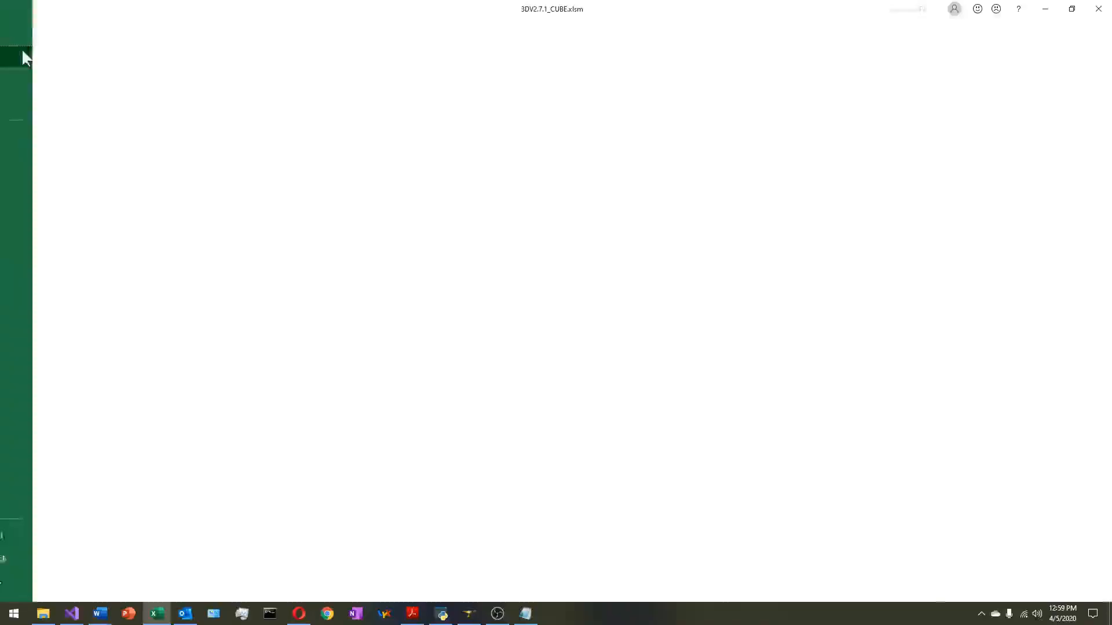
left_click(41, 181)
left_click(412, 87)
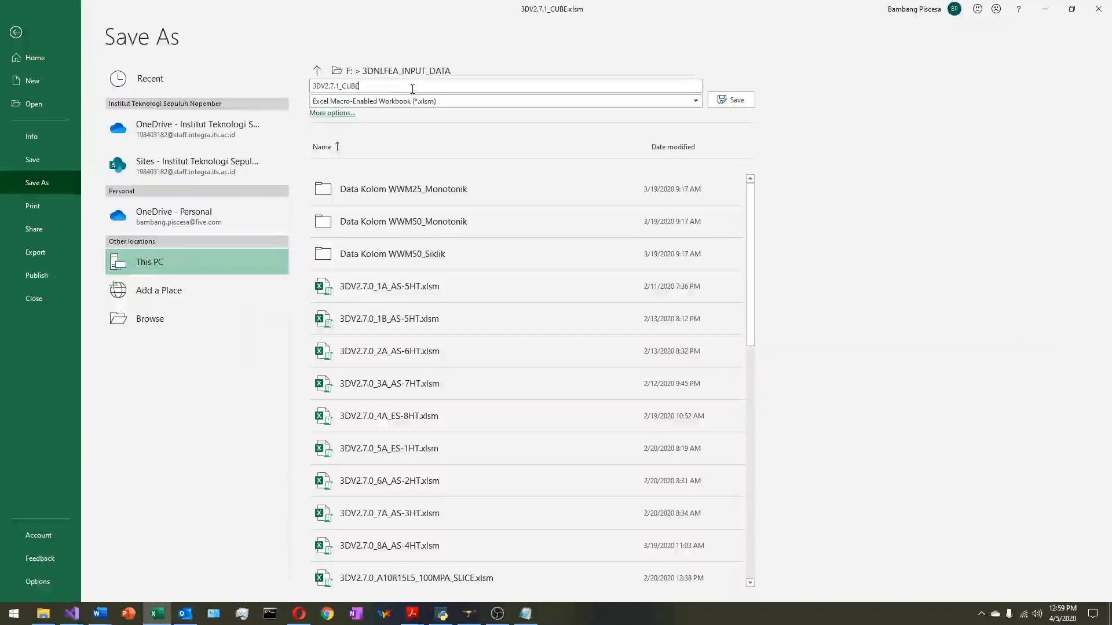
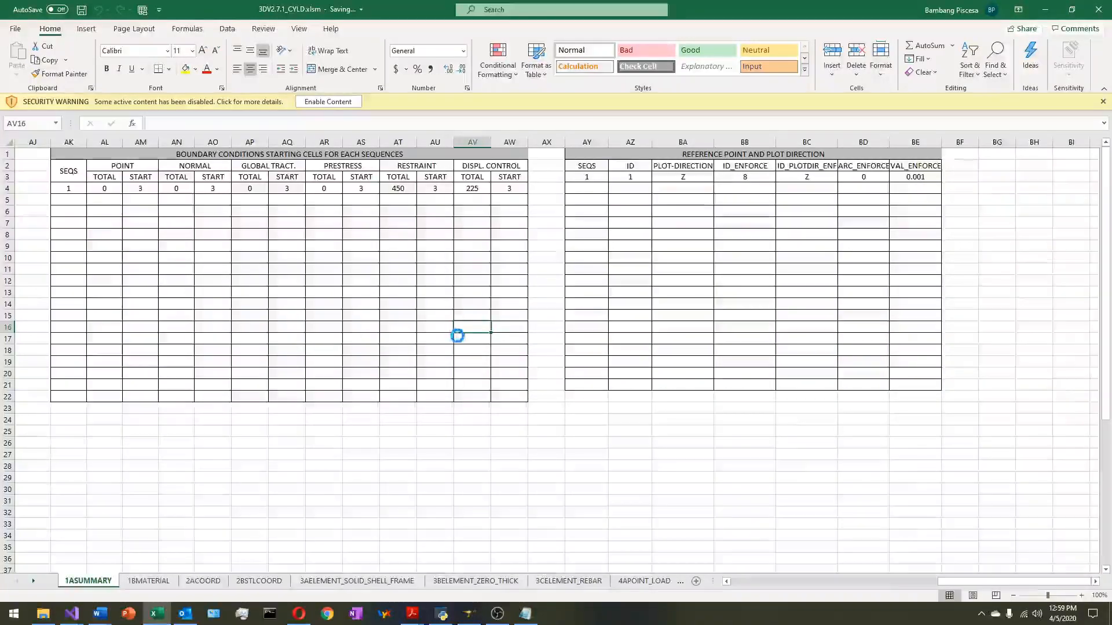
key("ctrl+w")
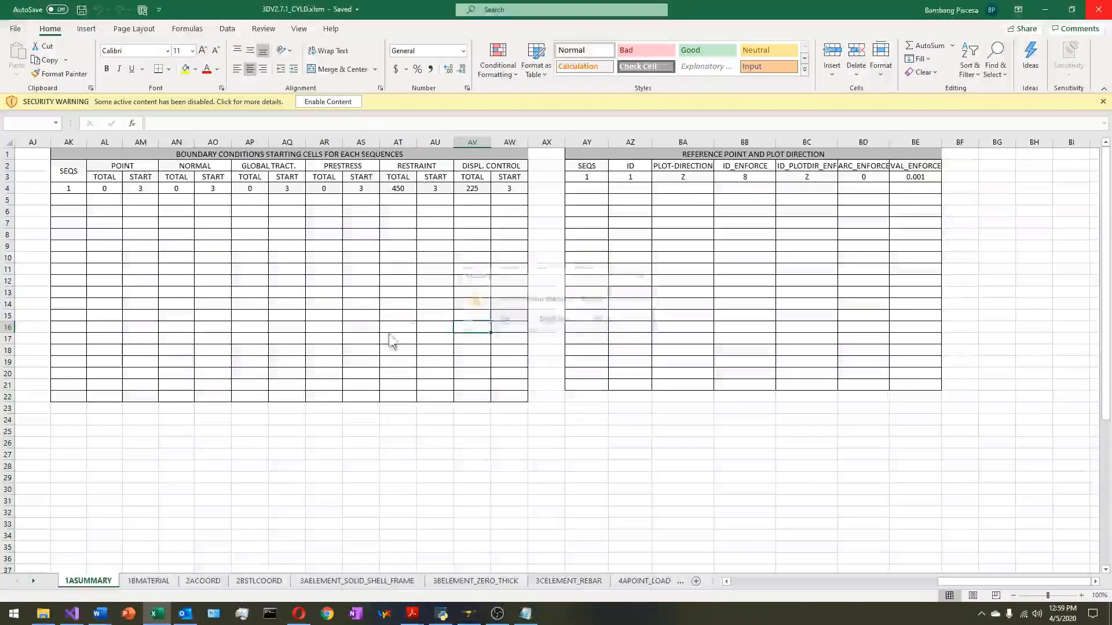
left_click(523, 318)
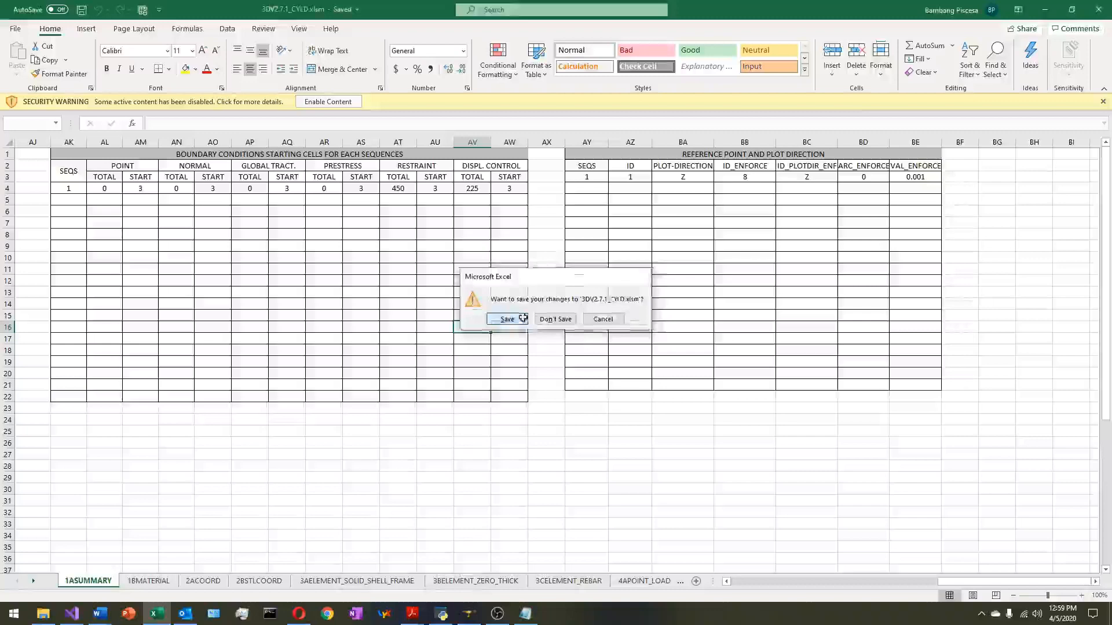
- Switch to File Explorer and open the 3DNLFEA_INPUT_DATA folder on the My ITS Program (F:) drive
left_click(46, 616)
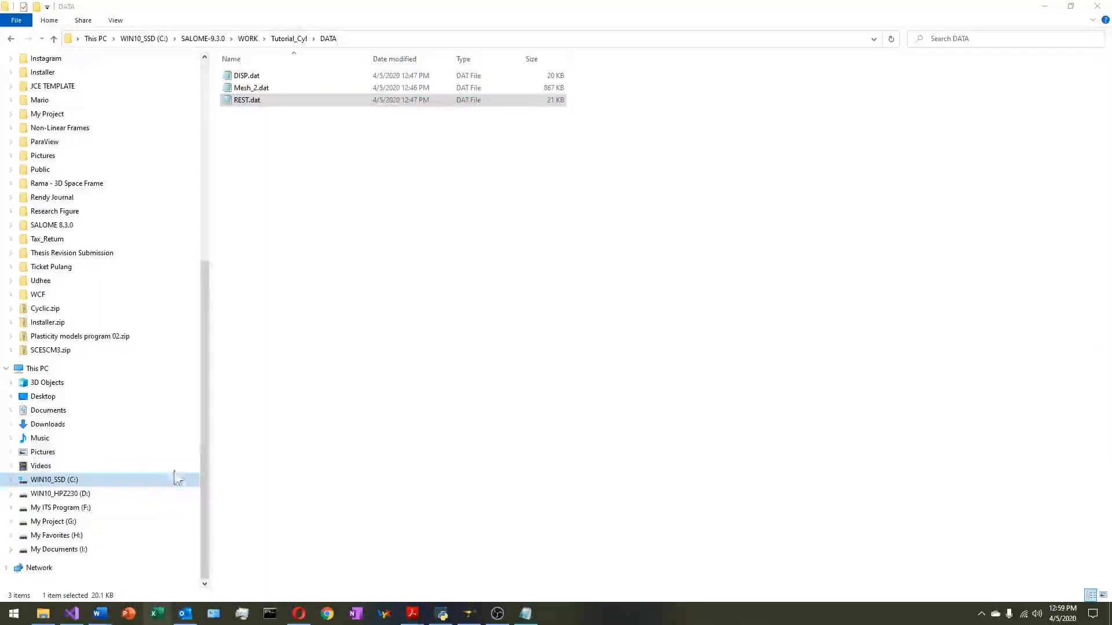
right_click(163, 618)
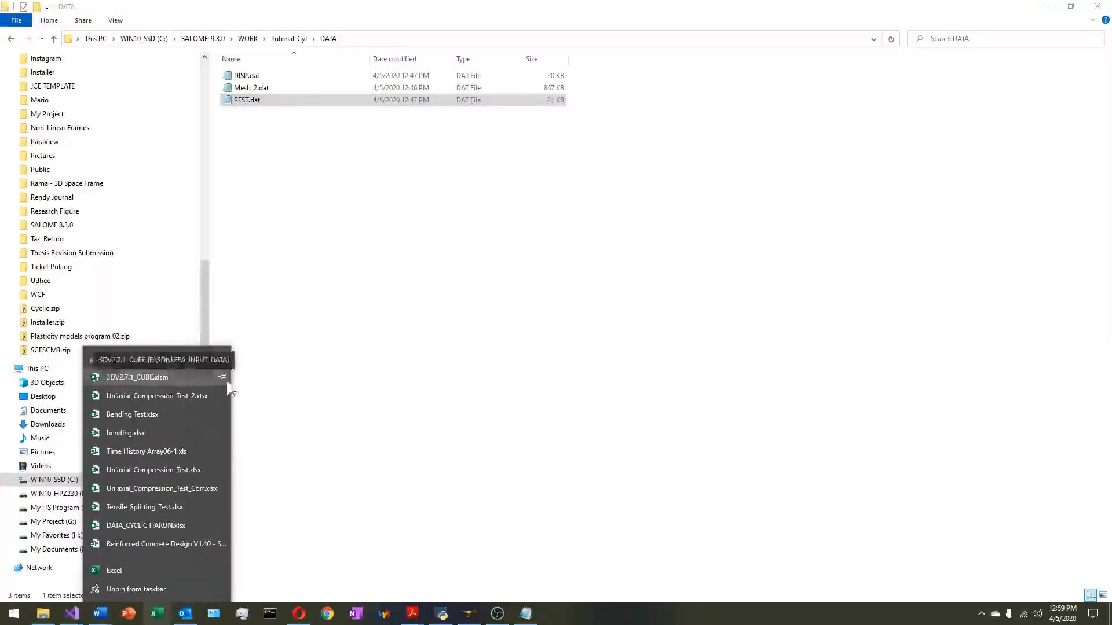
left_click(69, 508)
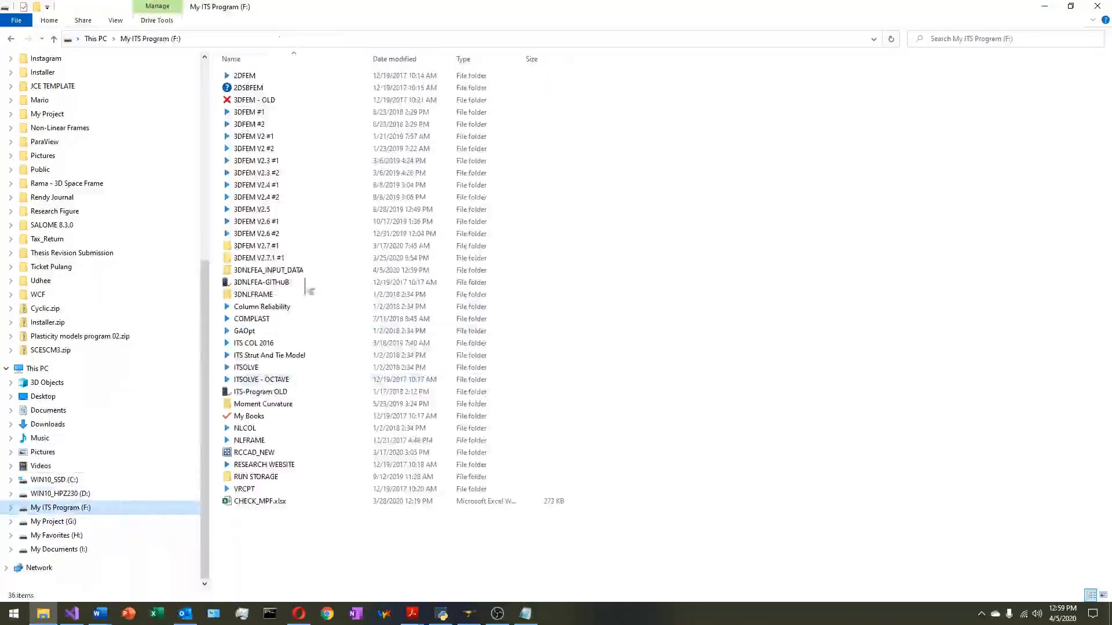
double_click(293, 273)
- Rename the file 3DV2.7.1_CYLD.xlsm as 3DV2.7.1_CYL.xlsm
left_click(286, 455)
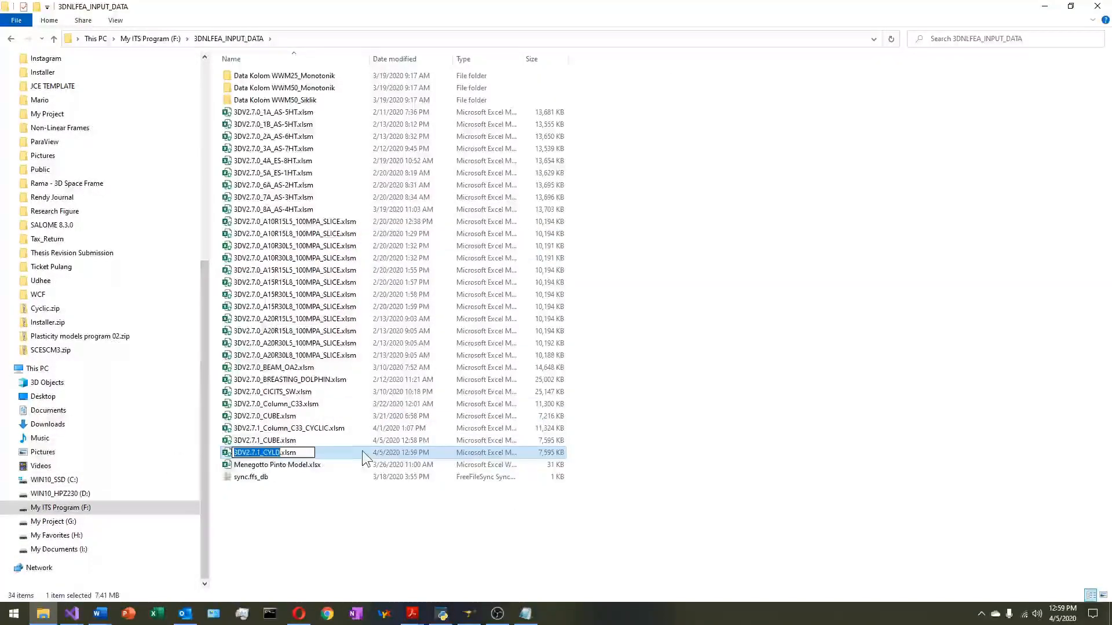
key("Left")
key("Right")
key("Right")
key("Right")
key("Right")
key("Right")
key("Right")
key("Right")
key("Right")
key("Right")
key("Right")
key("Right")
key("Right")
key("Delete")
key("Return")
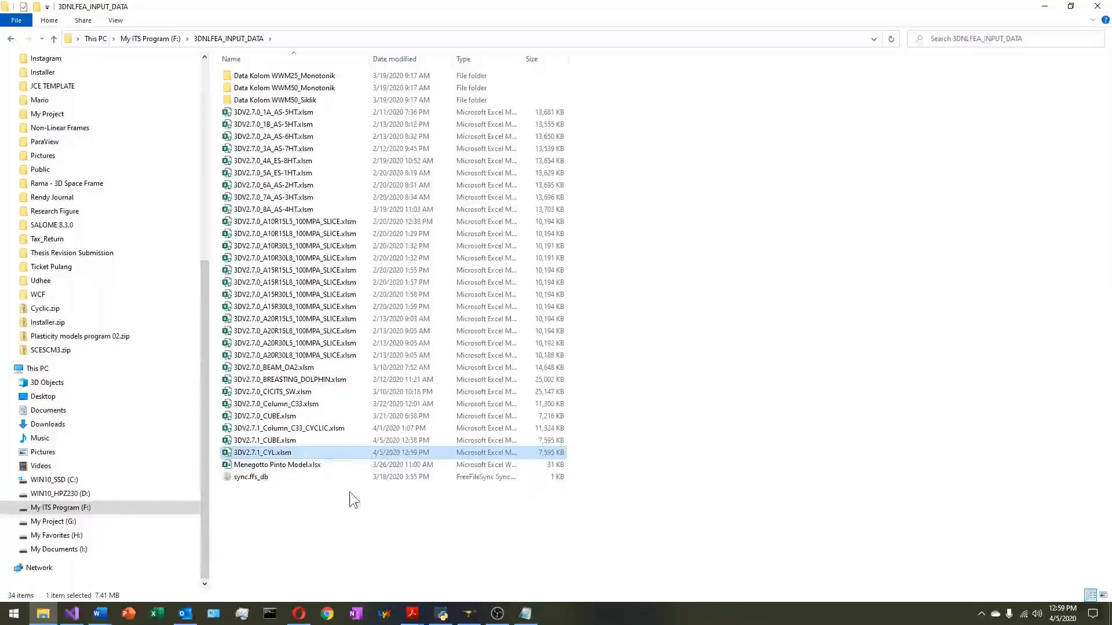
left_click(397, 492)
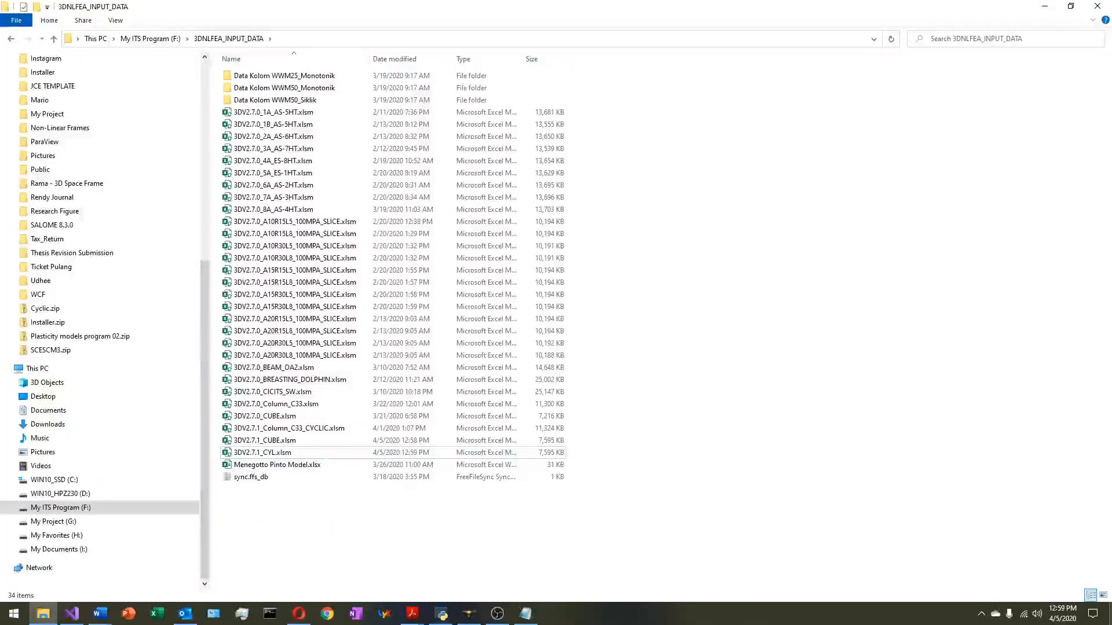
- Run the 3D-NLFEA analysis from the desktop launcher on 3DV2.7.1_CYL.xlsm, then dismiss the completion notice and close the plot and Task Manager
left_click(1111, 615)
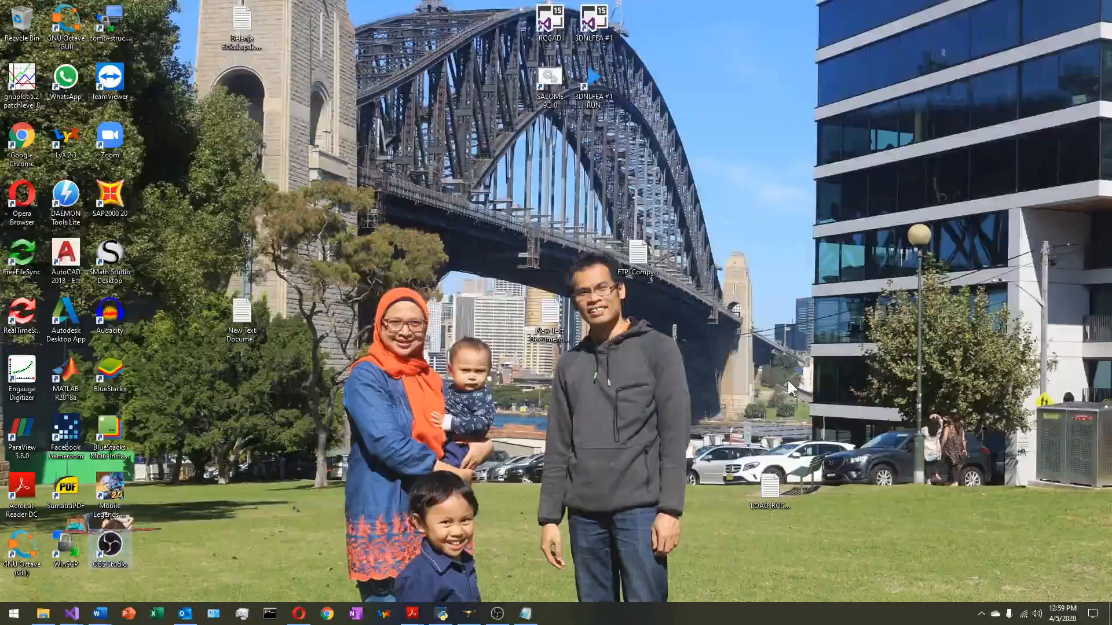
double_click(579, 104)
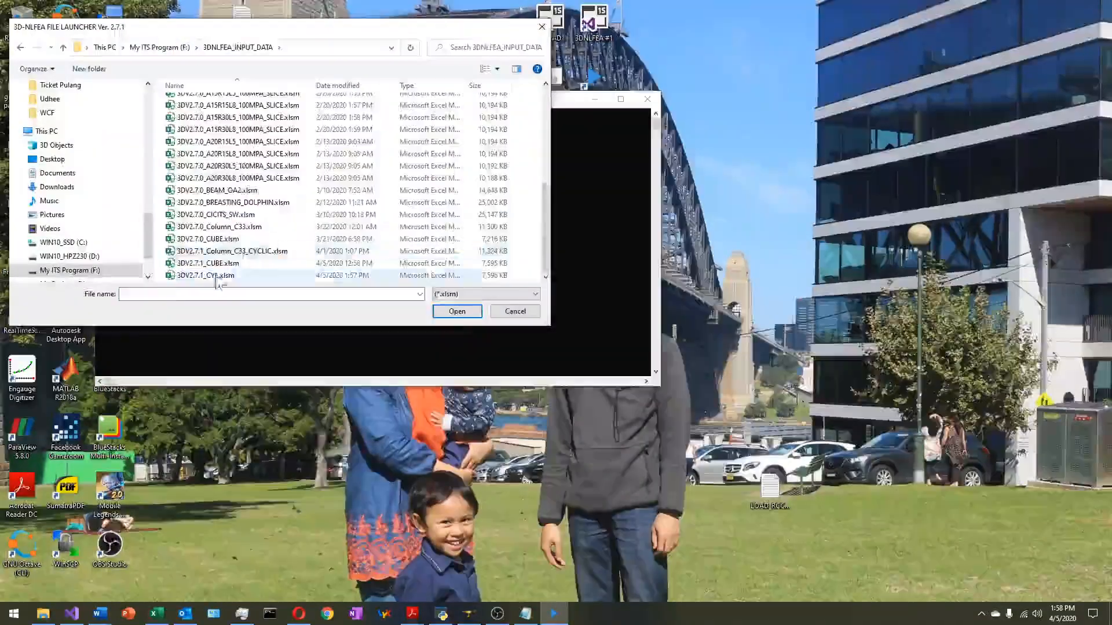
double_click(216, 276)
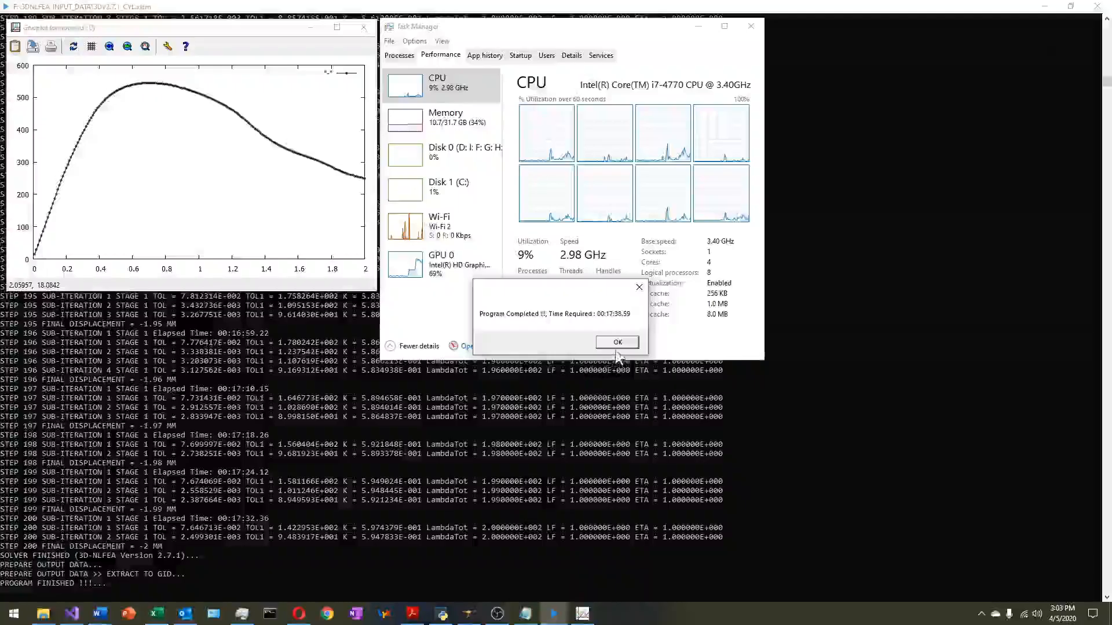
left_click(617, 343)
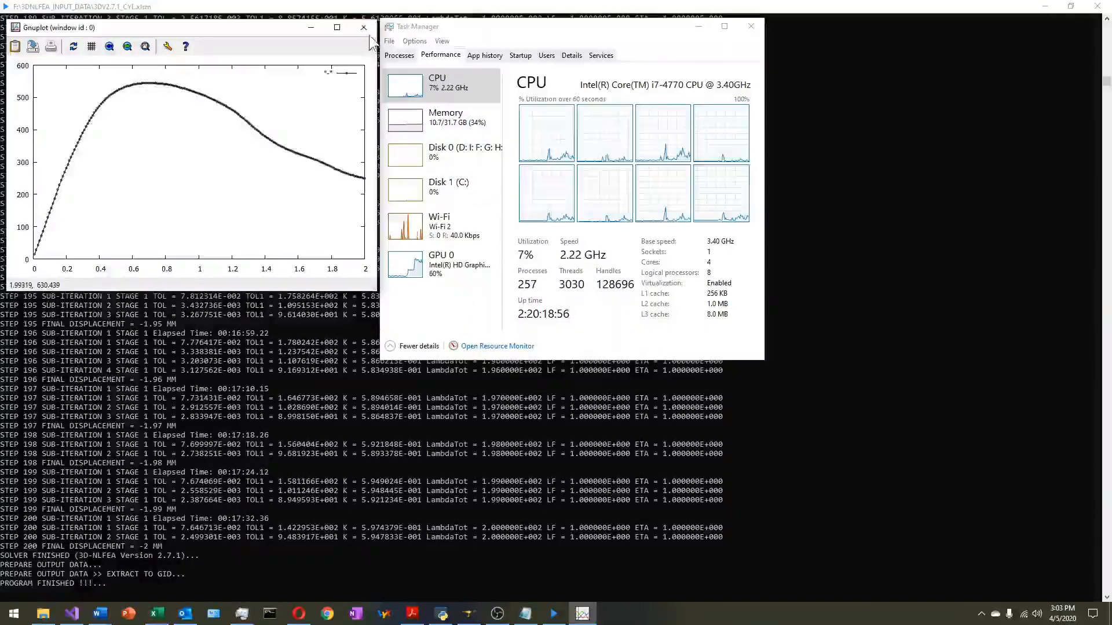
left_click(750, 25)
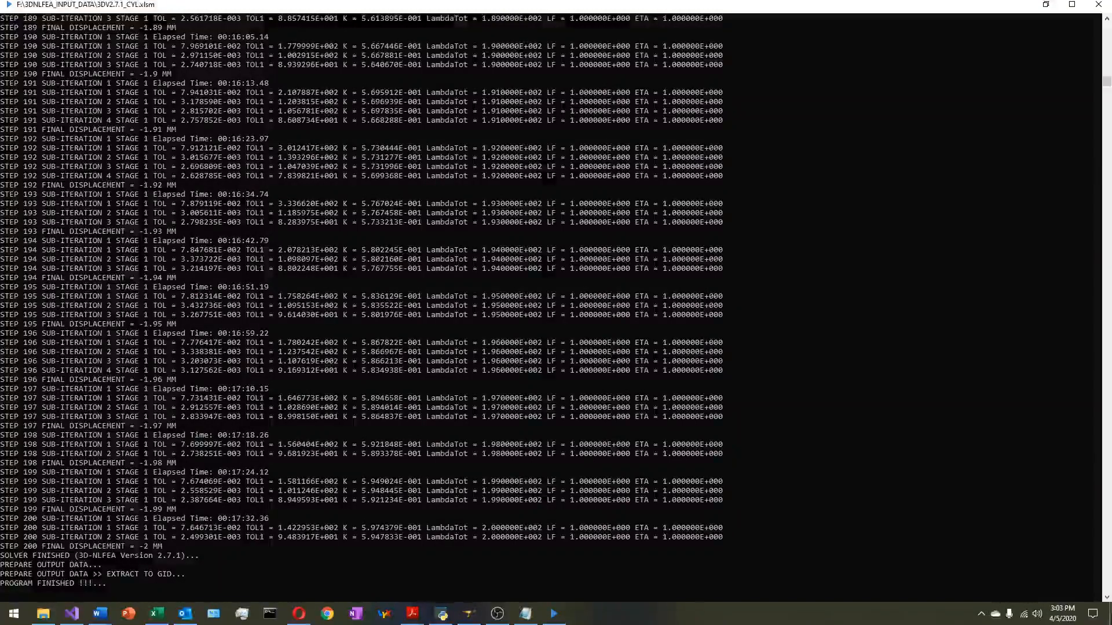
- Start ParaView from the desktop and choose the Conc1_Seq1_Step..vtk group in the ParaViewData folder as the file to open
left_click(1109, 614)
double_click(37, 423)
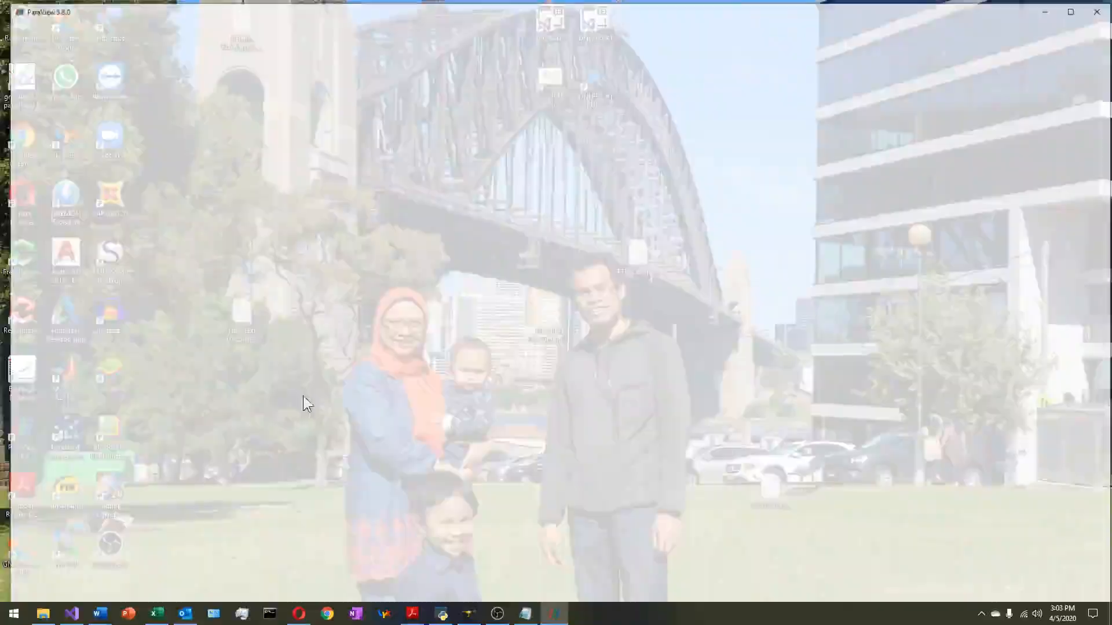
left_click(20, 39)
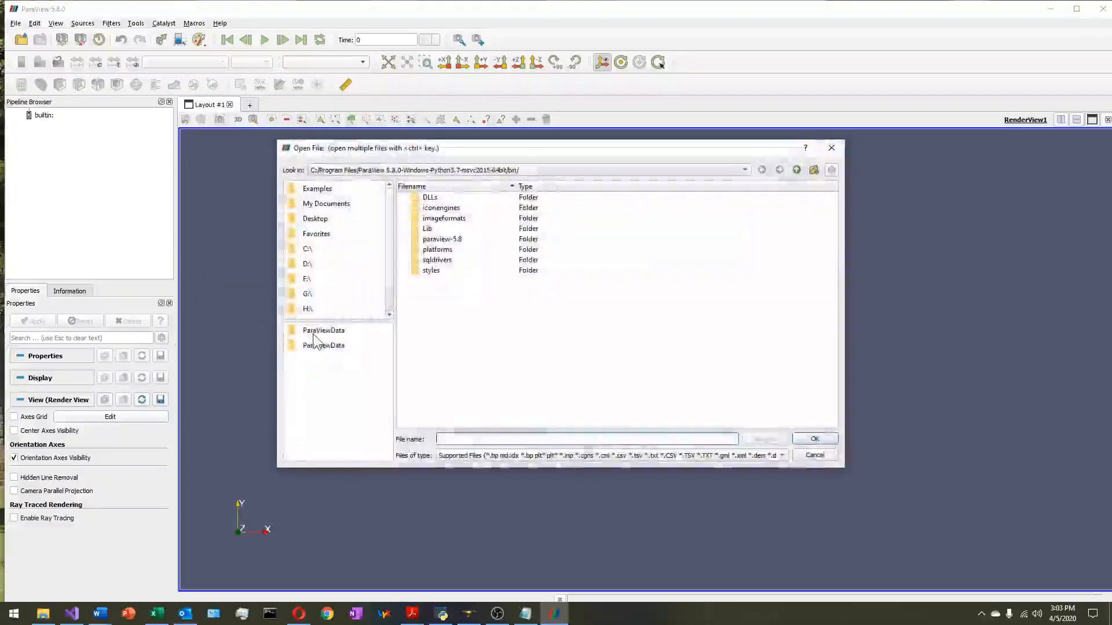
left_click(313, 333)
left_click(431, 208)
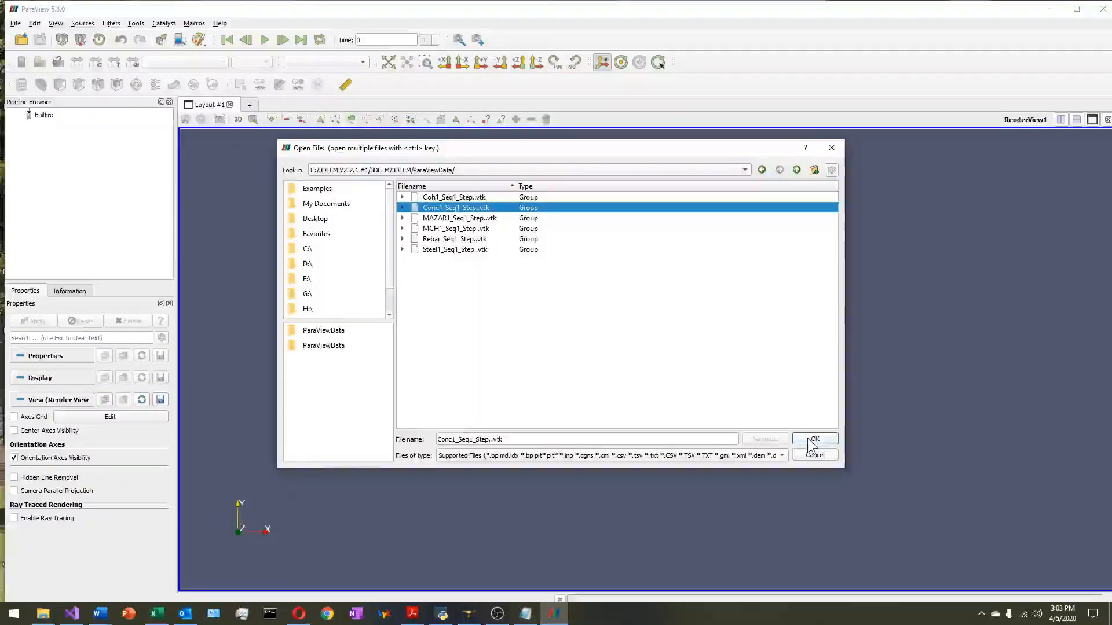
- Browse from the F: drive through 3DFEM V2.7.1 #1/3DFEM/3DFEM to the ParaViewData folder and load the Conc1_Seq1_Step..vtk group
left_click(356, 169)
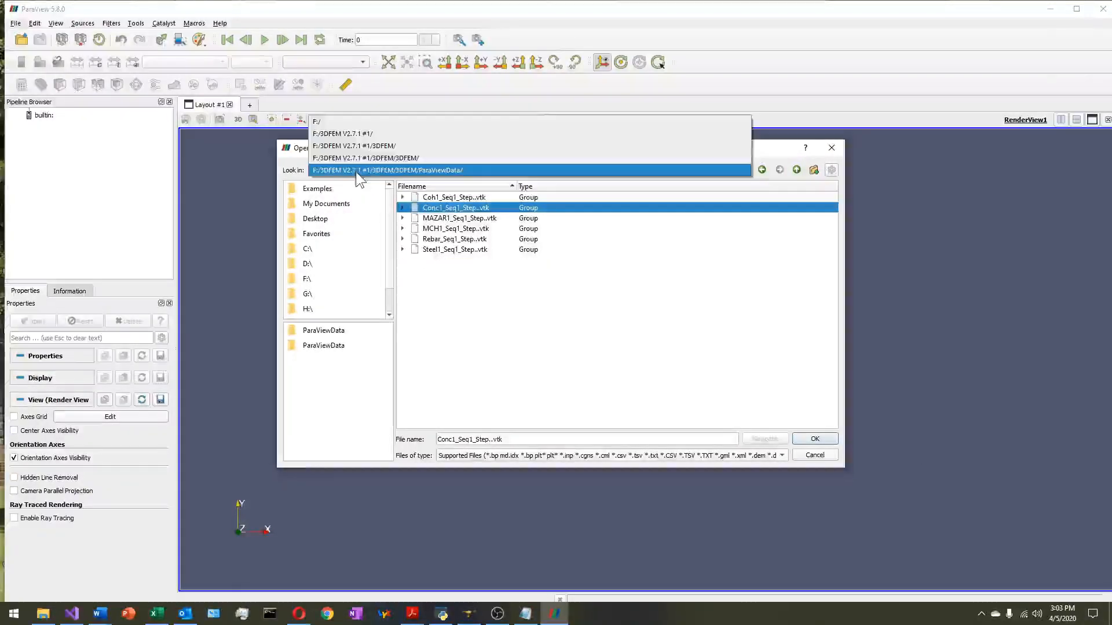
left_click(370, 142)
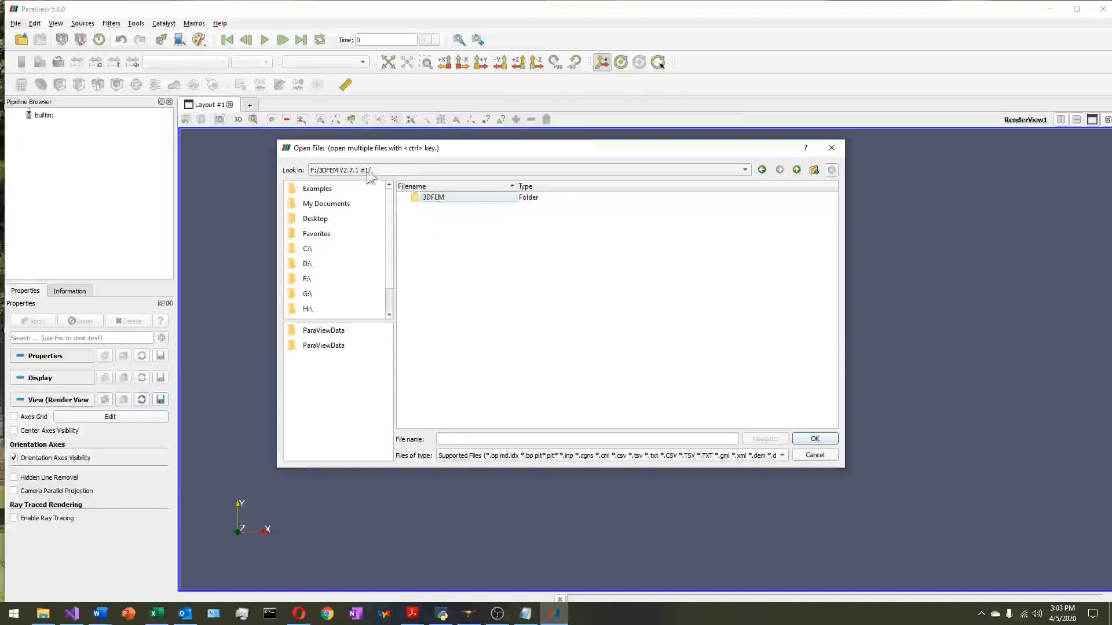
left_click(797, 170)
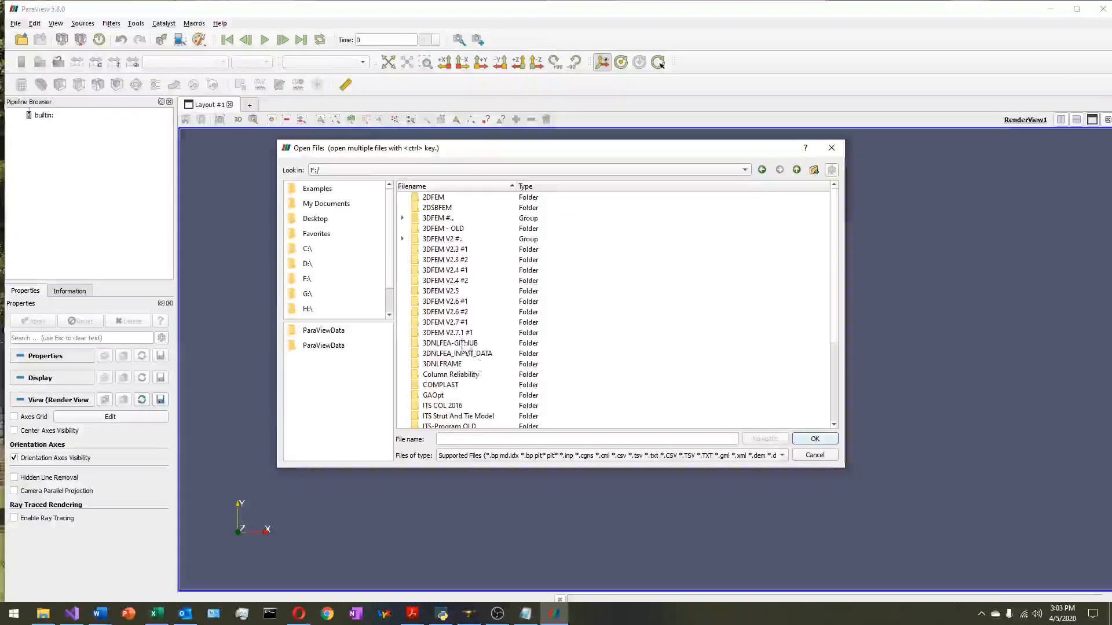
double_click(458, 334)
double_click(429, 201)
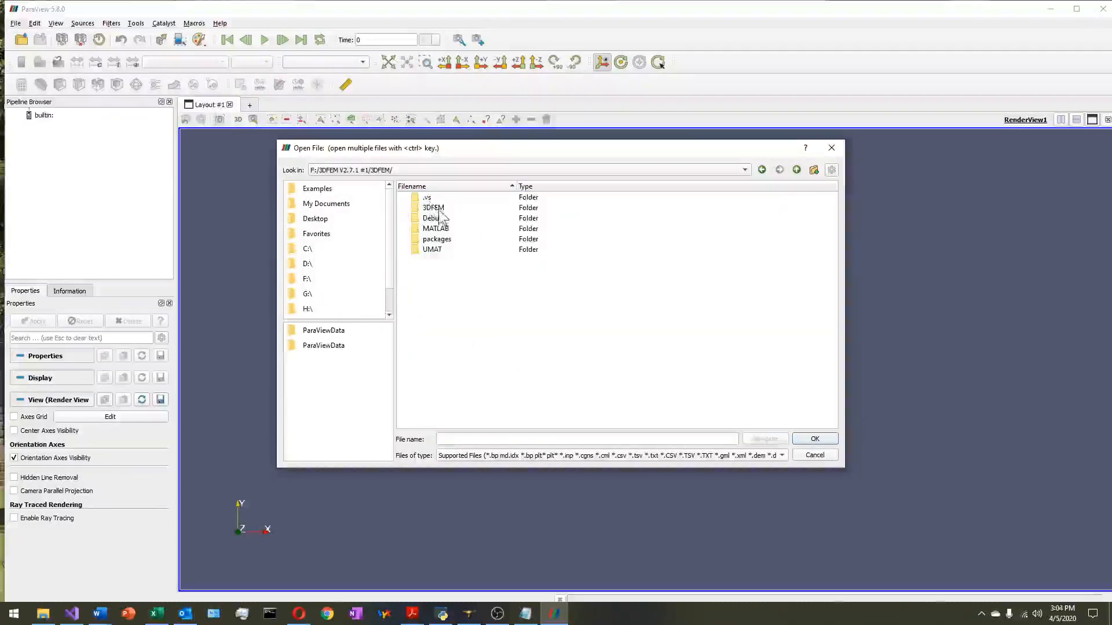
double_click(433, 208)
scroll(440, 260, "down", 2)
left_click(439, 312)
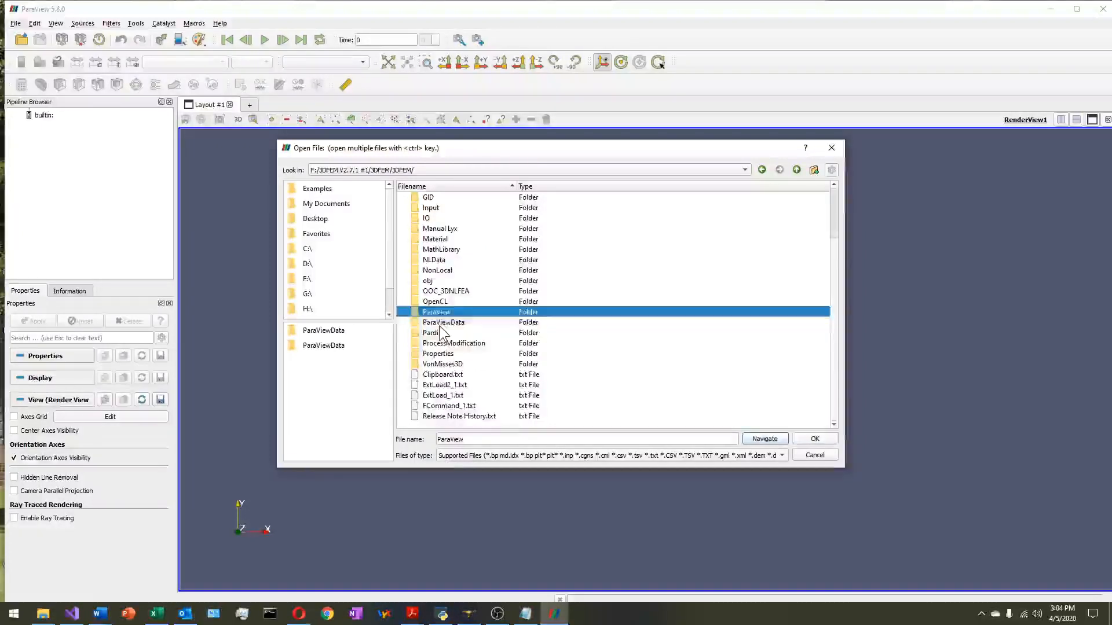
double_click(439, 325)
left_click(451, 206)
left_click(810, 439)
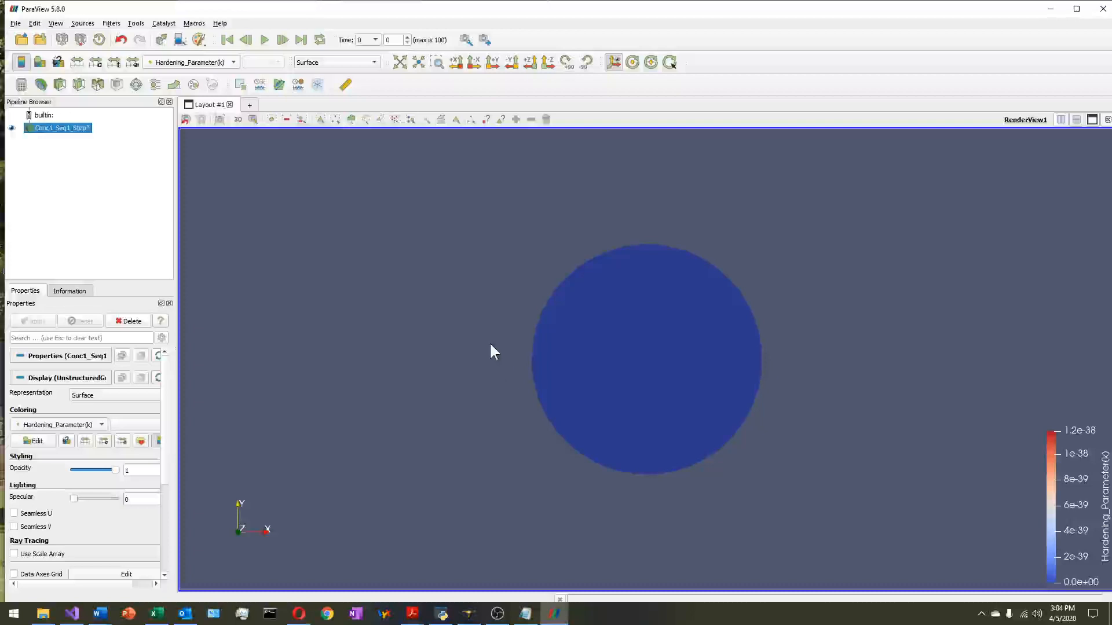
- Go to time step 100 and rescale the Hardening_Parameter(k) colours to the data range
type("100")
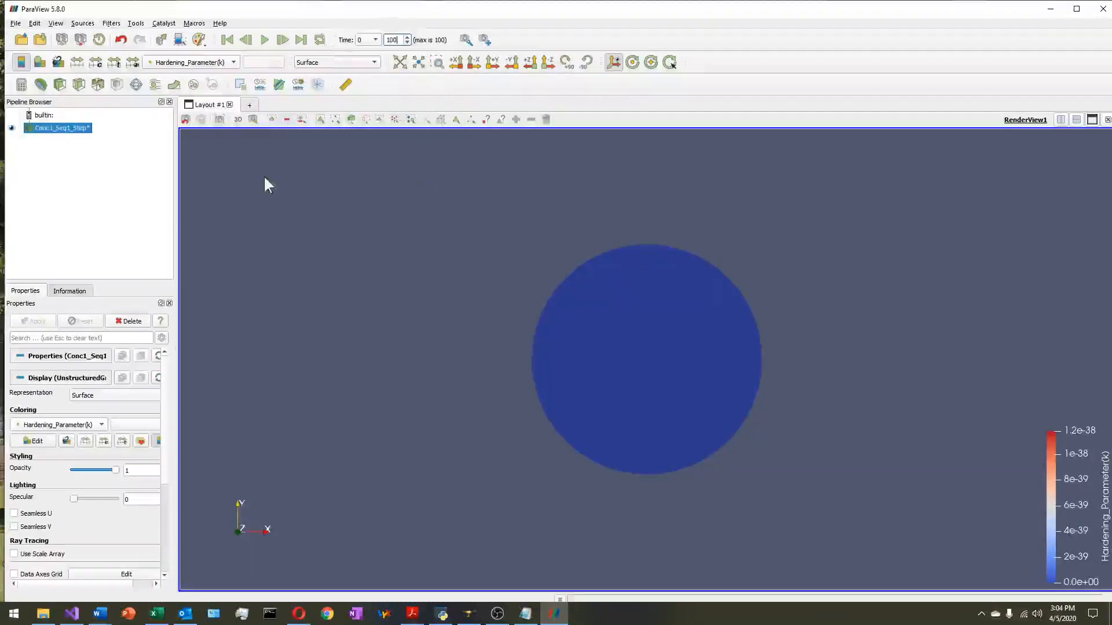
key("Return")
left_click_drag(516, 334, 520, 241)
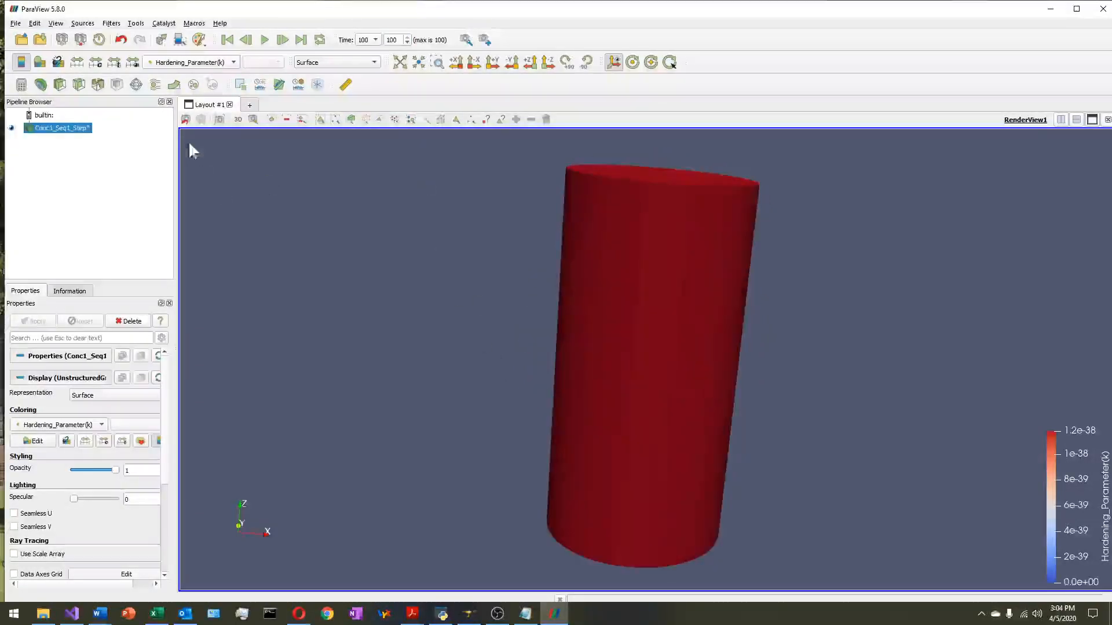
left_click(95, 62)
left_click(672, 332)
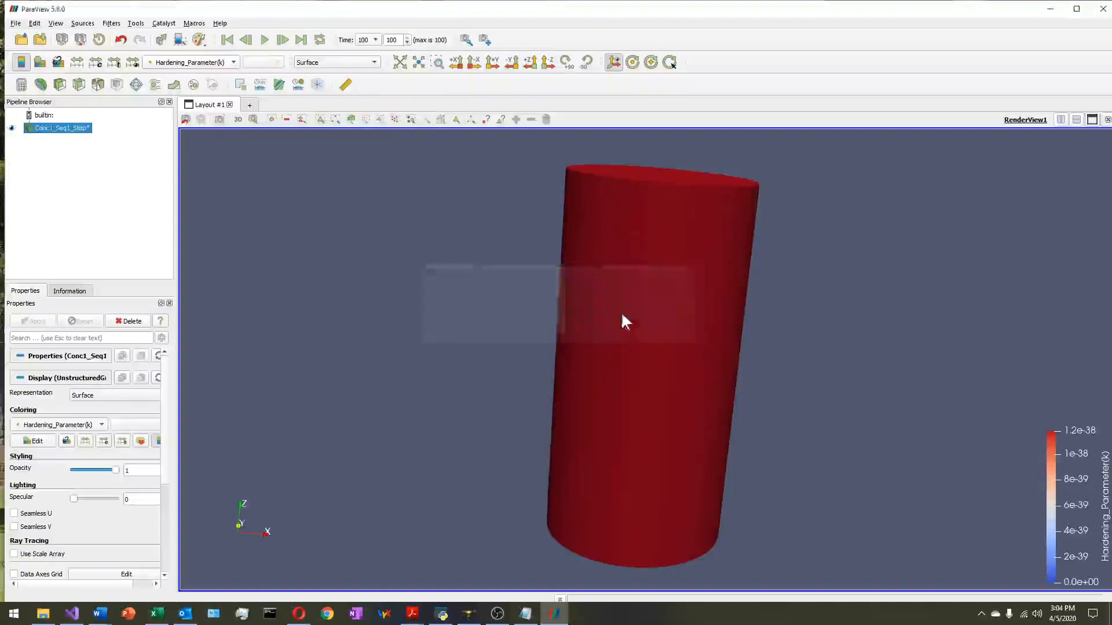
left_click(77, 63)
left_click_drag(661, 390, 618, 397)
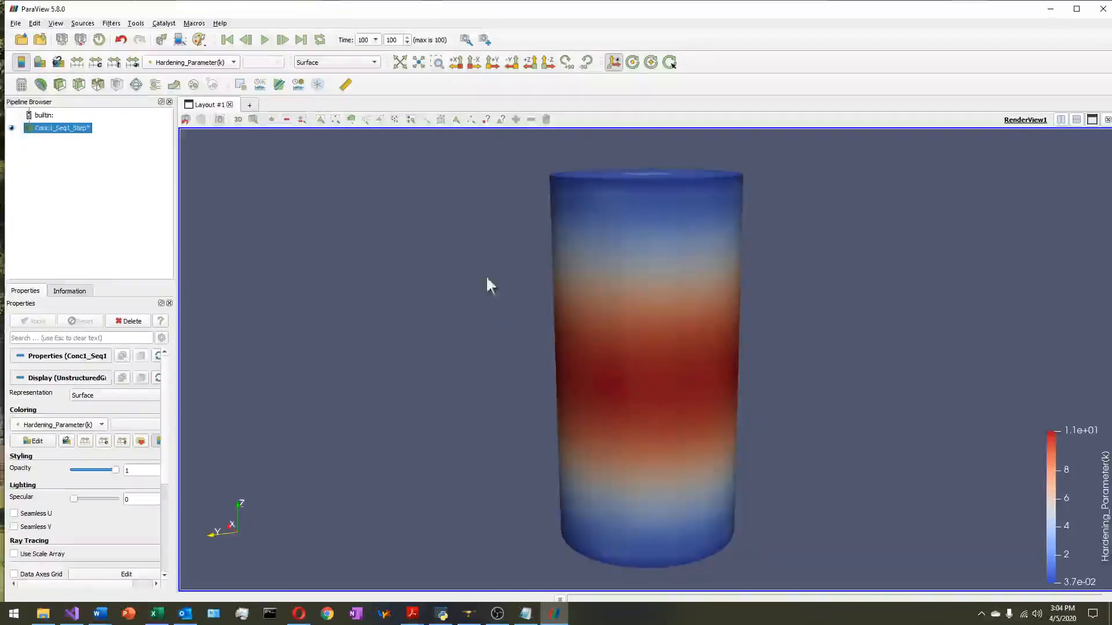
- Inspect the cylinder coloured by Von_Mises(MPa) and change its colouring to Confining_Pressure(MPa)
left_click(191, 62)
left_click(173, 109)
left_click_drag(528, 321, 313, 330)
left_click(192, 62)
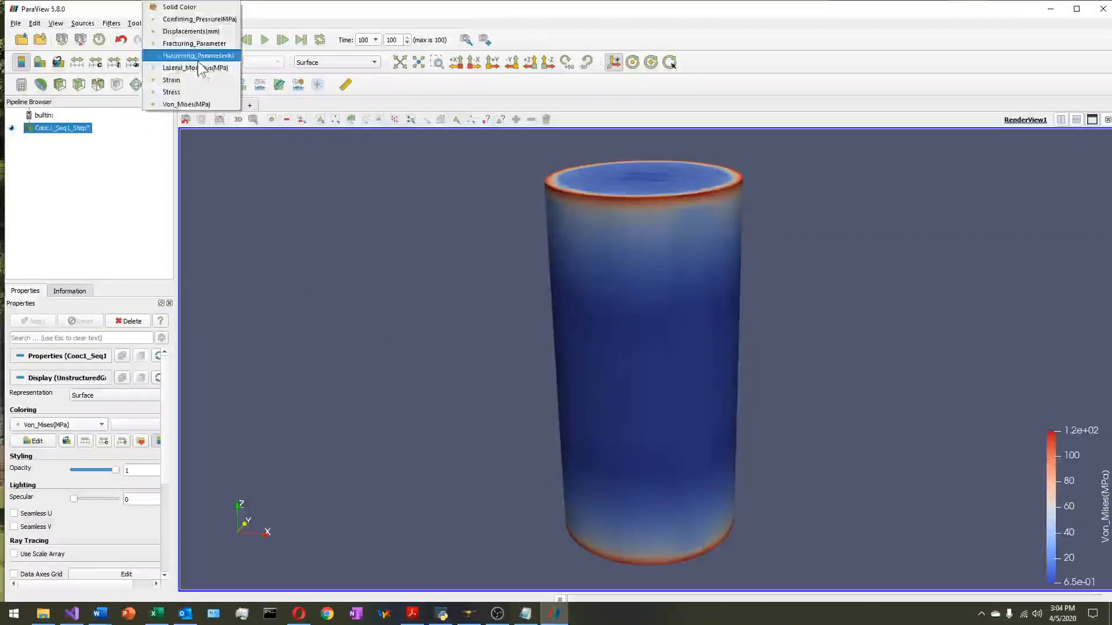
left_click(191, 20)
left_click_drag(635, 324, 565, 337)
- Clip the cylinder lengthwise with a plane at origin 0, 0, 150 and normal 1, 0, 0, and hide the plane
left_click(63, 89)
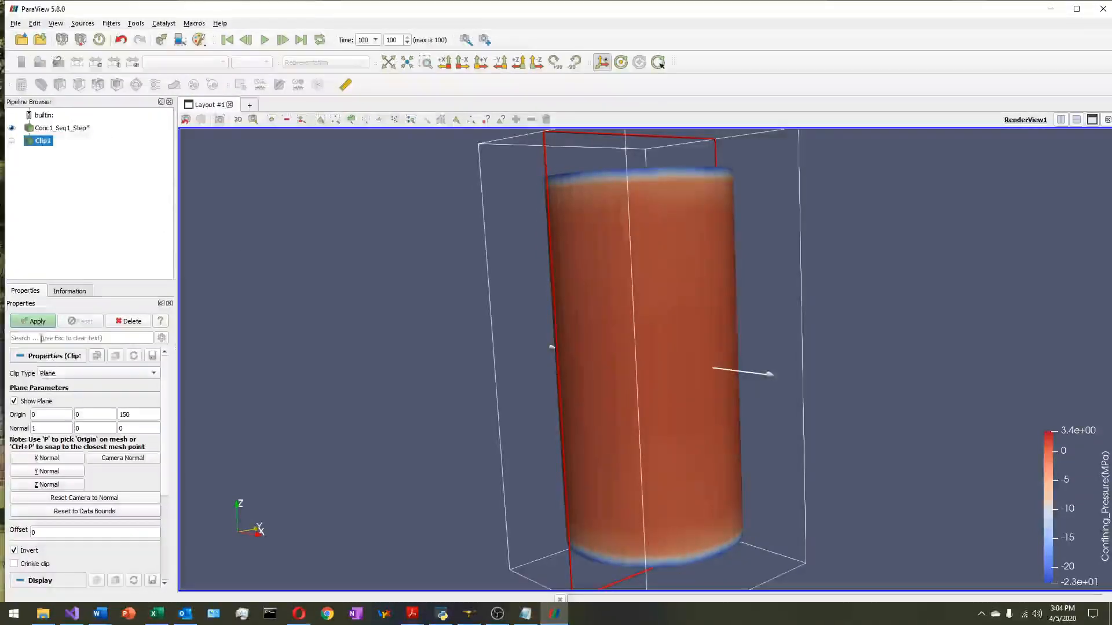
left_click(35, 321)
left_click_drag(345, 332, 355, 355)
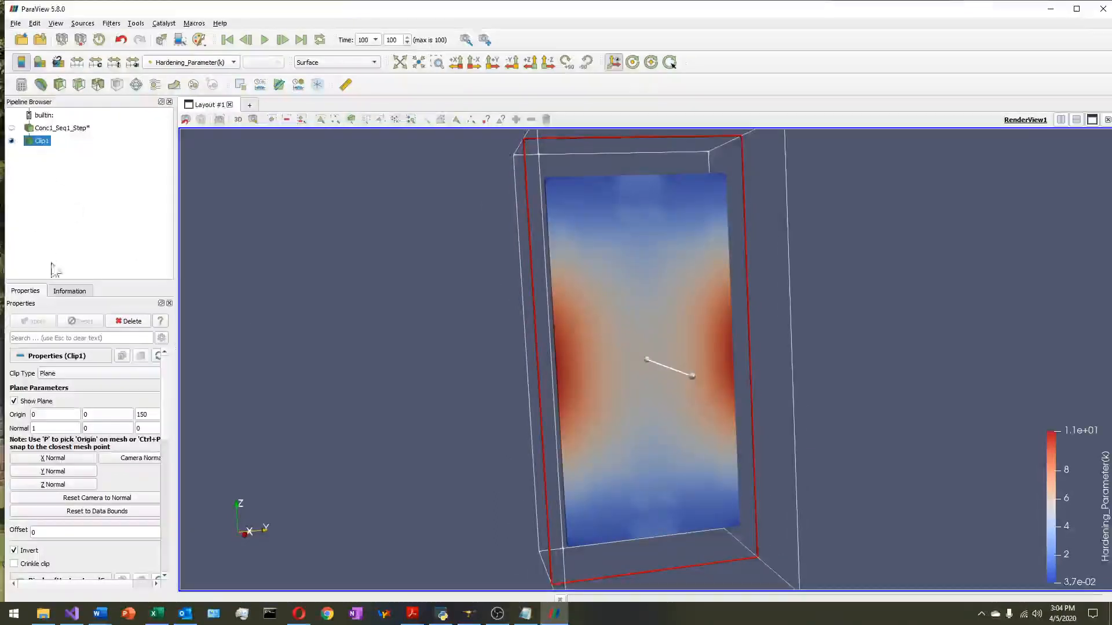
left_click(14, 401)
- Colour the clipped half of the cylinder by Confining_Pressure(MPa)
left_click(191, 62)
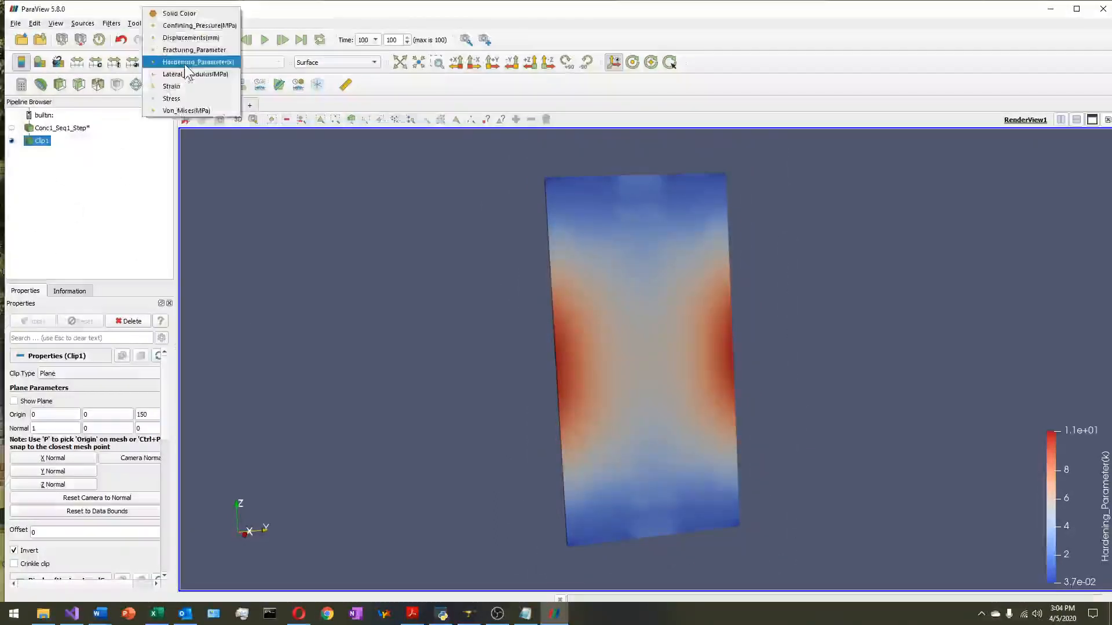
left_click(197, 26)
left_click_drag(516, 253, 541, 272)
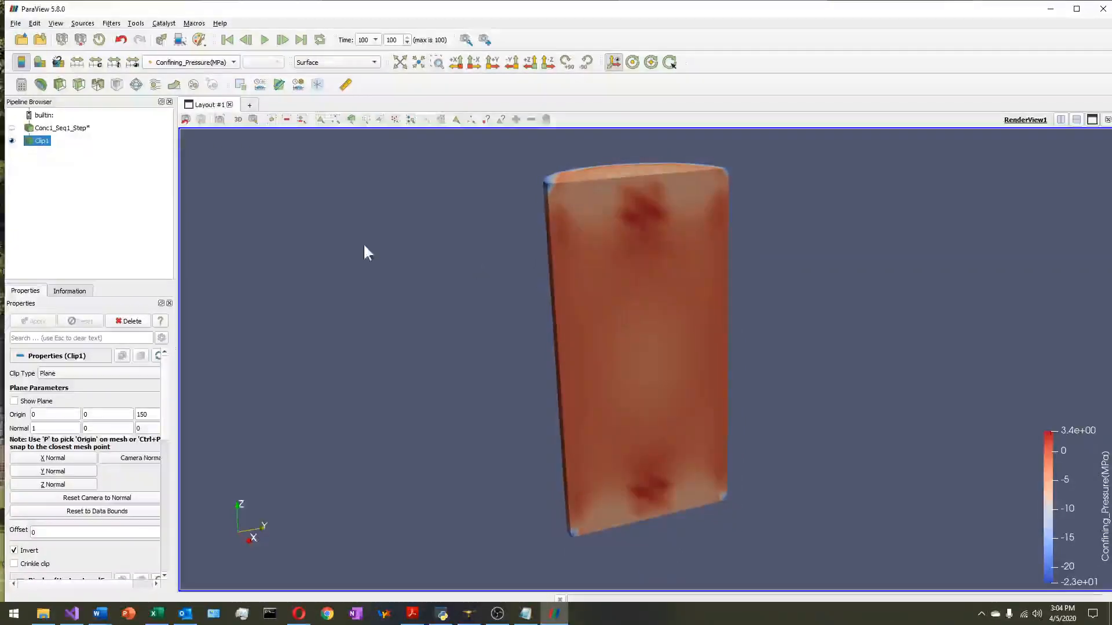
- Rescale the confining pressure colour map to the range -5 to 0 and examine the clipped section
left_click(95, 62)
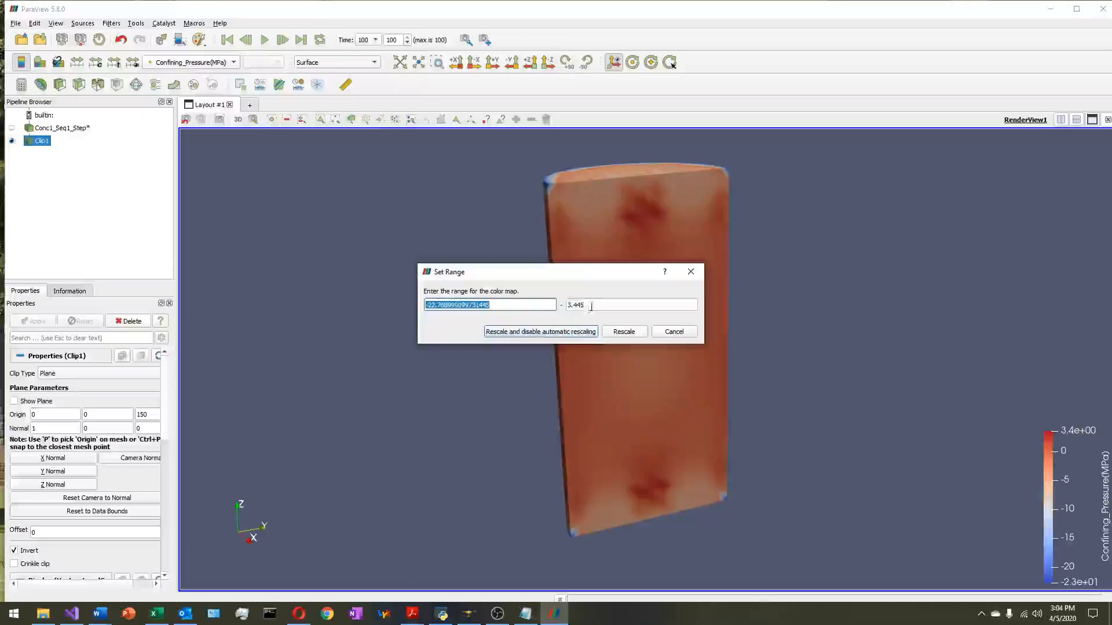
left_click(665, 305)
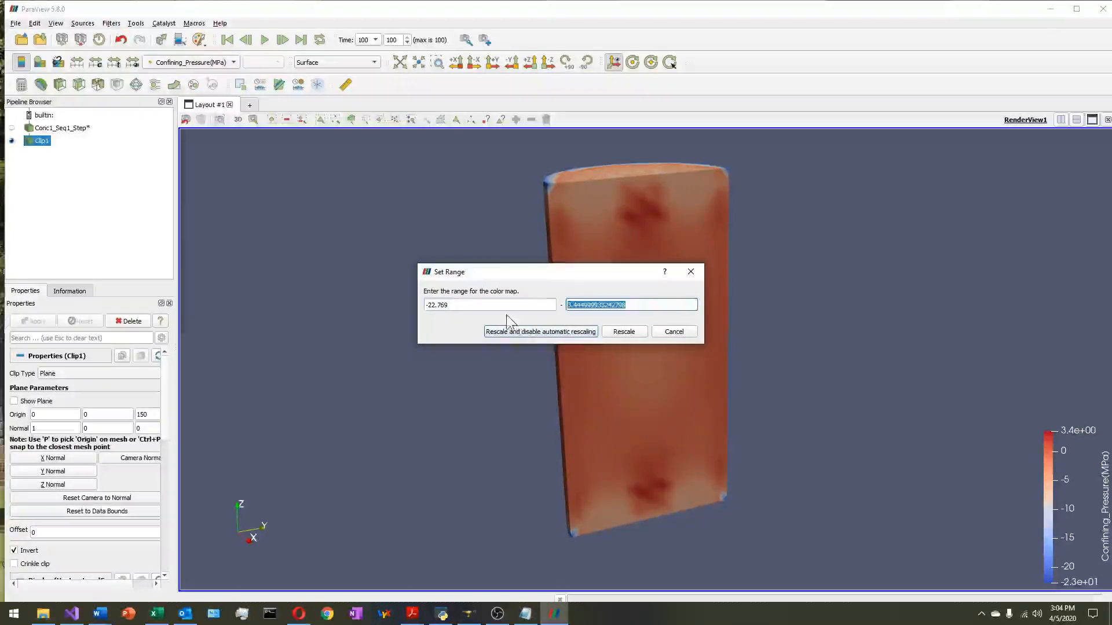
left_click(457, 306)
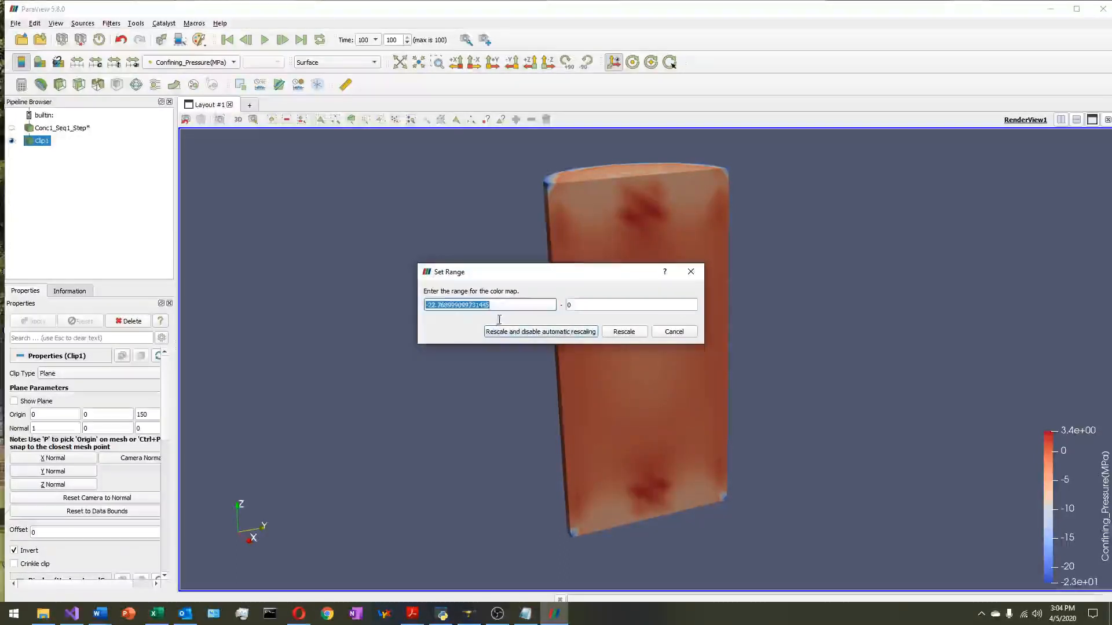
type("-5")
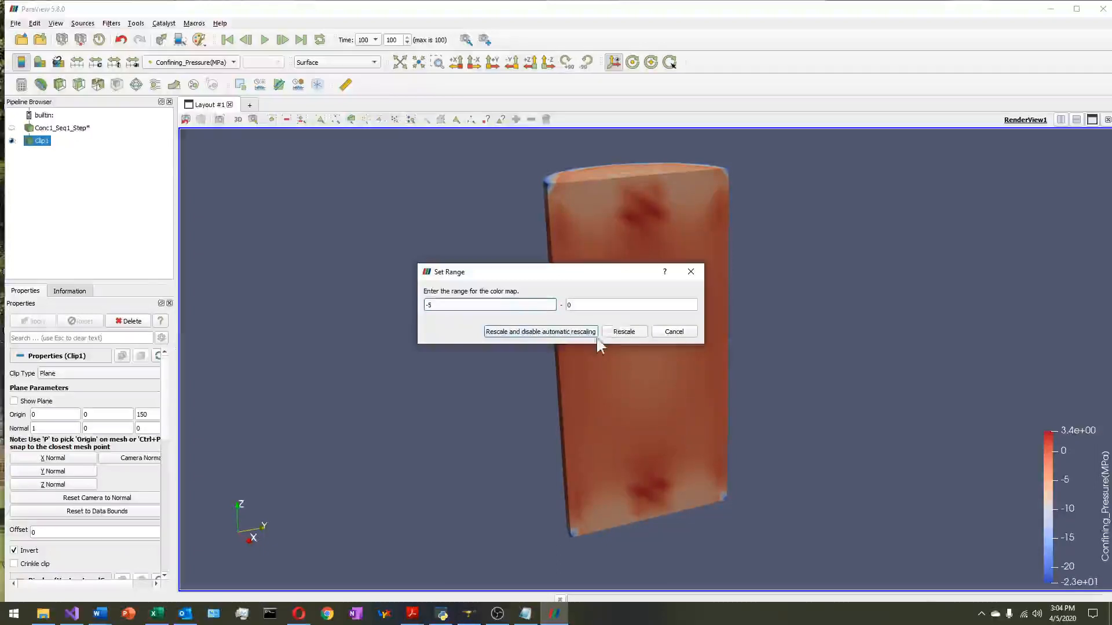
left_click(618, 331)
left_click_drag(463, 285, 495, 264)
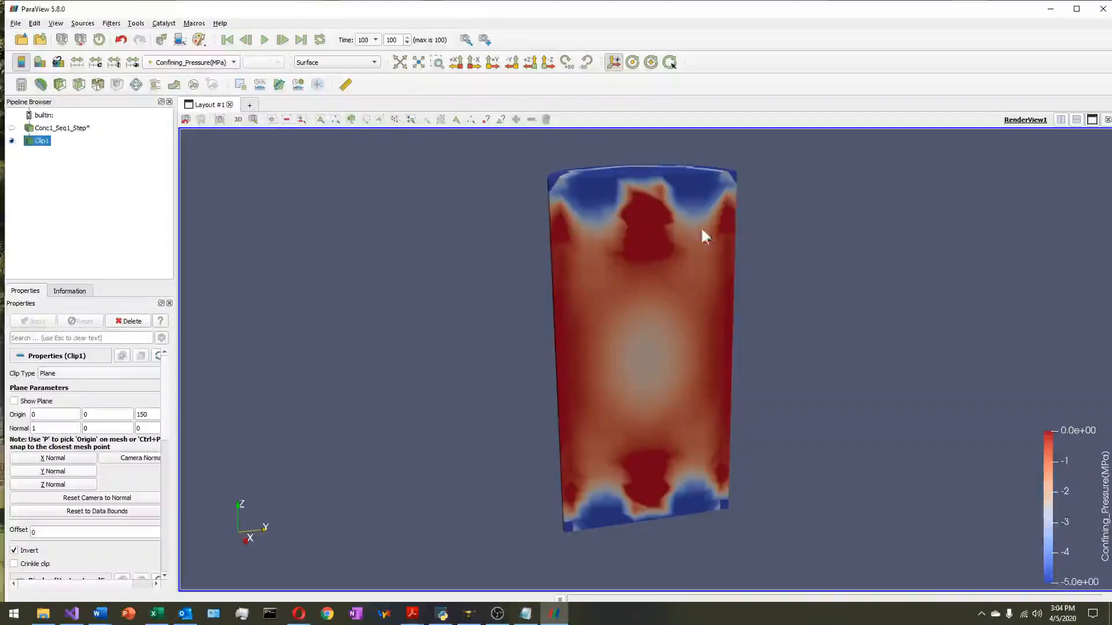
mouse_move(675, 228)
left_mouse_down()
mouse_move(680, 288)
mouse_move(673, 231)
left_mouse_up()
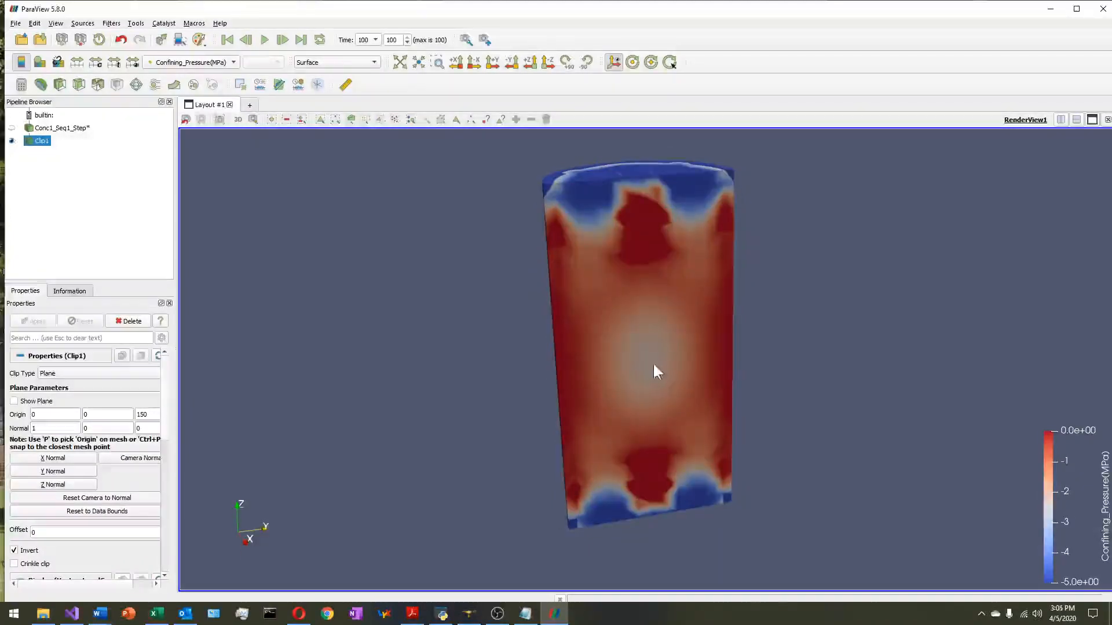
left_click_drag(649, 364, 636, 336)
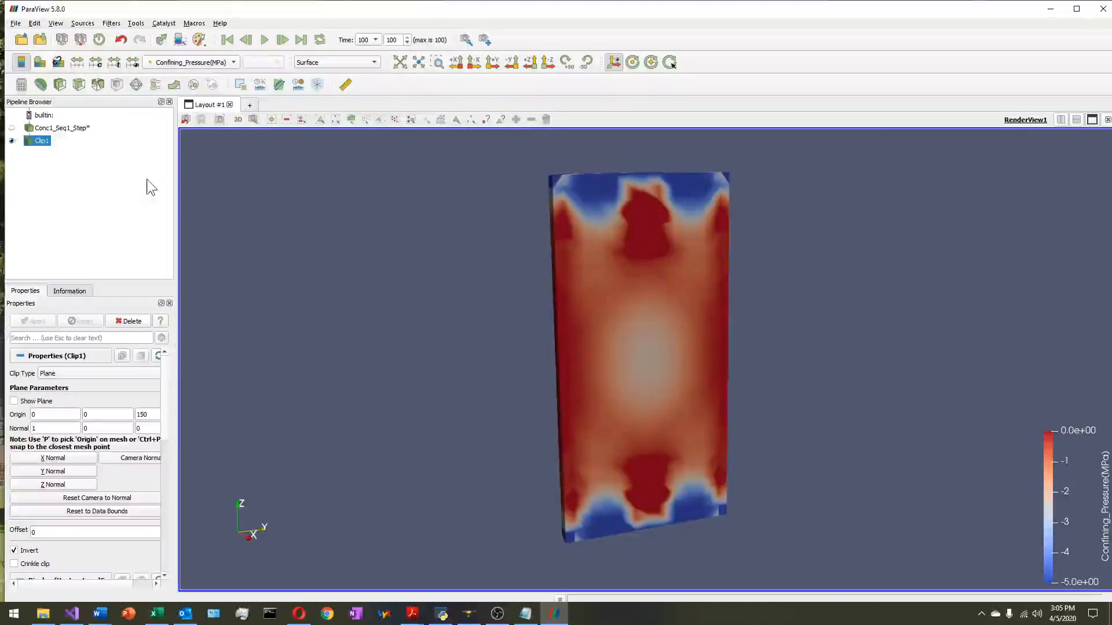
- Add a Contour filter to the clip, contouring by Confining_Pressure(MPa) with gradients computed and the default isosurface value removed
left_click(41, 84)
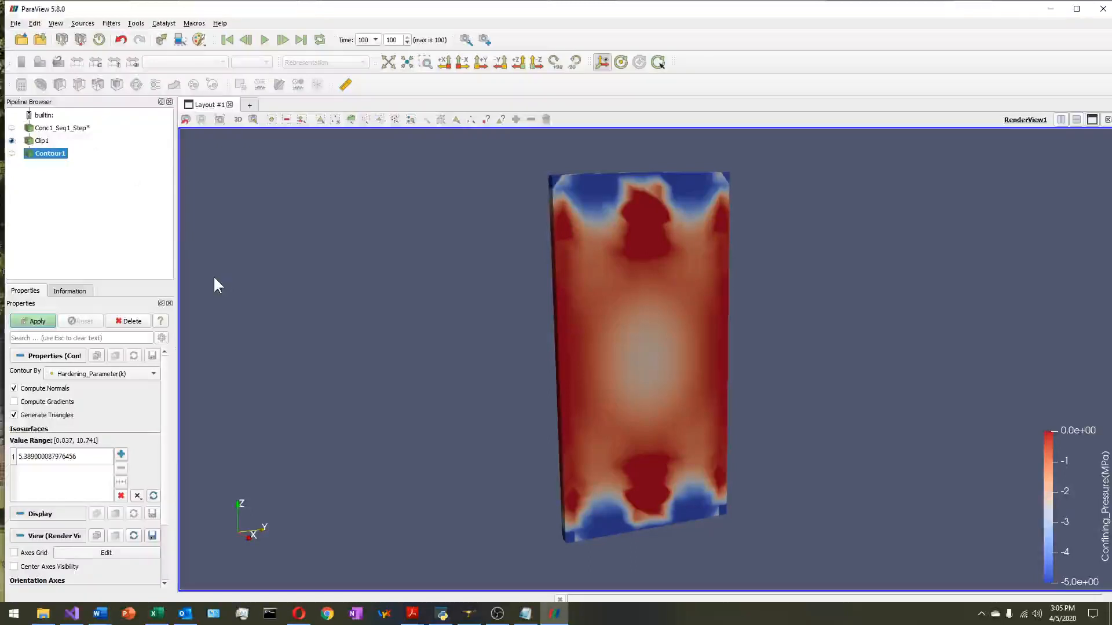
left_click(120, 483)
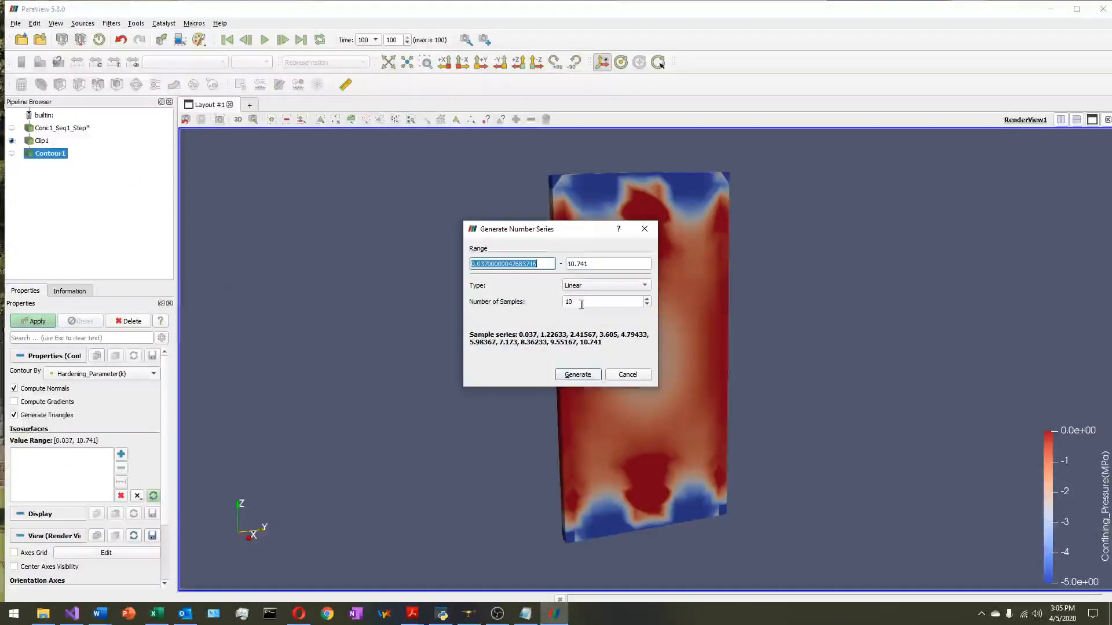
left_click(628, 374)
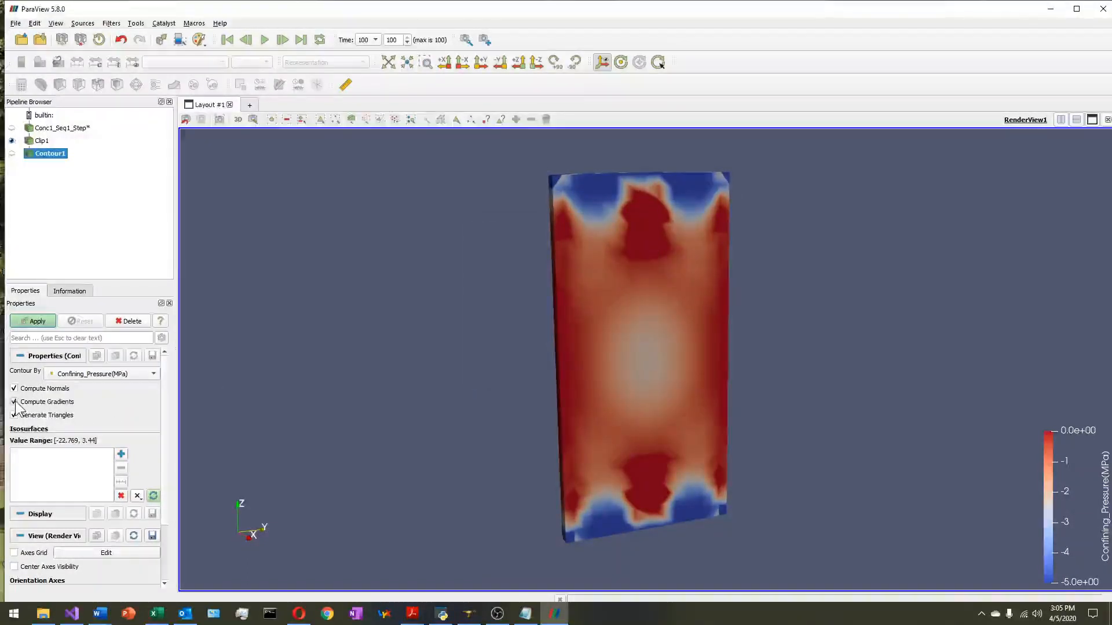
- Generate a linear series of 11 isosurface values from -5 to 0 and apply the contour
left_click(120, 482)
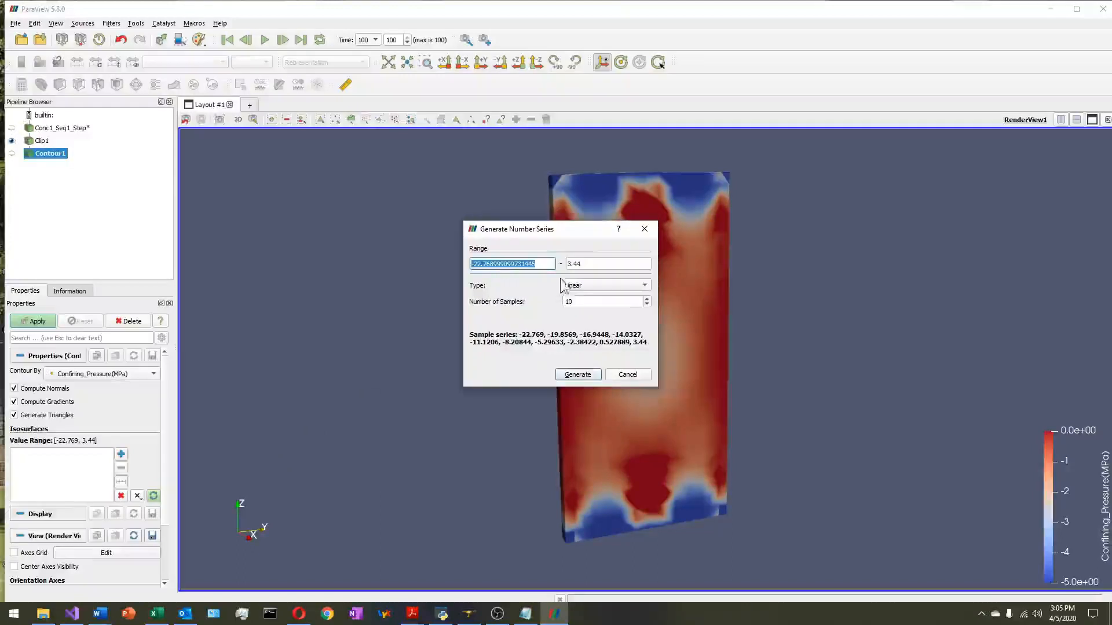
type("-5")
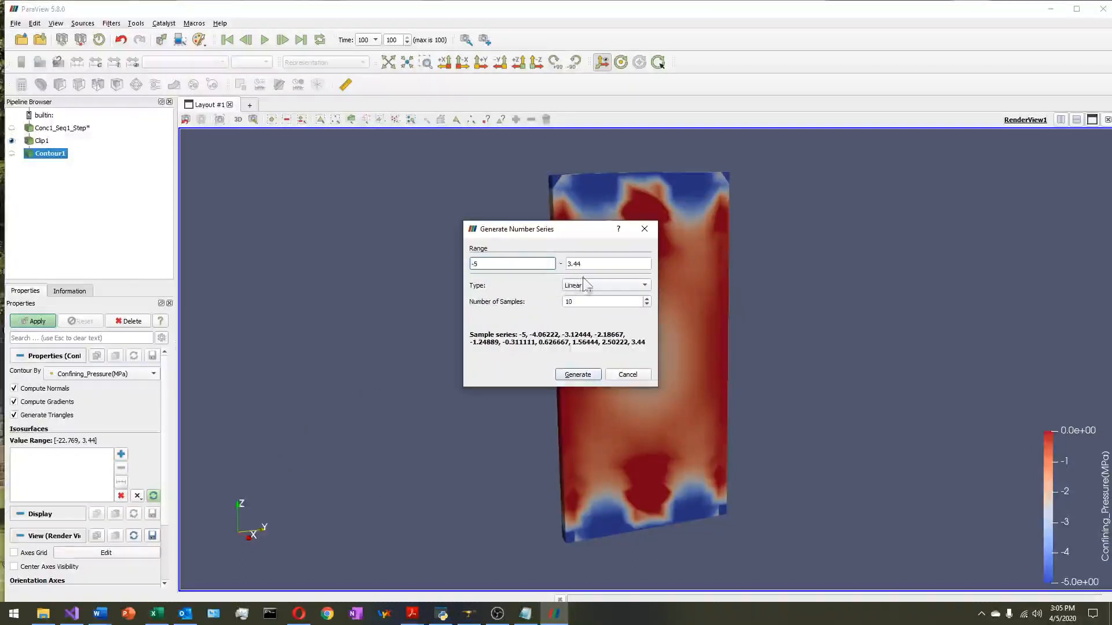
left_click_drag(637, 266, 482, 270)
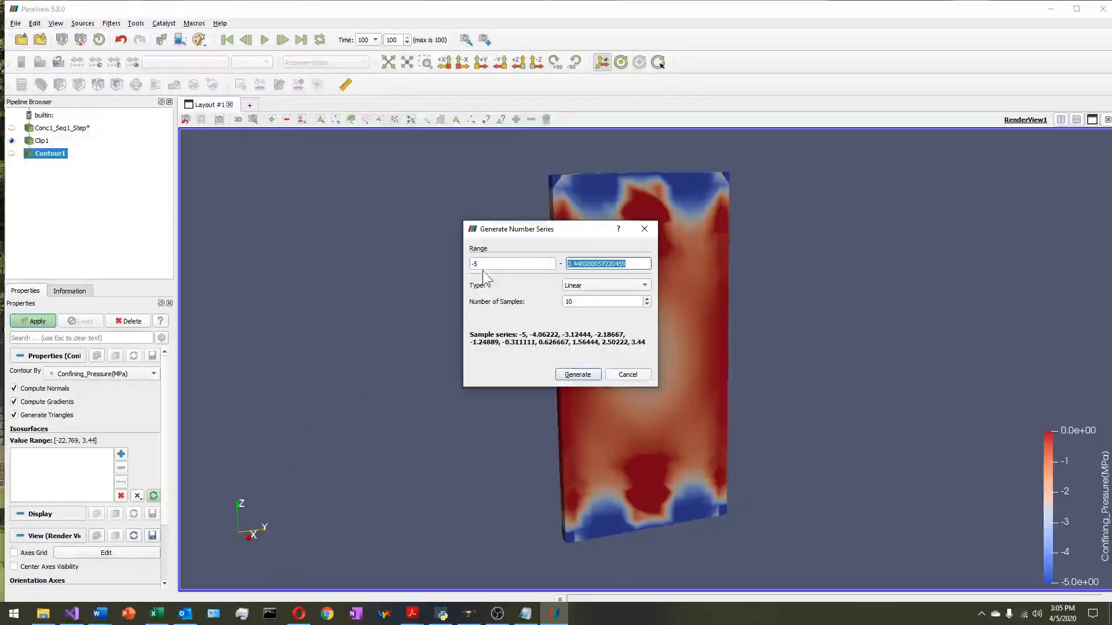
type("0")
key("Tab")
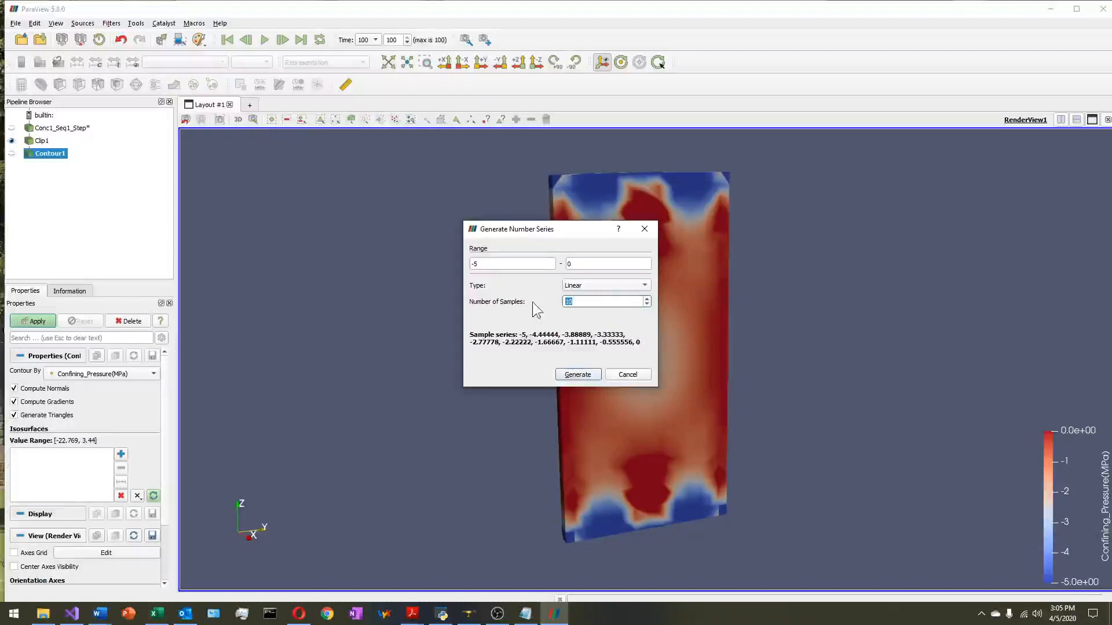
type("11")
left_click(574, 374)
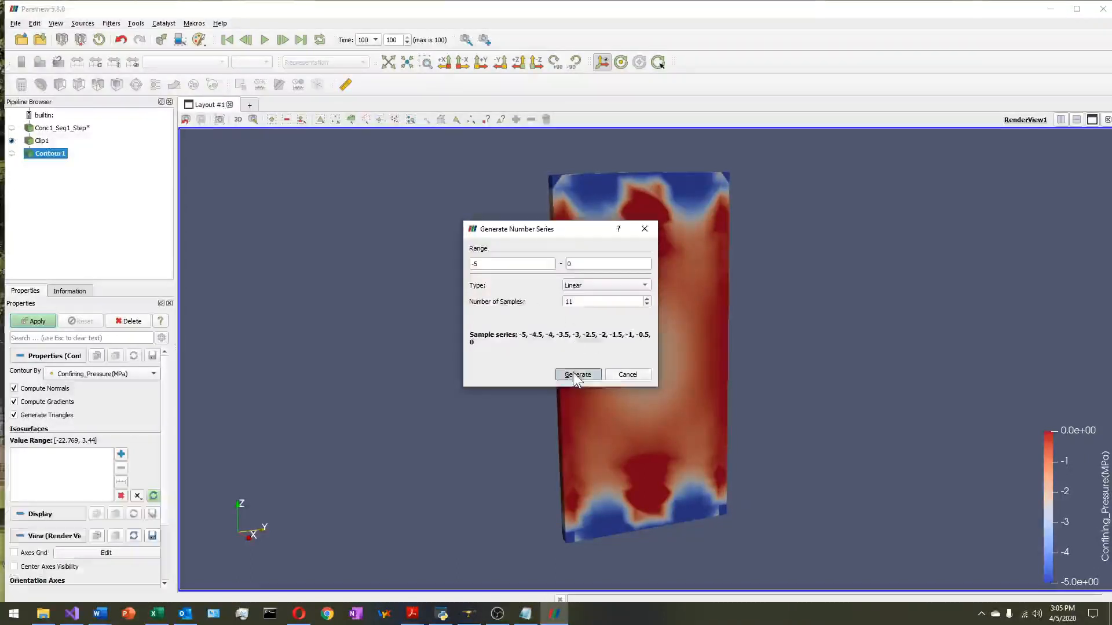
left_click(41, 324)
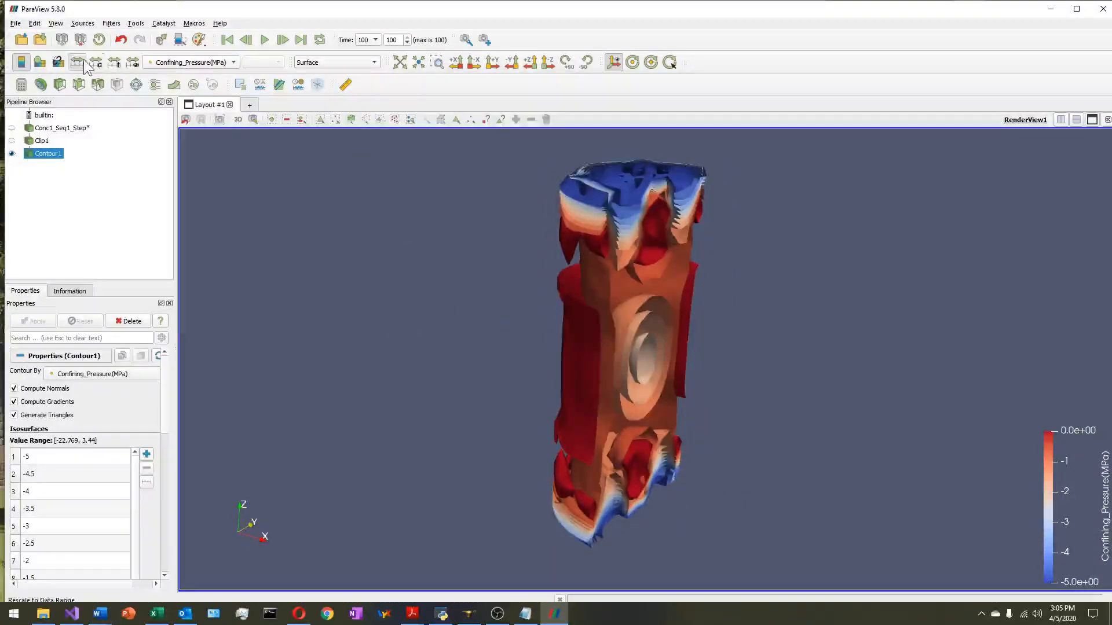
- Try the Wireframe and Surface With Edges representations on the contour
left_click_drag(560, 334, 416, 222)
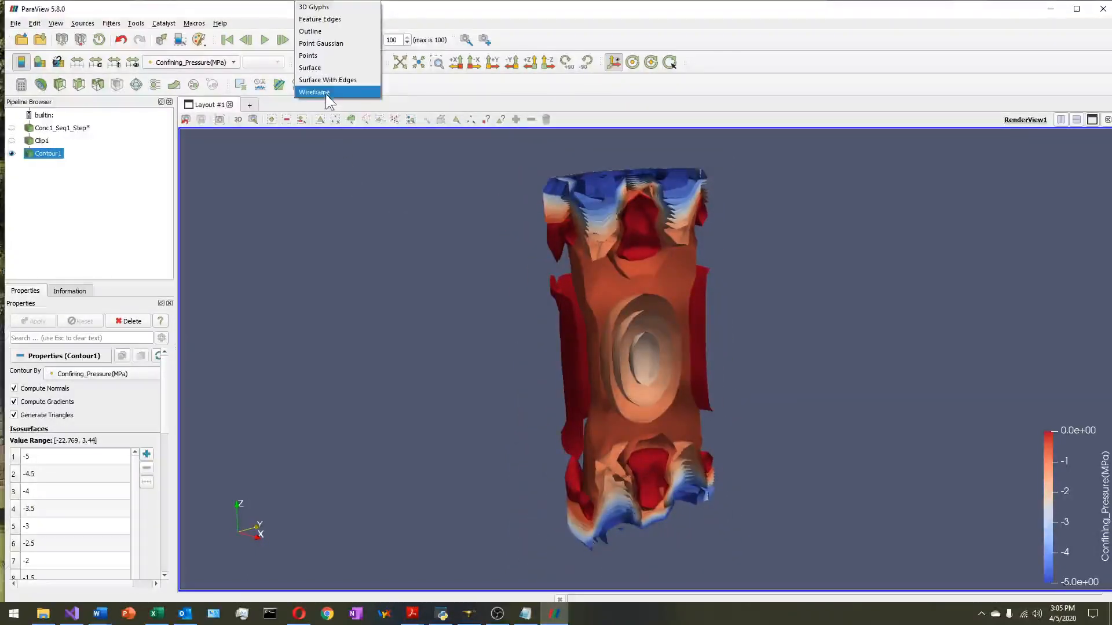
left_click(326, 92)
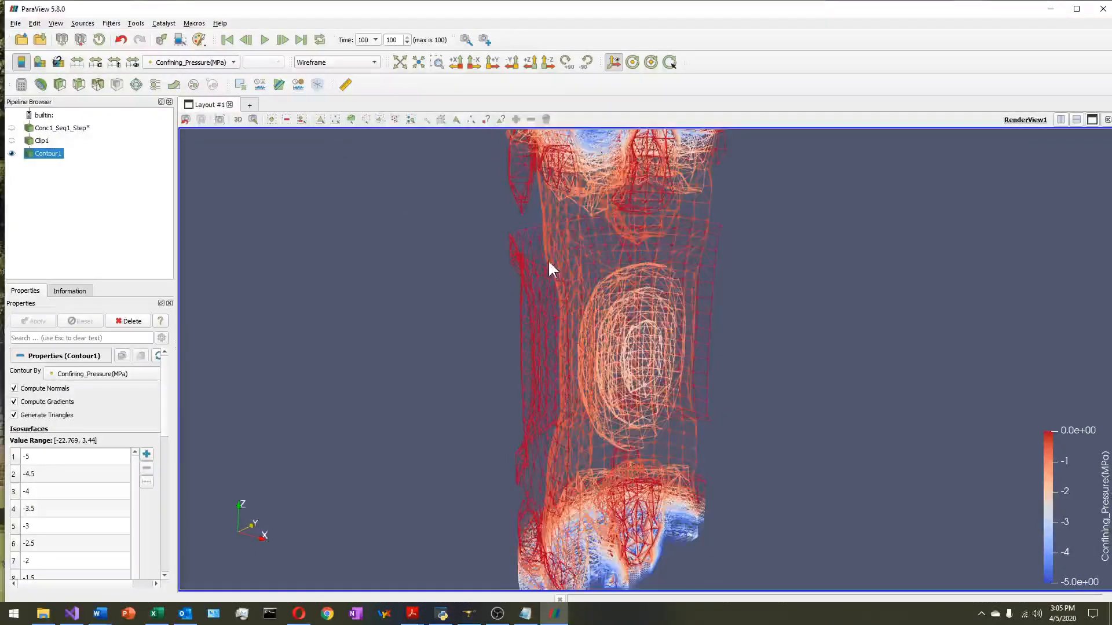
left_click(356, 62)
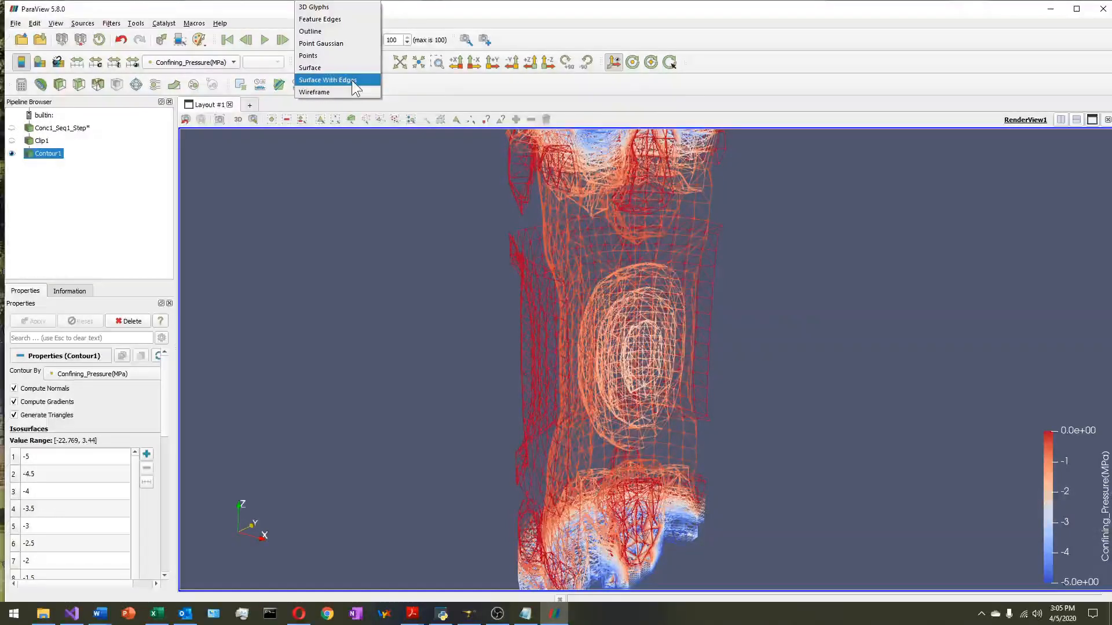
left_click(350, 80)
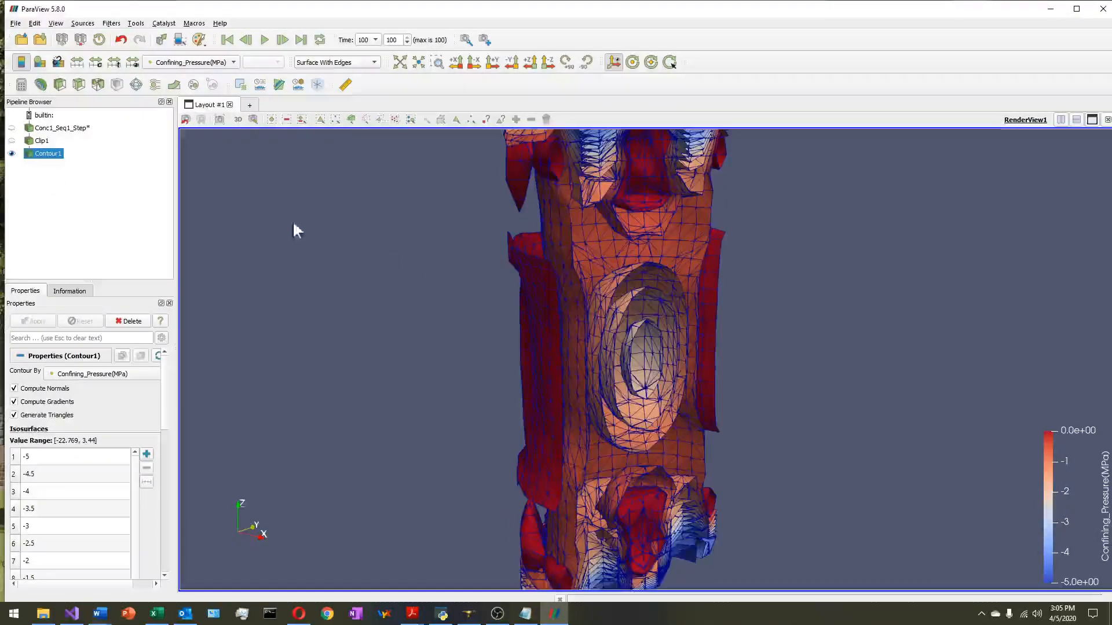
- Show the clip together with the contour and set the clip's representation to Wireframe
left_click(12, 141)
left_click(319, 62)
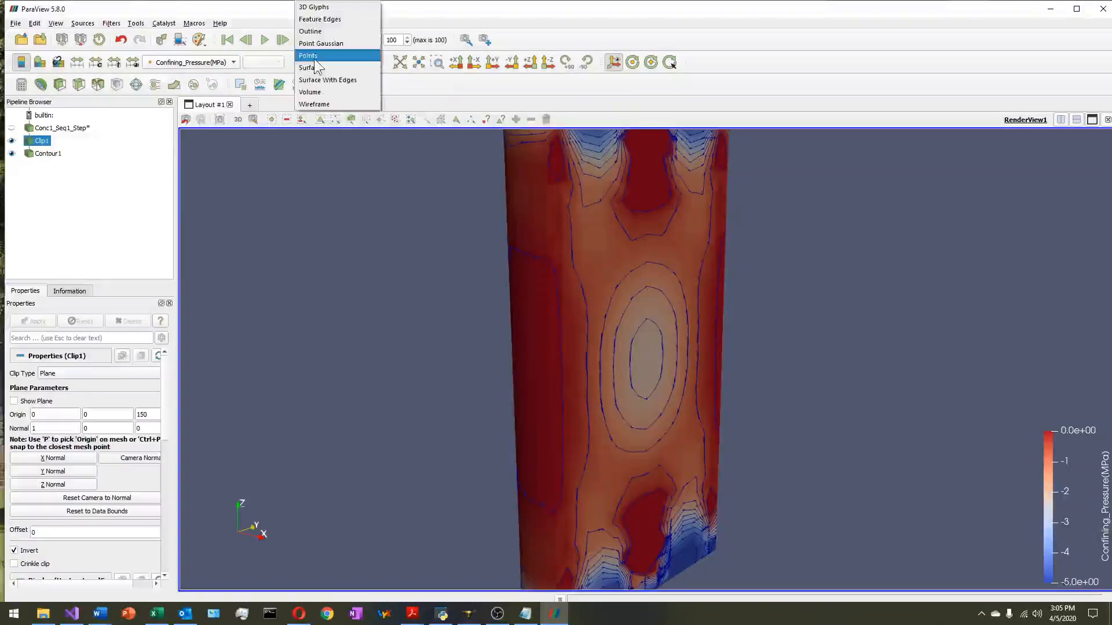
left_click(314, 104)
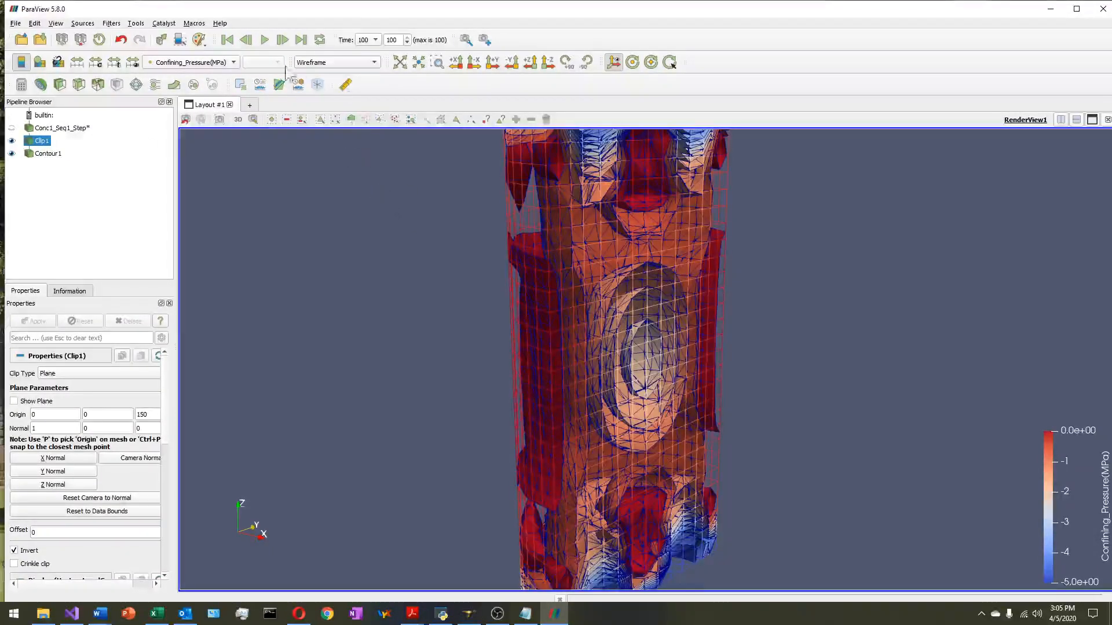
- Set the contour's representation to Wireframe and inspect the overlaid clip and isosurfaces
left_click(48, 154)
left_click(335, 63)
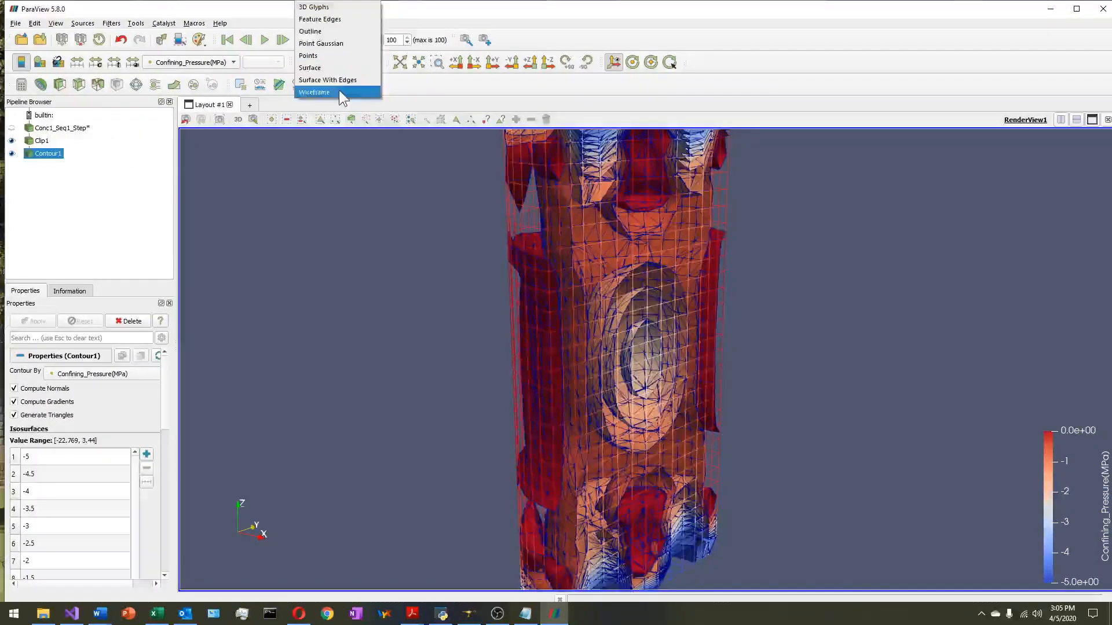
left_click(339, 92)
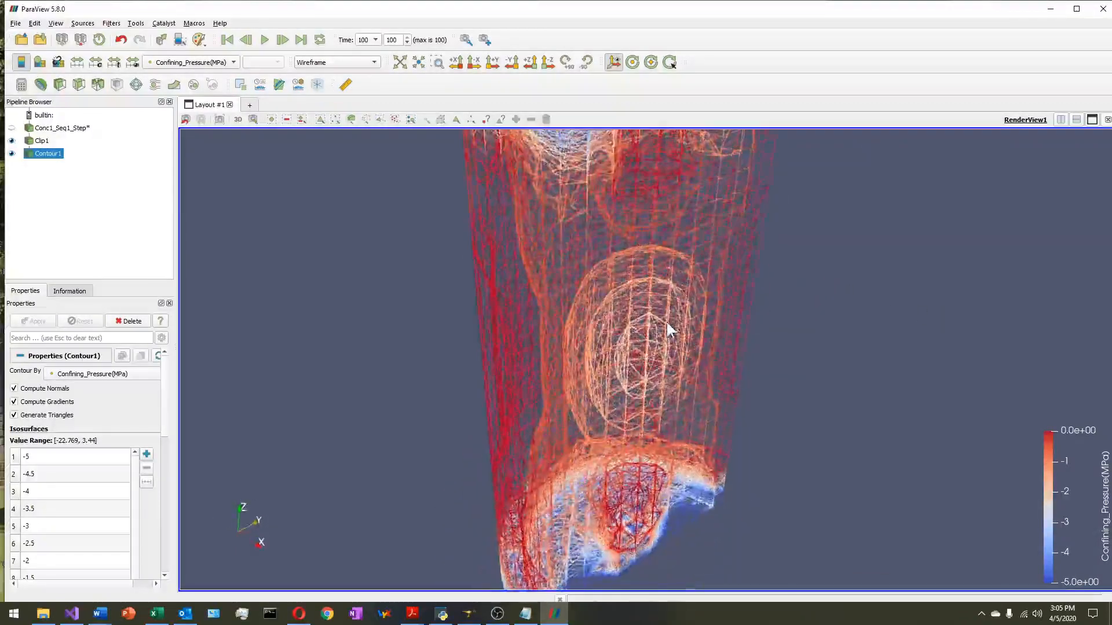
scroll(653, 286, "down", 5)
scroll(653, 286, "up", 3)
scroll(646, 316, "down", 1)
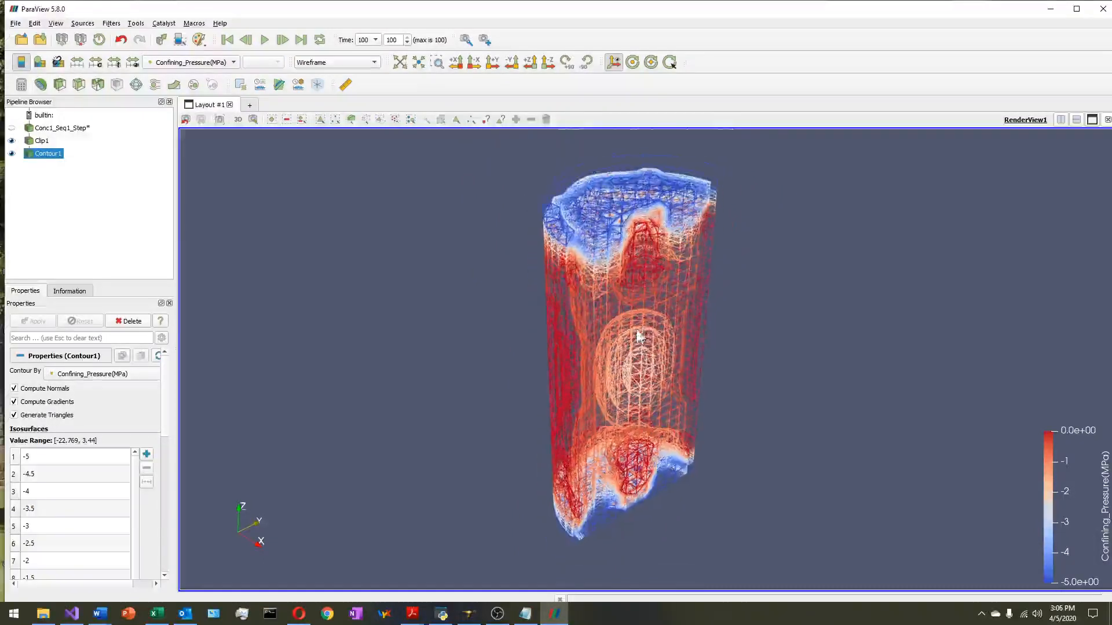